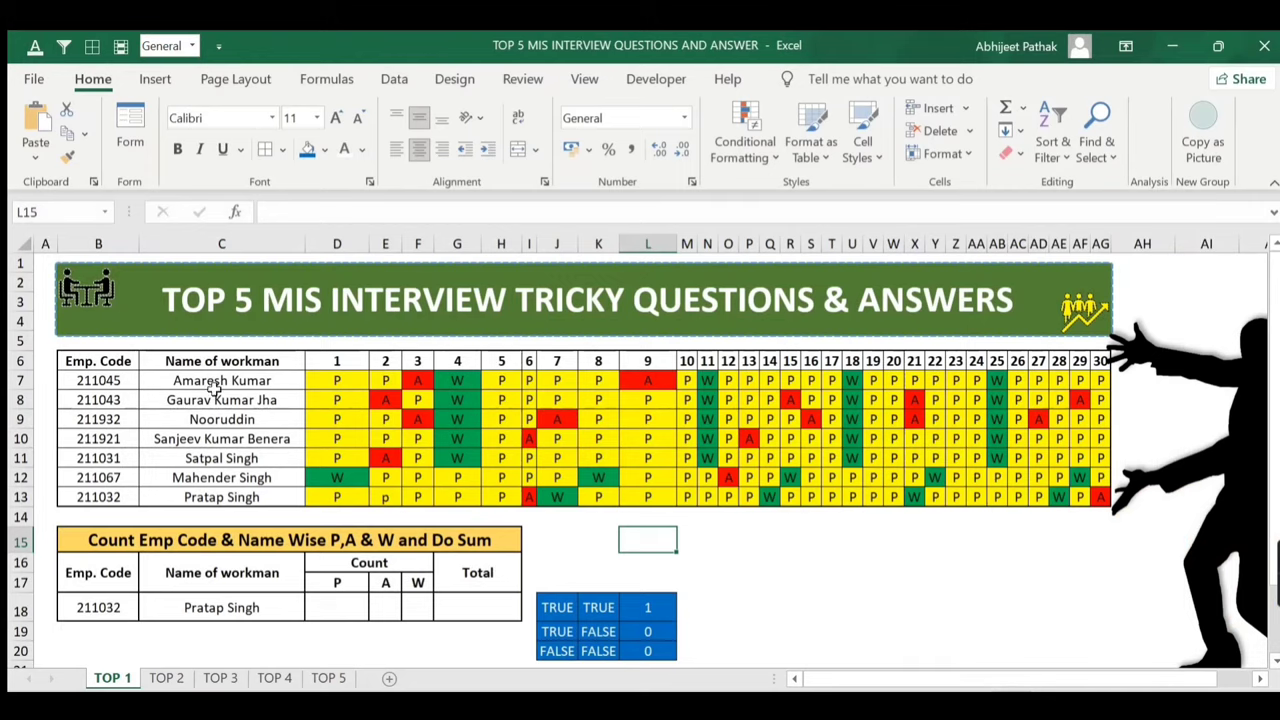
{"action": "left_click", "coordinate": [134, 378]}
{"action": "left_click_drag", "start_coordinate": [95, 362], "coordinate": [98, 497]}
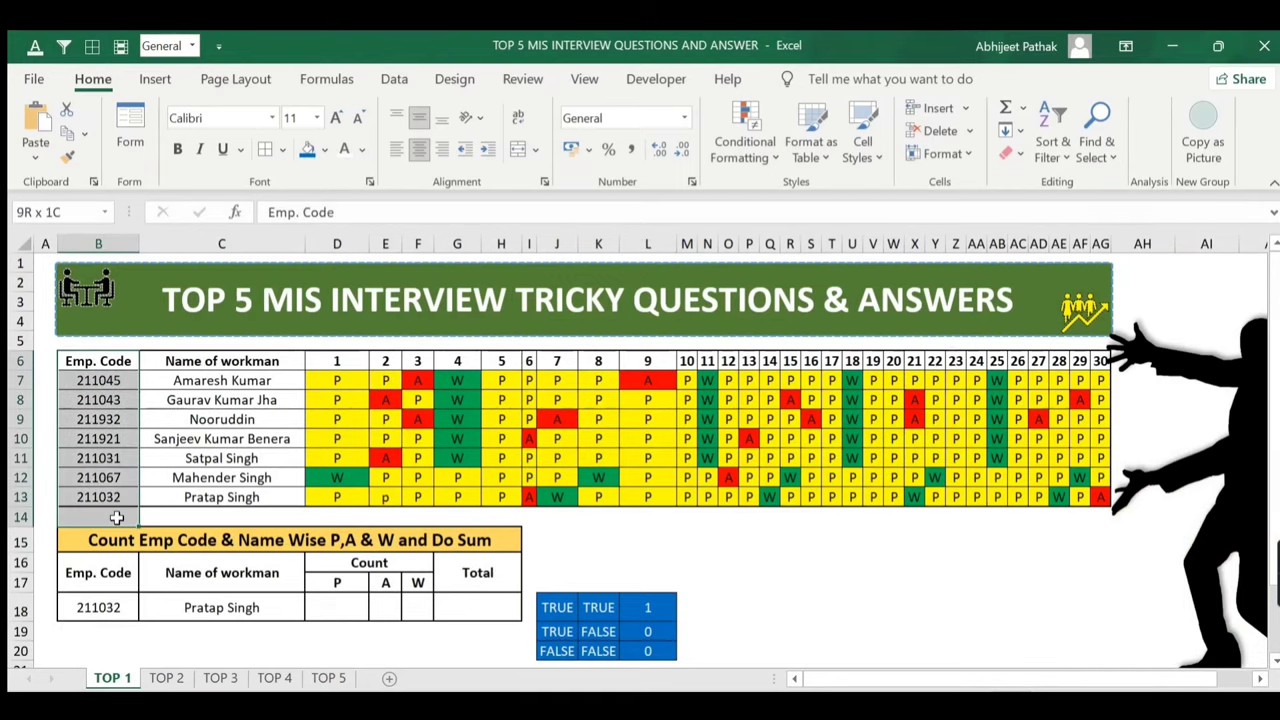
{"action": "left_click_drag", "start_coordinate": [210, 382], "coordinate": [221, 497]}
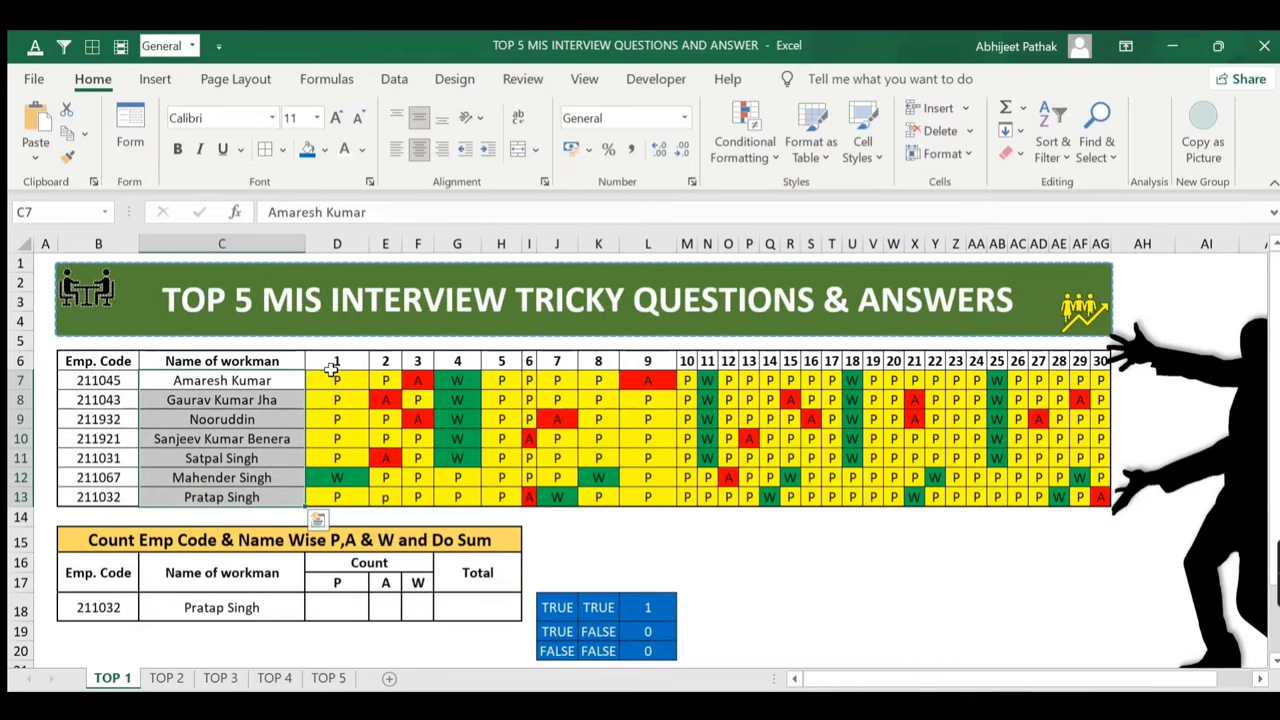
{"action": "mouse_move", "coordinate": [335, 362]}
{"action": "left_mouse_down"}
{"action": "mouse_move", "coordinate": [1125, 400]}
{"action": "mouse_move", "coordinate": [1096, 499]}
{"action": "left_mouse_up"}
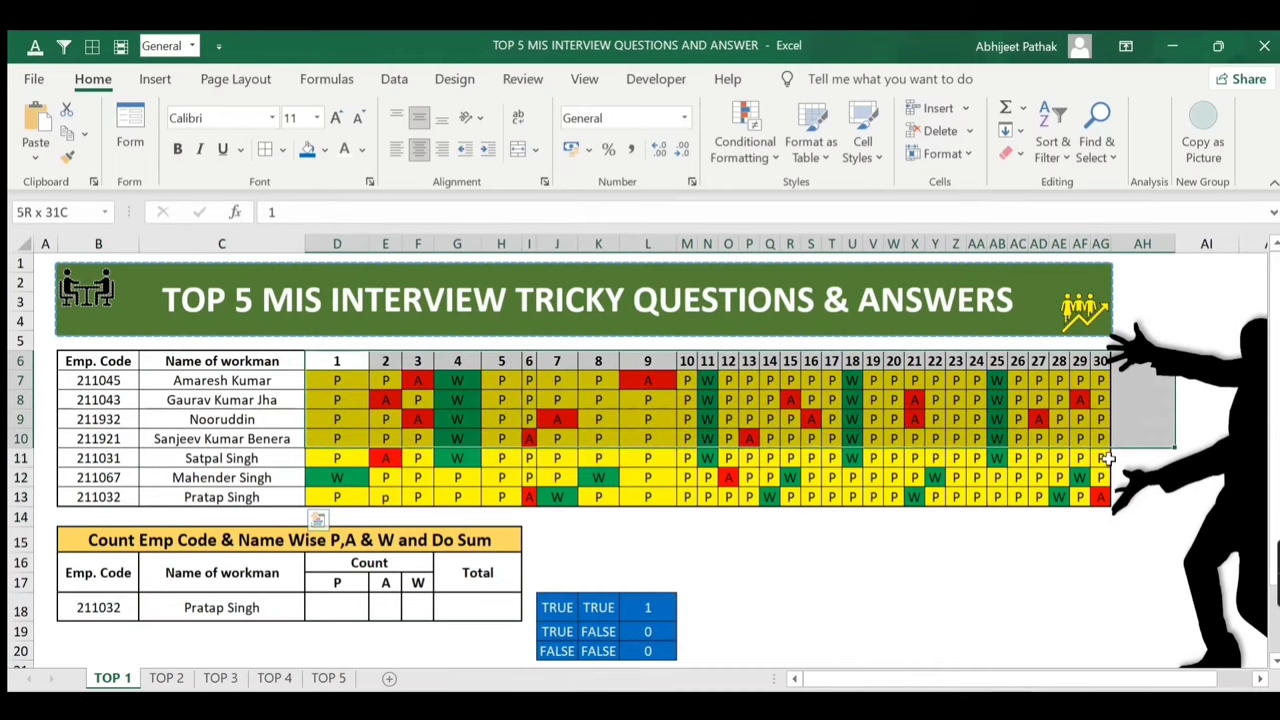
{"action": "left_click", "coordinate": [188, 584]}
{"action": "left_click", "coordinate": [112, 541]}
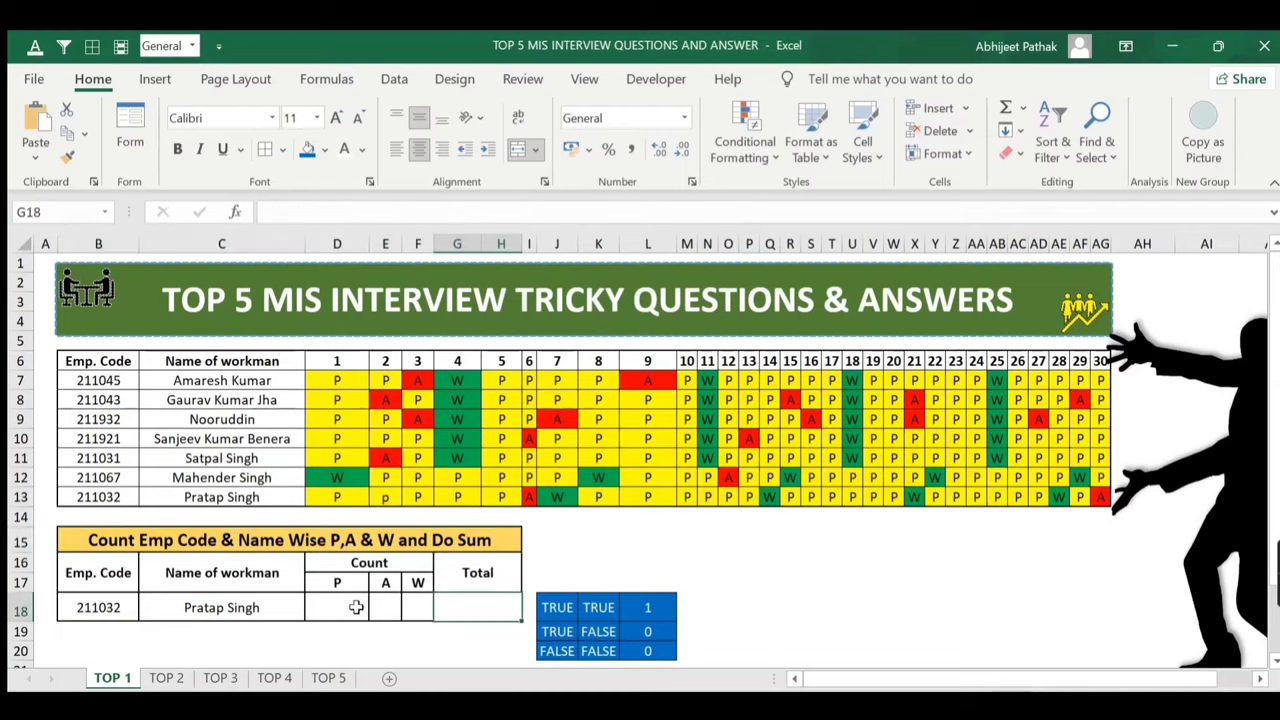
{"action": "left_click", "coordinate": [224, 592]}
{"action": "left_click", "coordinate": [196, 608]}
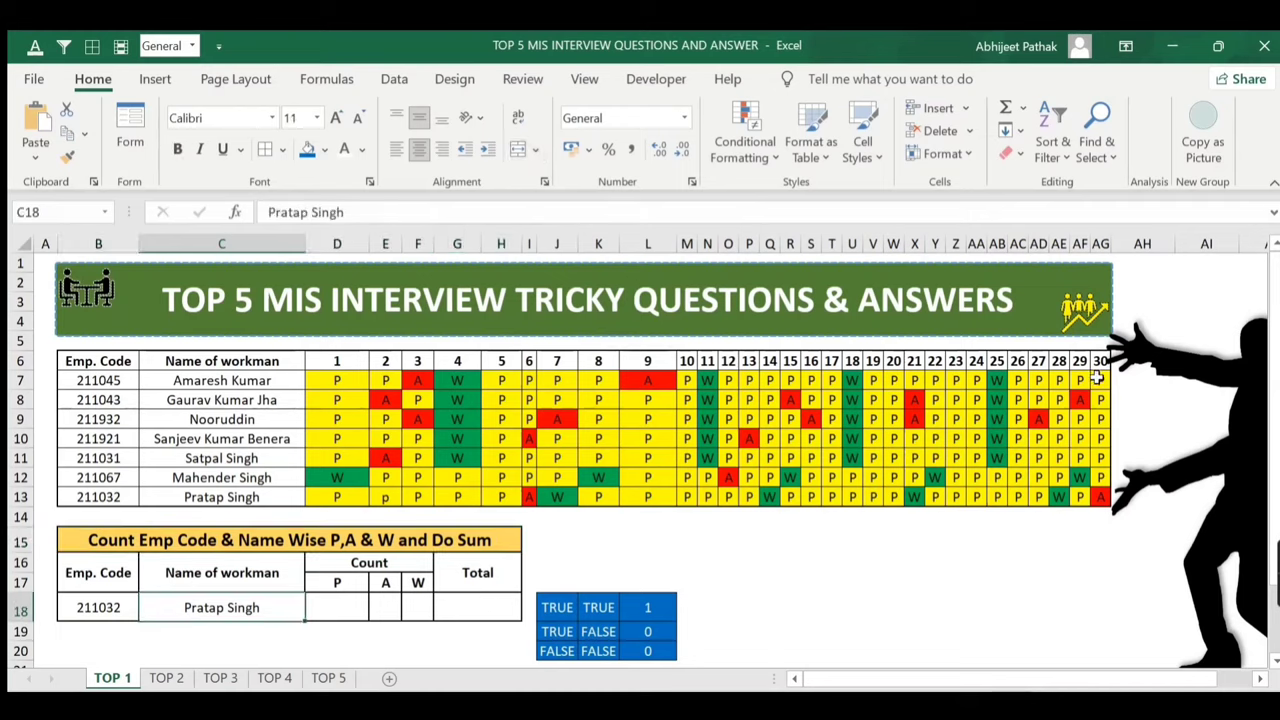
{"action": "left_click", "coordinate": [349, 584]}
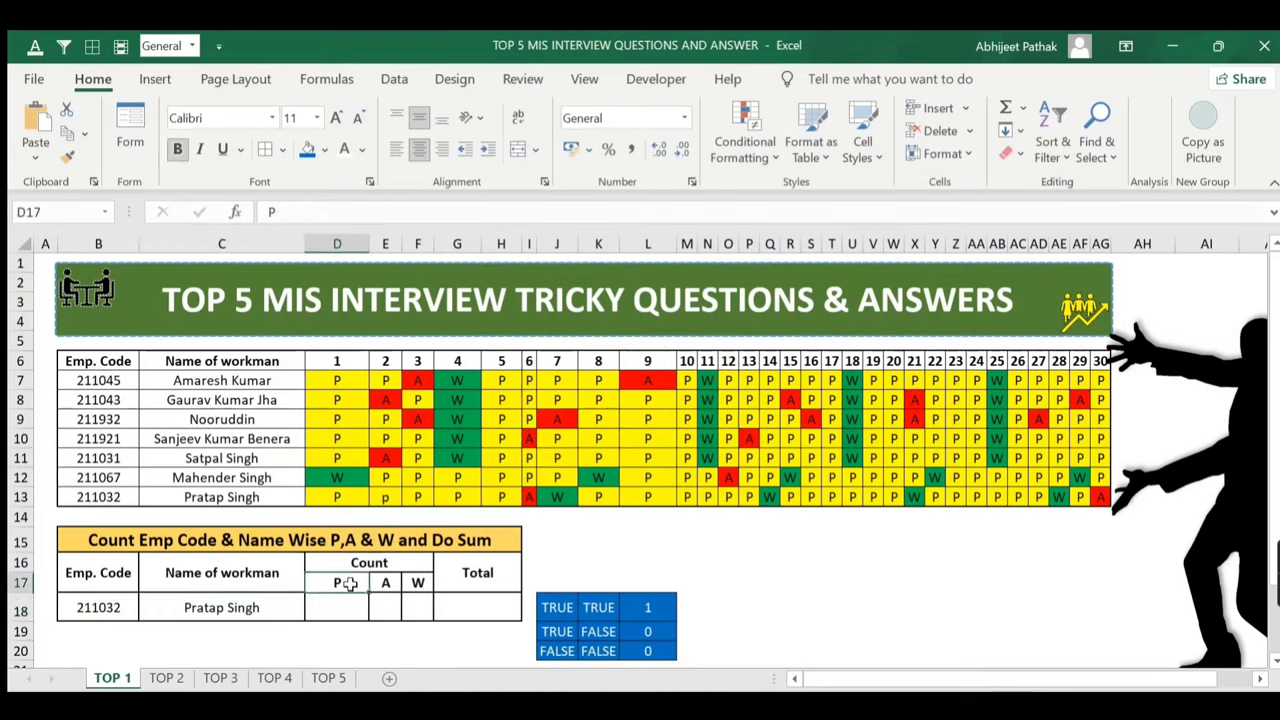
{"action": "left_click", "coordinate": [383, 585]}
{"action": "left_click", "coordinate": [414, 583]}
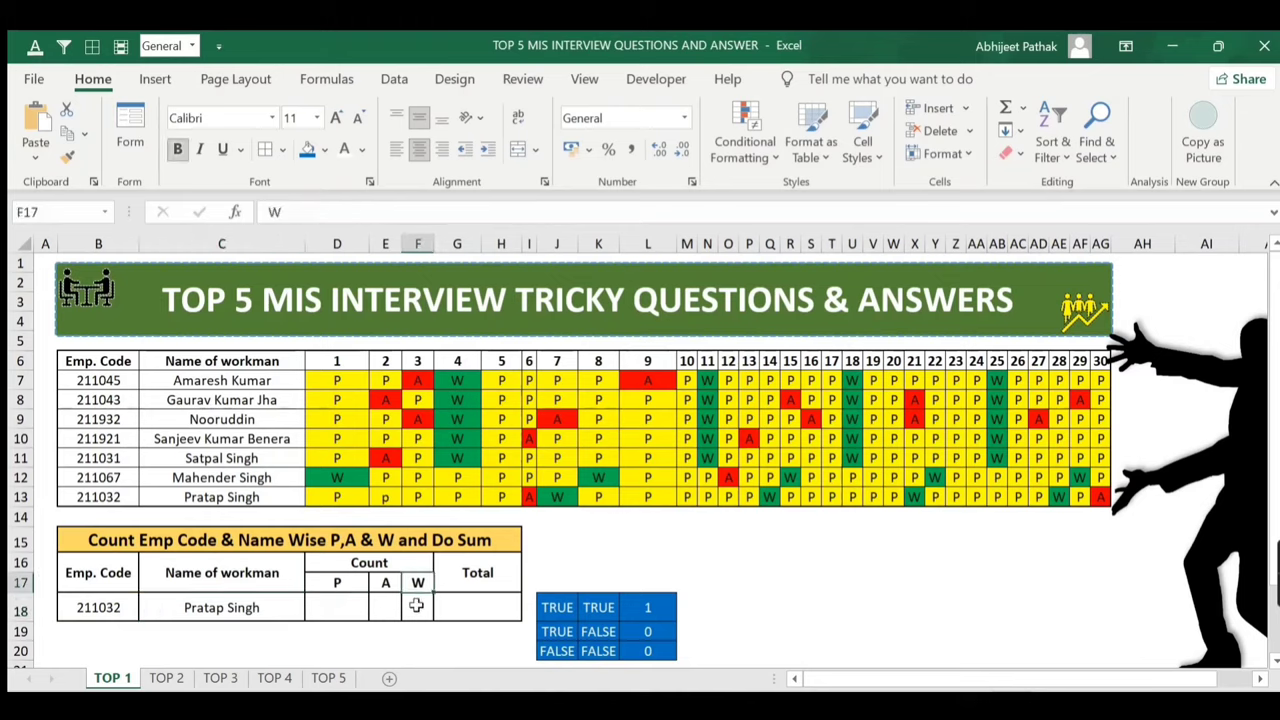
{"action": "left_click", "coordinate": [416, 607]}
{"action": "left_click", "coordinate": [476, 611]}
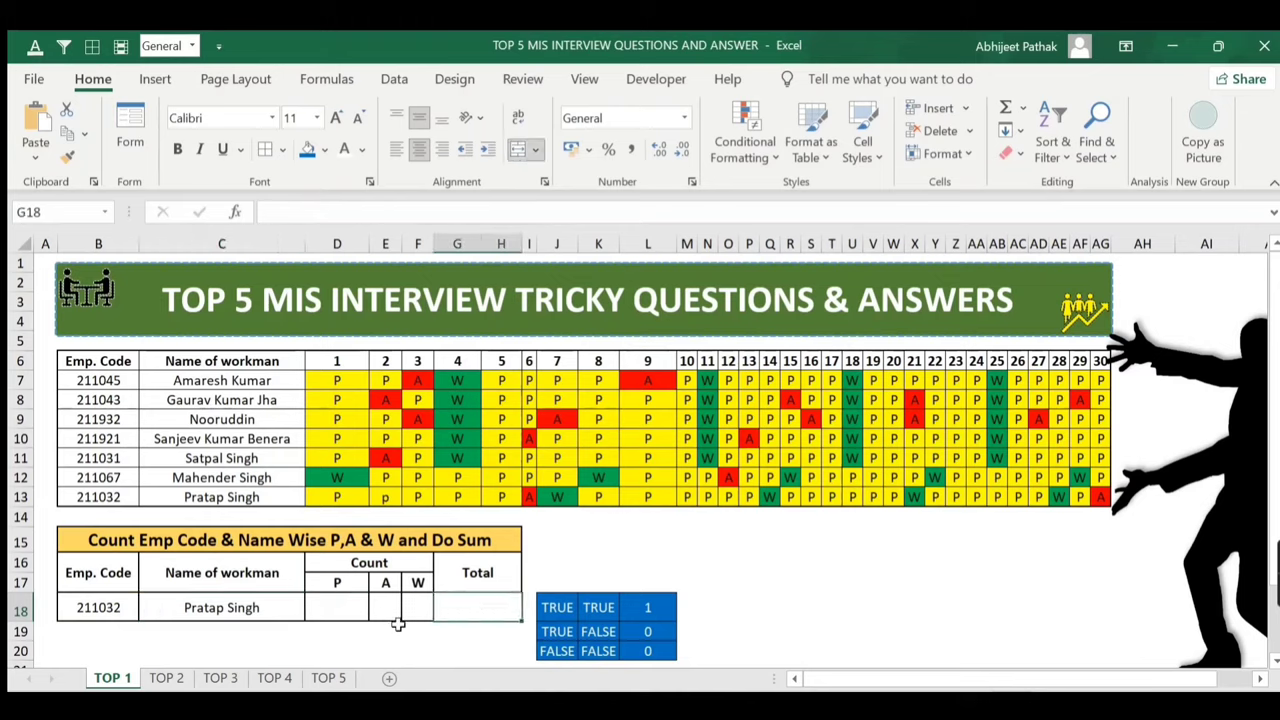
{"action": "left_click", "coordinate": [312, 610]}
- Start =COUNTIFS in D18, matching codes B7:B13 against employee code B18
{"action": "type", "text": "="}
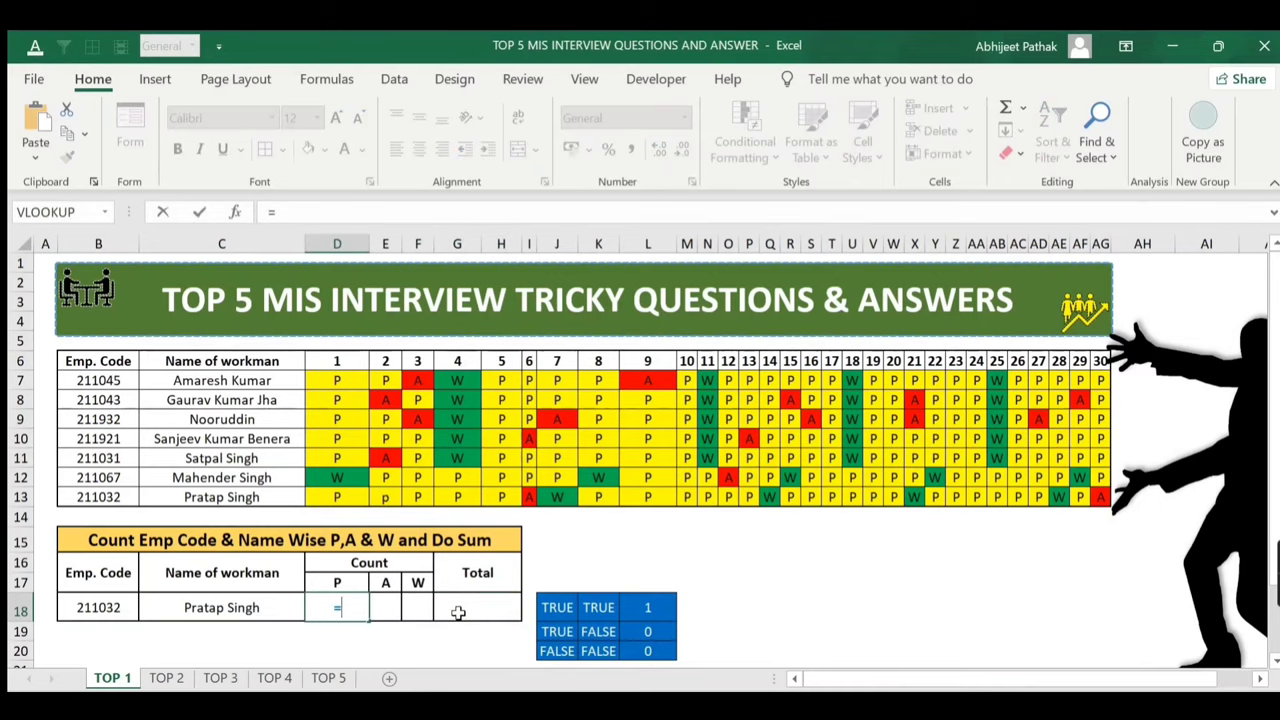
{"action": "type", "text": "countifs"}
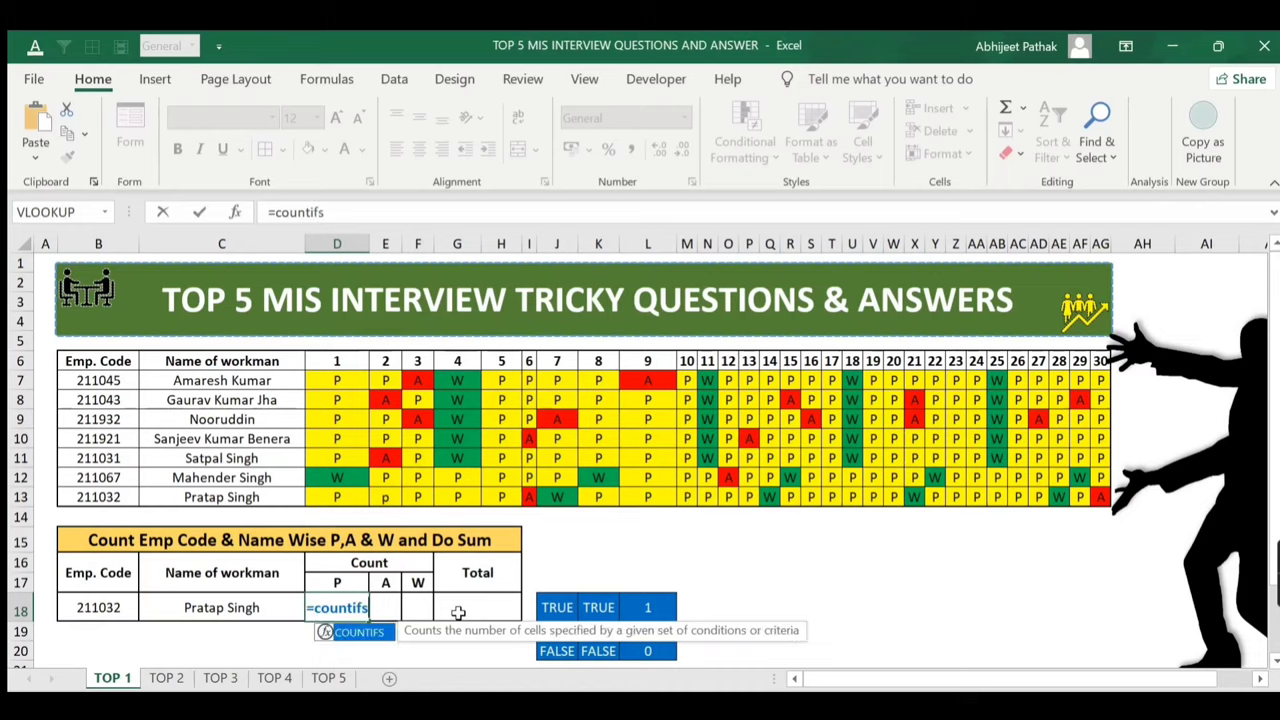
{"action": "key", "text": "Tab"}
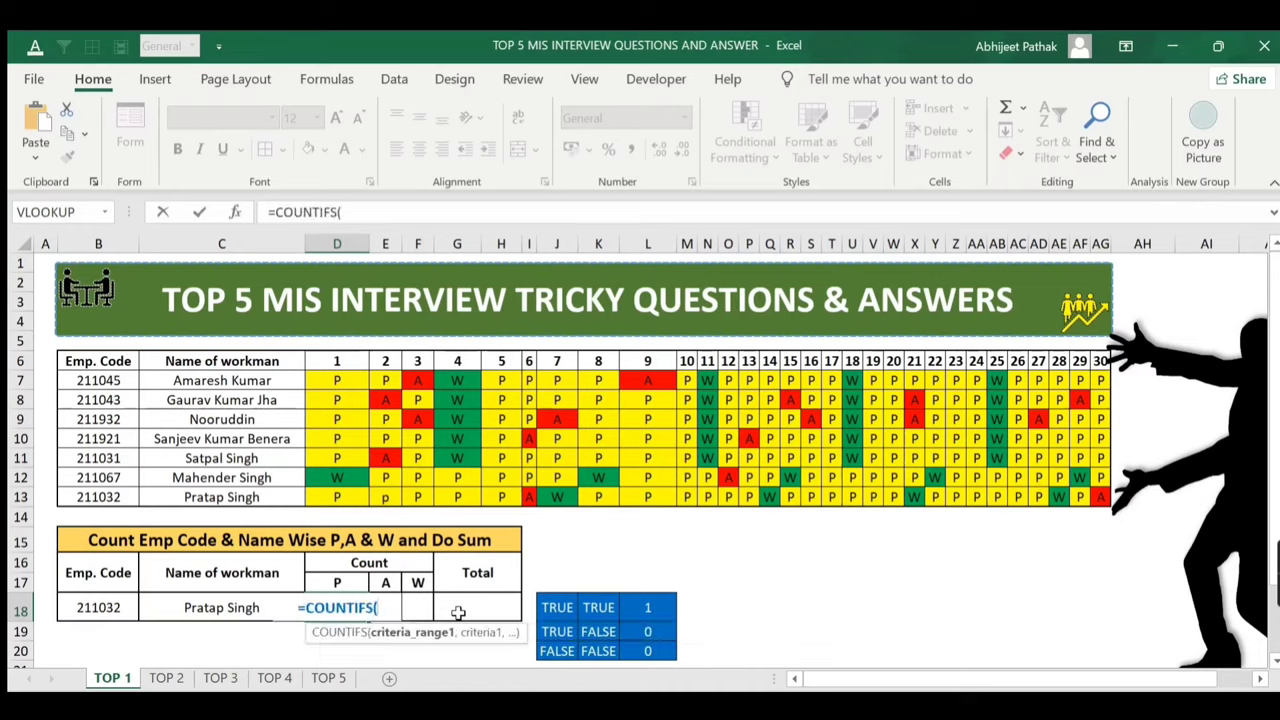
{"action": "key", "text": "Left"}
{"action": "key", "text": "Up"}
{"action": "key", "text": "Up"}
{"action": "key", "text": "Up"}
{"action": "key", "text": "Up"}
{"action": "key", "text": "Up"}
{"action": "key", "text": "Up"}
{"action": "key", "text": "Left"}
{"action": "key", "text": "Left"}
{"action": "key", "text": "Down"}
{"action": "key", "text": "Down"}
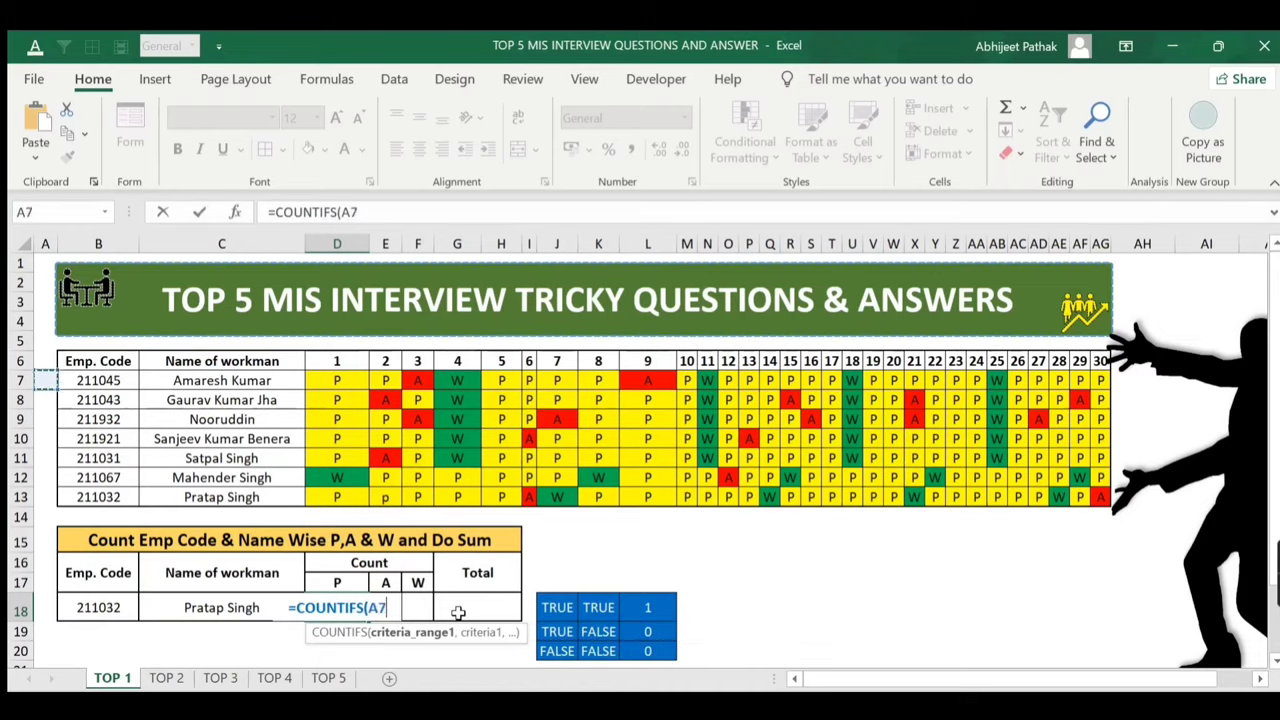
{"action": "key", "text": "Right"}
{"action": "key", "text": "ctrl+shift+Down"}
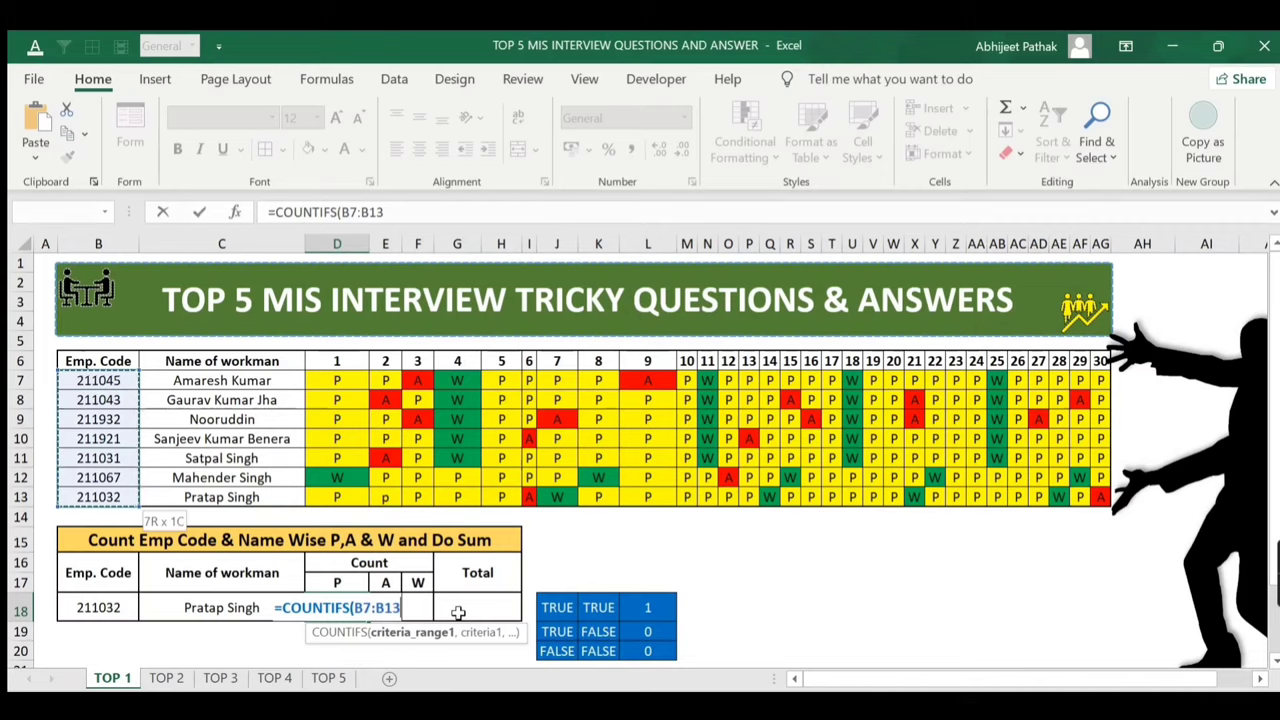
{"action": "type", "text": ","}
{"action": "key", "text": "Left"}
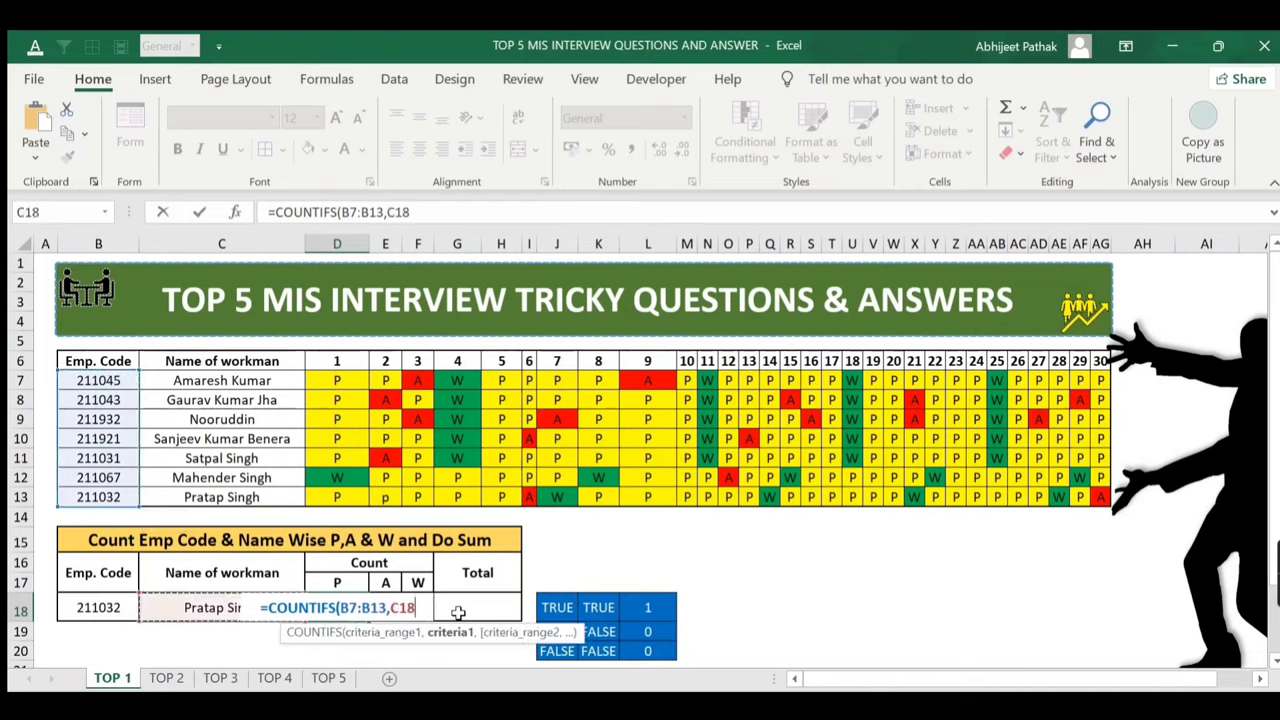
{"action": "key", "text": "Left"}
{"action": "type", "text": ","}
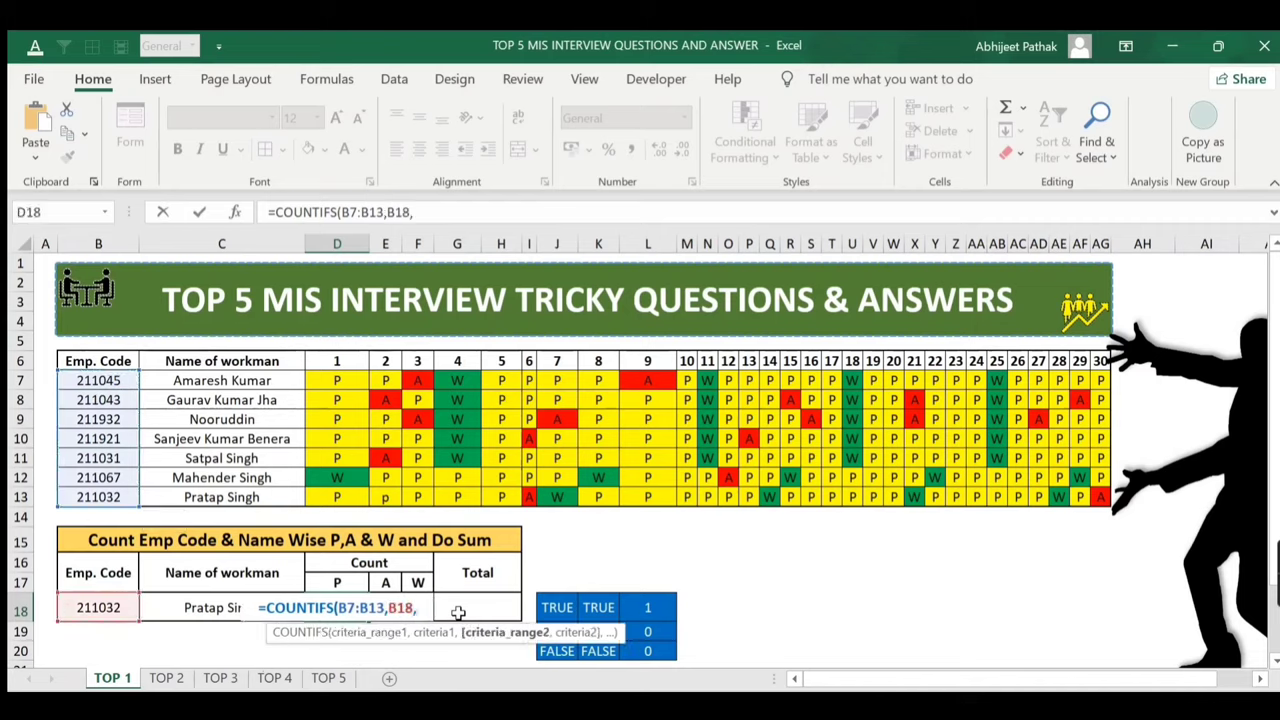
- Add names C7:C13 against C18 and grid D7:AG13 against D17, then enter the formula
{"action": "key", "text": "Up"}
{"action": "key", "text": "Up"}
{"action": "key", "text": "Up"}
{"action": "key", "text": "Left"}
{"action": "key", "text": "Up"}
{"action": "key", "text": "Up"}
{"action": "key", "text": "Up"}
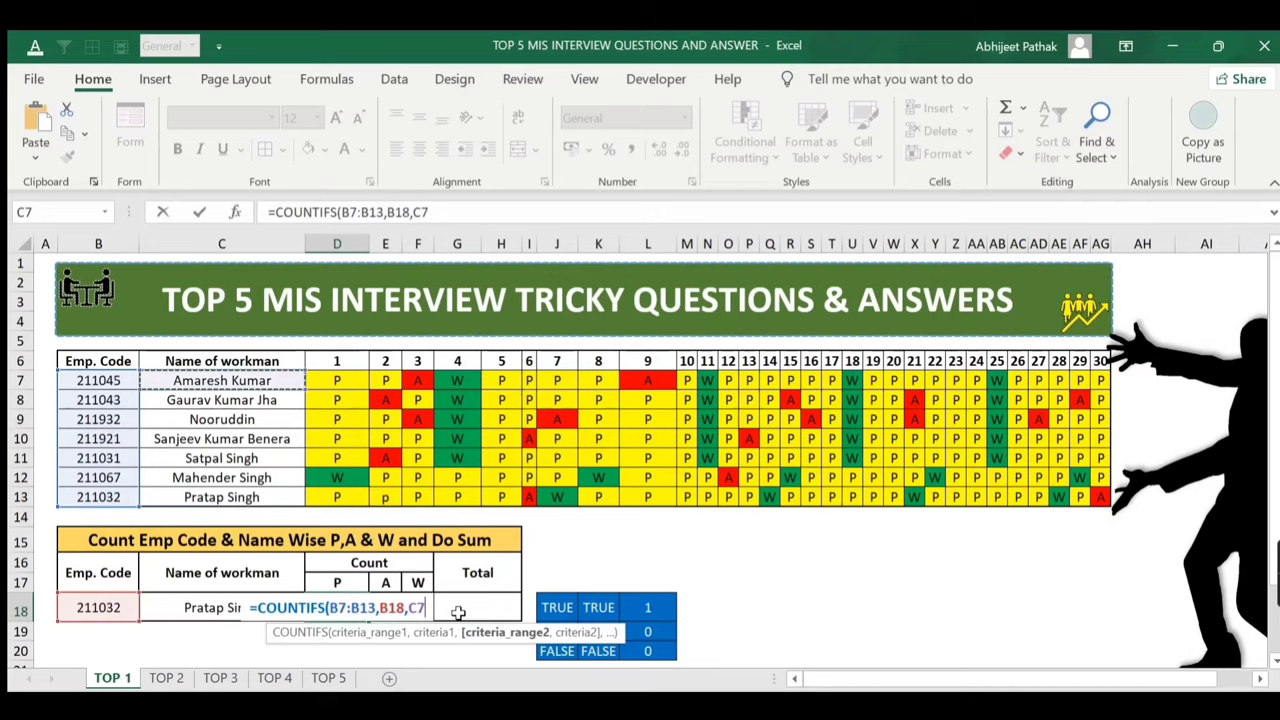
{"action": "key", "text": "shift+Down"}
{"action": "key", "text": "shift+Down"}
{"action": "key", "text": "shift+Down"}
{"action": "key", "text": "shift+Down"}
{"action": "key", "text": "shift+Down"}
{"action": "key", "text": "shift+Down"}
{"action": "type", "text": ","}
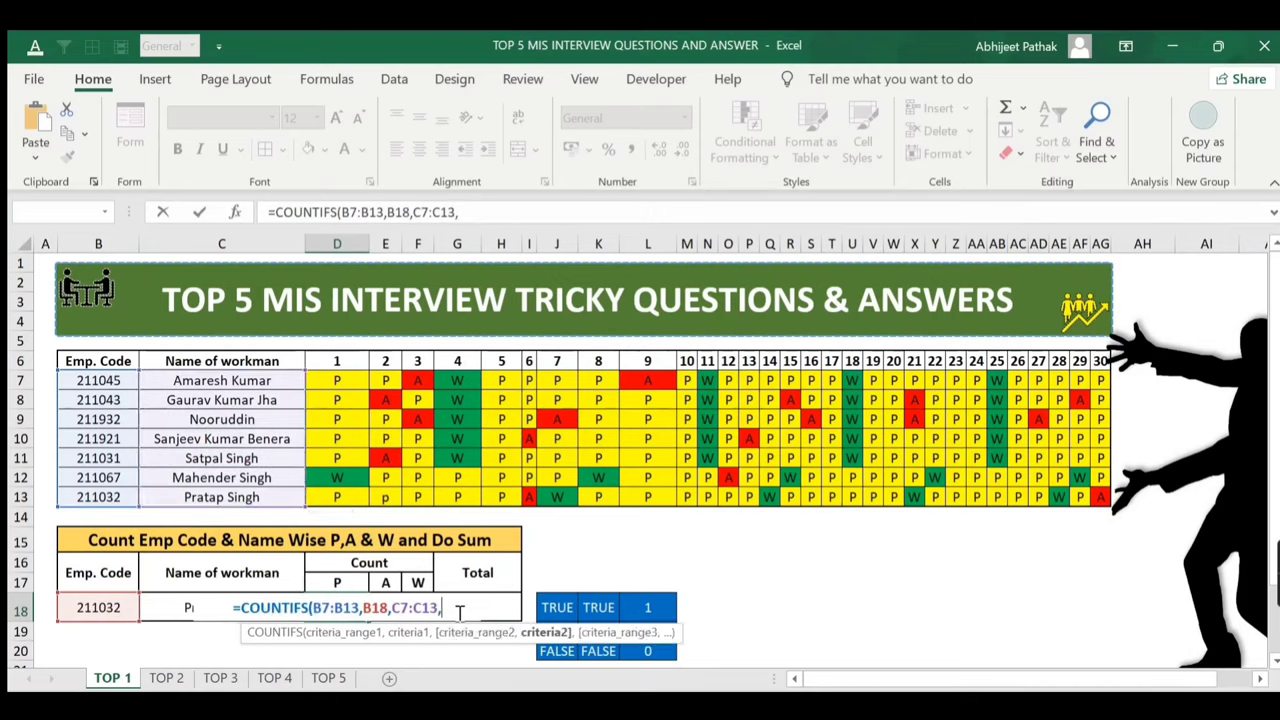
{"action": "key", "text": "Left"}
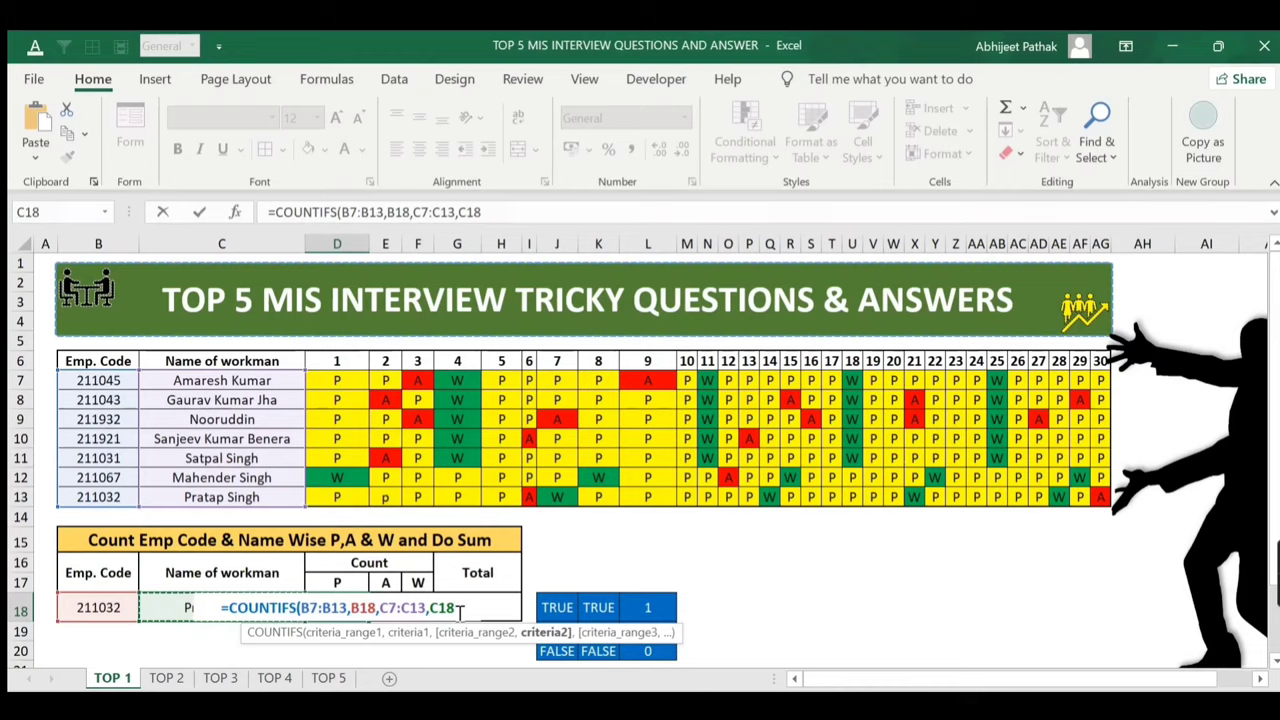
{"action": "type", "text": ","}
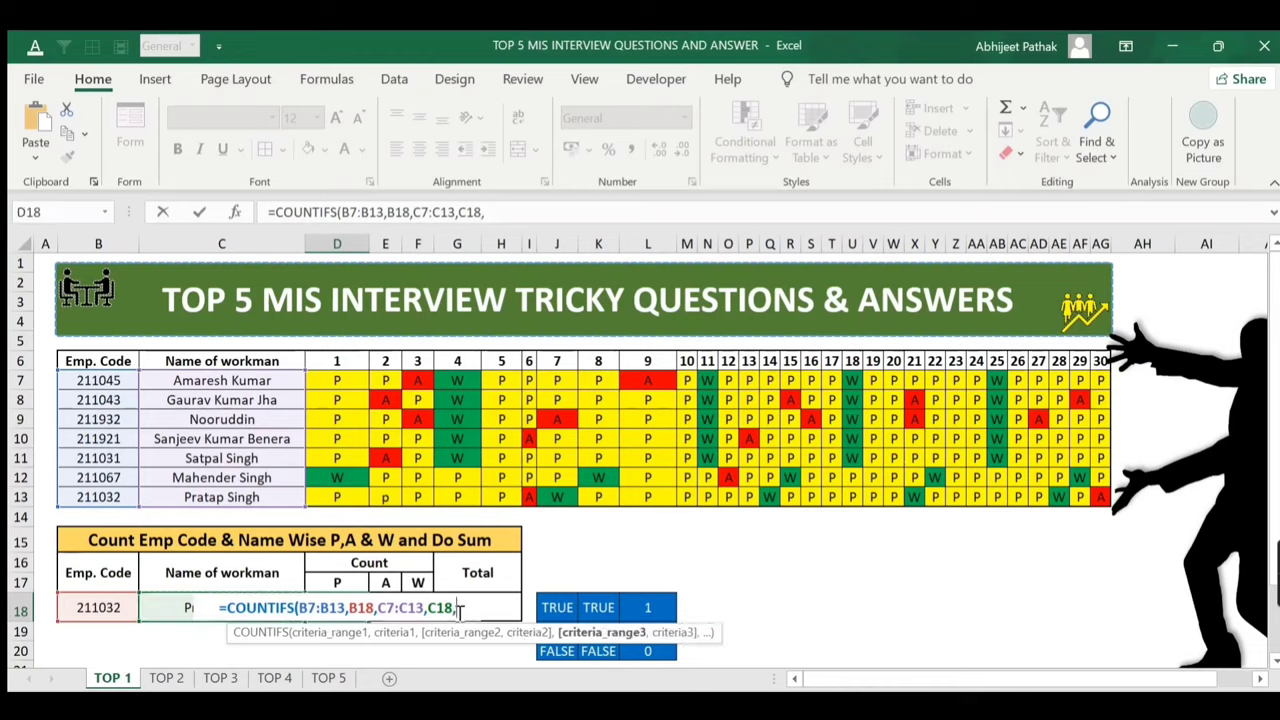
{"action": "key", "text": "Up"}
{"action": "key", "text": "Up"}
{"action": "key", "text": "Up"}
{"action": "key", "text": "Up"}
{"action": "key", "text": "Up"}
{"action": "key", "text": "Up"}
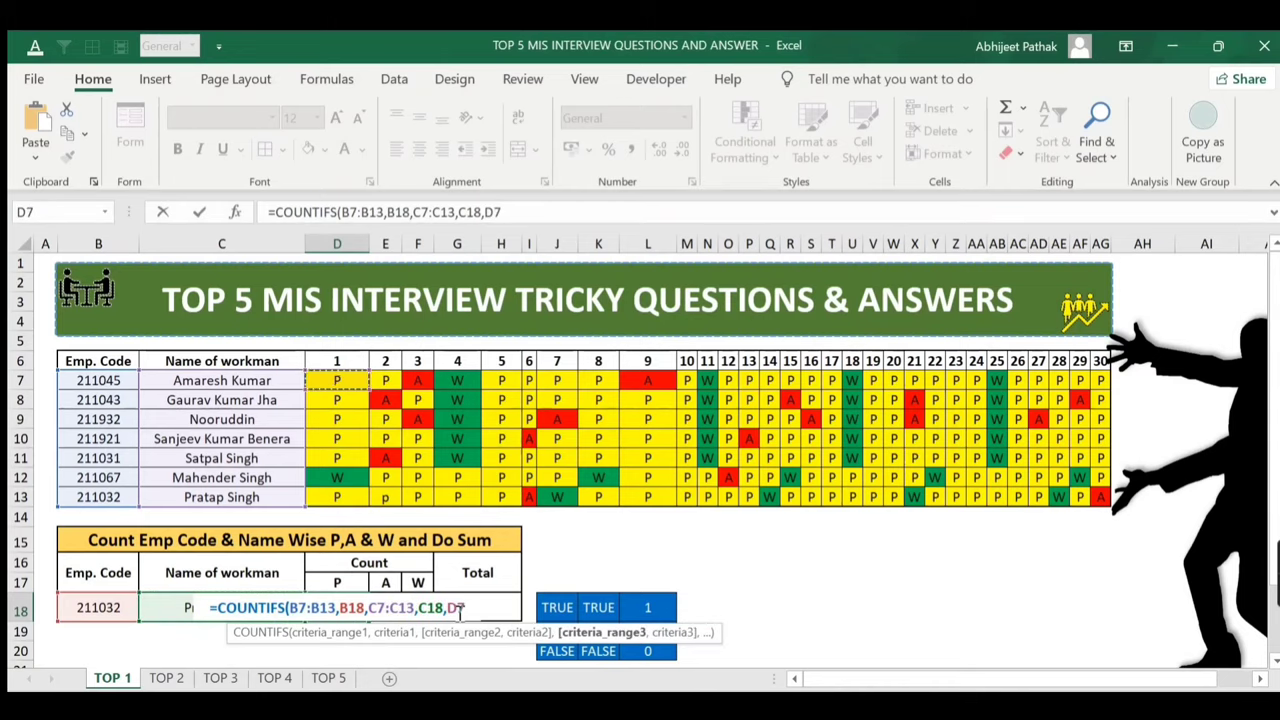
{"action": "key", "text": "ctrl+shift+Down"}
{"action": "key", "text": "ctrl+shift+Right"}
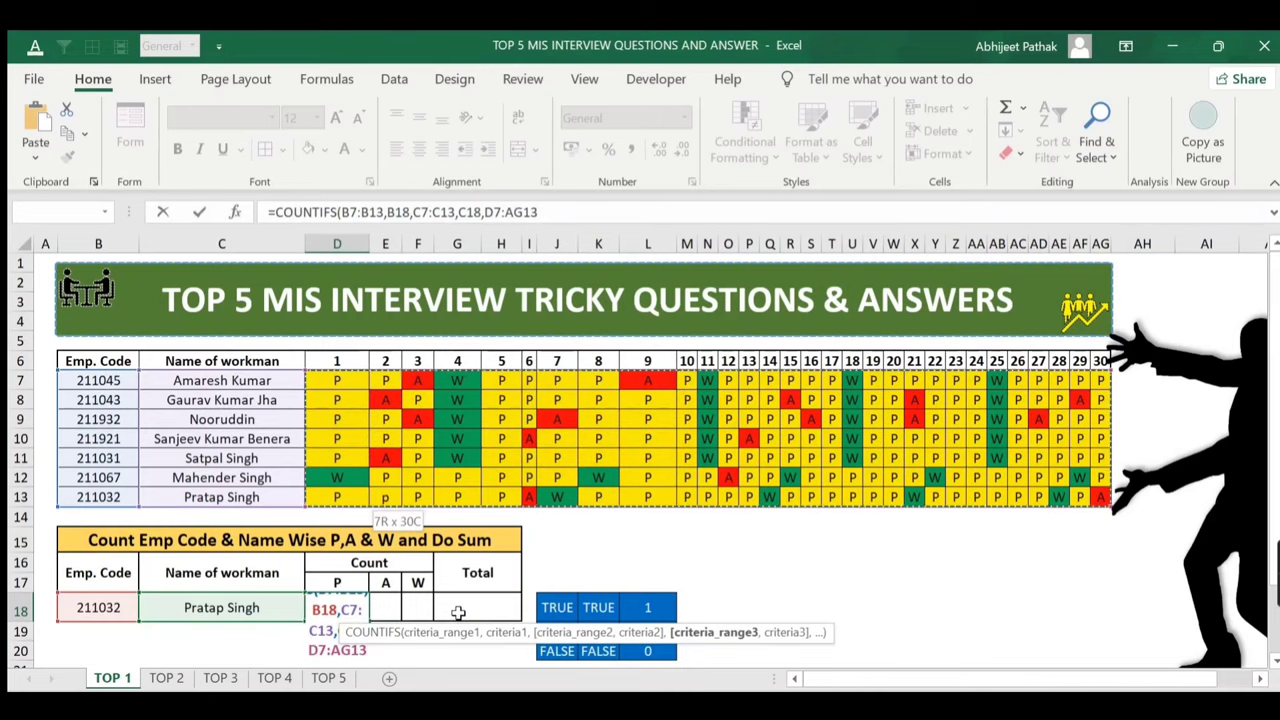
{"action": "type", "text": ","}
{"action": "key", "text": "Up"}
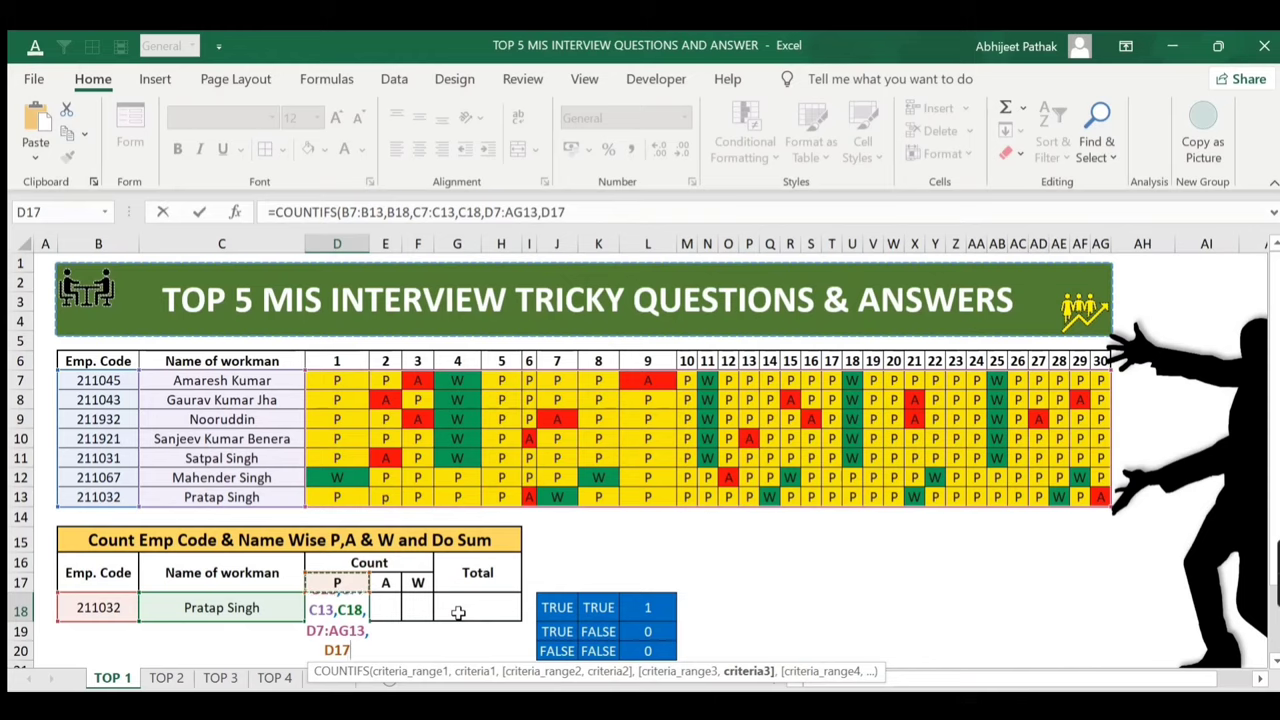
{"action": "type", "text": ")"}
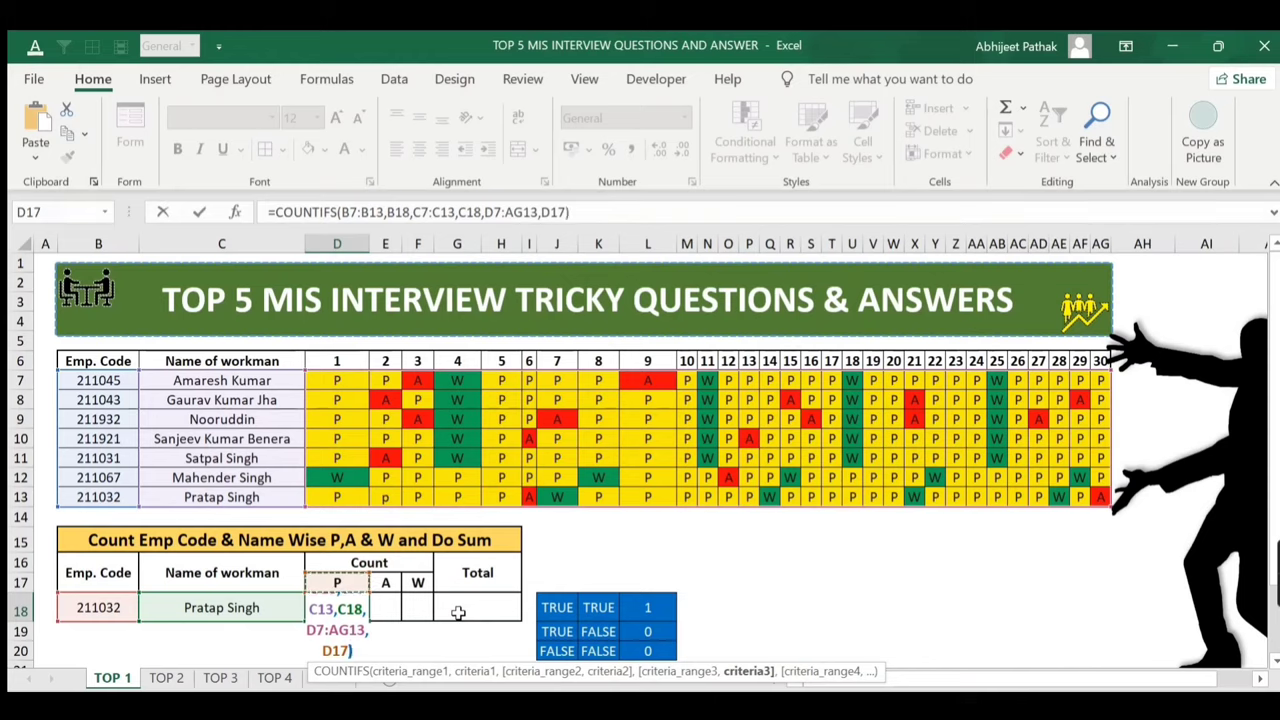
{"action": "key", "text": "ctrl+Return"}
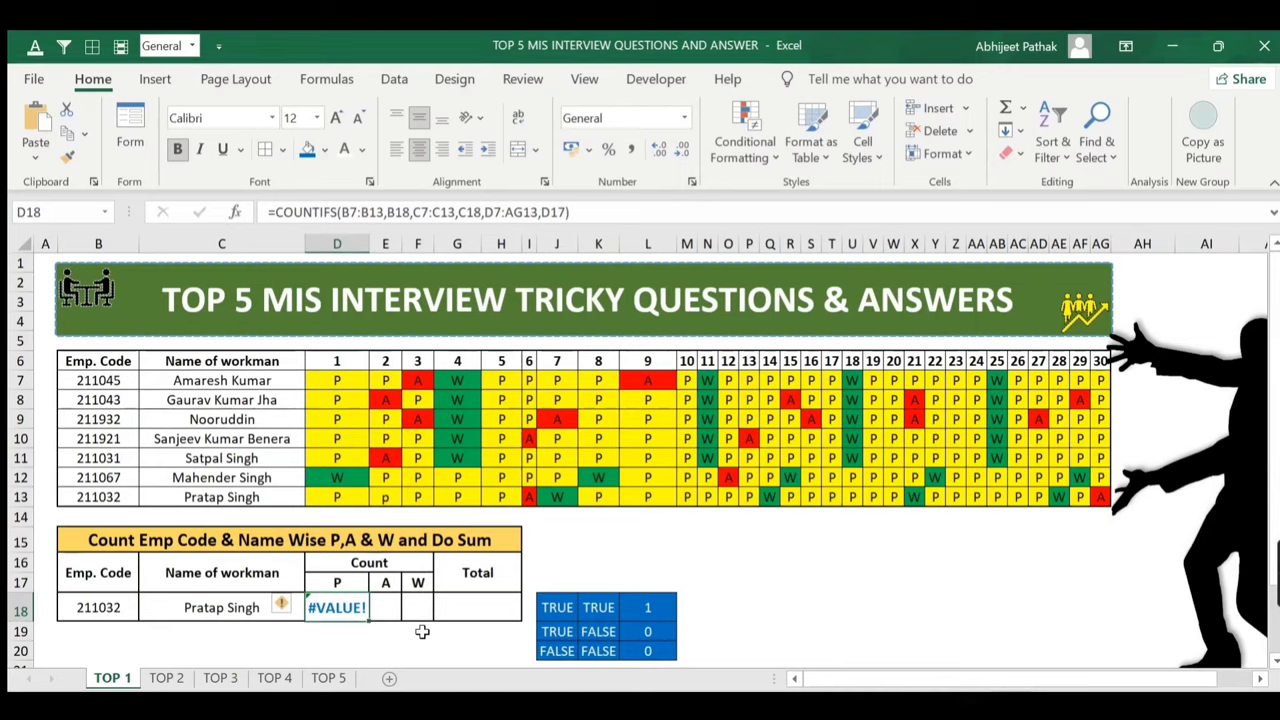
- Delete the failing COUNTIFS formula from D18
{"action": "key", "text": "Delete"}
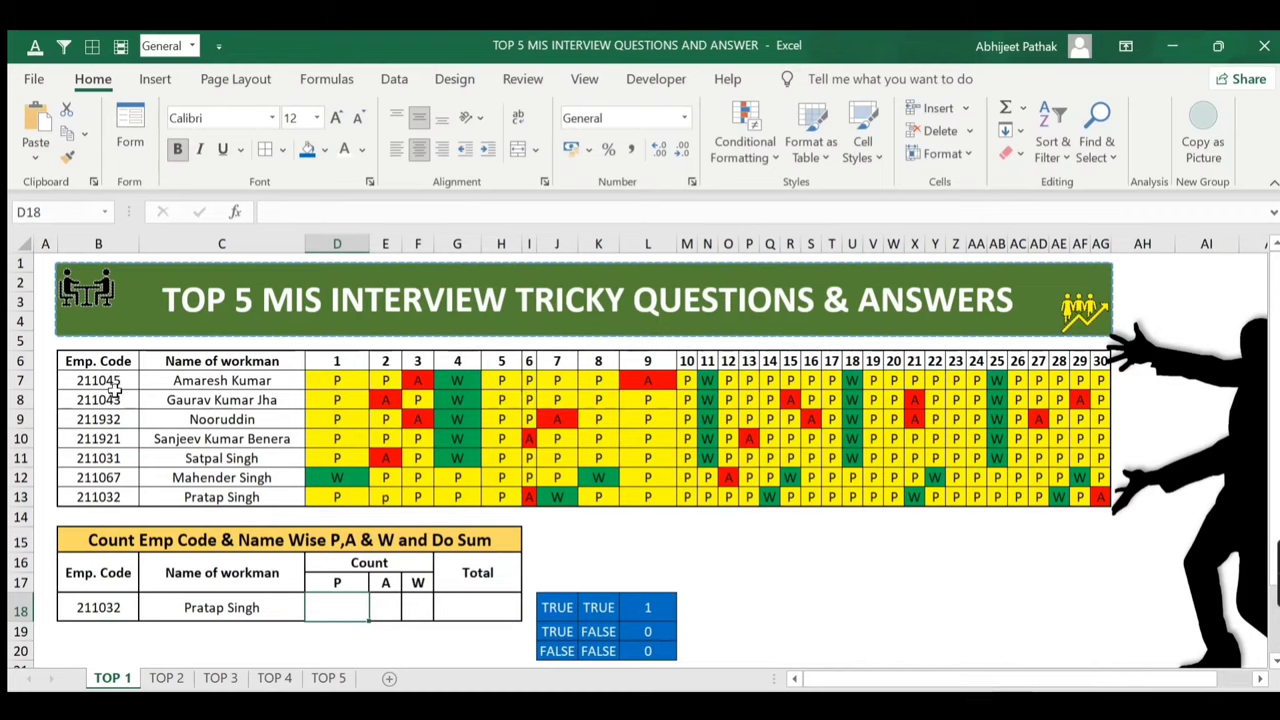
{"action": "left_click_drag", "start_coordinate": [112, 384], "coordinate": [110, 497]}
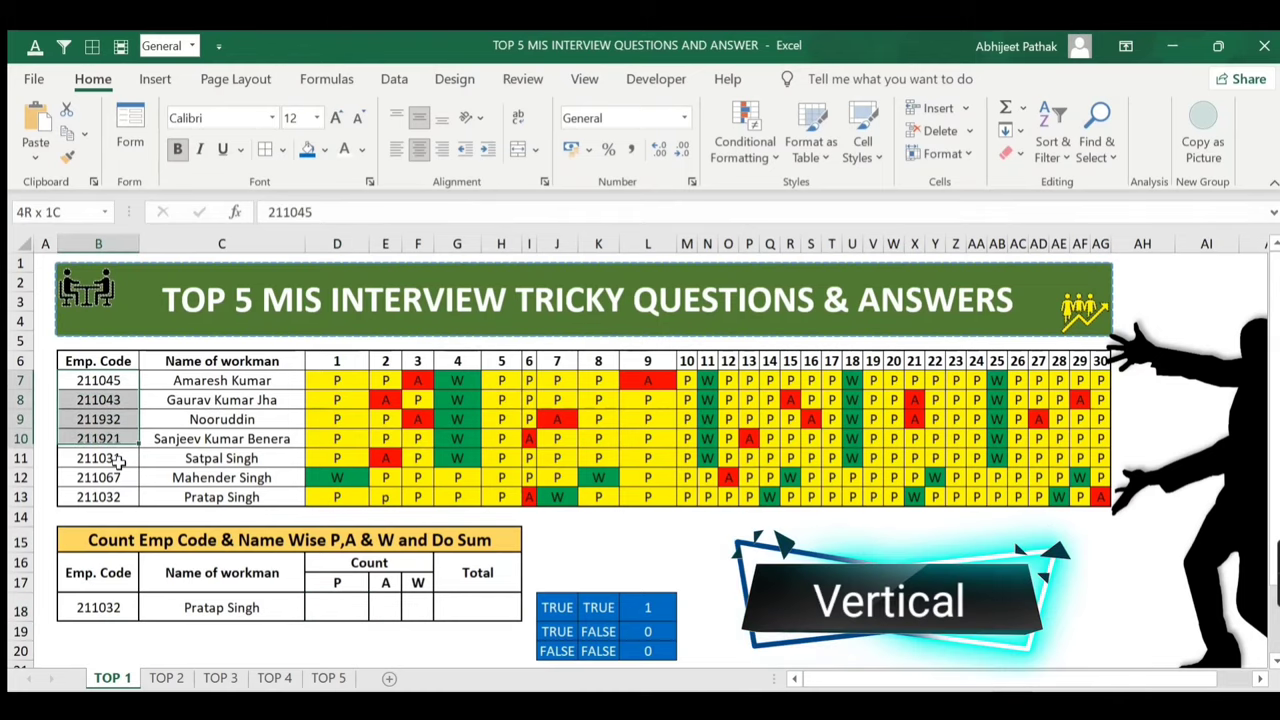
{"action": "left_click", "coordinate": [228, 380]}
{"action": "mouse_move", "coordinate": [336, 380]}
{"action": "left_mouse_down"}
{"action": "mouse_move", "coordinate": [651, 481]}
{"action": "mouse_move", "coordinate": [1102, 500]}
{"action": "left_mouse_up"}
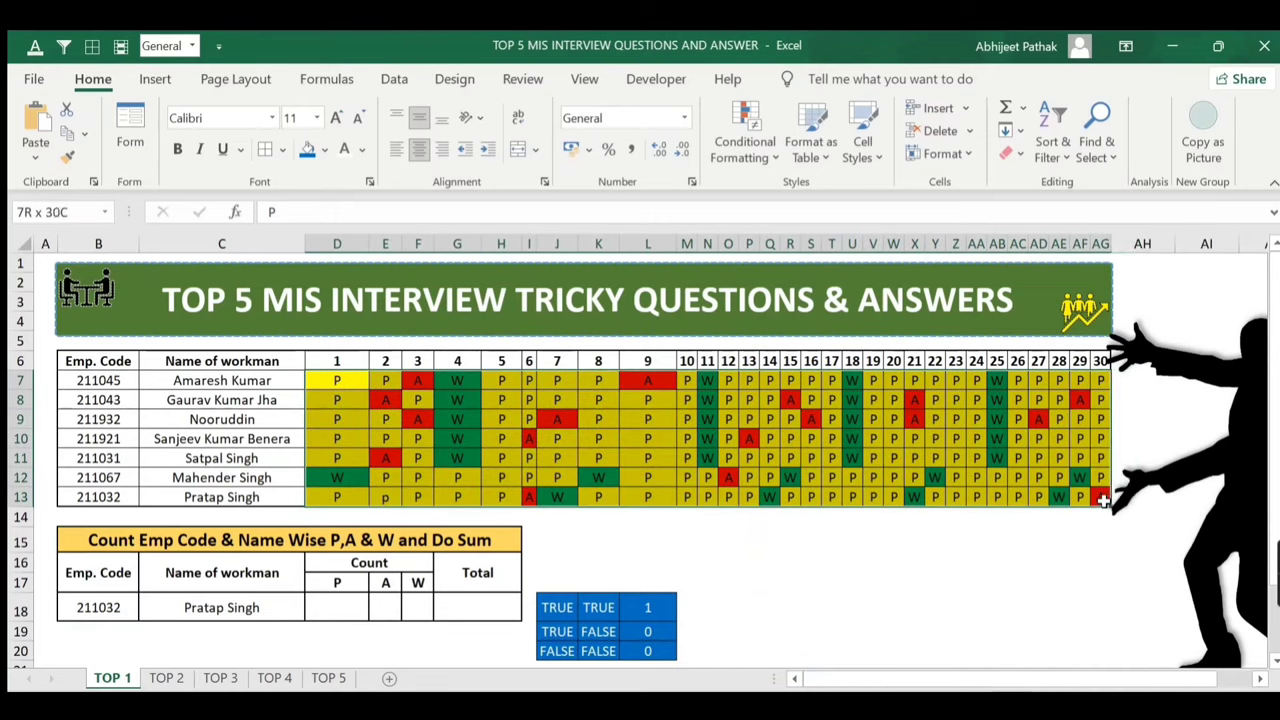
{"action": "left_click_drag", "start_coordinate": [110, 380], "coordinate": [822, 400]}
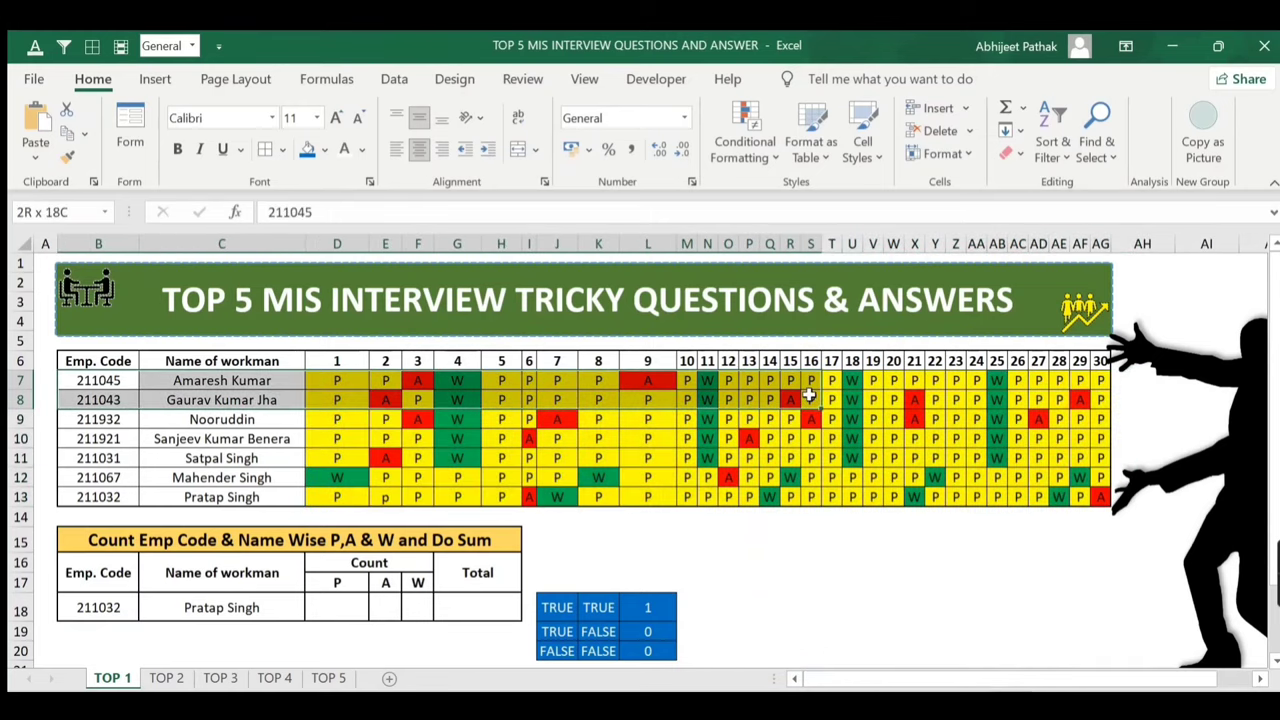
{"action": "left_click", "coordinate": [347, 600]}
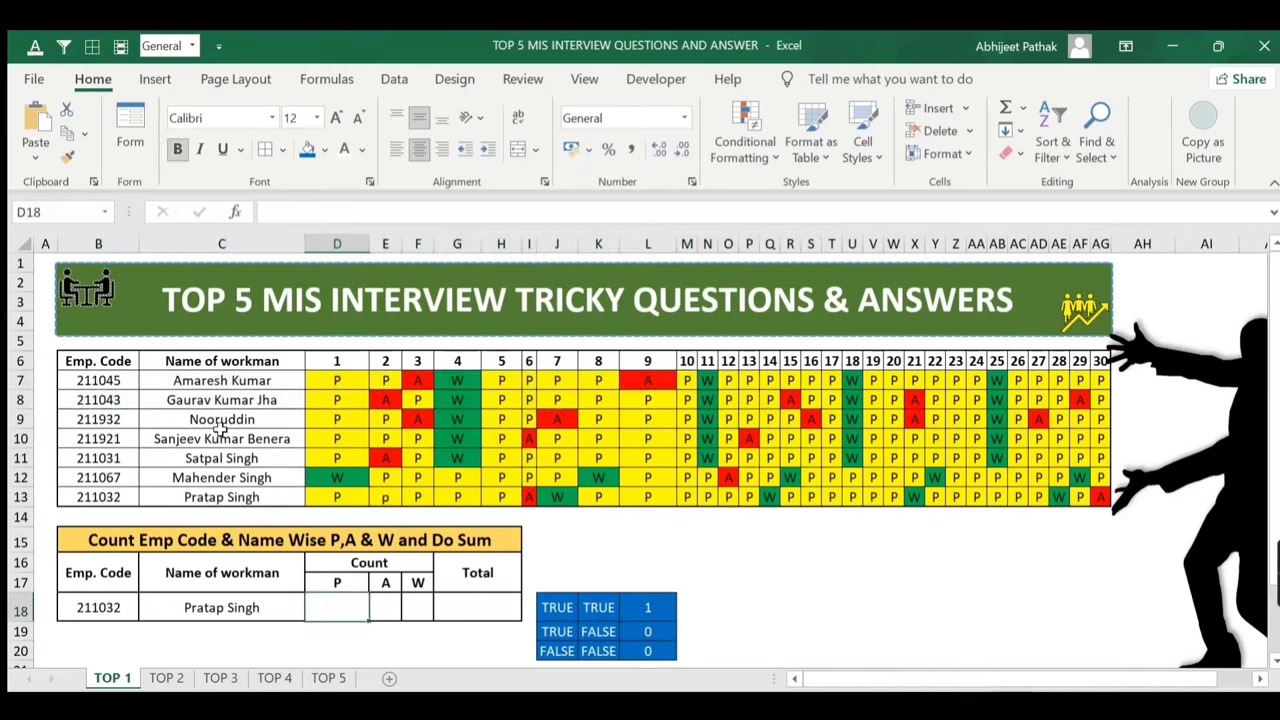
{"action": "left_click_drag", "start_coordinate": [110, 380], "coordinate": [1090, 380]}
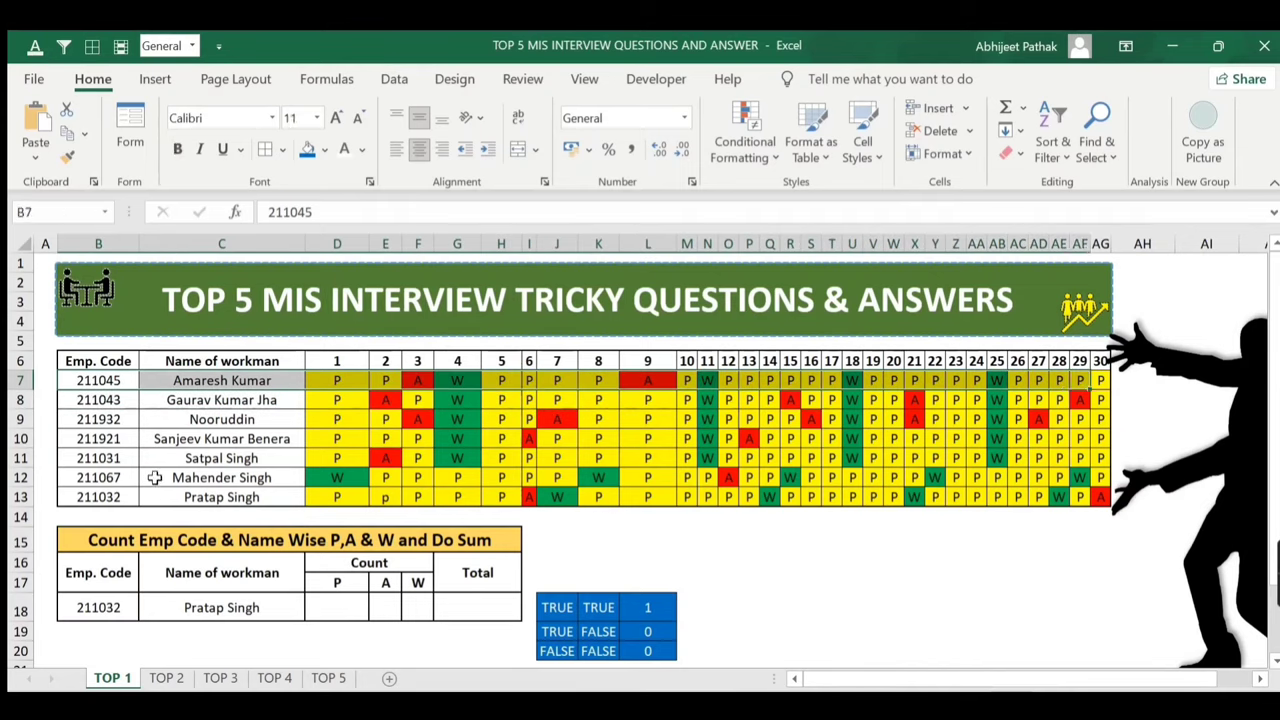
{"action": "left_click_drag", "start_coordinate": [104, 384], "coordinate": [112, 500]}
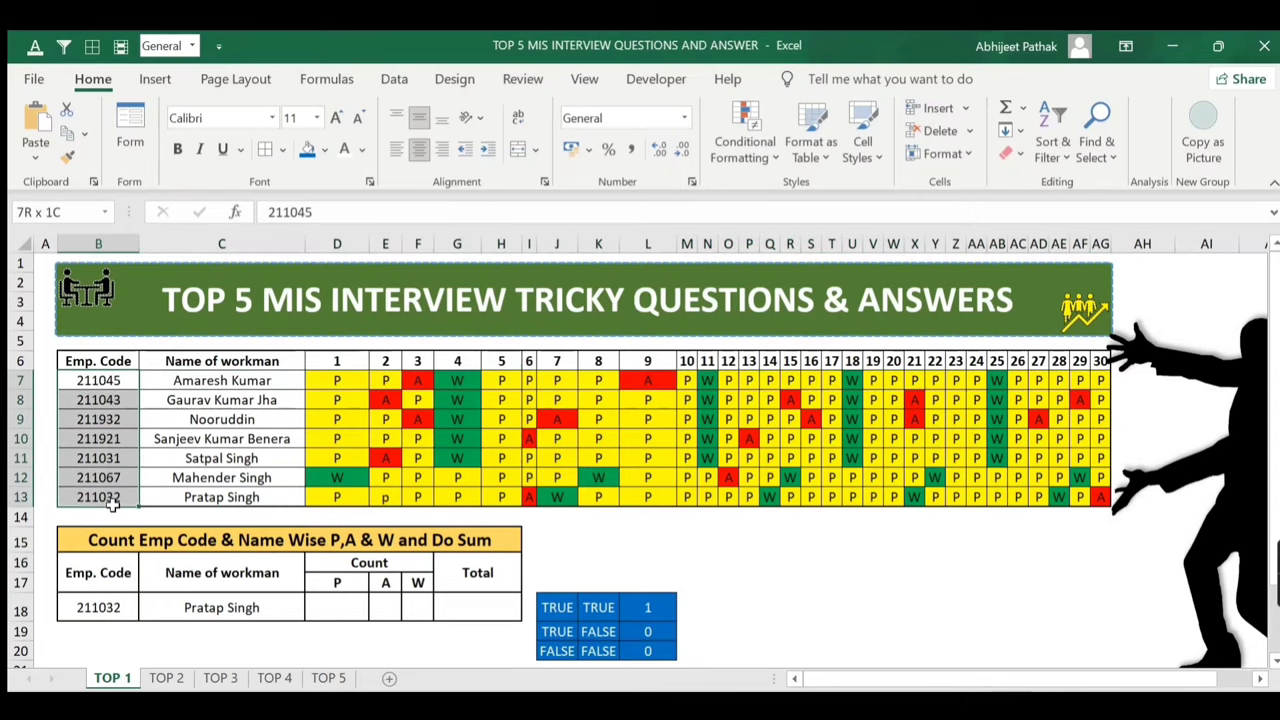
{"action": "left_click", "coordinate": [337, 607]}
{"action": "type", "text": "="}
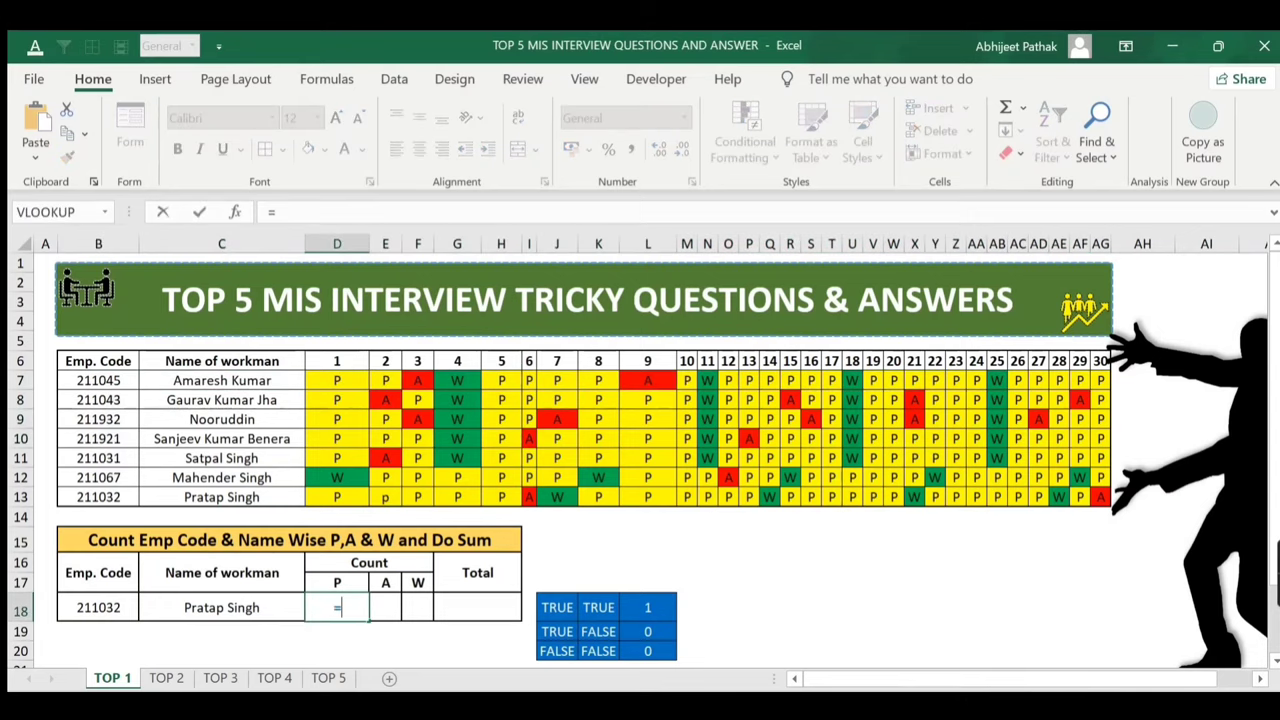
{"action": "type", "text": "countif"}
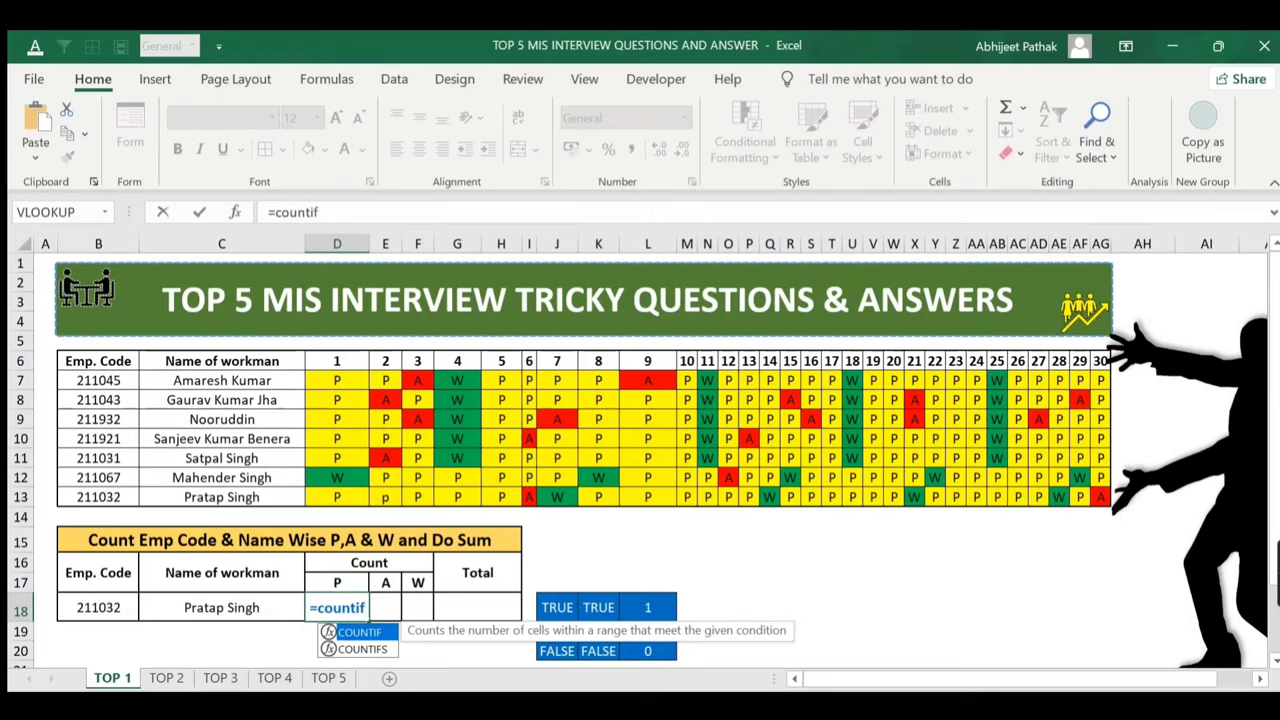
{"action": "key", "text": "Down"}
{"action": "key", "text": "Tab"}
{"action": "key", "text": "Left"}
{"action": "key", "text": "Left"}
{"action": "key", "text": "Up"}
{"action": "key", "text": "Up"}
{"action": "key", "text": "Up"}
{"action": "key", "text": "Up"}
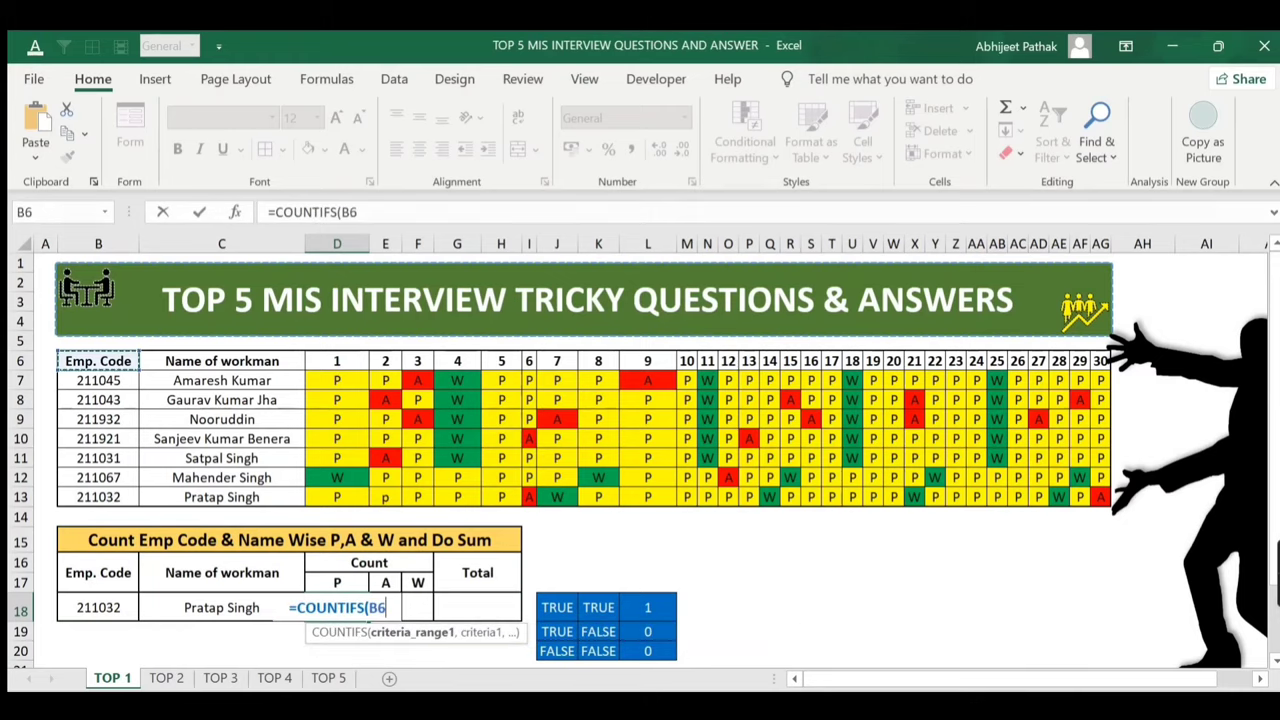
{"action": "key", "text": "Down"}
{"action": "key", "text": "ctrl+shift+Down"}
{"action": "type", "text": ","}
{"action": "key", "text": "Left"}
{"action": "key", "text": "Left"}
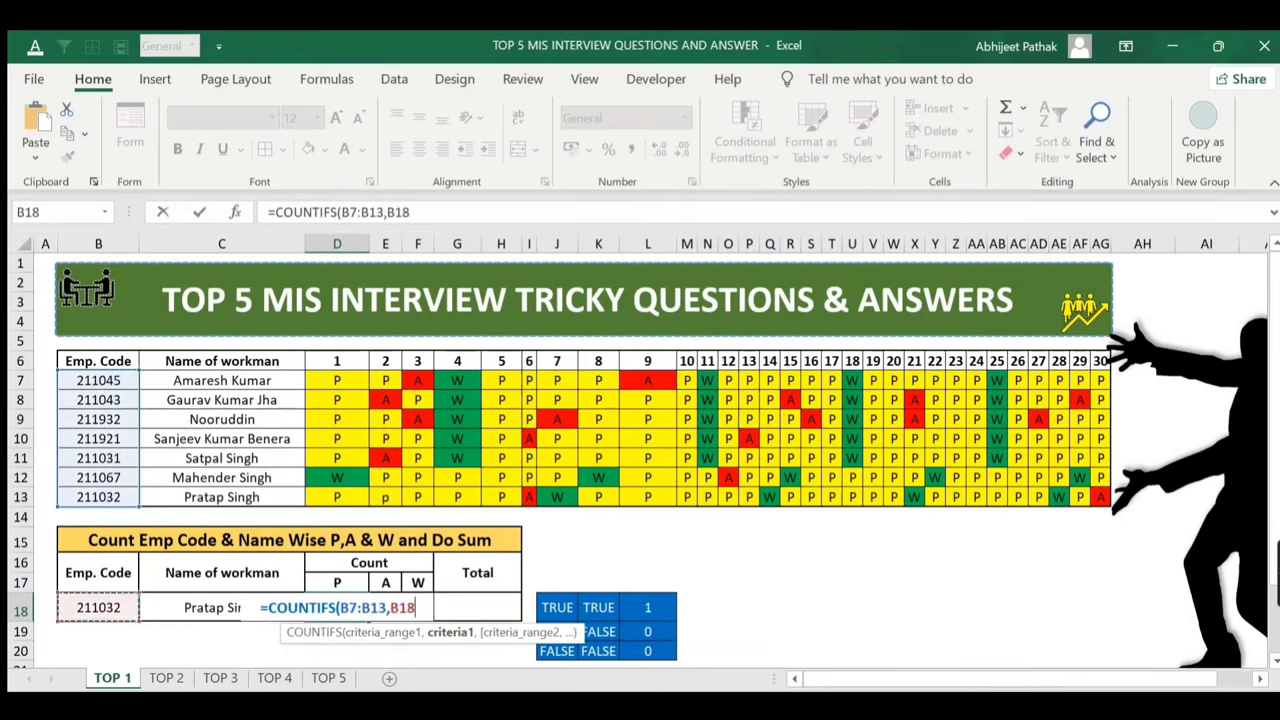
{"action": "type", "text": ","}
{"action": "key", "text": "Up"}
{"action": "key", "text": "Up"}
{"action": "key", "text": "Up"}
{"action": "key", "text": "Left"}
{"action": "key", "text": "Up"}
{"action": "key", "text": "Up"}
{"action": "key", "text": "Up"}
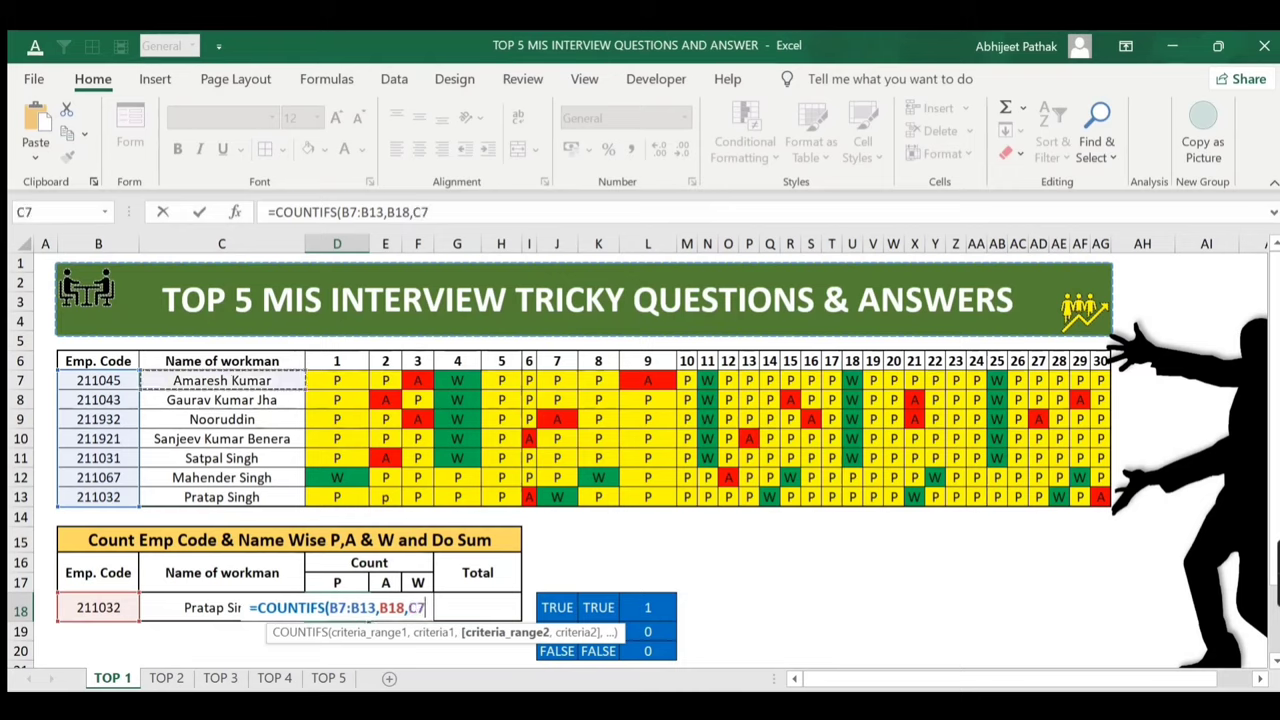
{"action": "key", "text": "ctrl+shift+Down"}
{"action": "type", "text": ","}
{"action": "key", "text": "Left"}
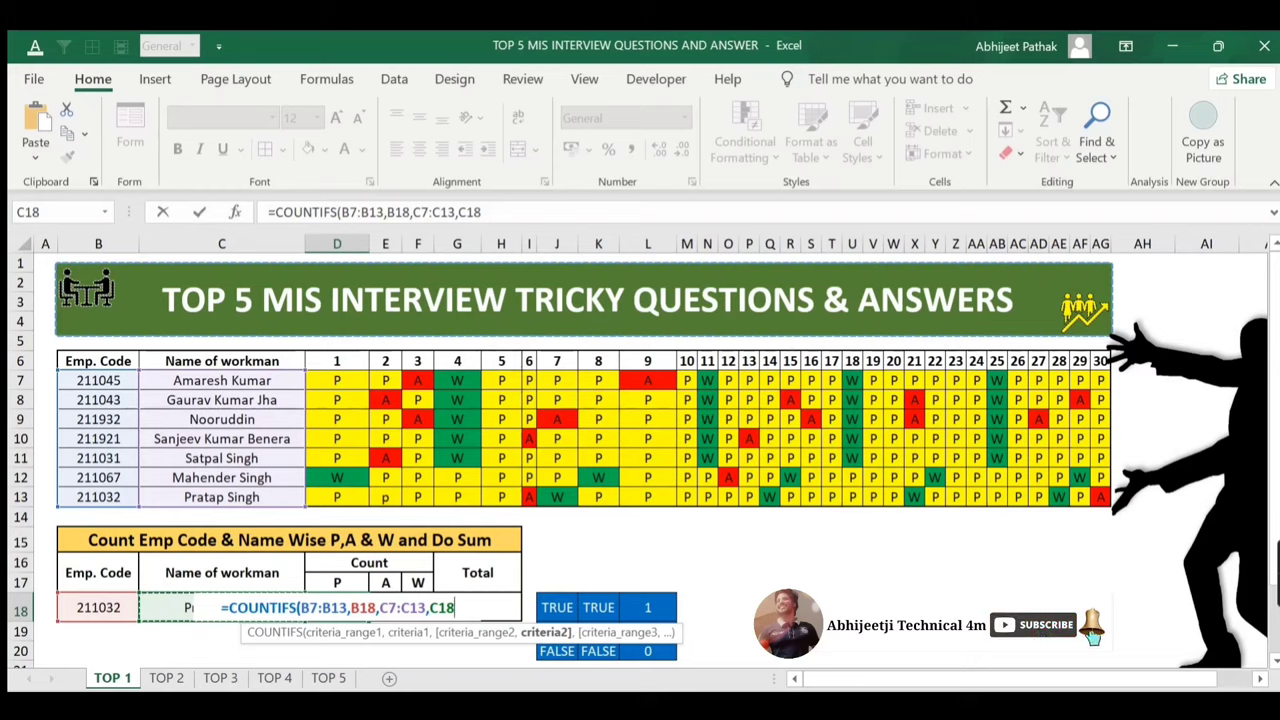
{"action": "type", "text": ","}
{"action": "key", "text": "Up"}
{"action": "key", "text": "Up"}
{"action": "key", "text": "Up"}
{"action": "key", "text": "Up"}
{"action": "key", "text": "Up"}
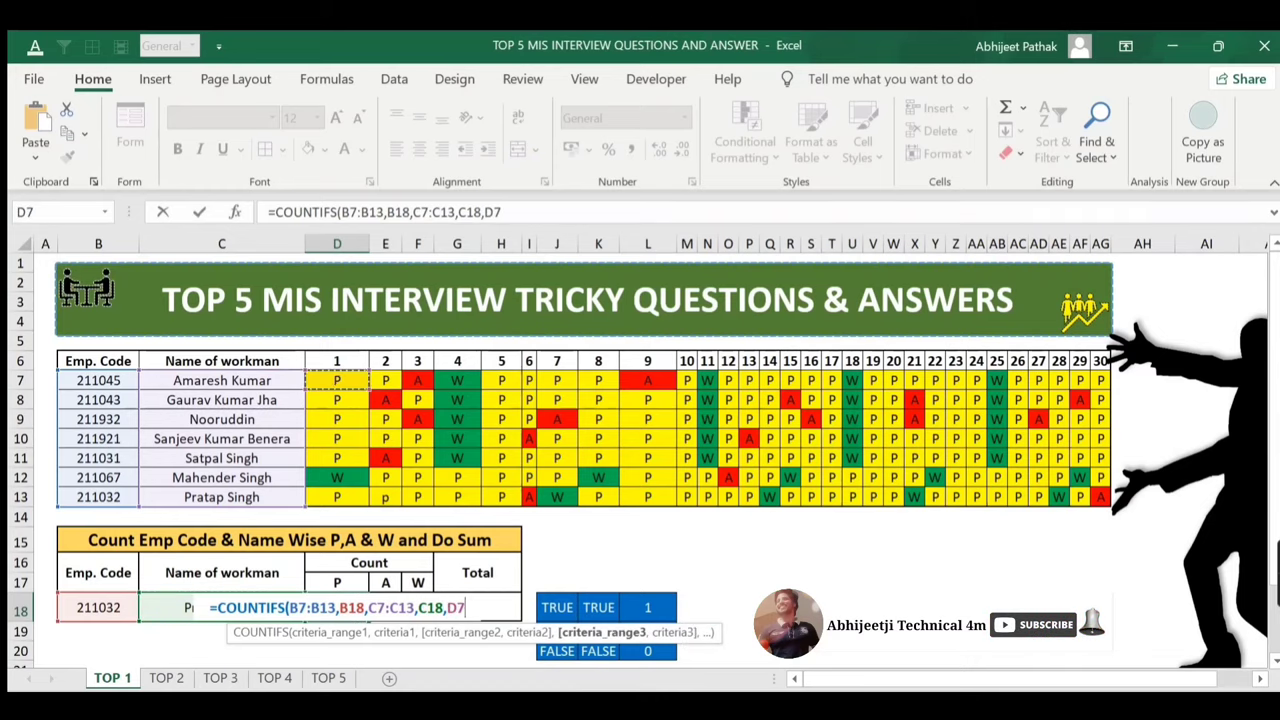
{"action": "key", "text": "ctrl+shift+Down"}
{"action": "key", "text": "ctrl+shift+Right"}
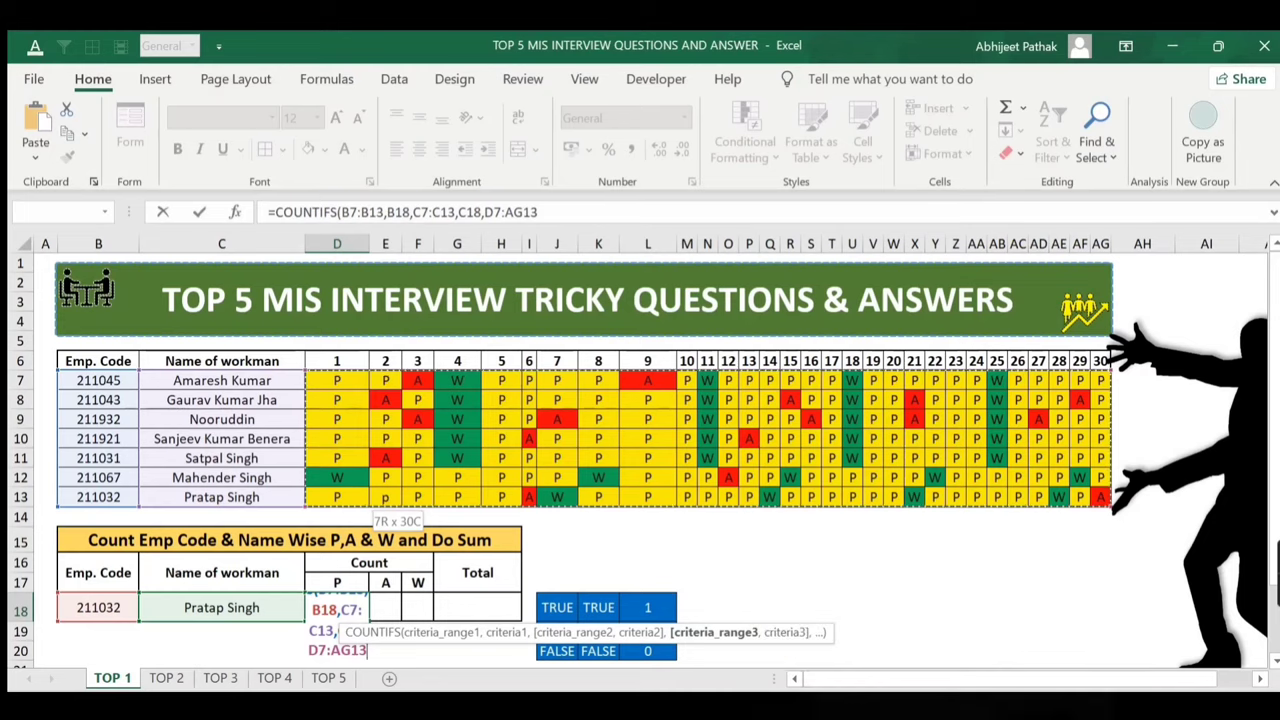
{"action": "key", "text": "Left"}
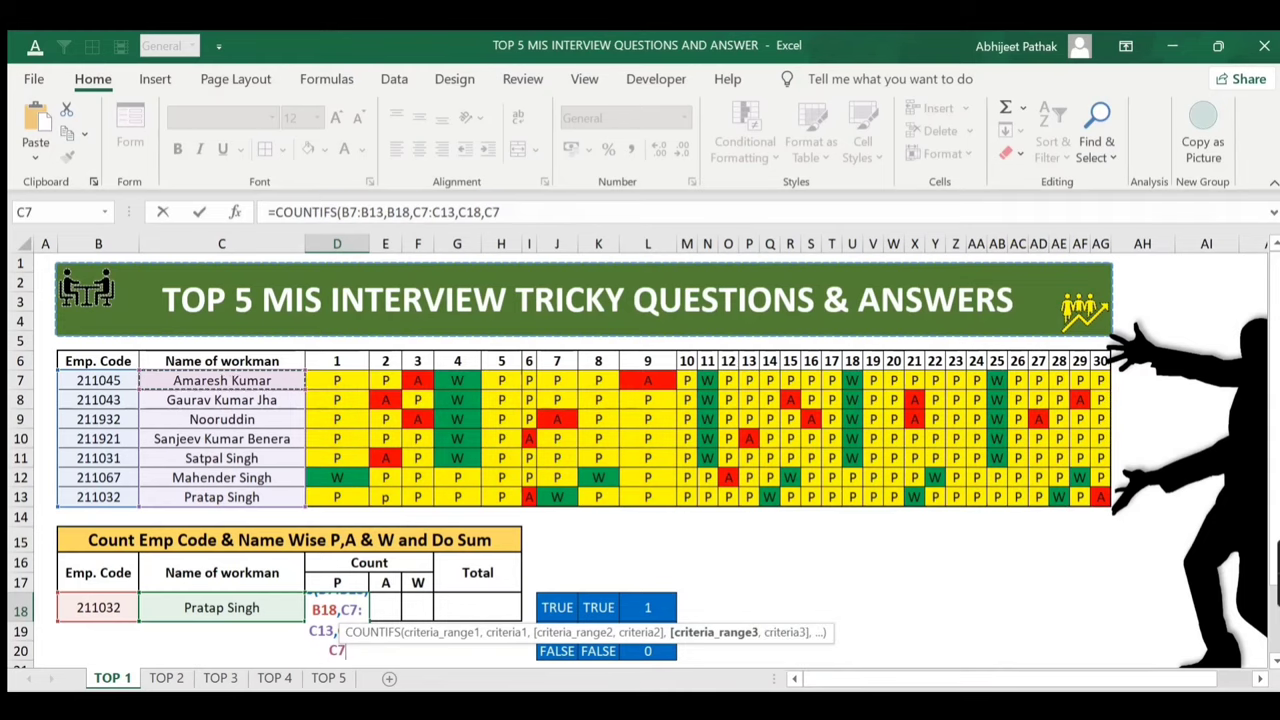
{"action": "key", "text": "Right"}
{"action": "key", "text": "Down"}
{"action": "key", "text": "Down"}
{"action": "key", "text": "Down"}
{"action": "key", "text": "Down"}
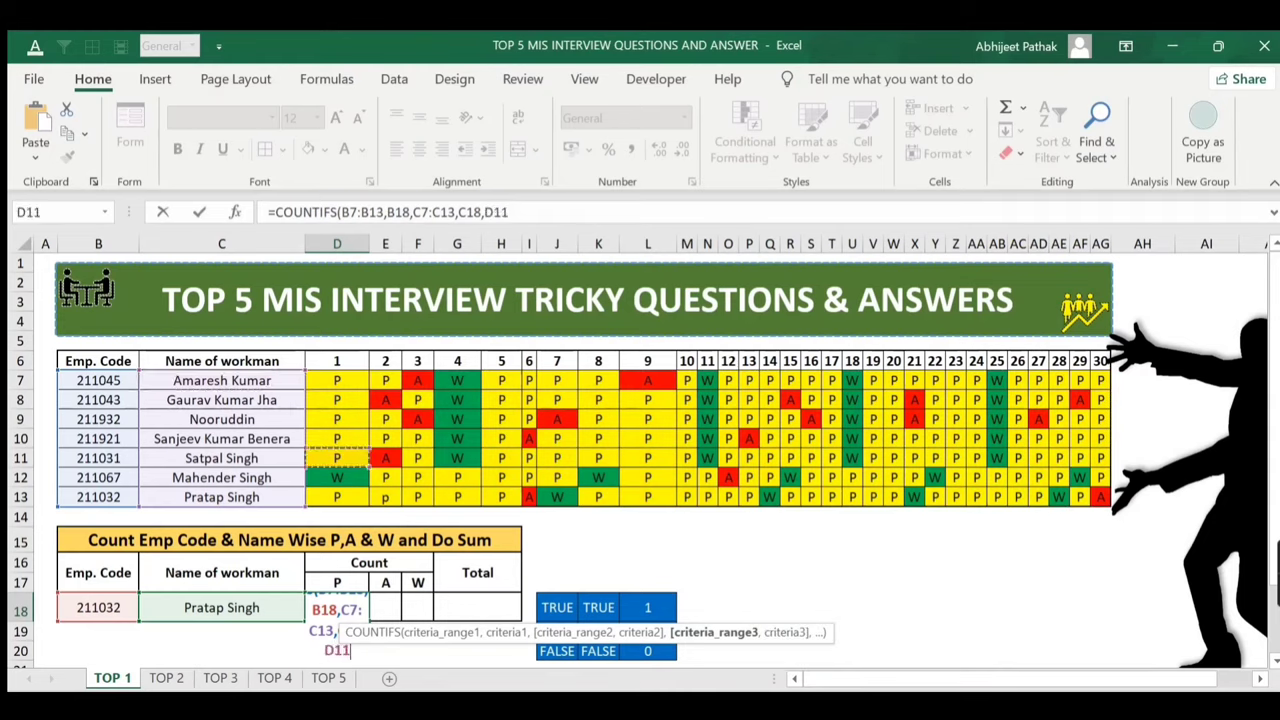
{"action": "key", "text": "Down"}
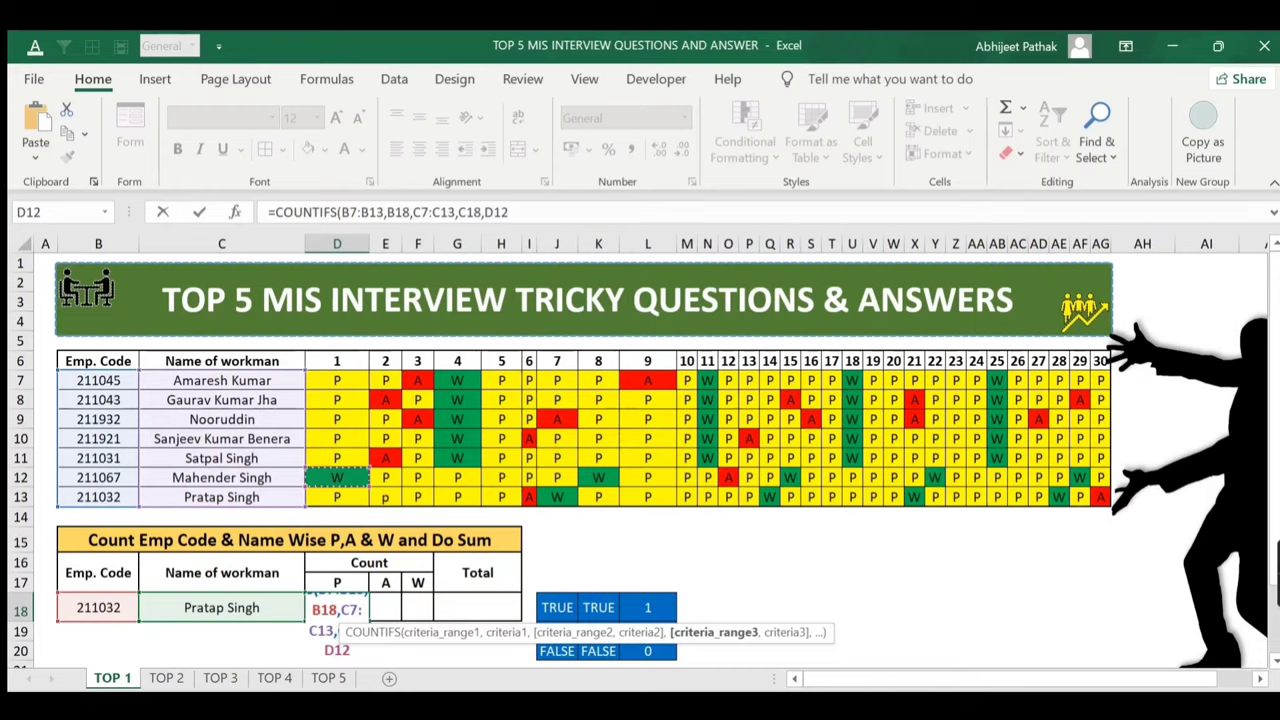
{"action": "key", "text": "Down"}
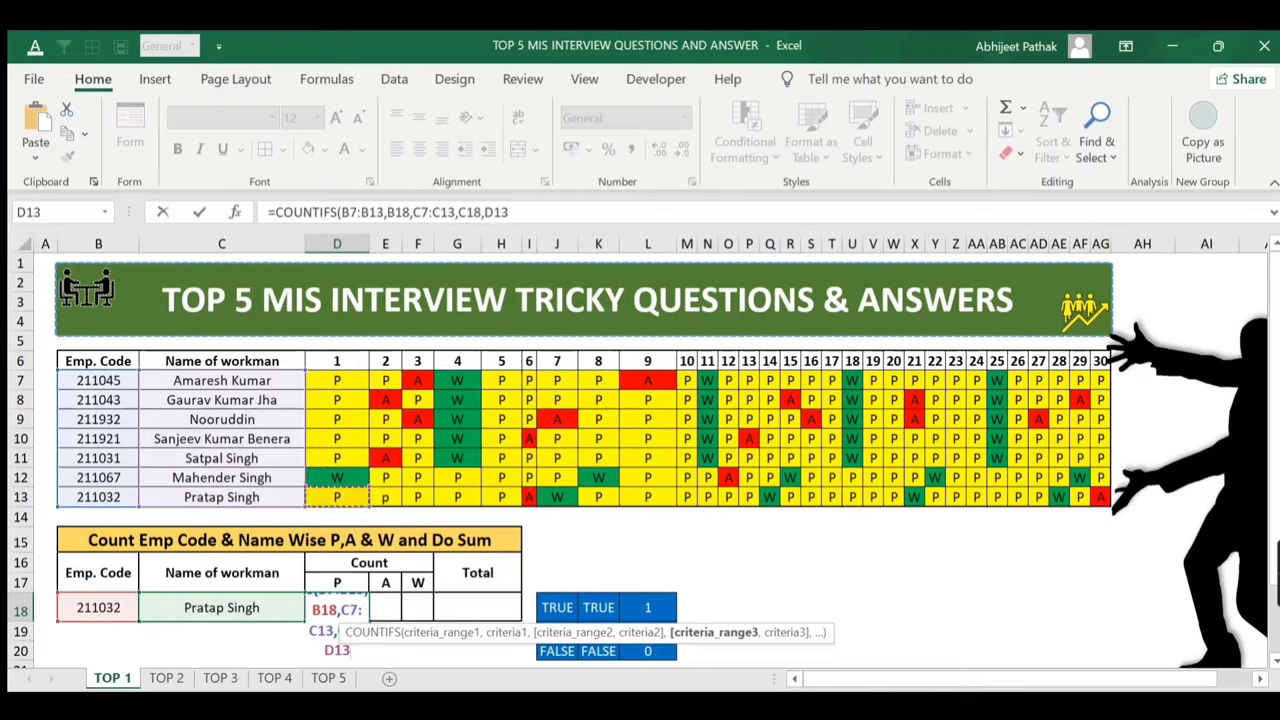
{"action": "key", "text": "Escape"}
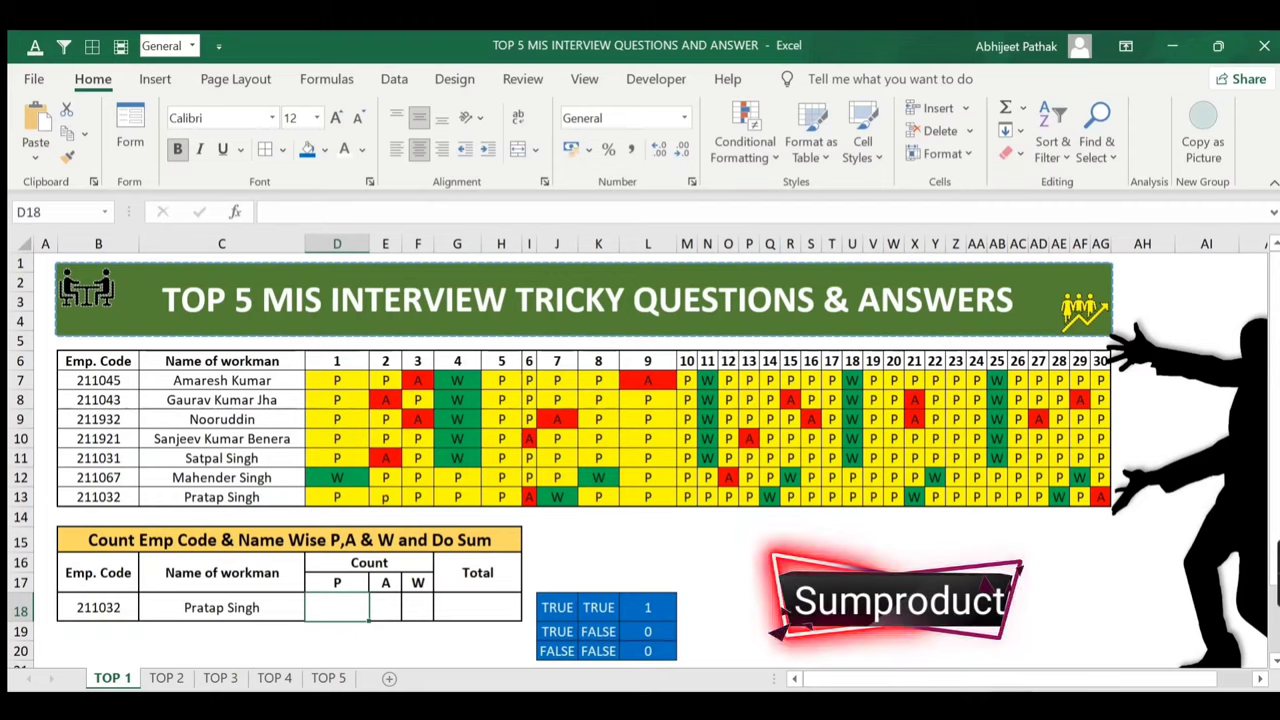
- Begin =SUMPRODUCT in D18 with the condition (B18=B7:B13)
{"action": "type", "text": "="}
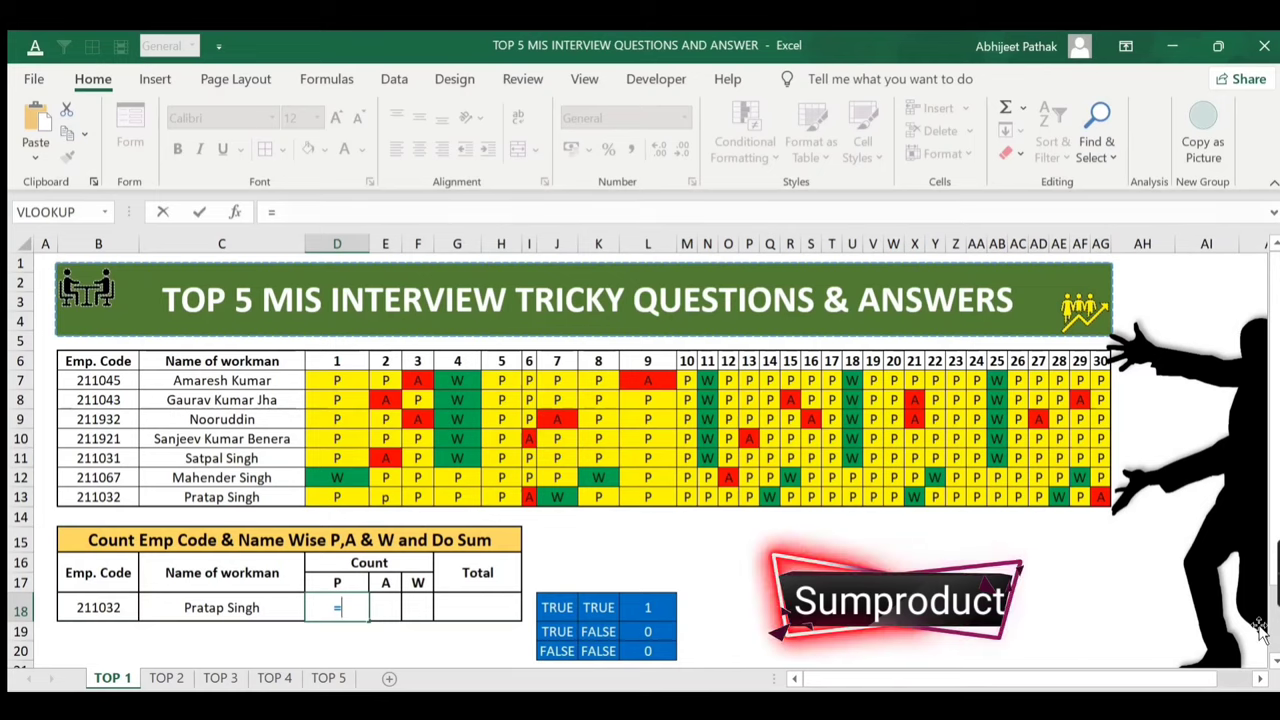
{"action": "type", "text": "sumprod"}
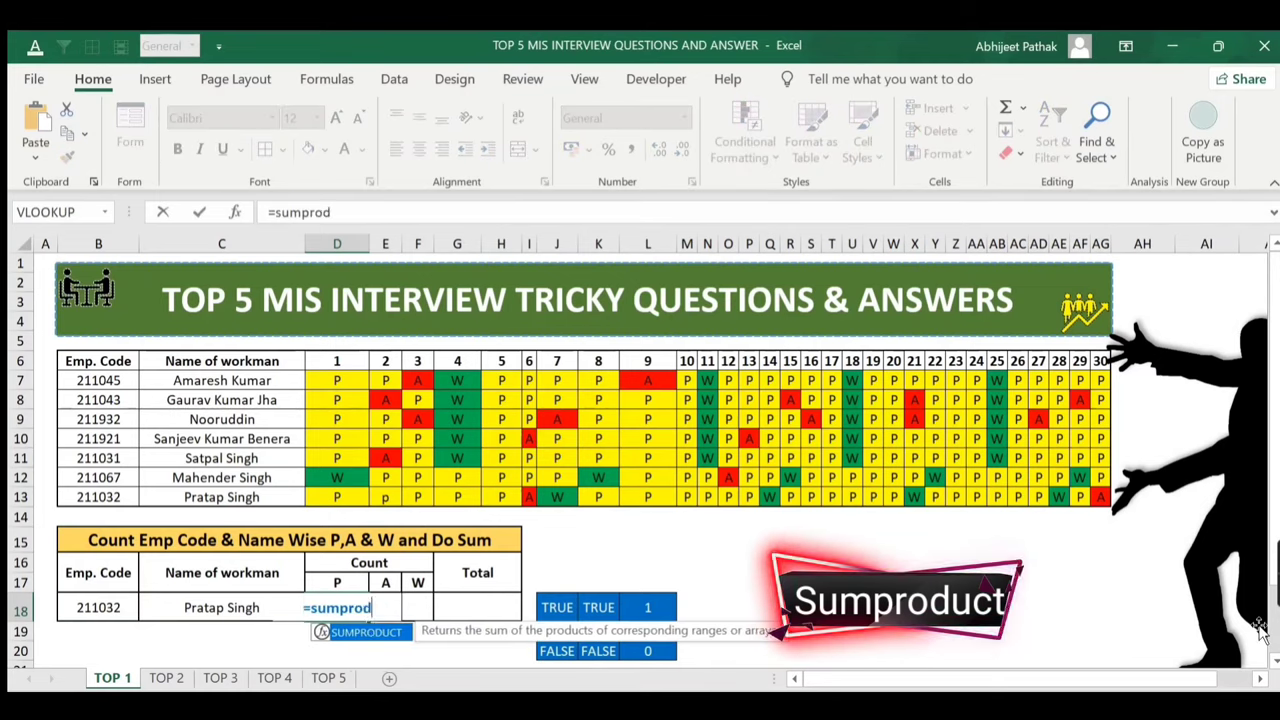
{"action": "key", "text": "Tab"}
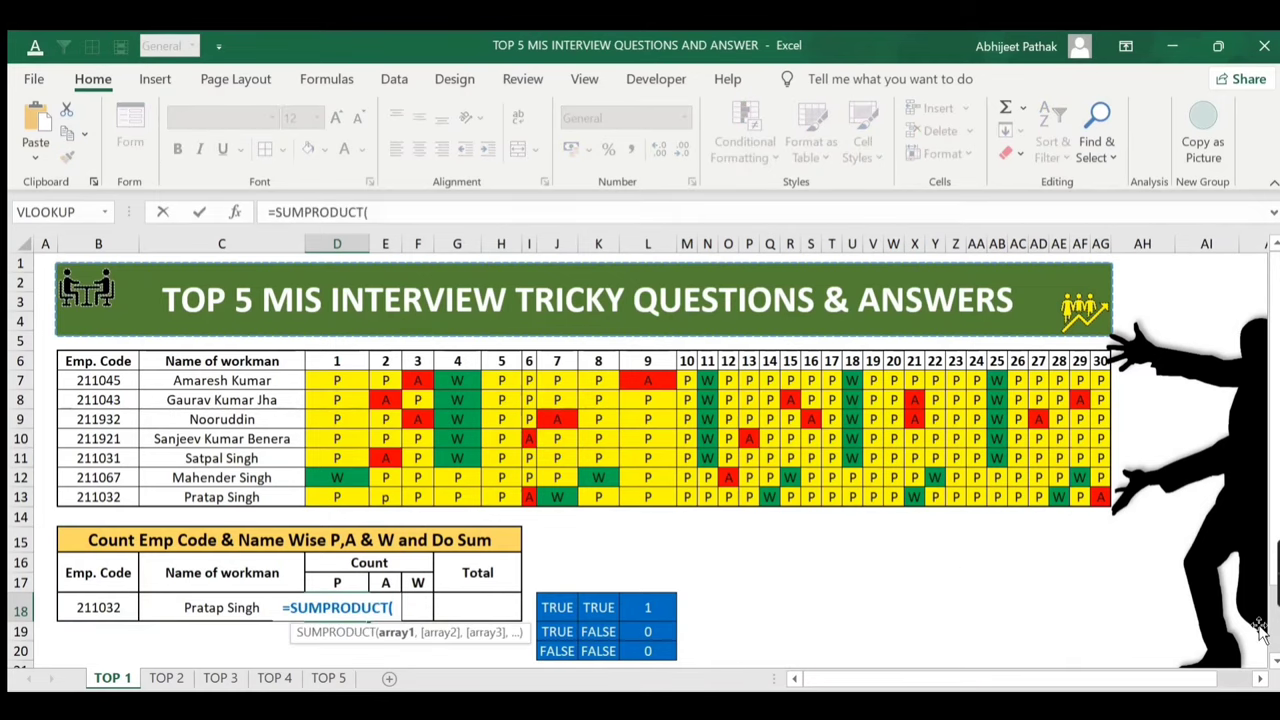
{"action": "type", "text": "("}
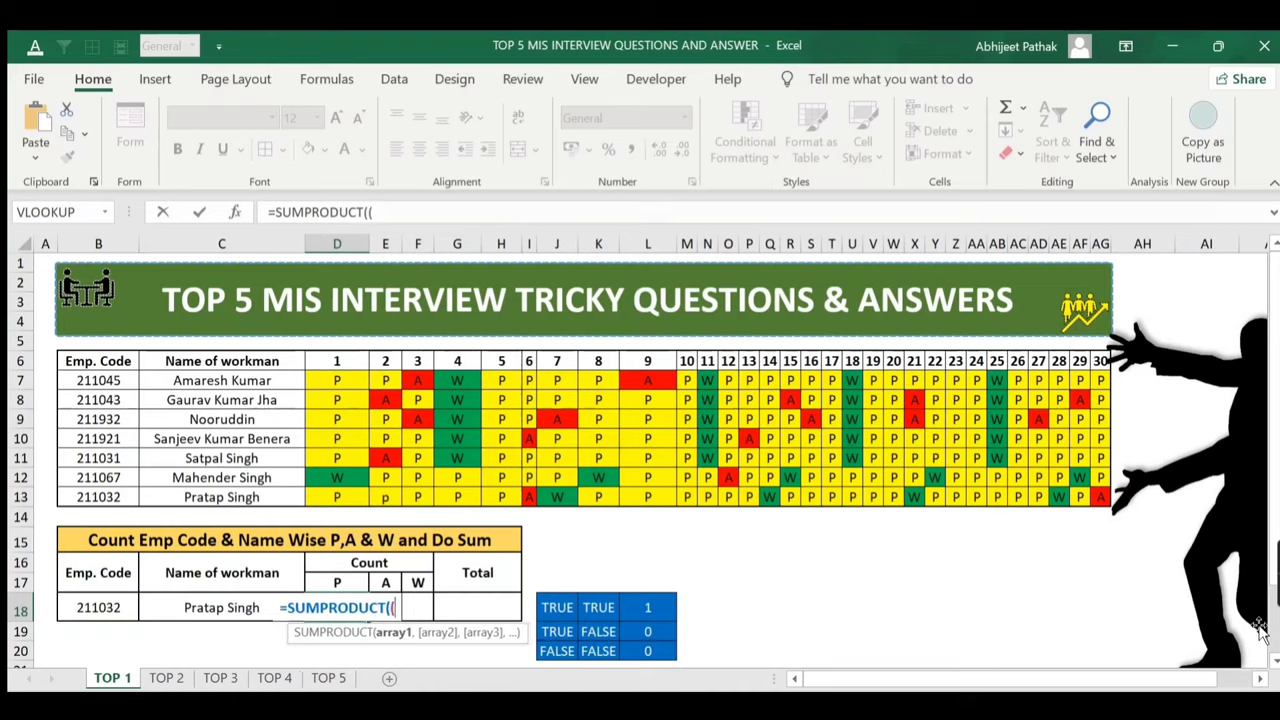
{"action": "key", "text": "Left"}
{"action": "key", "text": "Left"}
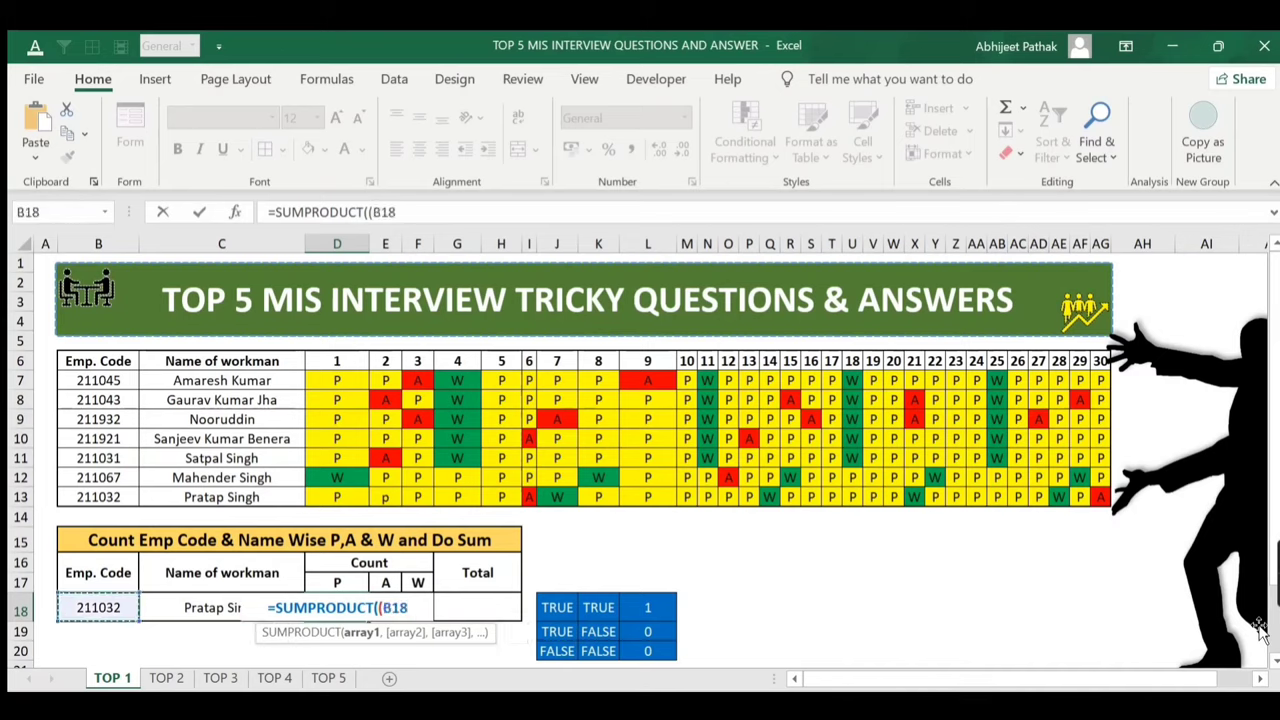
{"action": "type", "text": "="}
{"action": "key", "text": "Up"}
{"action": "key", "text": "Up"}
{"action": "key", "text": "Up"}
{"action": "key", "text": "Left"}
{"action": "key", "text": "Left"}
{"action": "key", "text": "Up"}
{"action": "key", "text": "Up"}
{"action": "key", "text": "Up"}
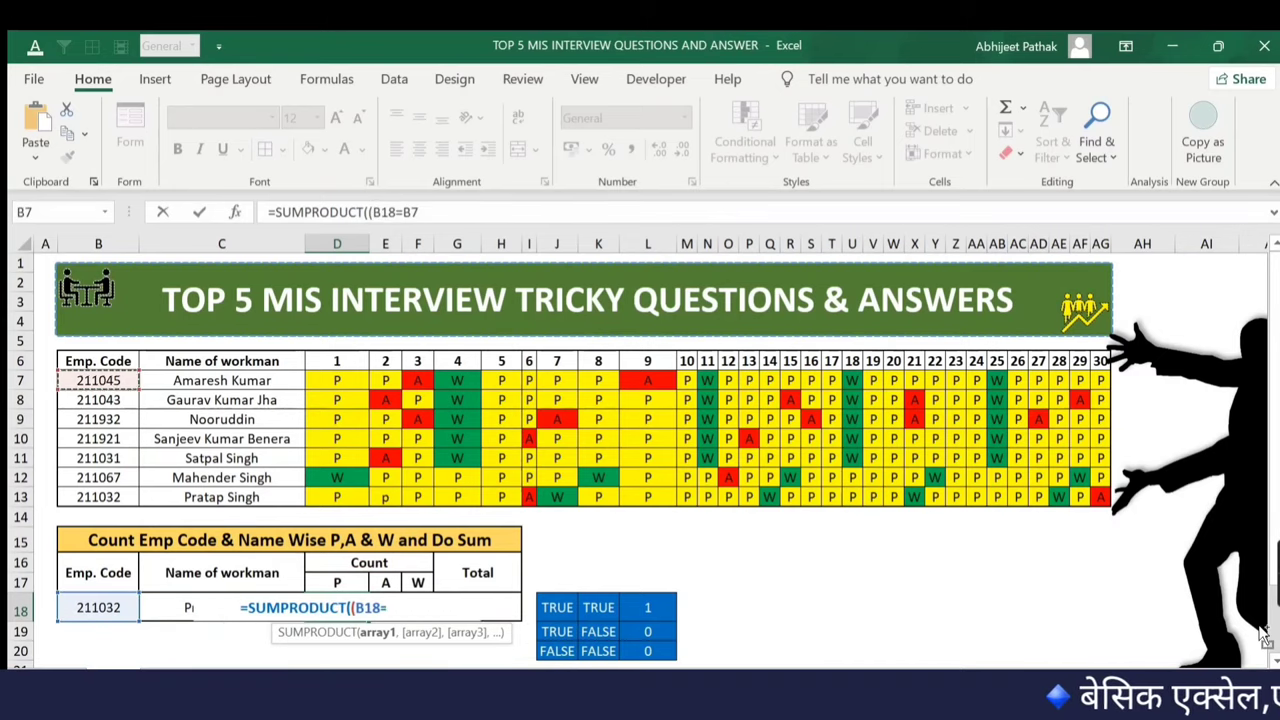
{"action": "key", "text": "ctrl+shift+Down"}
{"action": "type", "text": ")"}
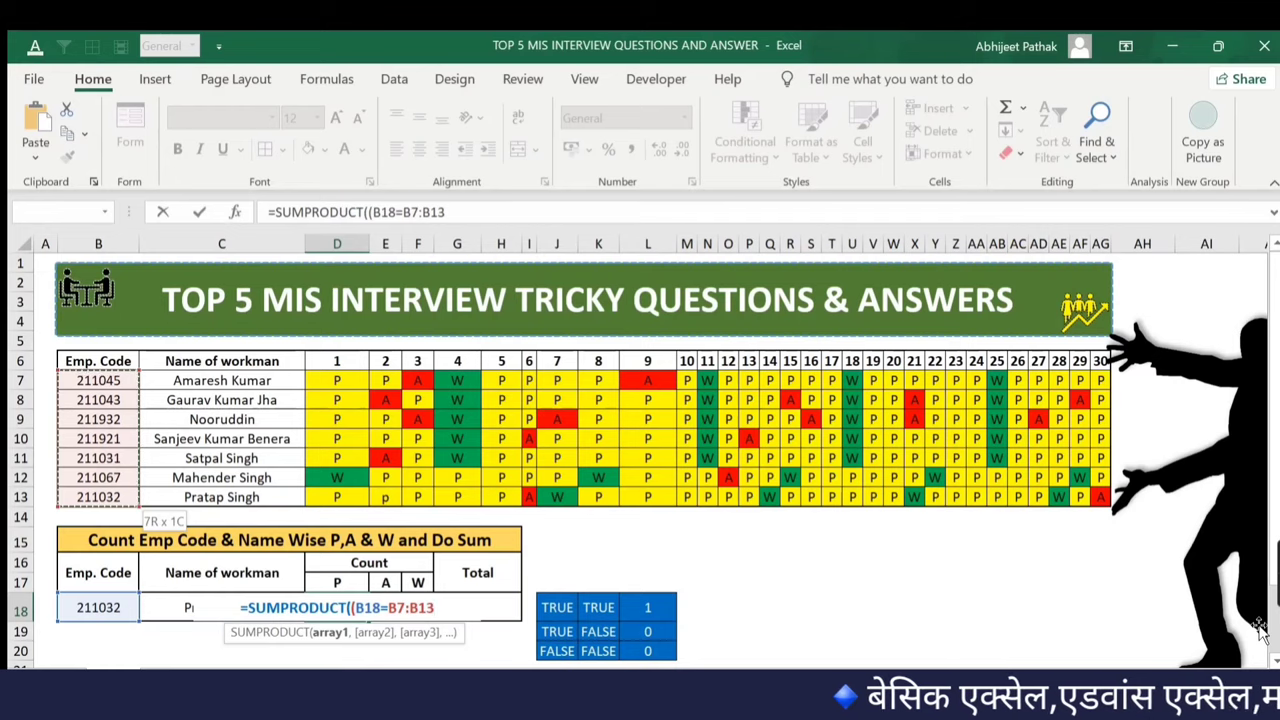
{"action": "type", "text": "*("}
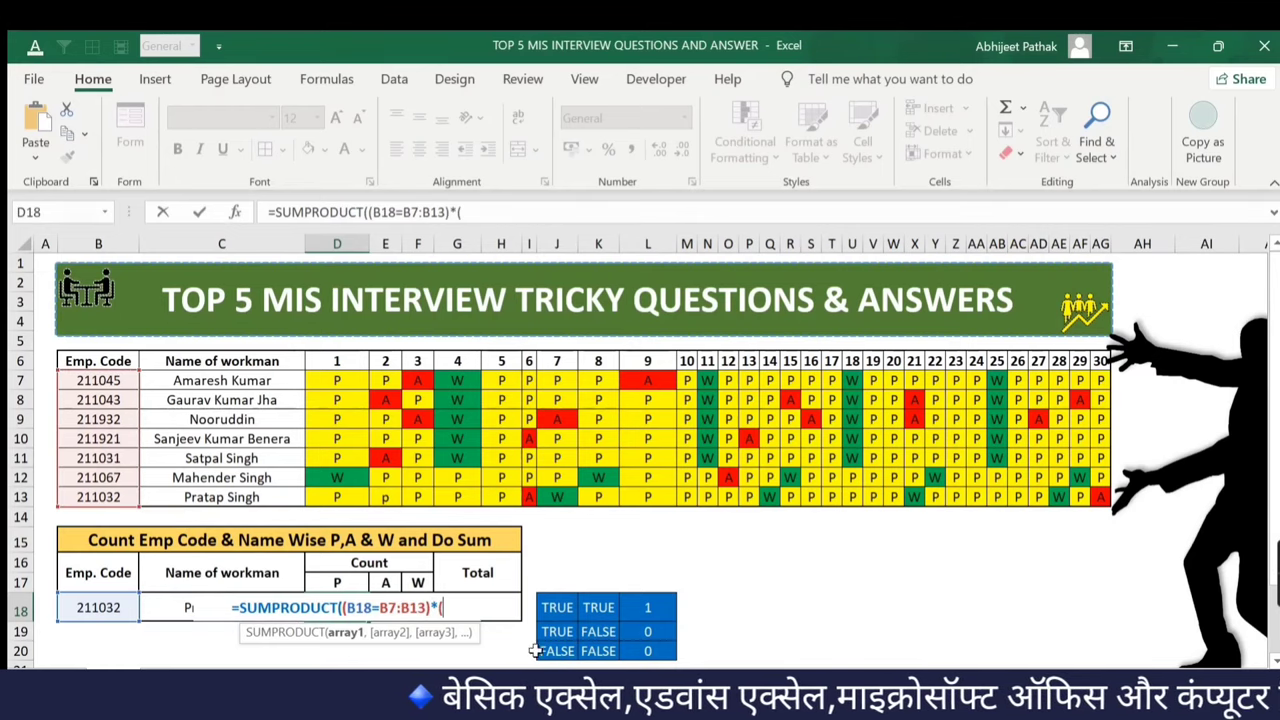
- Multiply in conditions (C18=C7:C13) and (D17=D7:AG13), close and enter the formula
{"action": "left_click", "coordinate": [149, 619]}
{"action": "type", "text": "="}
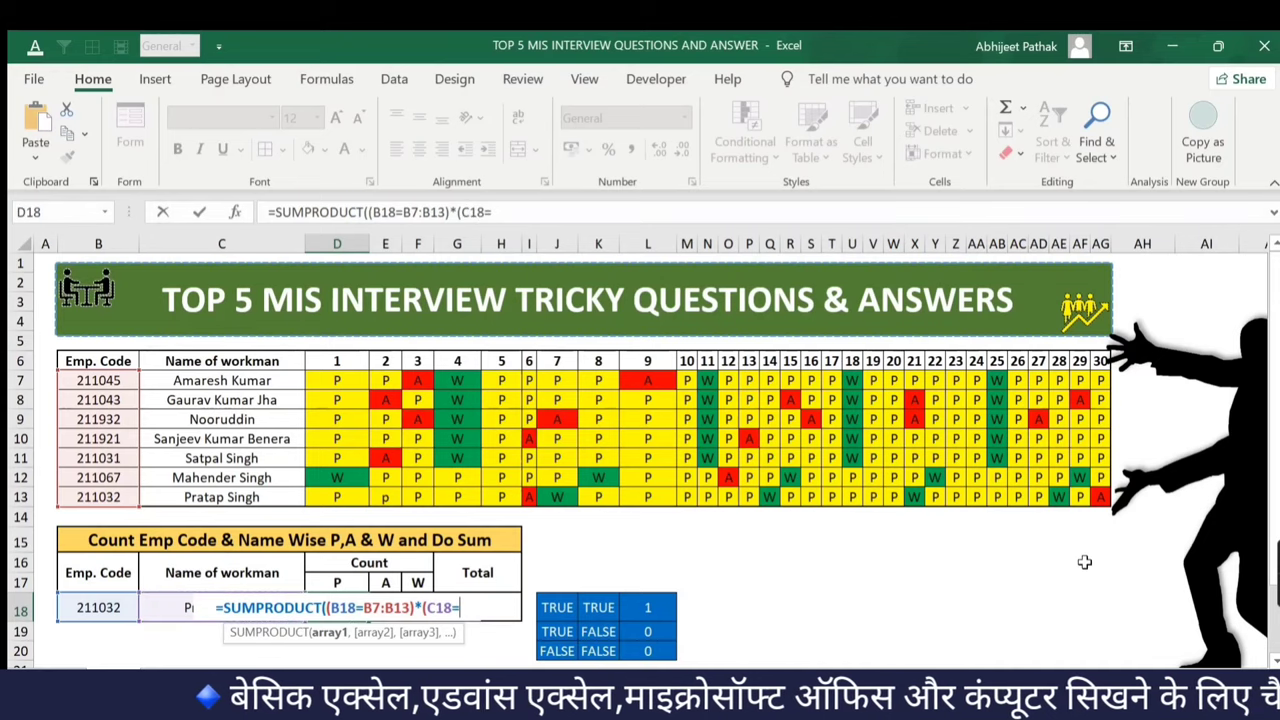
{"action": "key", "text": "Up"}
{"action": "key", "text": "Up"}
{"action": "key", "text": "Up"}
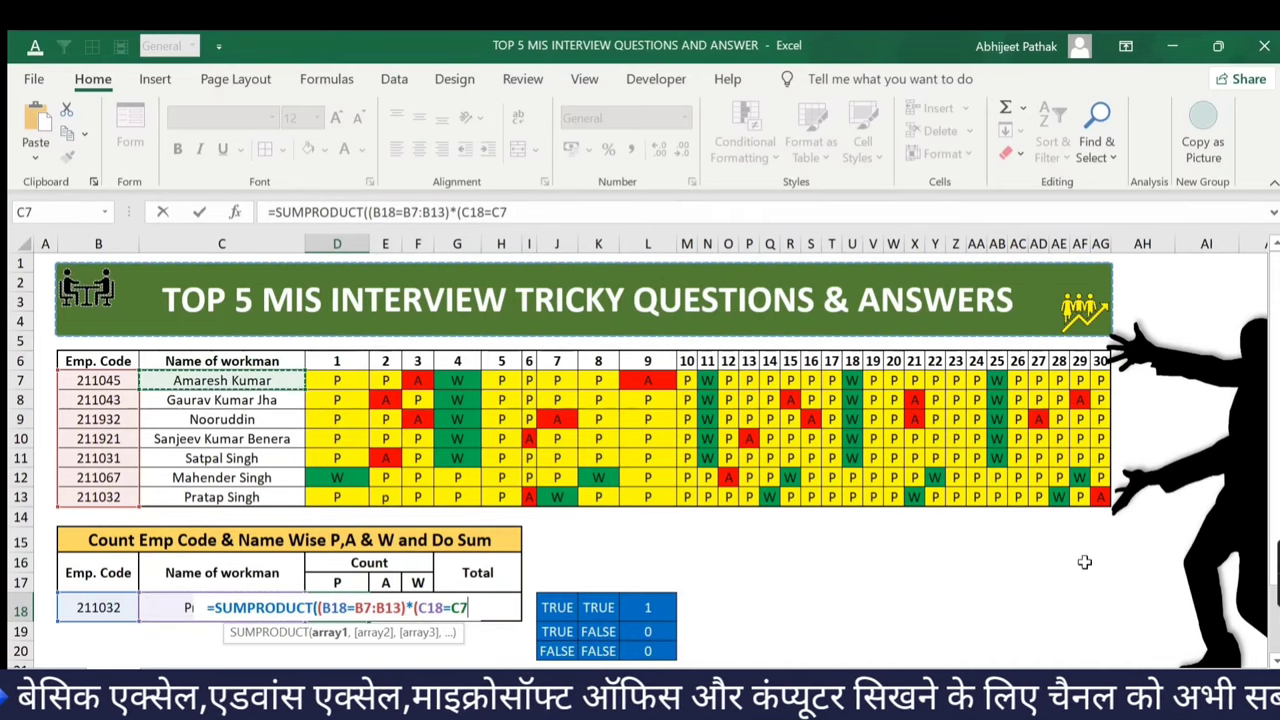
{"action": "left_click_drag", "start_coordinate": [222, 380], "coordinate": [222, 497]}
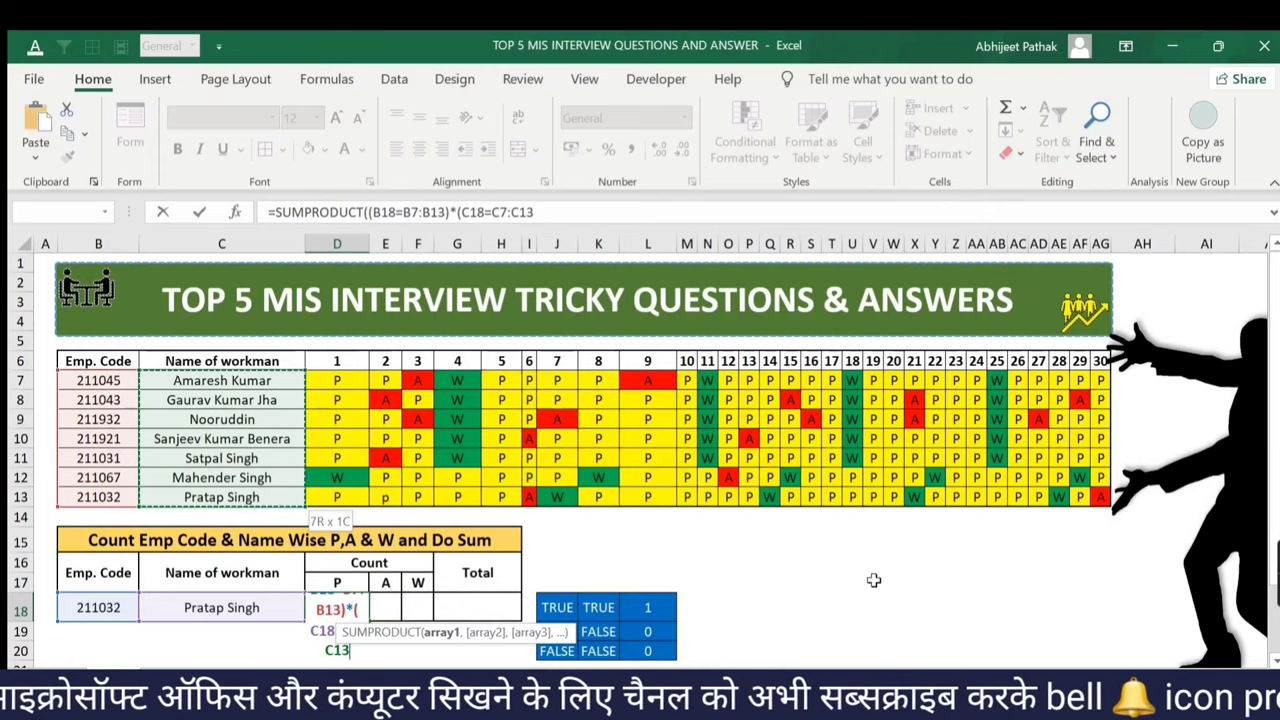
{"action": "type", "text": ")*"}
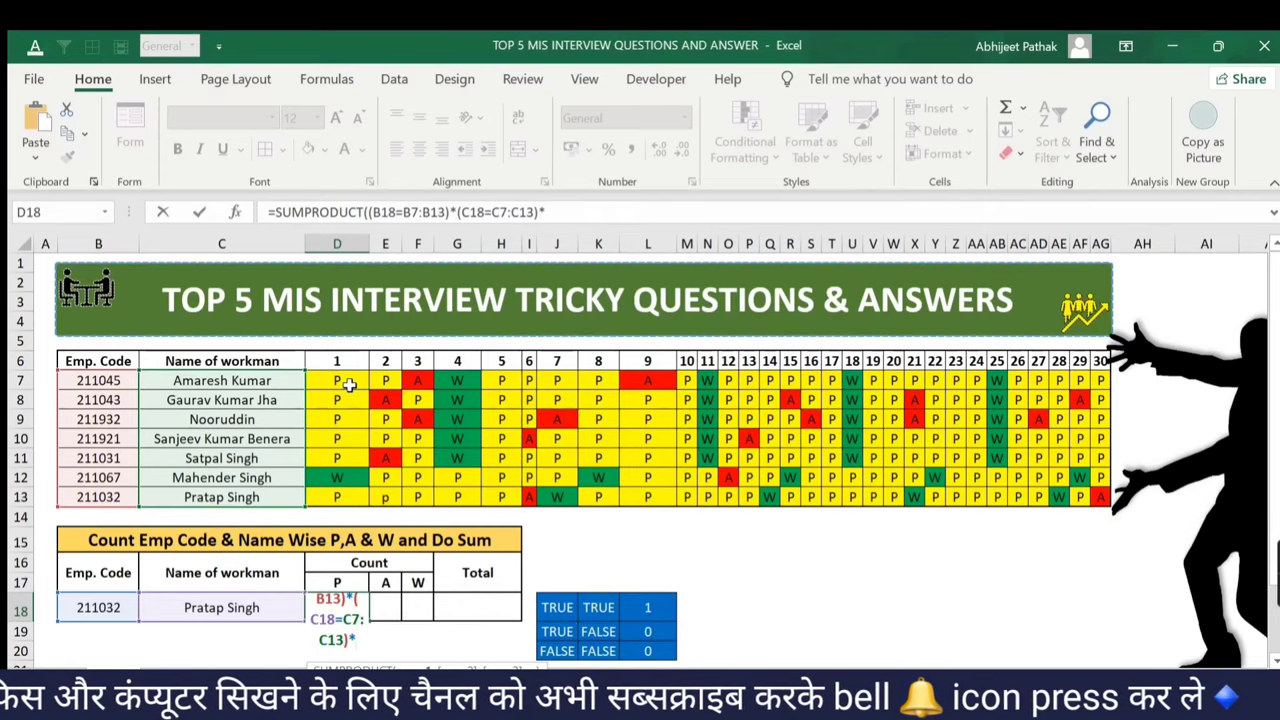
{"action": "type", "text": "("}
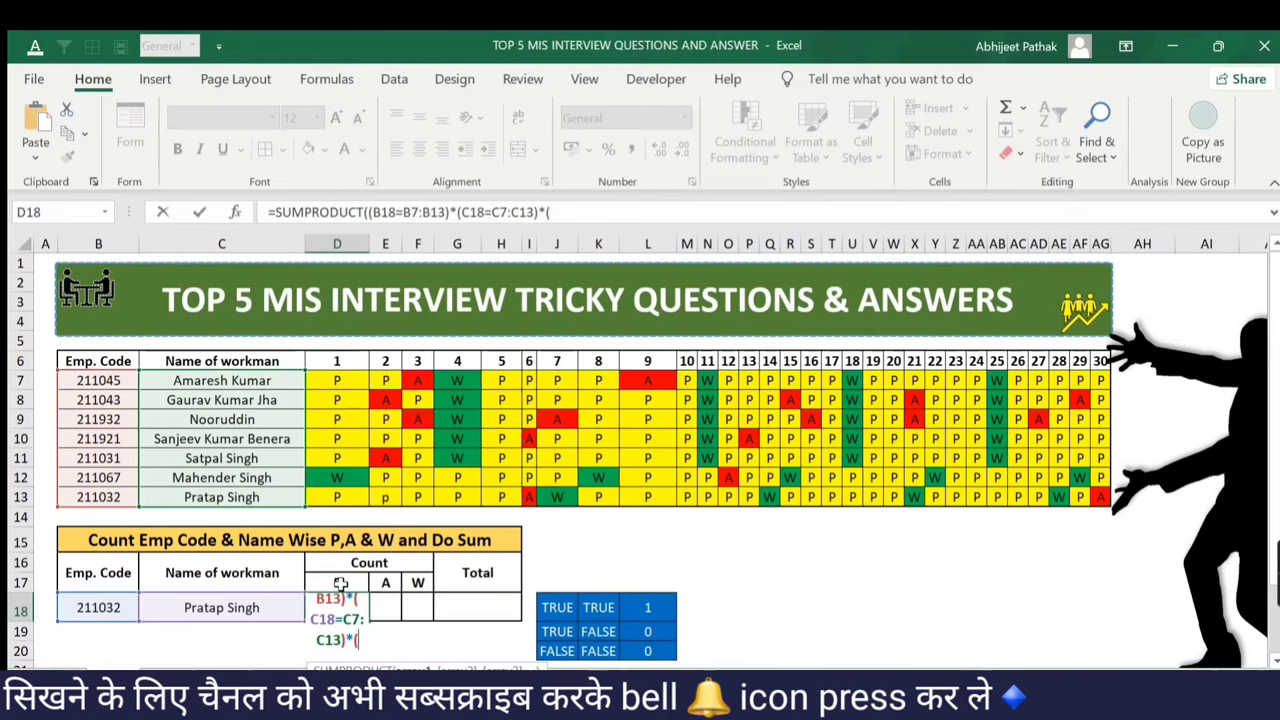
{"action": "left_click", "coordinate": [337, 582]}
{"action": "type", "text": "="}
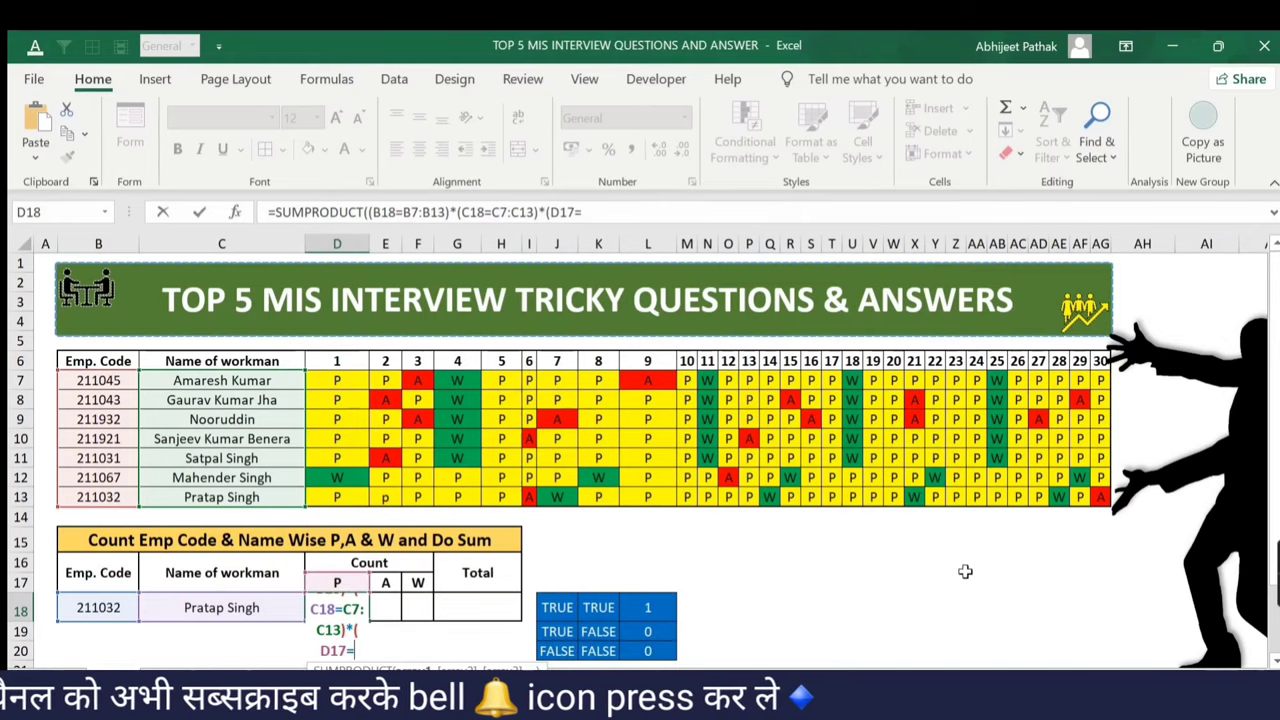
{"action": "key", "text": "Up"}
{"action": "key", "text": "Up"}
{"action": "key", "text": "Up"}
{"action": "key", "text": "Up"}
{"action": "key", "text": "Up"}
{"action": "key", "text": "Up"}
{"action": "key", "text": "Up"}
{"action": "key", "text": "ctrl+shift+Down"}
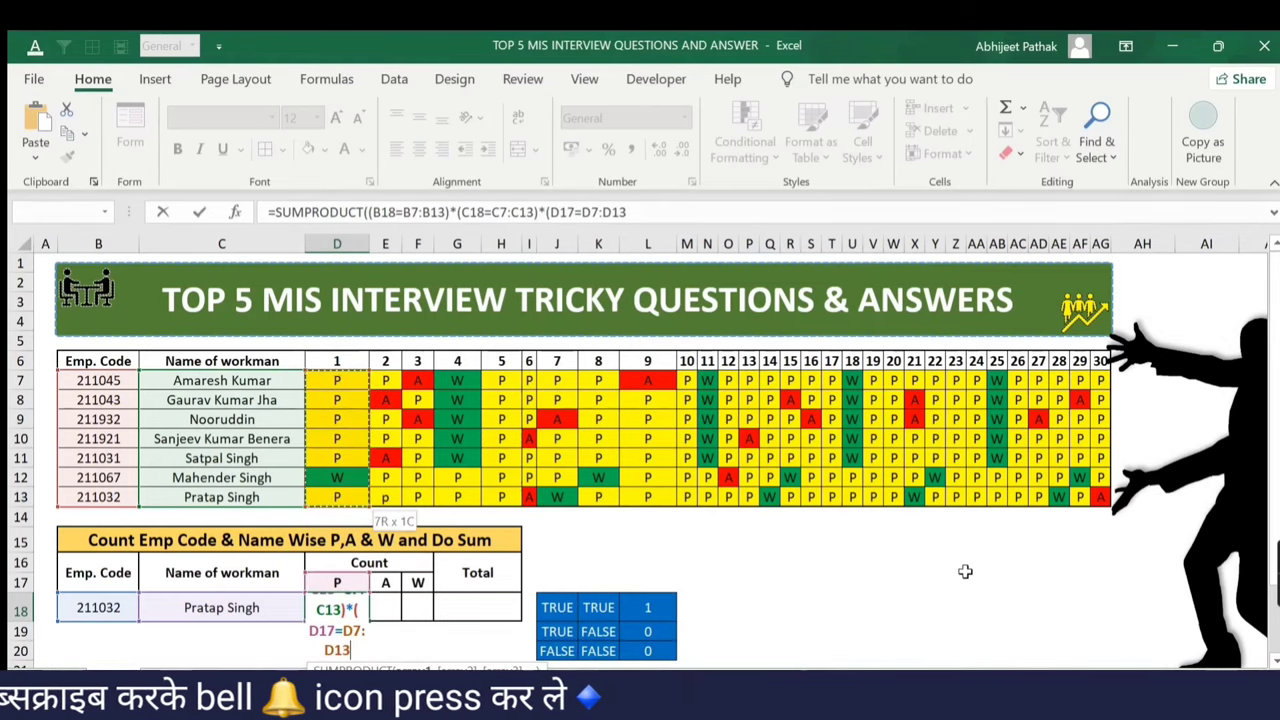
{"action": "key", "text": "ctrl+shift+Right"}
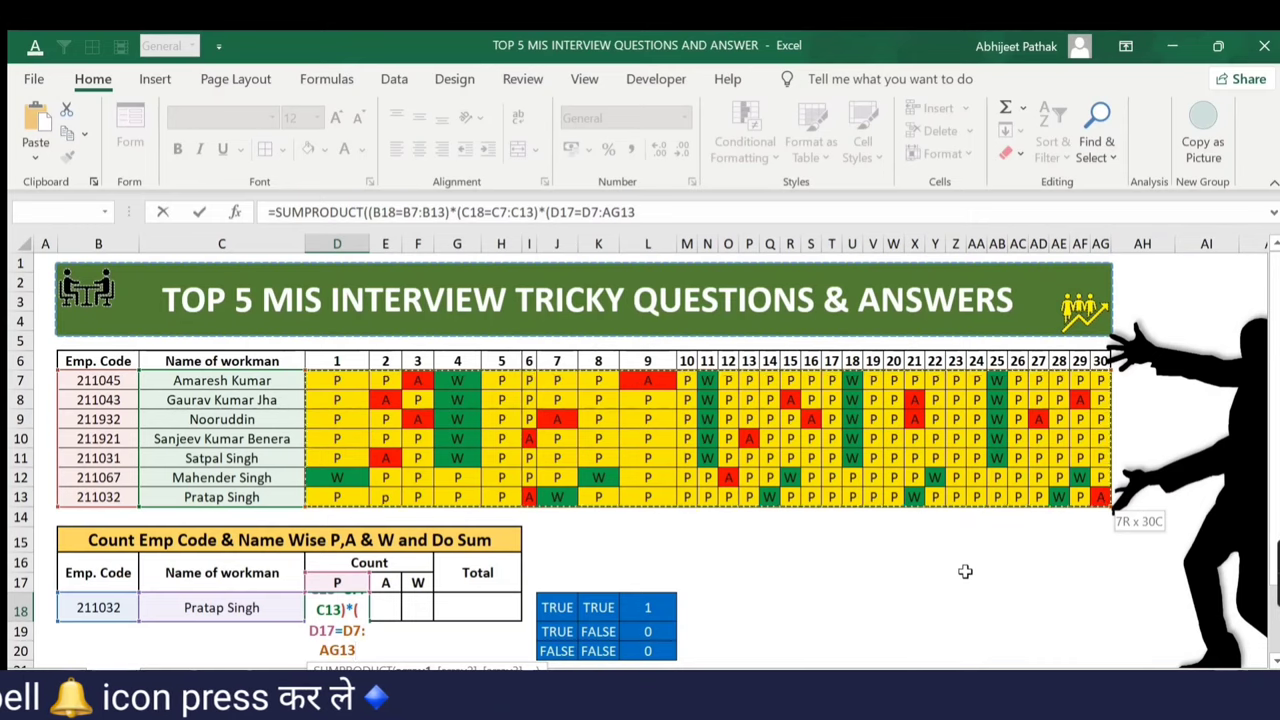
{"action": "type", "text": ")"}
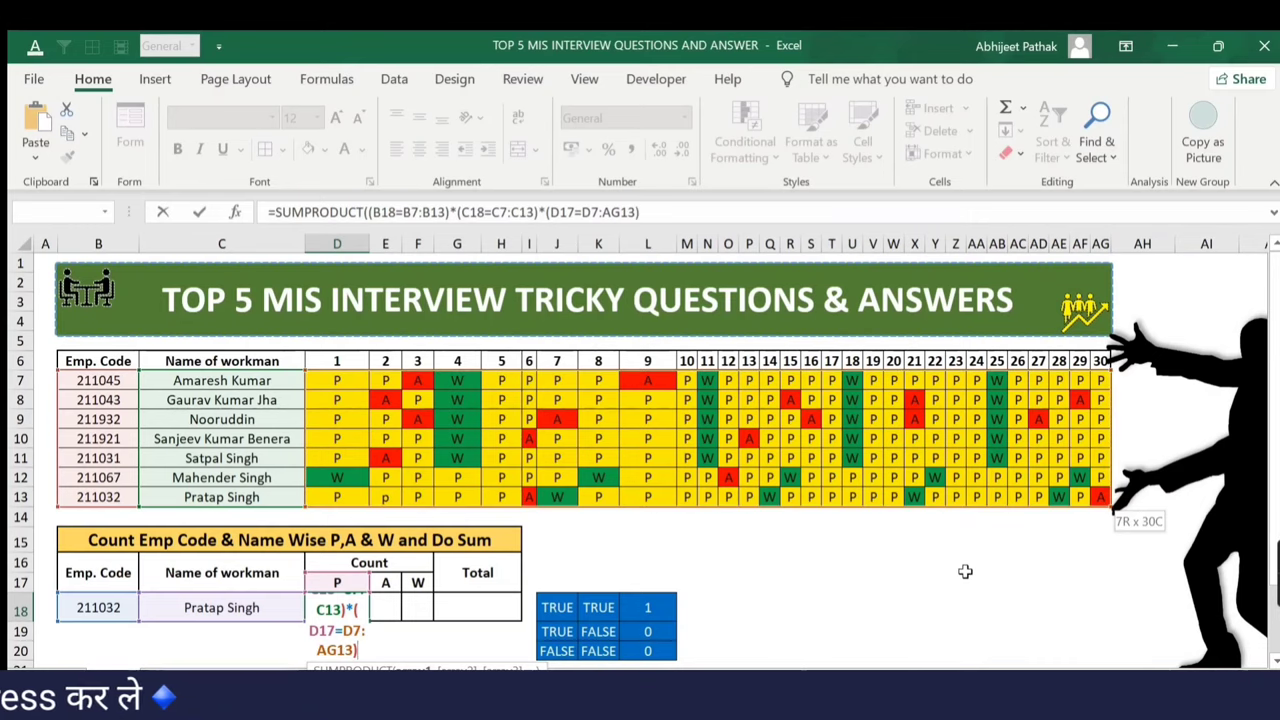
{"action": "type", "text": ")"}
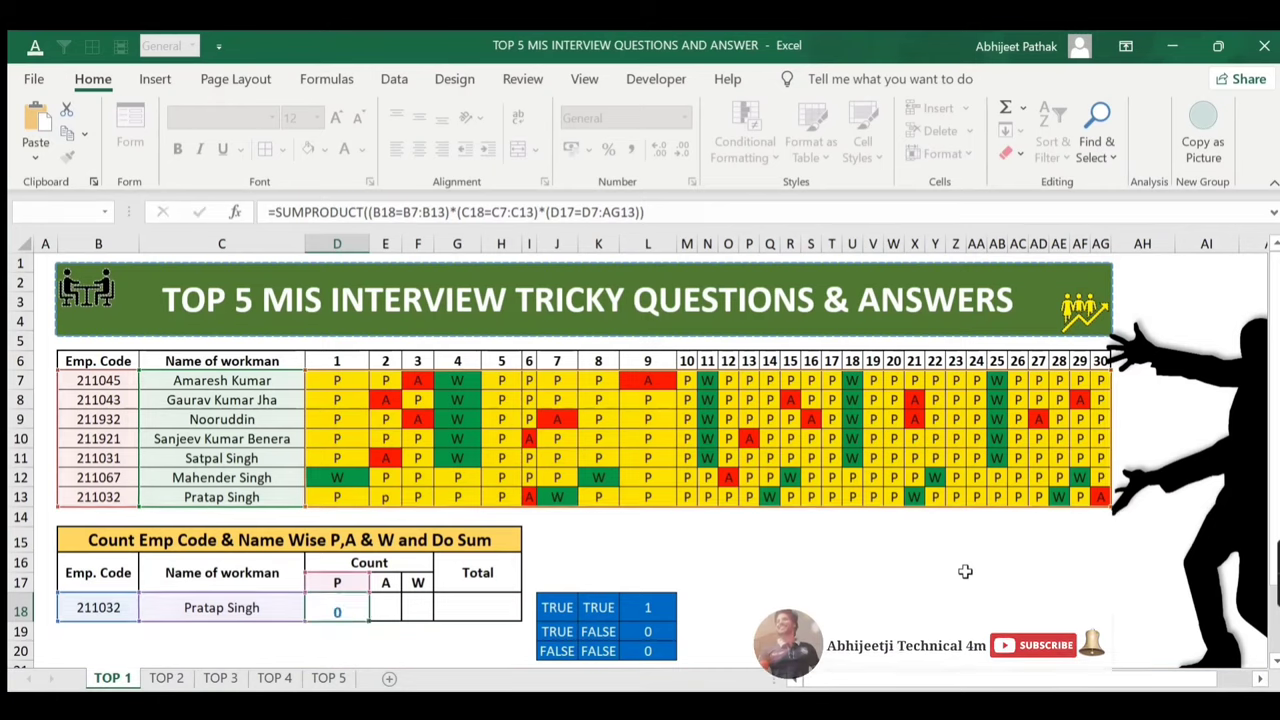
{"action": "key", "text": "ctrl+Return"}
{"action": "left_click", "coordinate": [207, 610]}
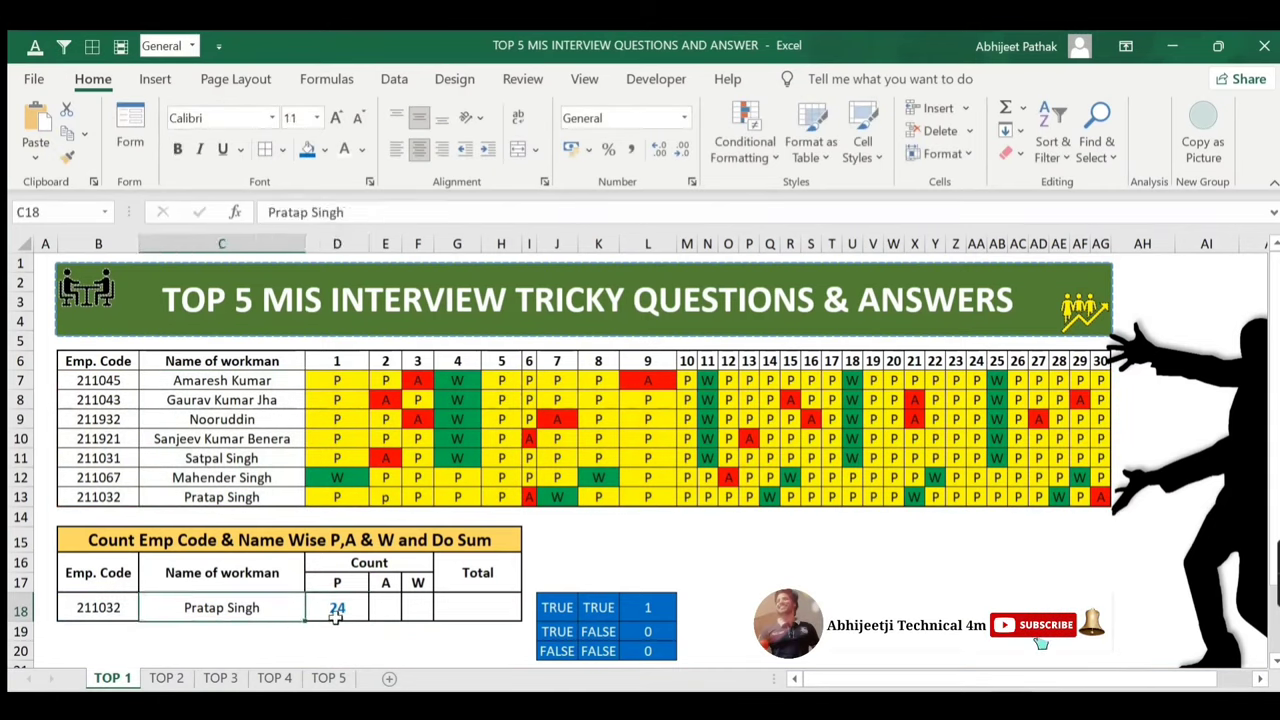
{"action": "left_click", "coordinate": [345, 608]}
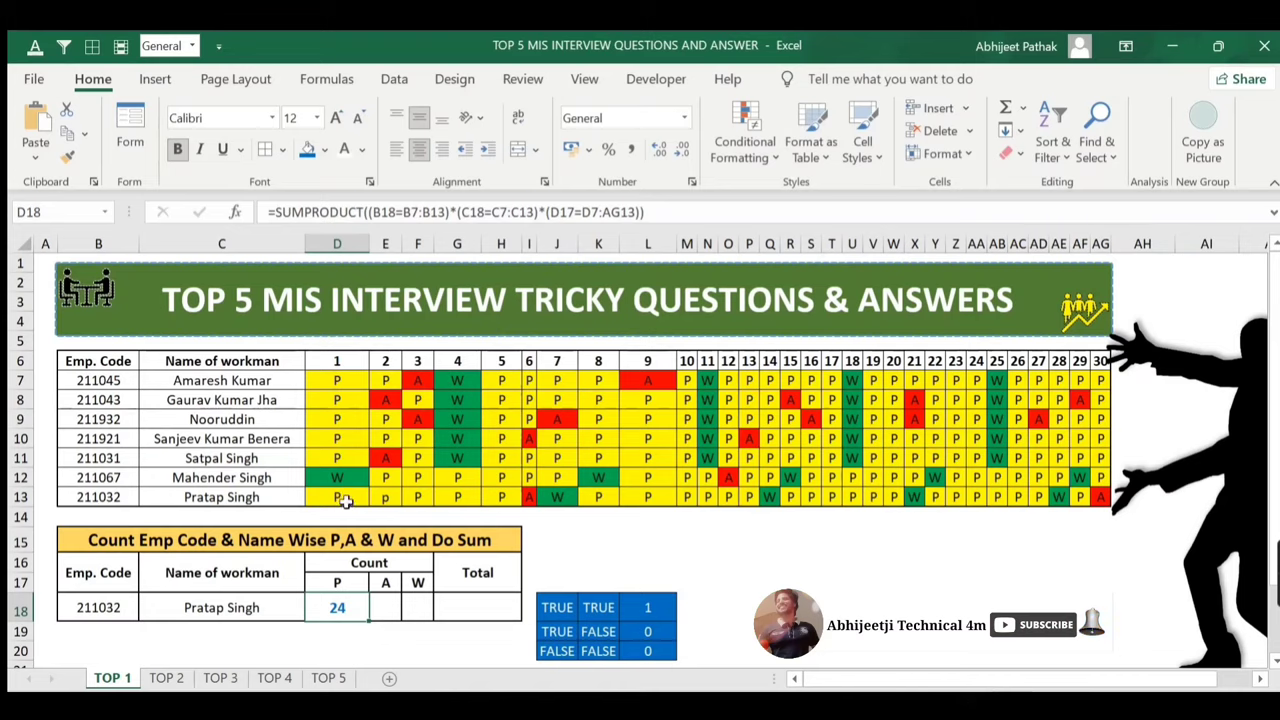
{"action": "left_click", "coordinate": [341, 496]}
{"action": "type", "text": "A"}
{"action": "key", "text": "ctrl+Return"}
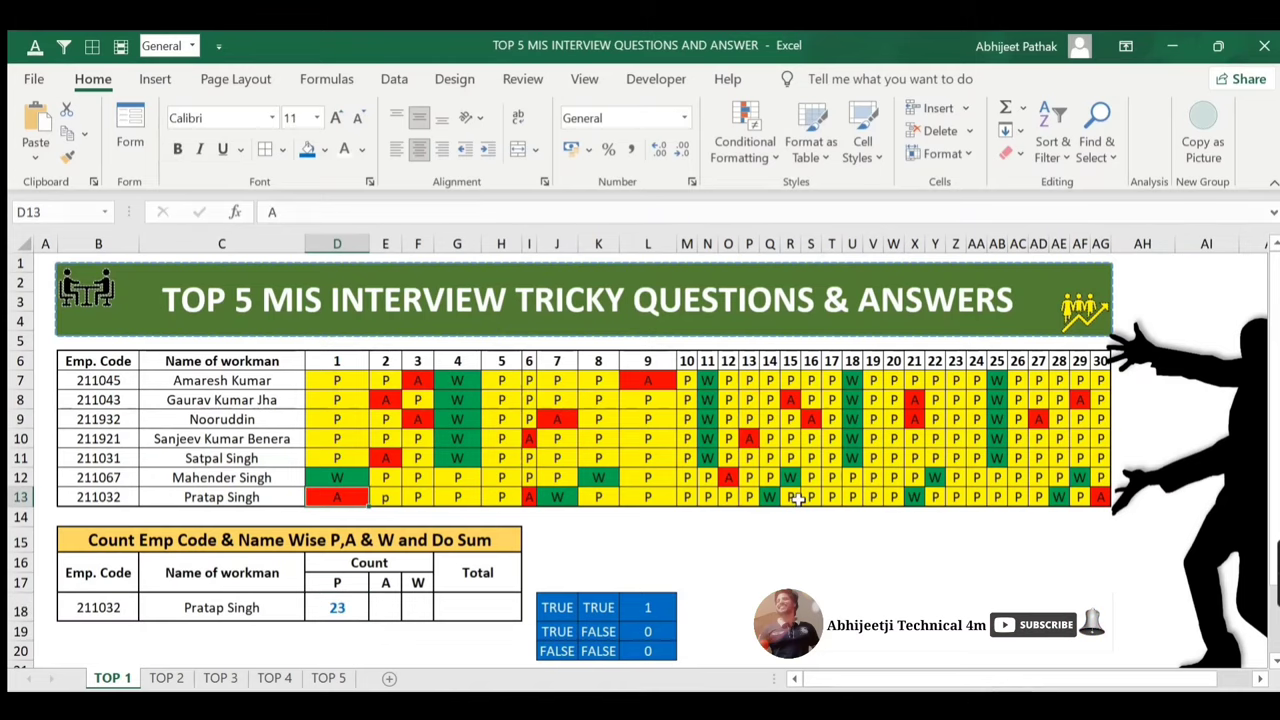
{"action": "key", "text": "ctrl+z"}
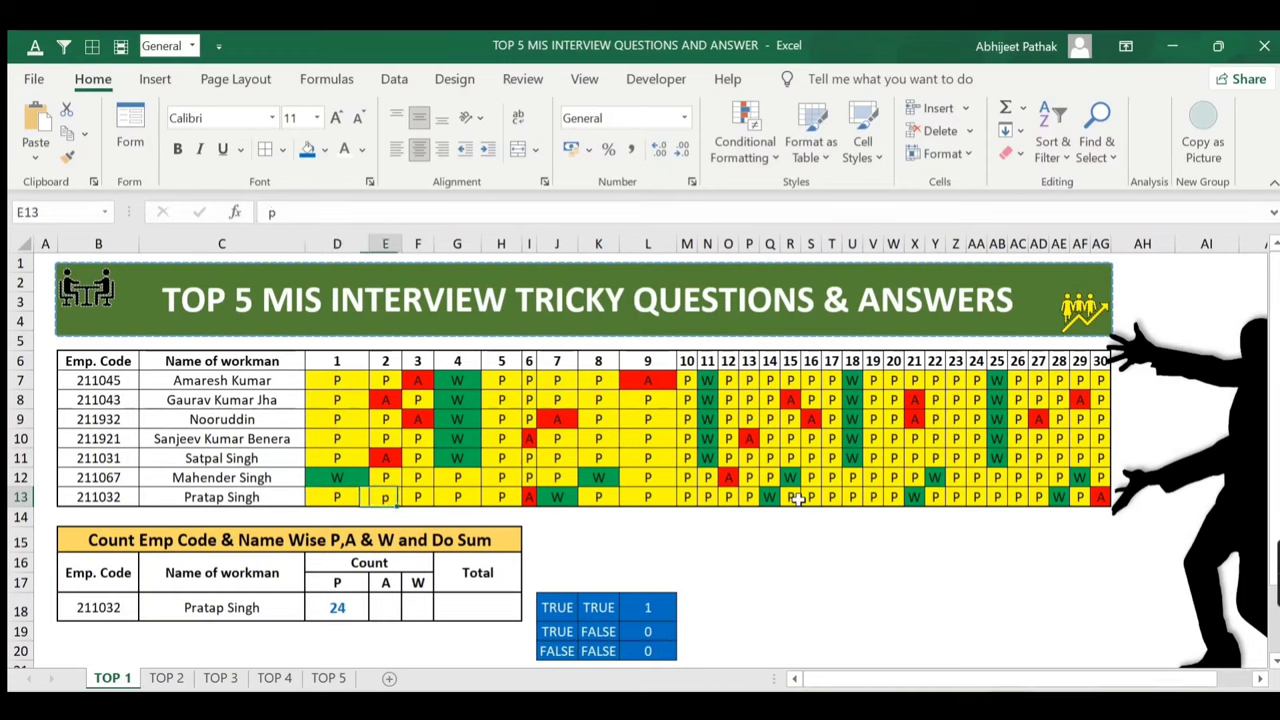
{"action": "key", "text": "Down"}
{"action": "key", "text": "Down"}
{"action": "key", "text": "Down"}
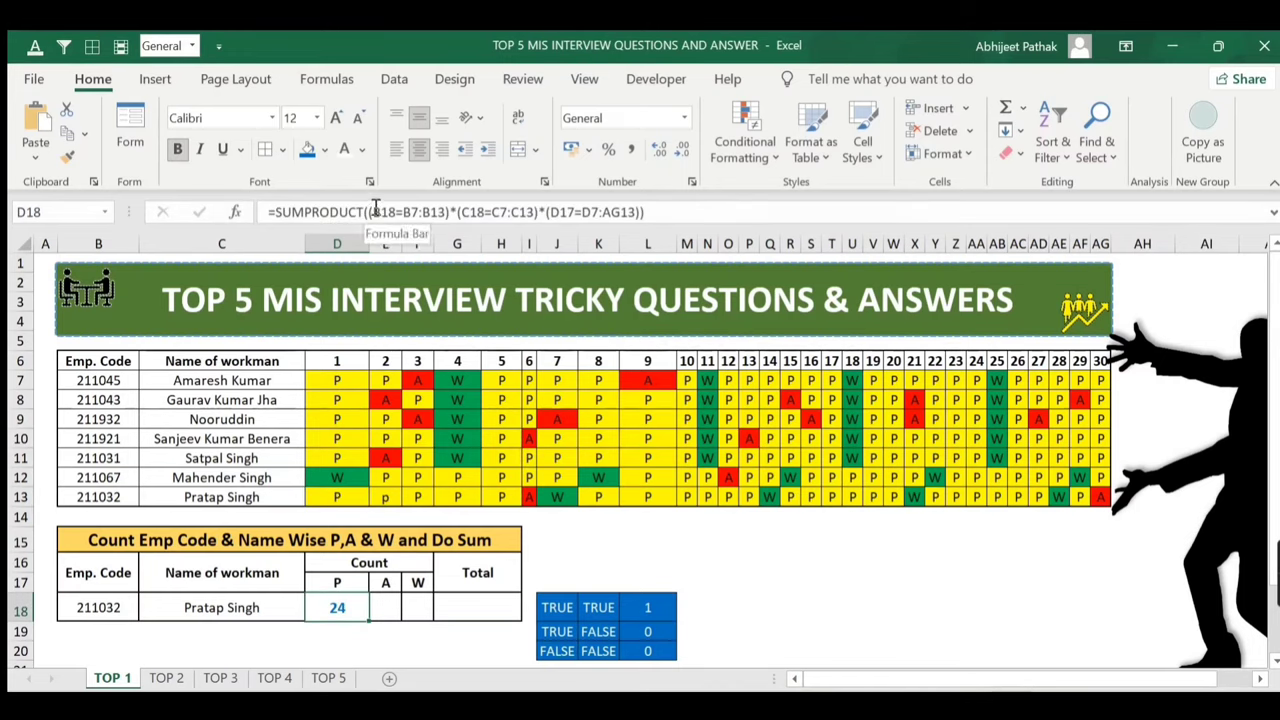
{"action": "left_click", "coordinate": [376, 212]}
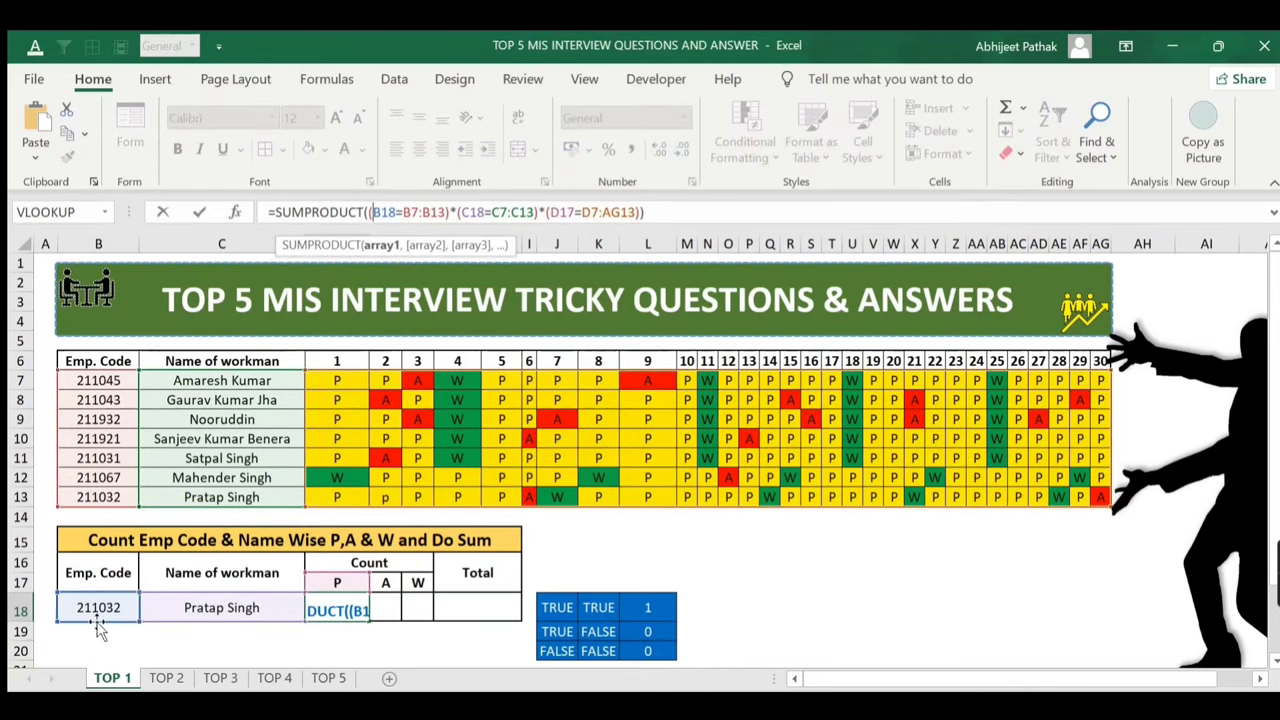
- Evaluate B18=B7:B13 and C18=C7:C13 with F9 into TRUE/FALSE arrays in the formula bar
{"action": "key", "text": "shift+Right"}
{"action": "key", "text": "shift+Right"}
{"action": "key", "text": "shift+Right"}
{"action": "key", "text": "shift+Right"}
{"action": "key", "text": "shift+Right"}
{"action": "key", "text": "shift+Right"}
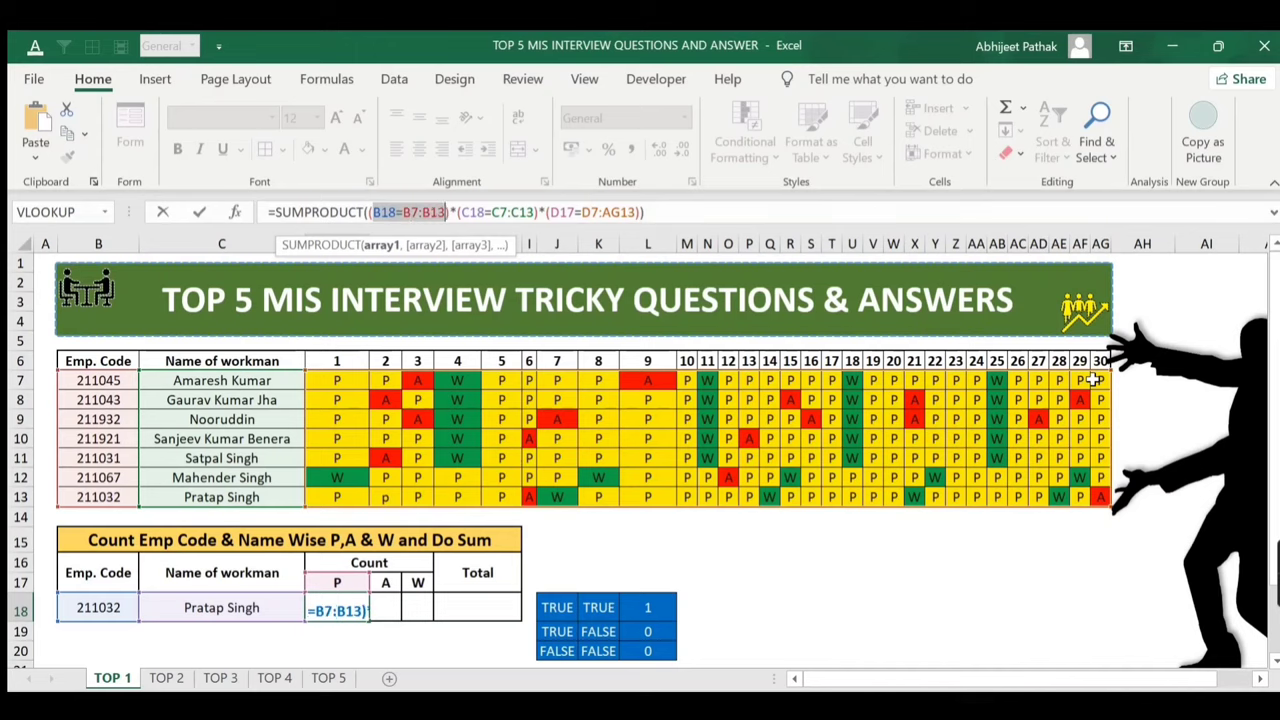
{"action": "key", "text": "F9"}
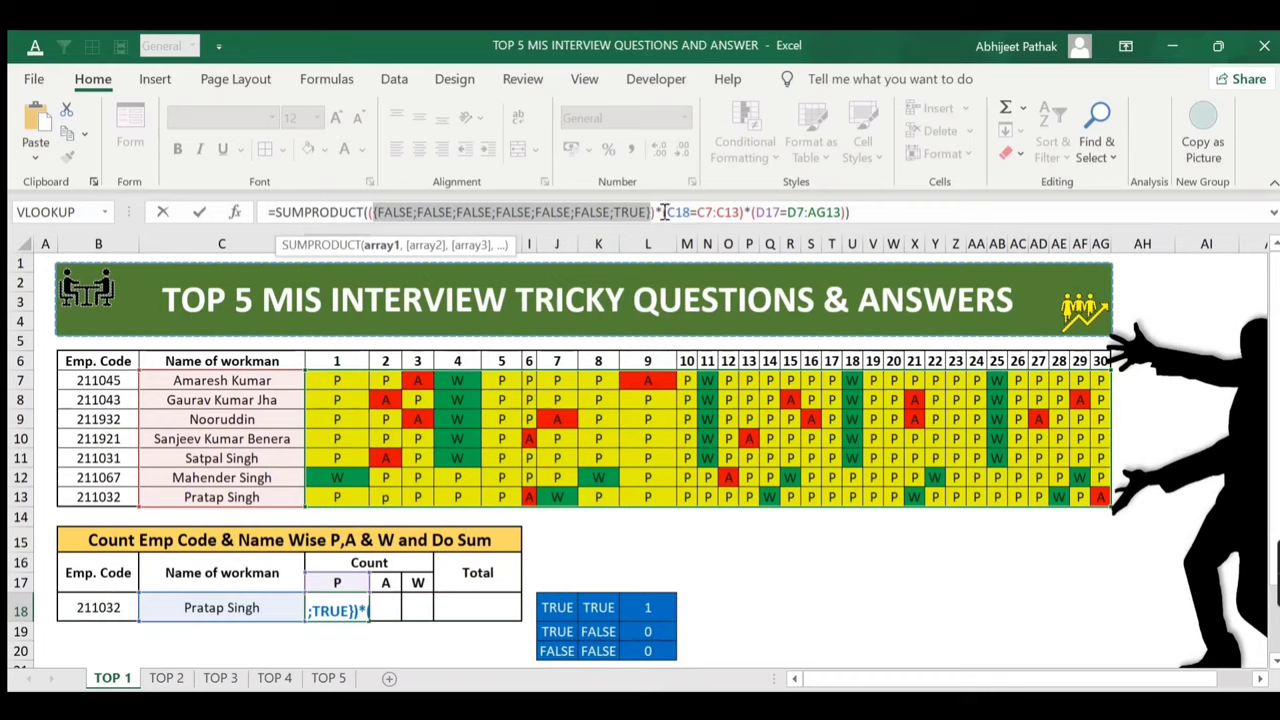
{"action": "left_click", "coordinate": [667, 212]}
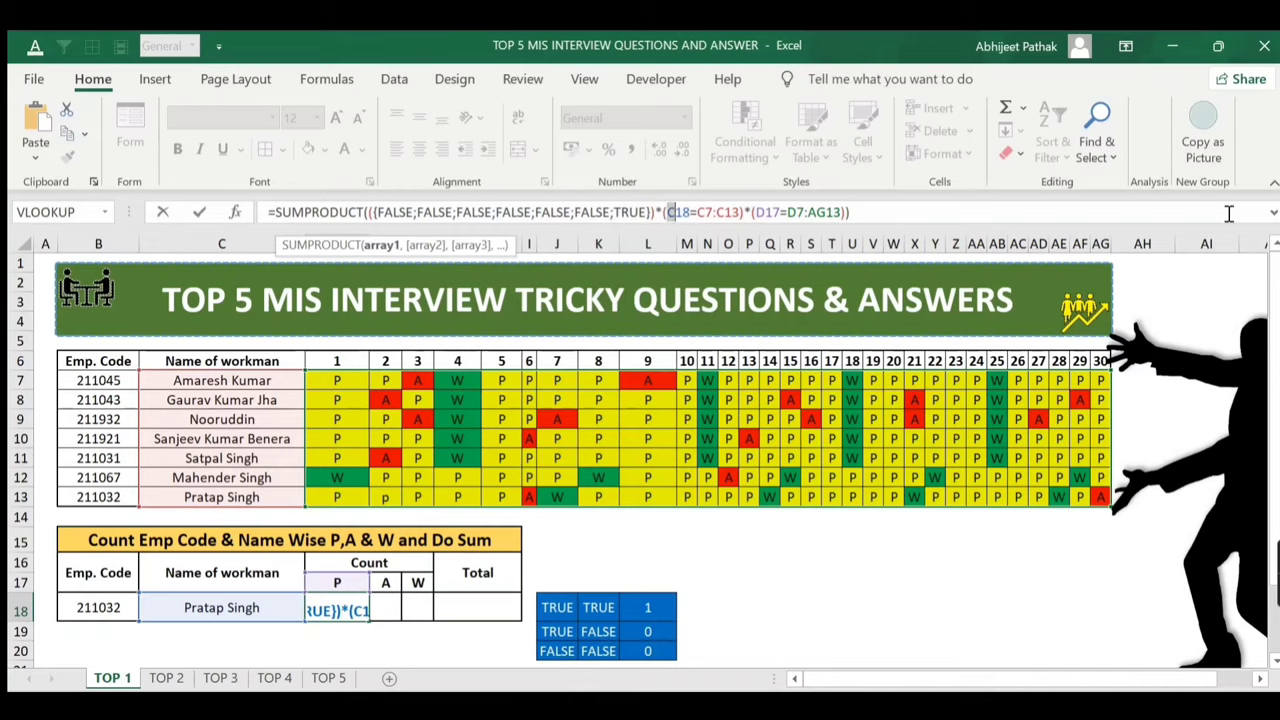
{"action": "key", "text": "shift+Right"}
{"action": "key", "text": "shift+Right"}
{"action": "key", "text": "shift+Right"}
{"action": "key", "text": "shift+Right"}
{"action": "key", "text": "shift+Right"}
{"action": "key", "text": "shift+Right"}
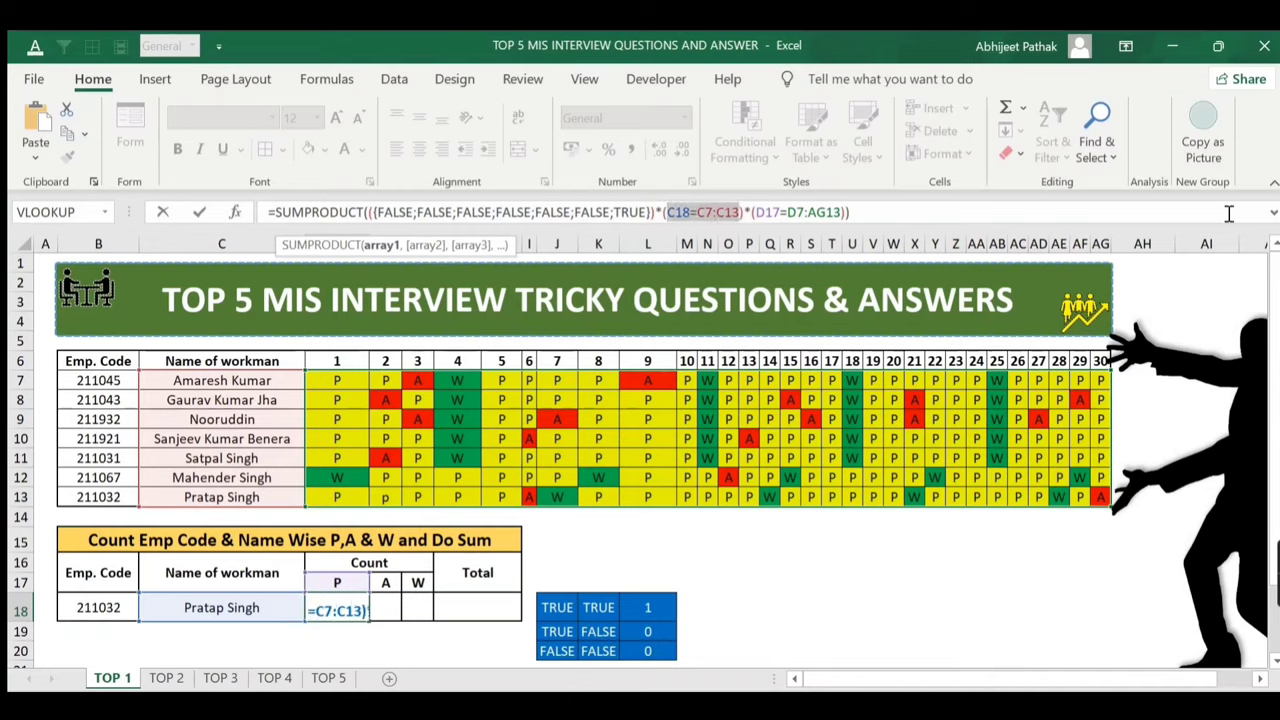
{"action": "key", "text": "F9"}
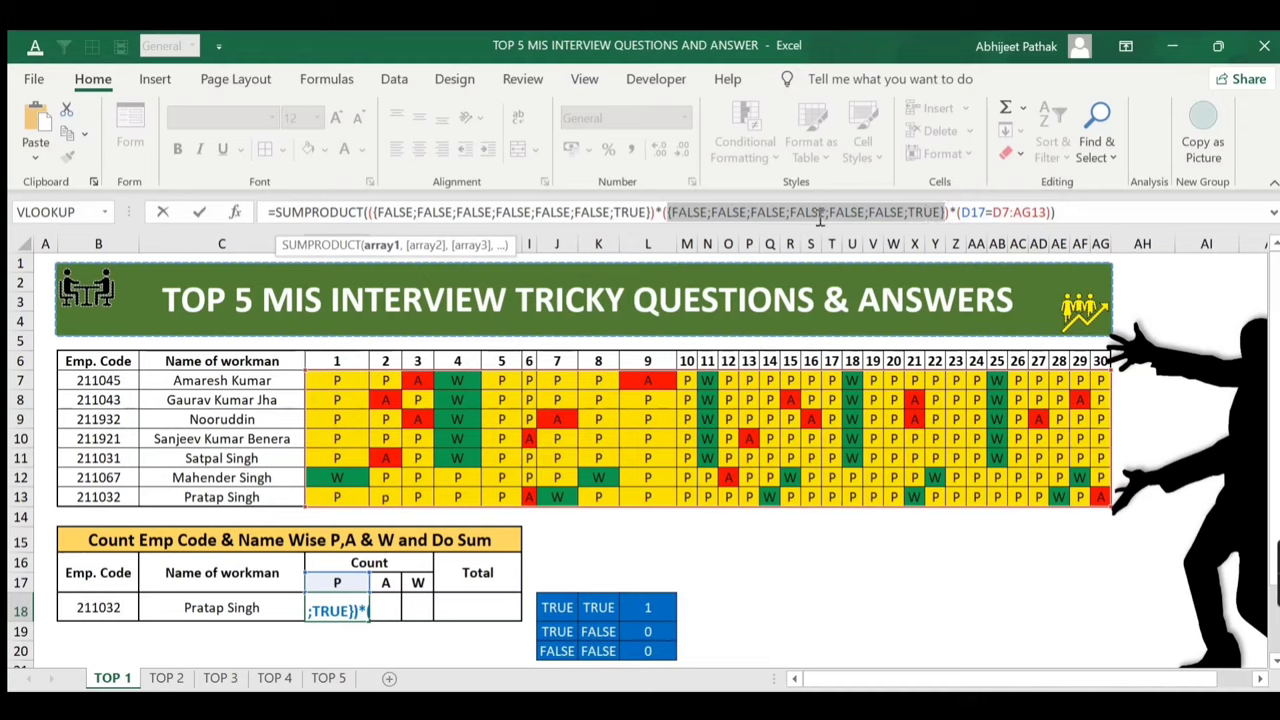
- Evaluate D17=D7:AG13 with F9, inspect the array, and confirm D18 still shows 24
{"action": "left_click", "coordinate": [960, 213]}
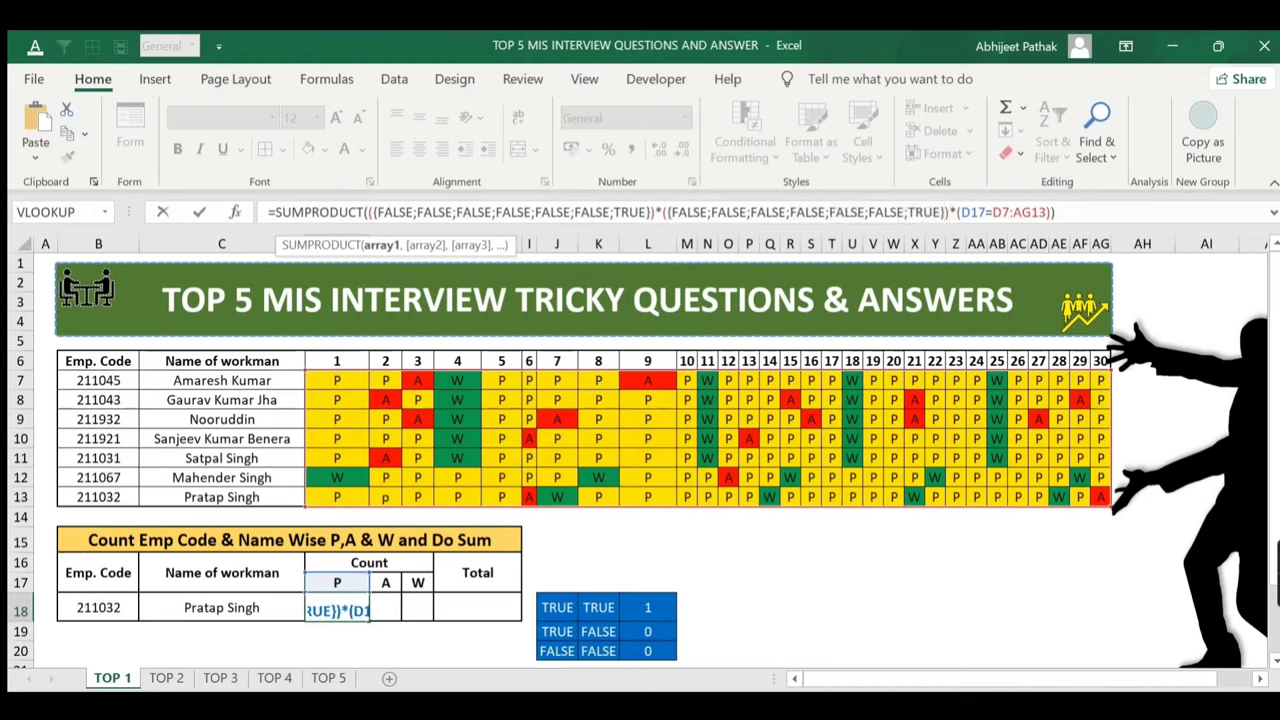
{"action": "left_click_drag", "start_coordinate": [960, 213], "coordinate": [1047, 213]}
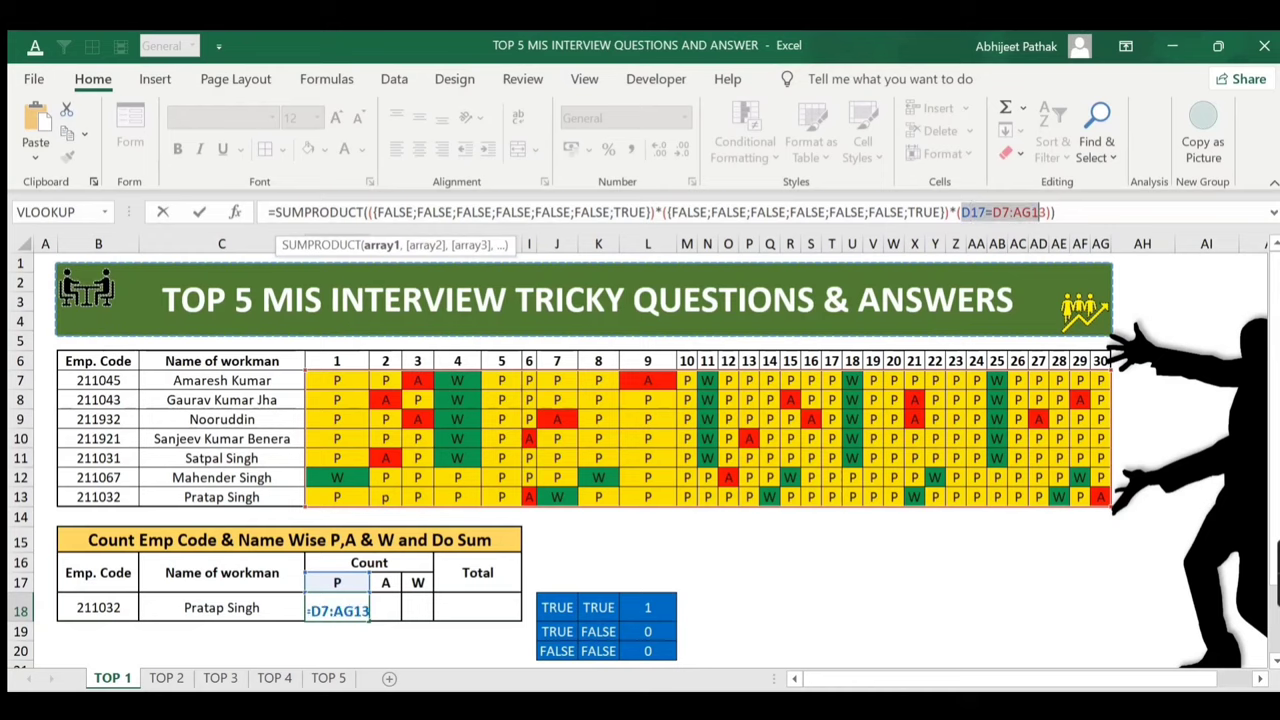
{"action": "key", "text": "F9"}
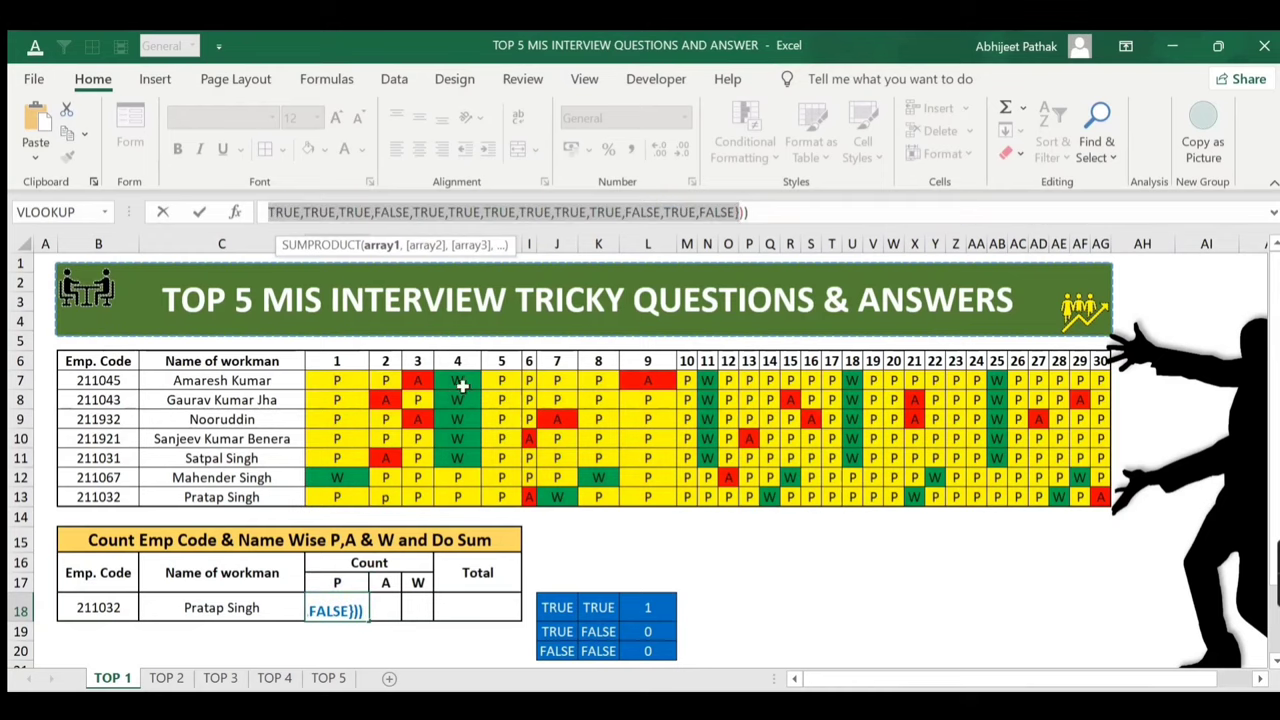
{"action": "key", "text": "Left"}
{"action": "key", "text": "Left"}
{"action": "key", "text": "Left"}
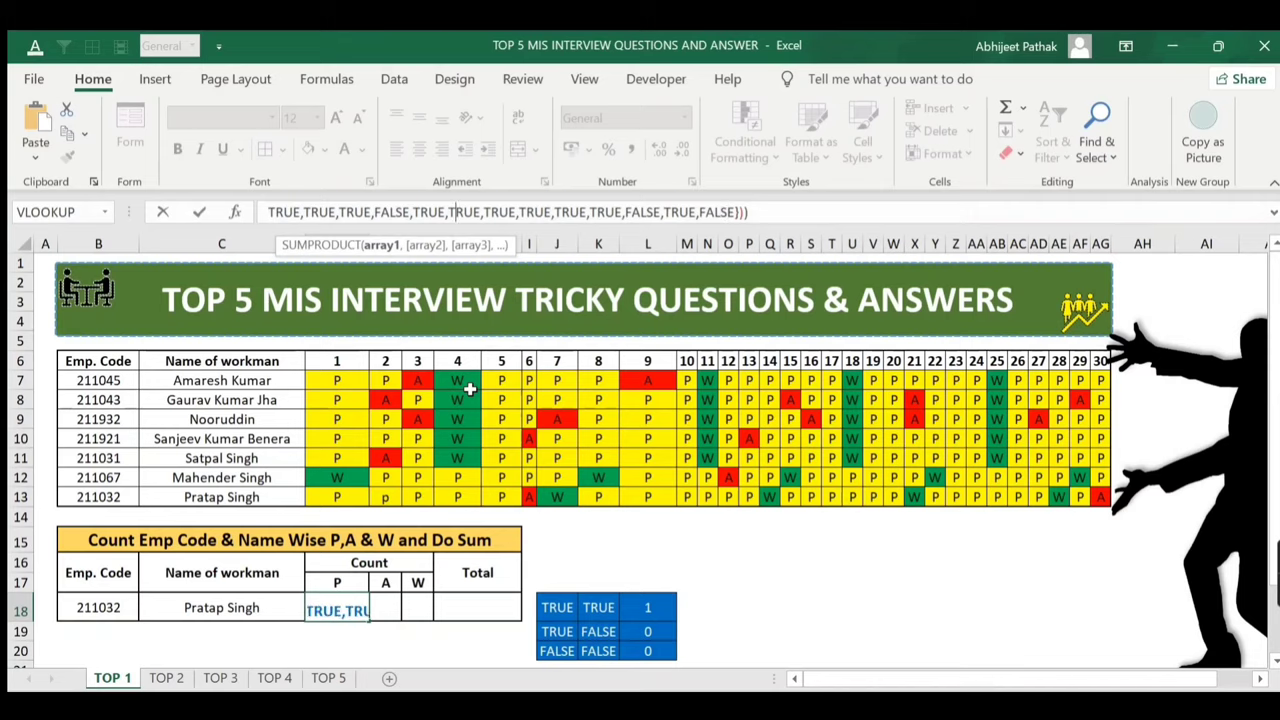
{"action": "key", "text": "Left"}
{"action": "key", "text": "Left"}
{"action": "key", "text": "Left"}
{"action": "key", "text": "Left"}
{"action": "key", "text": "Left"}
{"action": "key", "text": "Left"}
{"action": "key", "text": "Left"}
{"action": "key", "text": "Left"}
{"action": "key", "text": "Left"}
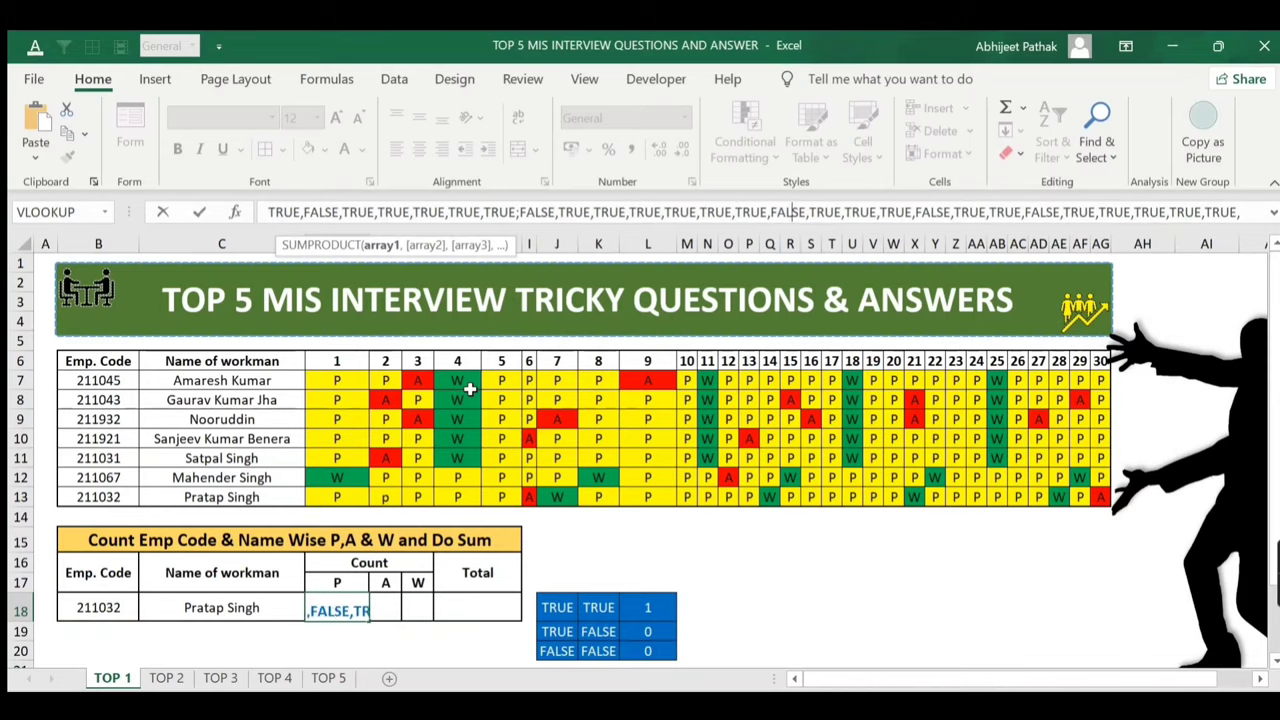
{"action": "key", "text": "Left"}
{"action": "key", "text": "Left"}
{"action": "key", "text": "Left"}
{"action": "key", "text": "Left"}
{"action": "key", "text": "Left"}
{"action": "key", "text": "Left"}
{"action": "key", "text": "Left"}
{"action": "key", "text": "Left"}
{"action": "key", "text": "Left"}
{"action": "key", "text": "Left"}
{"action": "key", "text": "Left"}
{"action": "key", "text": "Left"}
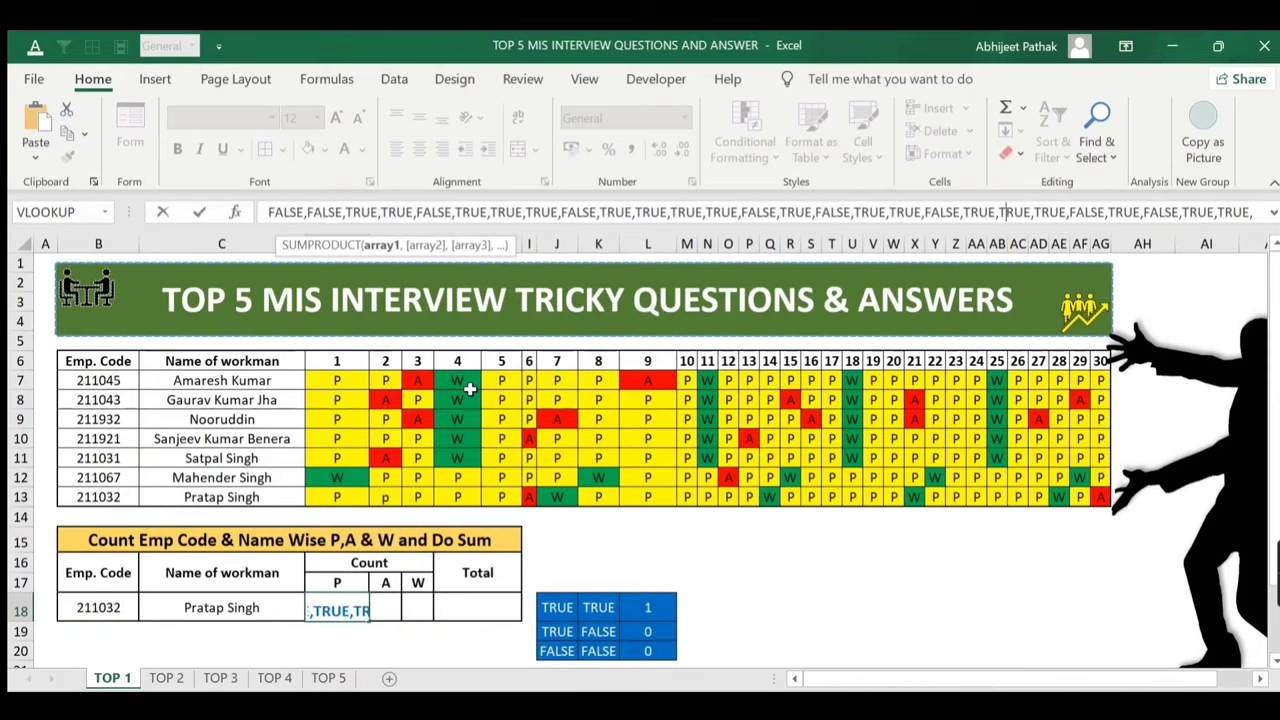
{"action": "key", "text": "Left"}
{"action": "key", "text": "Left"}
{"action": "key", "text": "Left"}
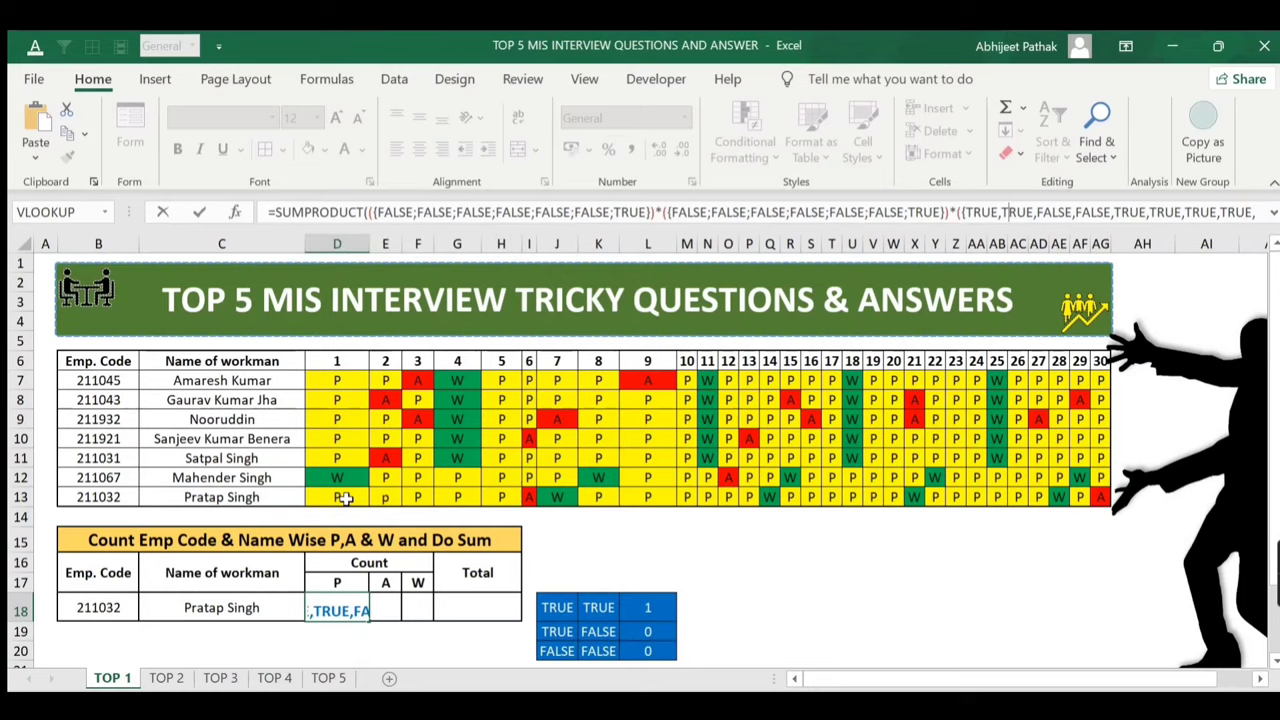
{"action": "key", "text": "Return"}
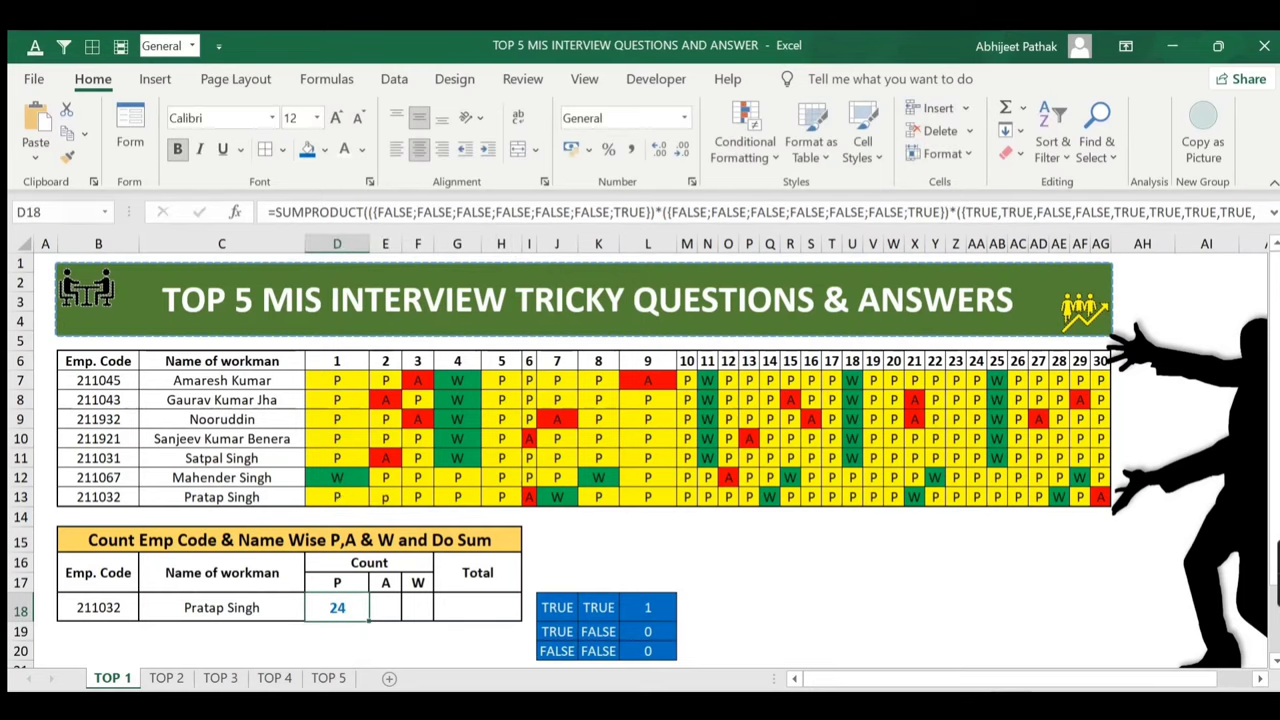
- Restore the SUMPRODUCT formula and make every cell and range reference absolute with F4
{"action": "key", "text": "ctrl+z"}
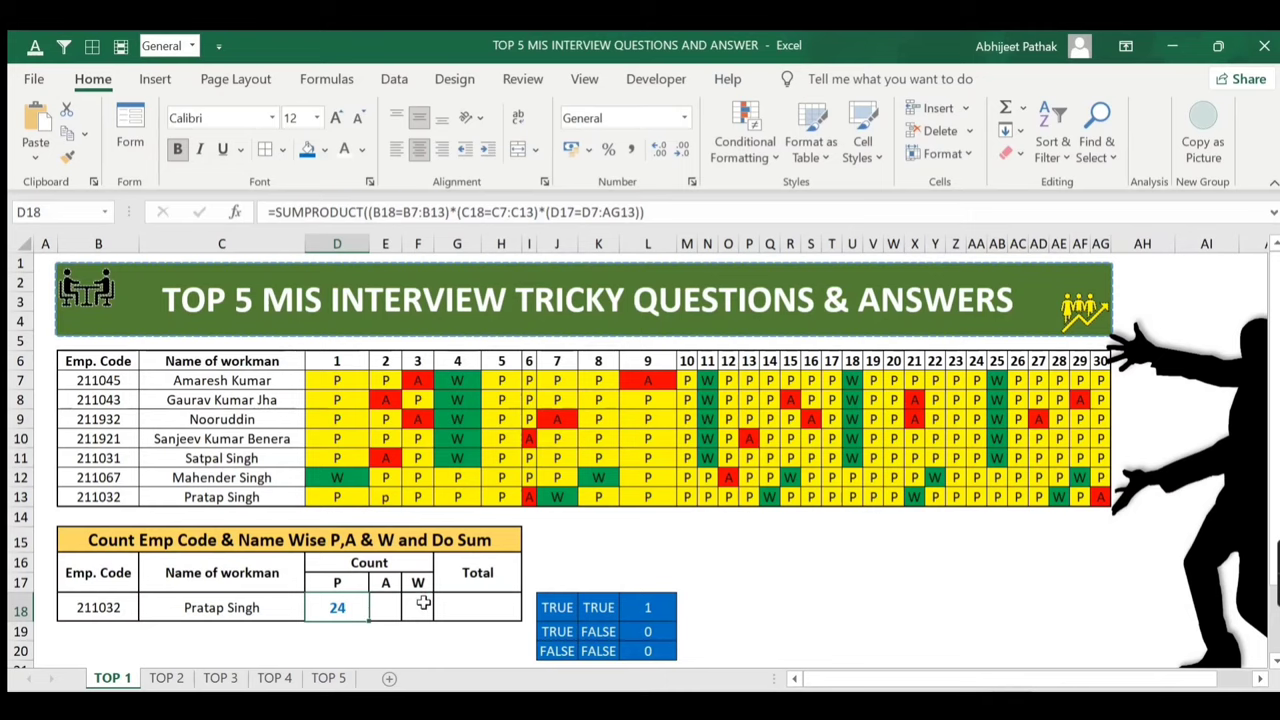
{"action": "left_click", "coordinate": [368, 212]}
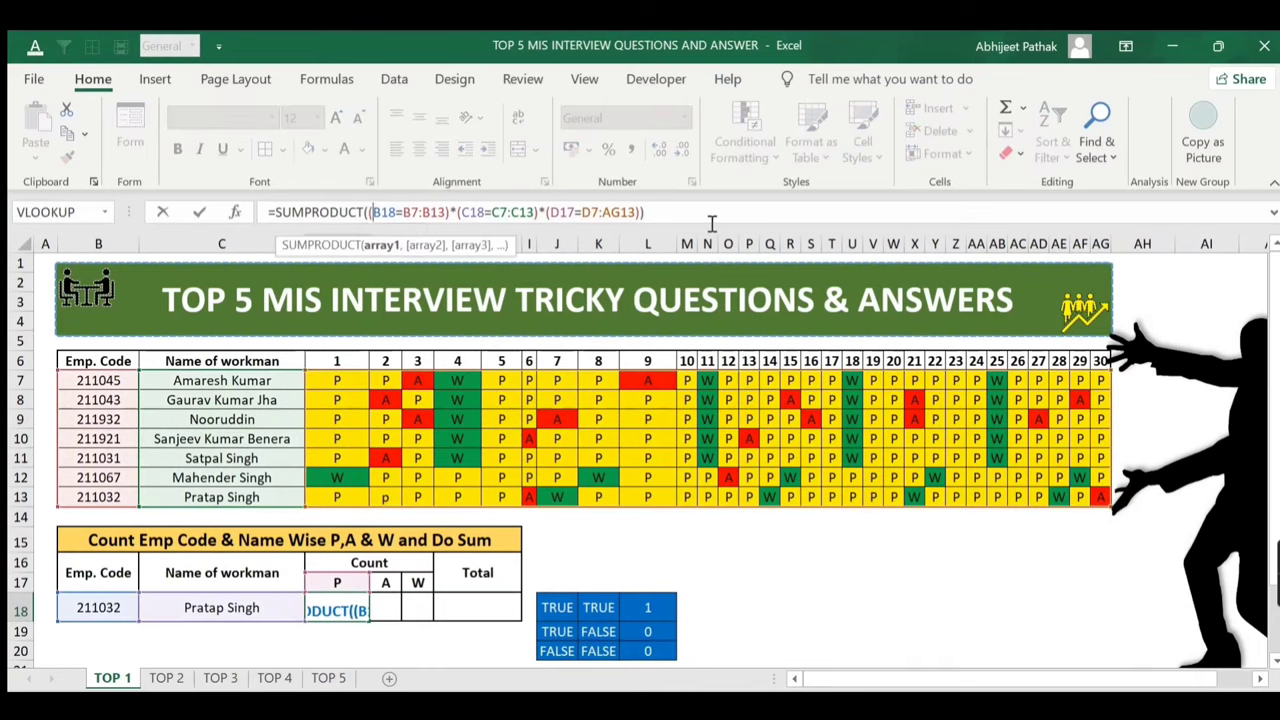
{"action": "key", "text": "F4"}
{"action": "key", "text": "Right"}
{"action": "key", "text": "Right"}
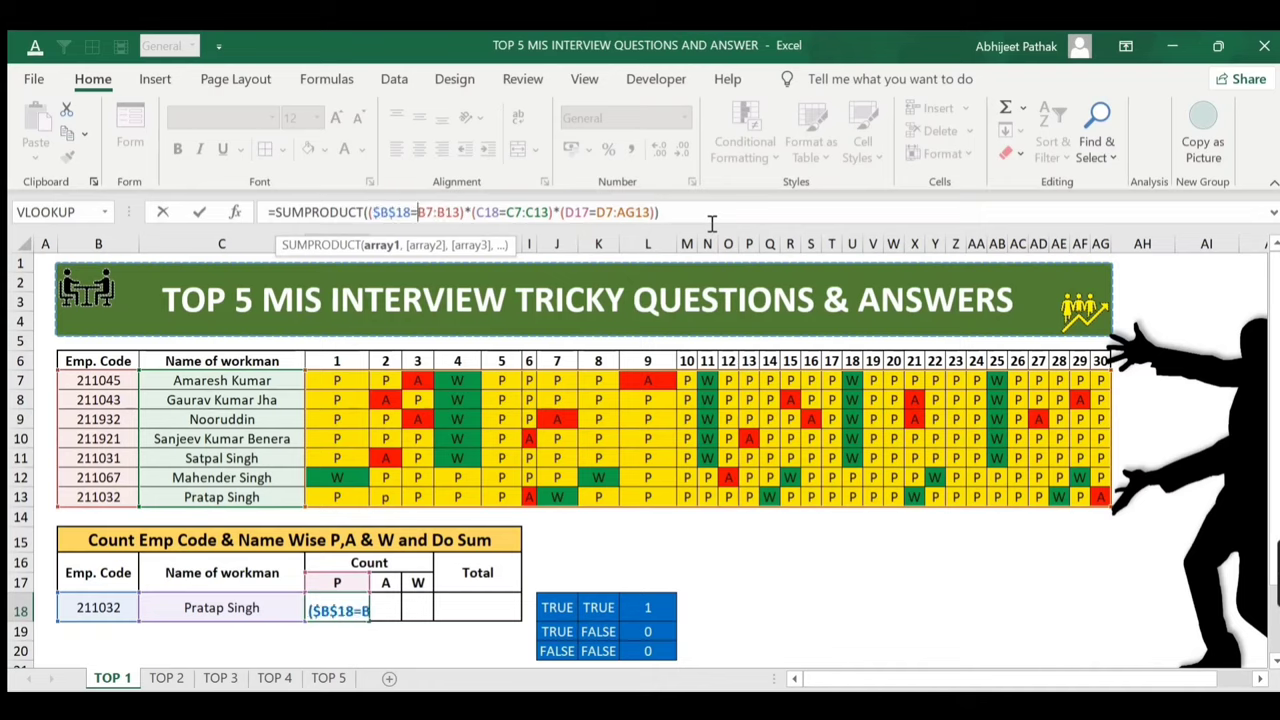
{"action": "key", "text": "F4"}
{"action": "key", "text": "Right"}
{"action": "key", "text": "Right"}
{"action": "key", "text": "F4"}
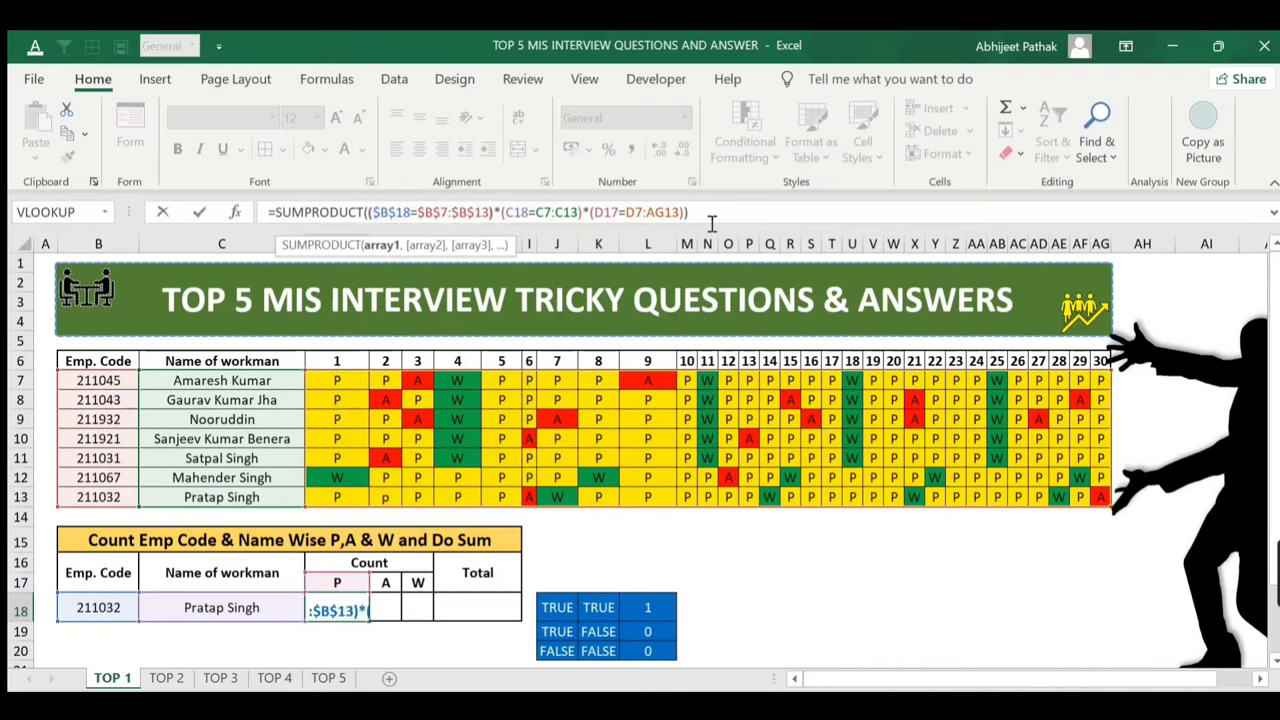
{"action": "key", "text": "Right"}
{"action": "key", "text": "Right"}
{"action": "key", "text": "Right"}
{"action": "key", "text": "F4"}
{"action": "key", "text": "Right"}
{"action": "key", "text": "Right"}
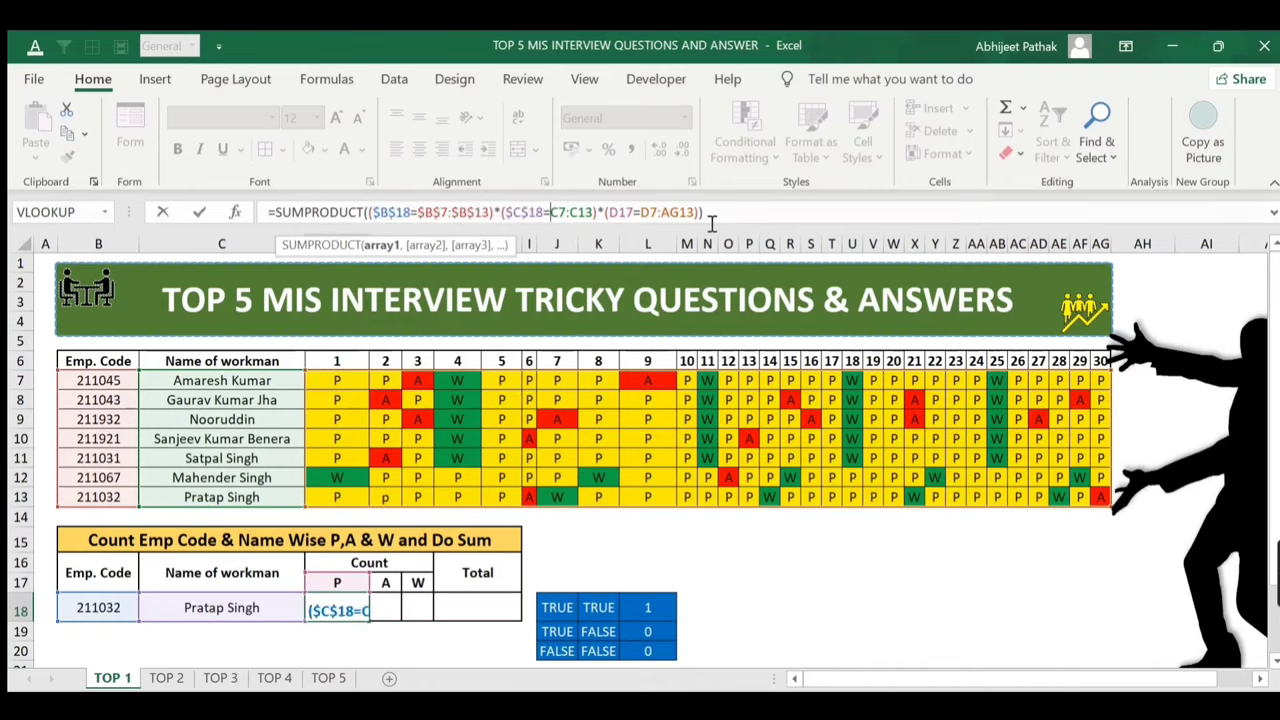
{"action": "key", "text": "F4"}
{"action": "key", "text": "Right"}
{"action": "key", "text": "F4"}
{"action": "key", "text": "Right"}
{"action": "key", "text": "Right"}
{"action": "key", "text": "Right"}
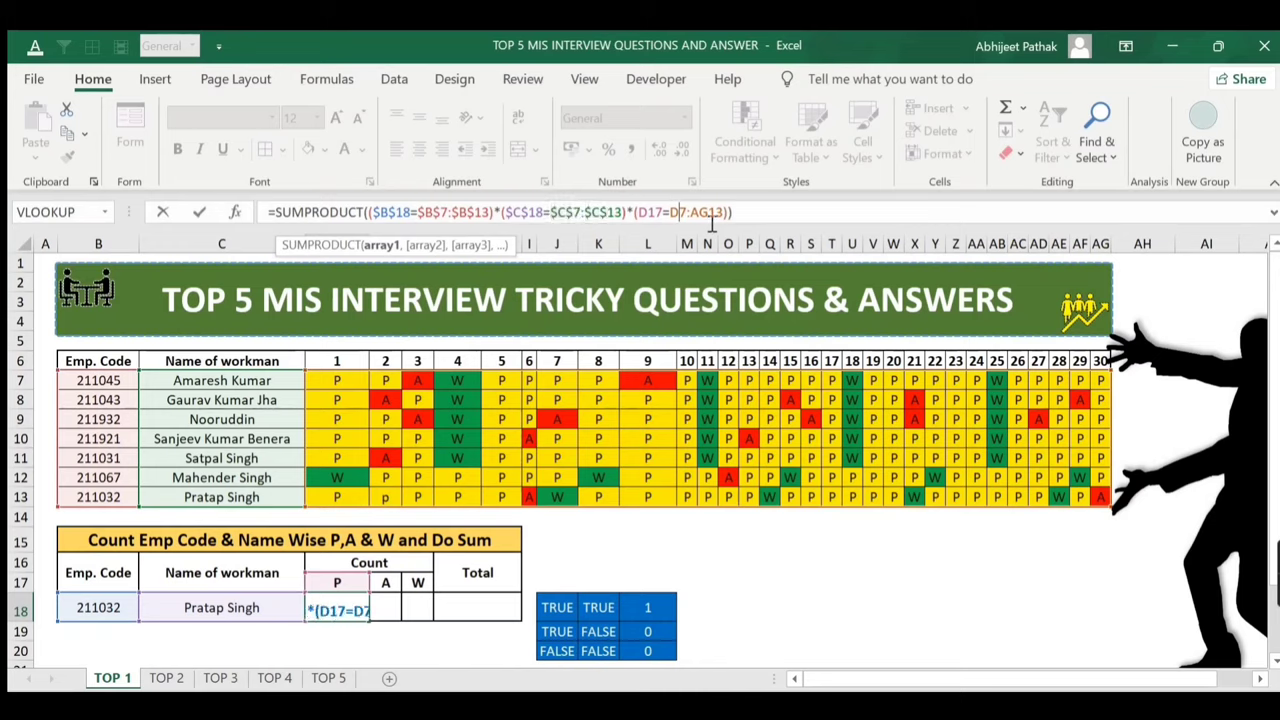
{"action": "key", "text": "F4"}
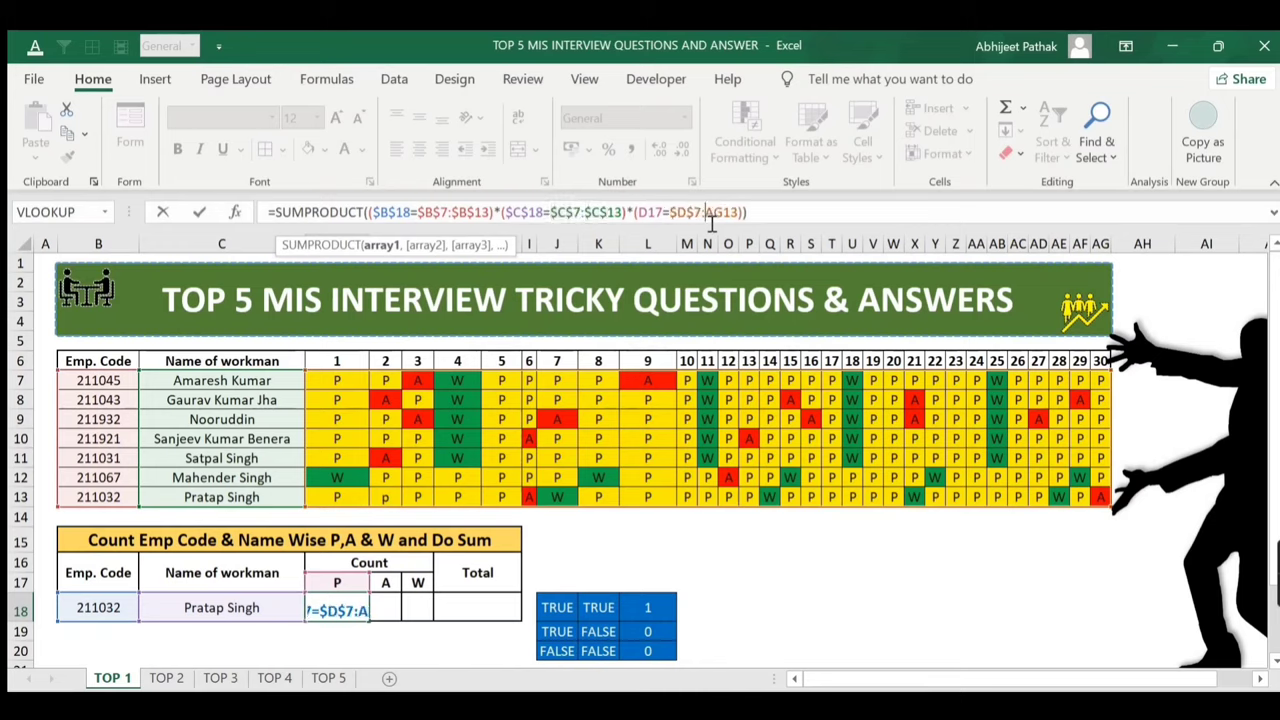
{"action": "key", "text": "Right"}
{"action": "key", "text": "F4"}
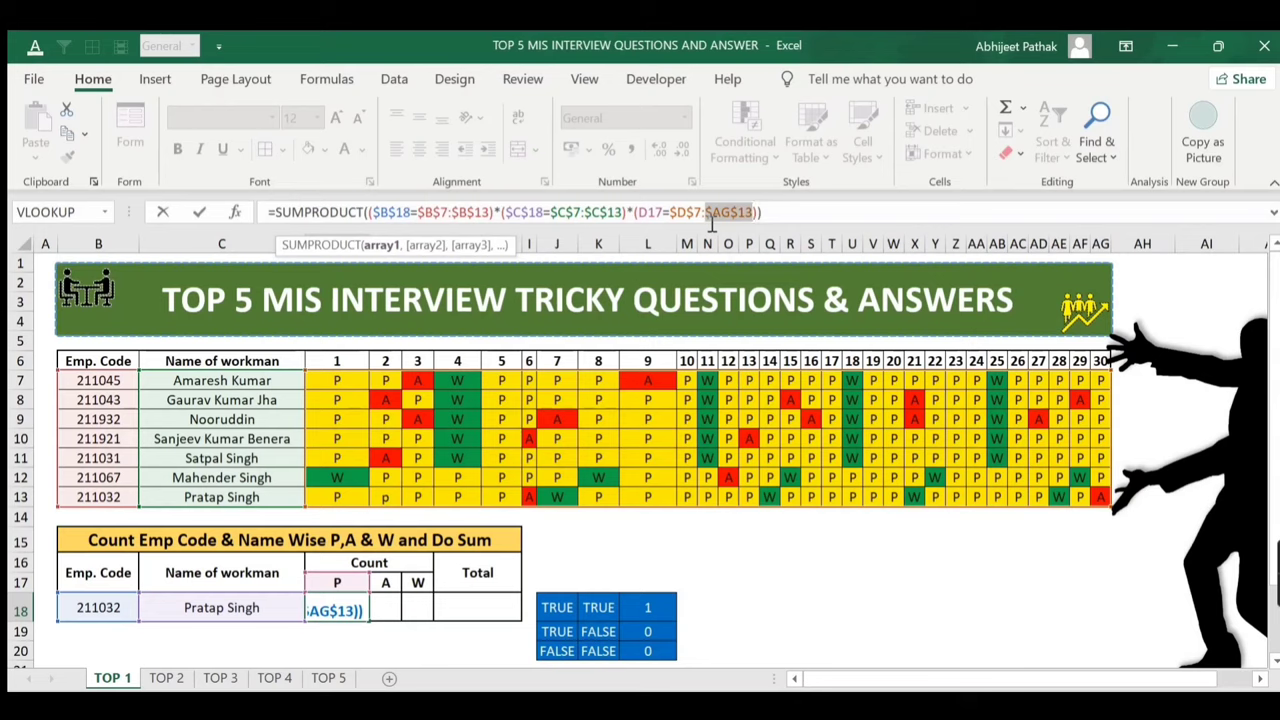
{"action": "key", "text": "ctrl+Return"}
- Copy the D18 formula into E18 and F18, giving 2 A and 4 W
{"action": "key", "text": "ctrl+c"}
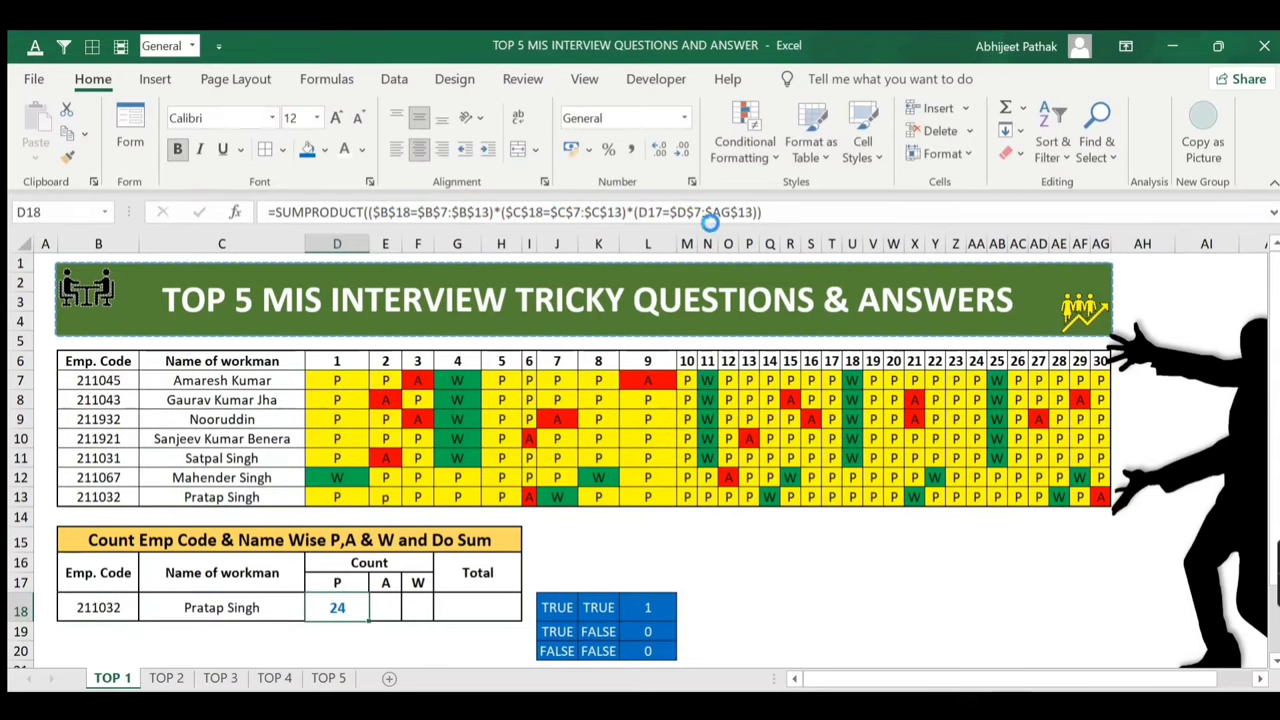
{"action": "key", "text": "Right"}
{"action": "key", "text": "ctrl+v"}
{"action": "key", "text": "Right"}
{"action": "key", "text": "ctrl+v"}
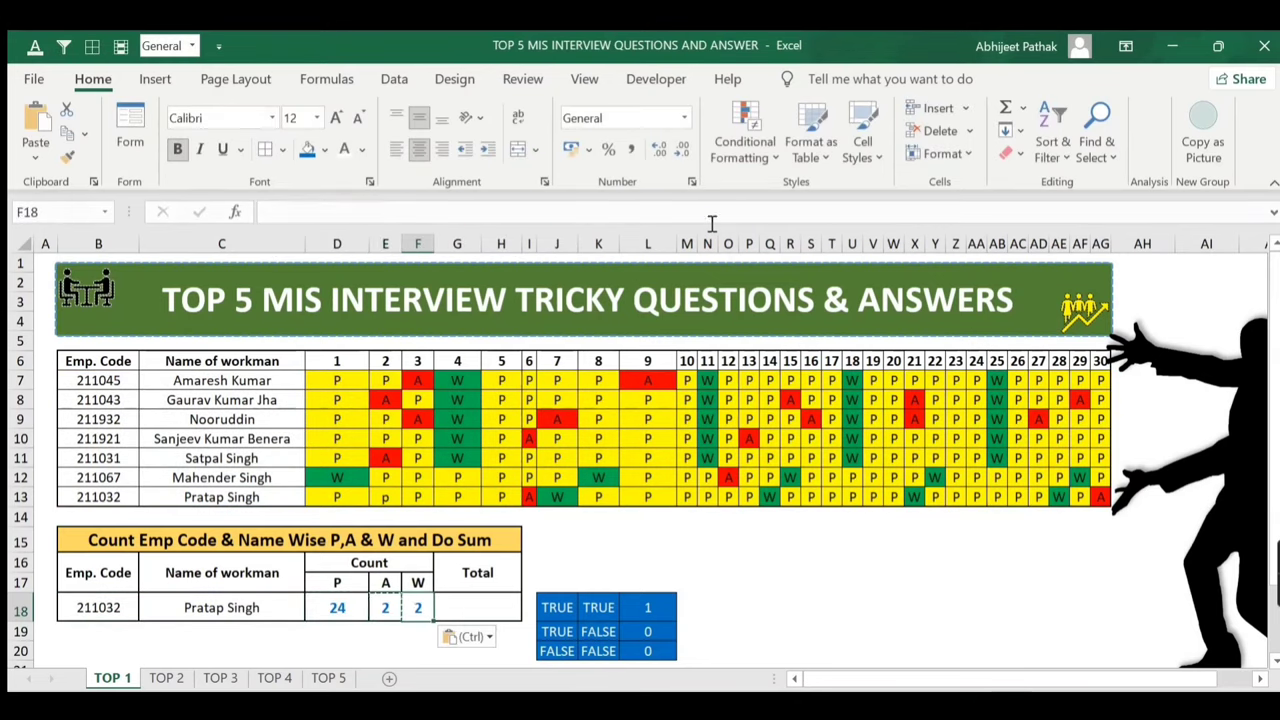
{"action": "key", "text": "Right"}
- Enter =SUM(D18:F18) in G18 to total the counts as 30
{"action": "type", "text": "="}
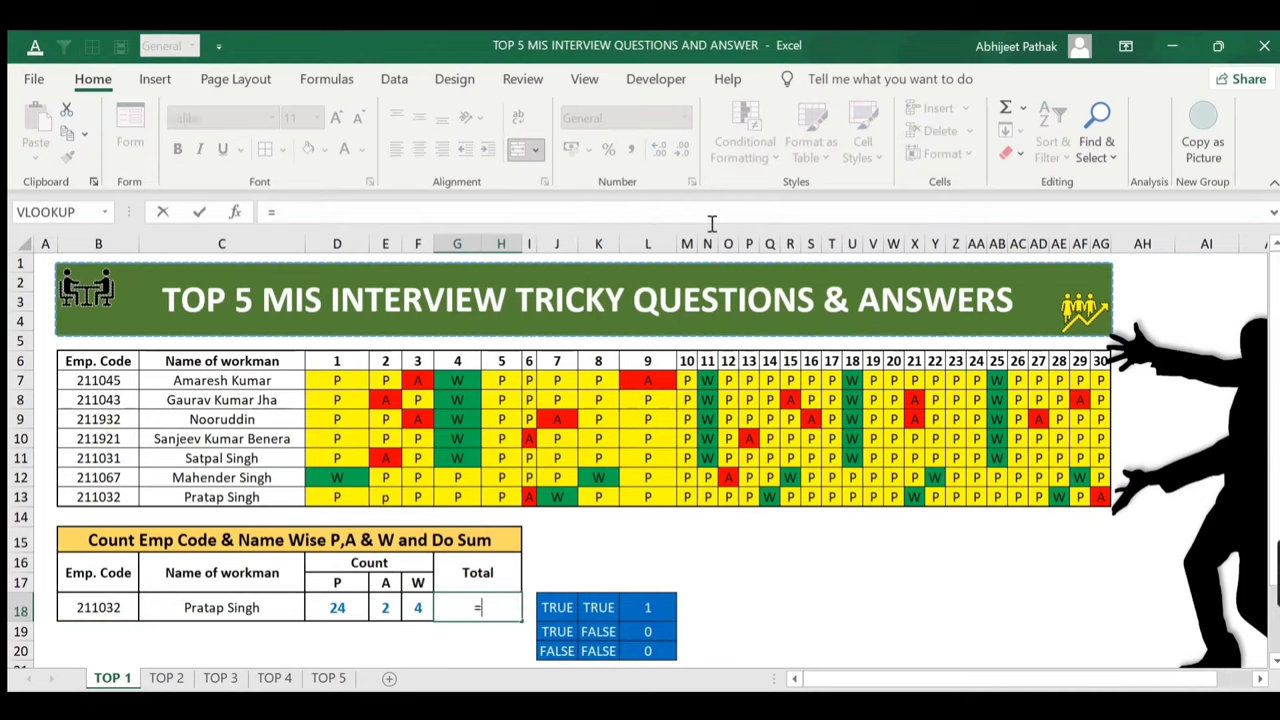
{"action": "type", "text": "SUM("}
{"action": "key", "text": "Left"}
{"action": "key", "text": "Left"}
{"action": "key", "text": "Left"}
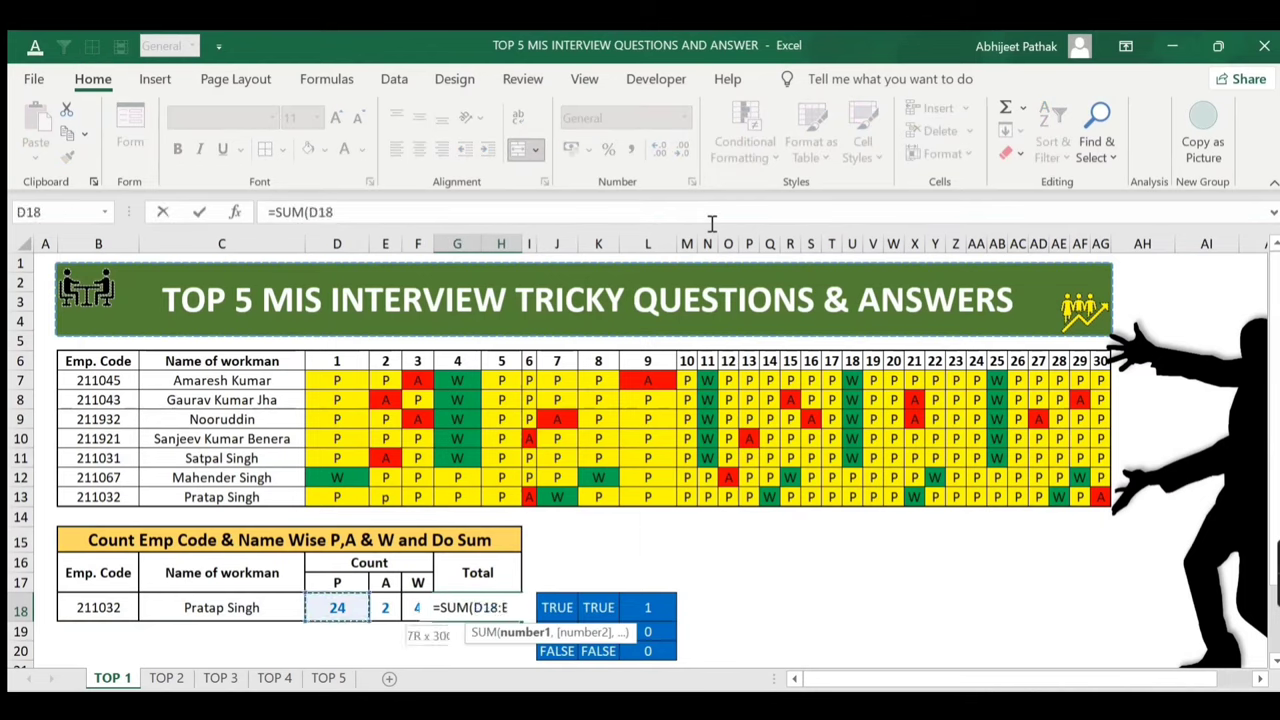
{"action": "key", "text": "shift+Right"}
{"action": "key", "text": "shift+Right"}
{"action": "type", "text": ")"}
{"action": "key", "text": "ctrl+Return"}
{"action": "key", "text": "Left"}
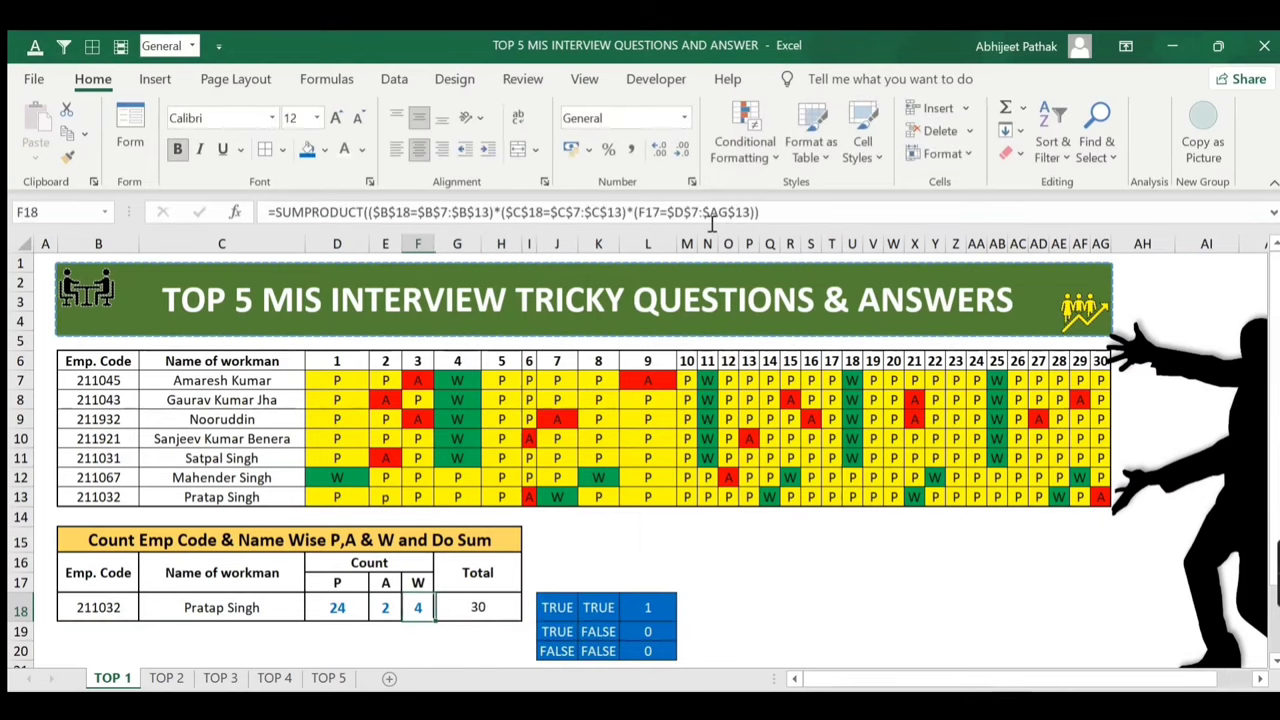
{"action": "key", "text": "Left"}
{"action": "key", "text": "Left"}
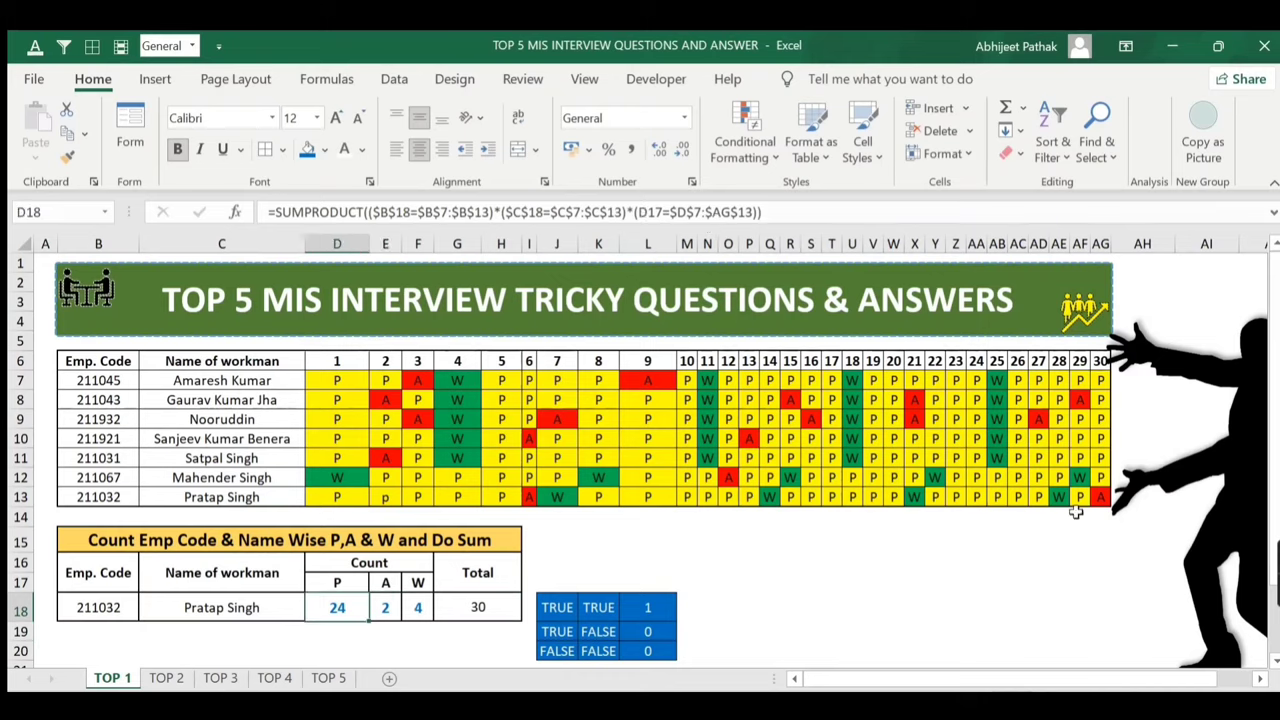
{"action": "left_click", "coordinate": [488, 608]}
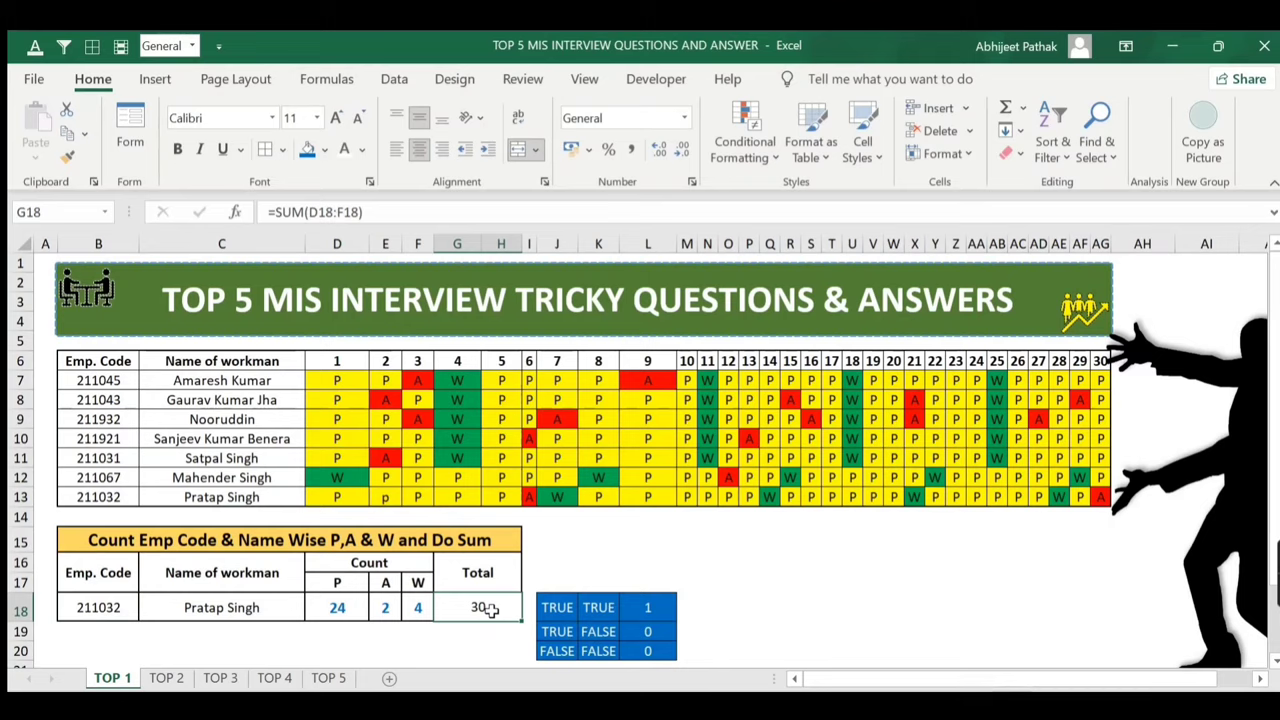
{"action": "left_click", "coordinate": [337, 608]}
{"action": "left_click", "coordinate": [389, 607]}
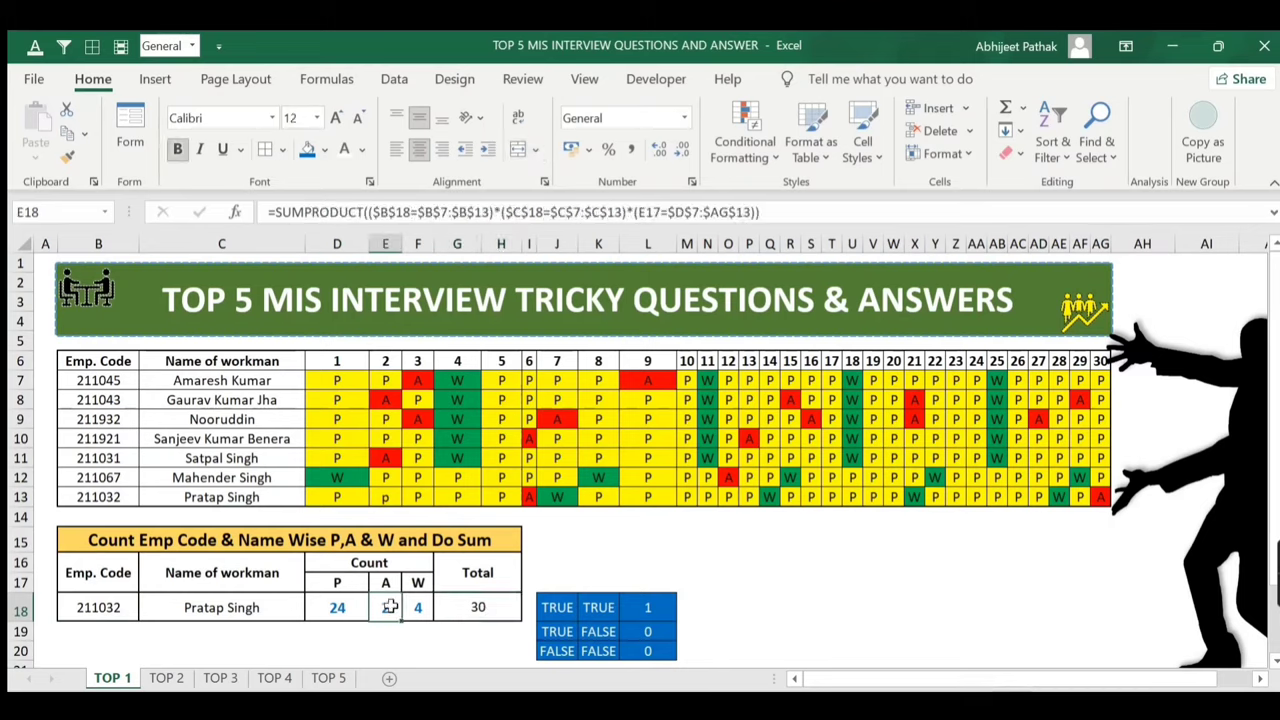
{"action": "left_click", "coordinate": [419, 607]}
{"action": "left_click", "coordinate": [557, 492]}
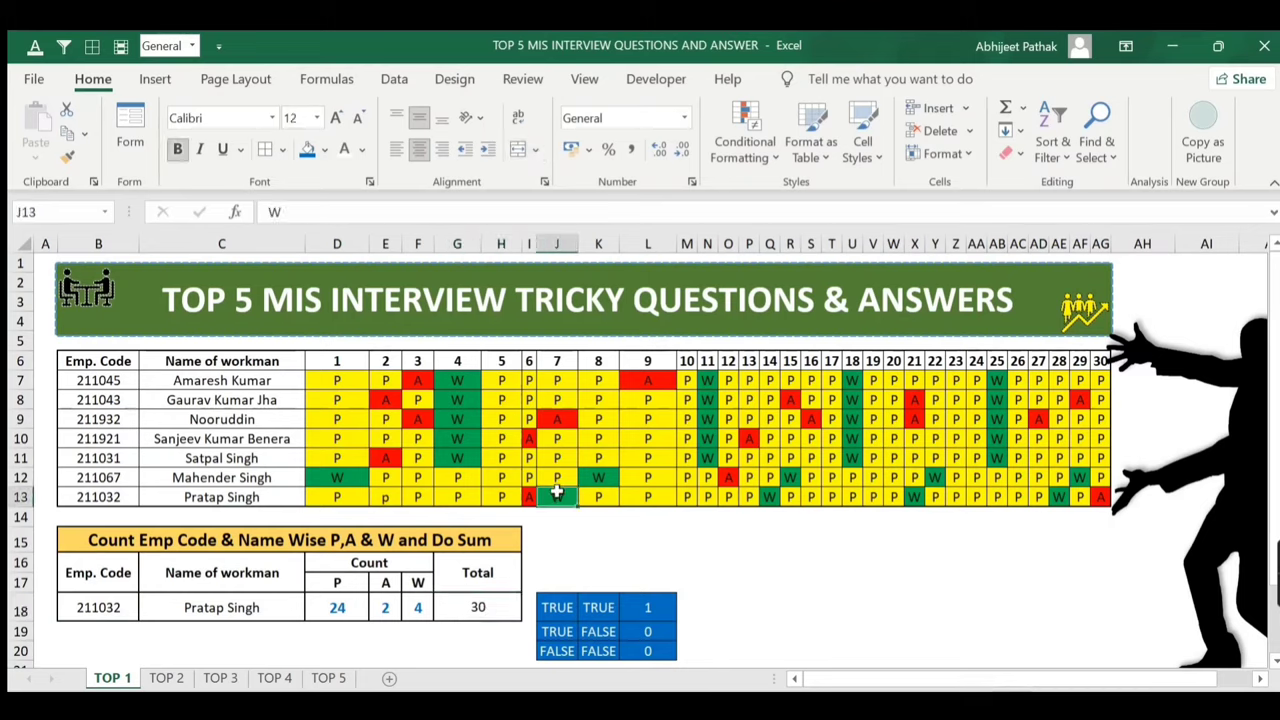
{"action": "left_click", "coordinate": [772, 497]}
{"action": "left_click", "coordinate": [916, 497]}
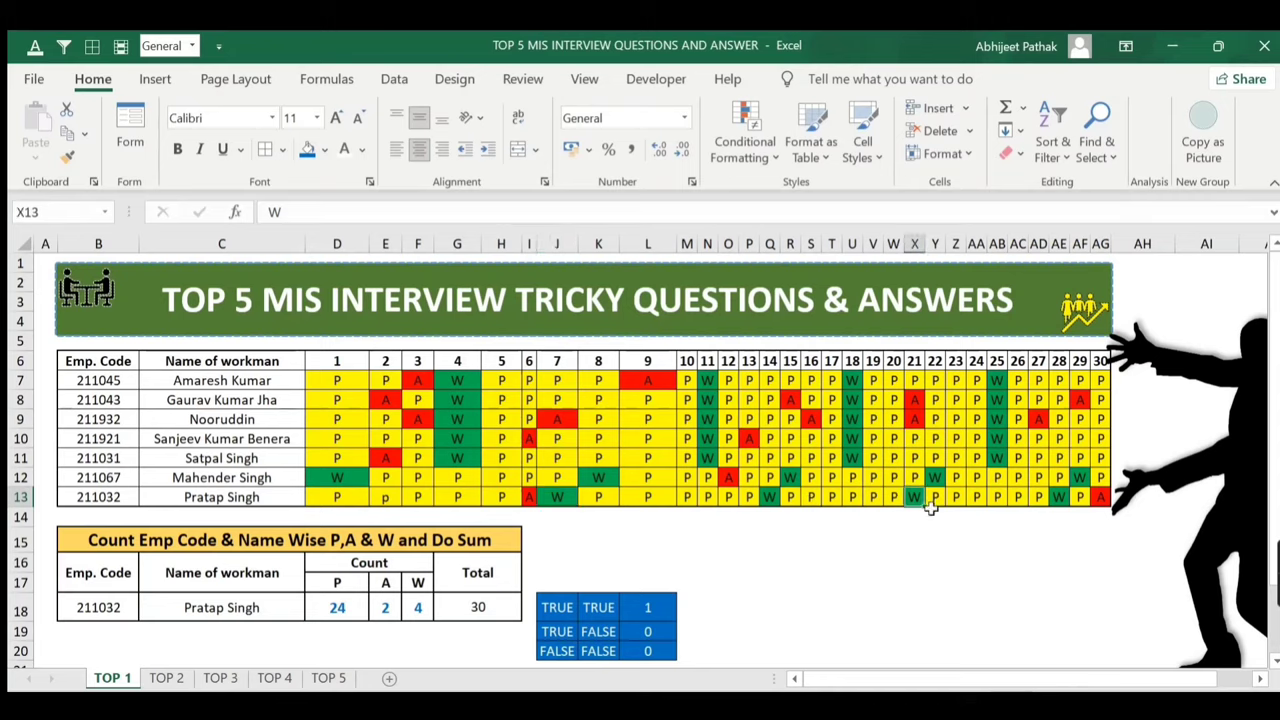
{"action": "left_click", "coordinate": [1059, 497]}
{"action": "left_click", "coordinate": [113, 610]}
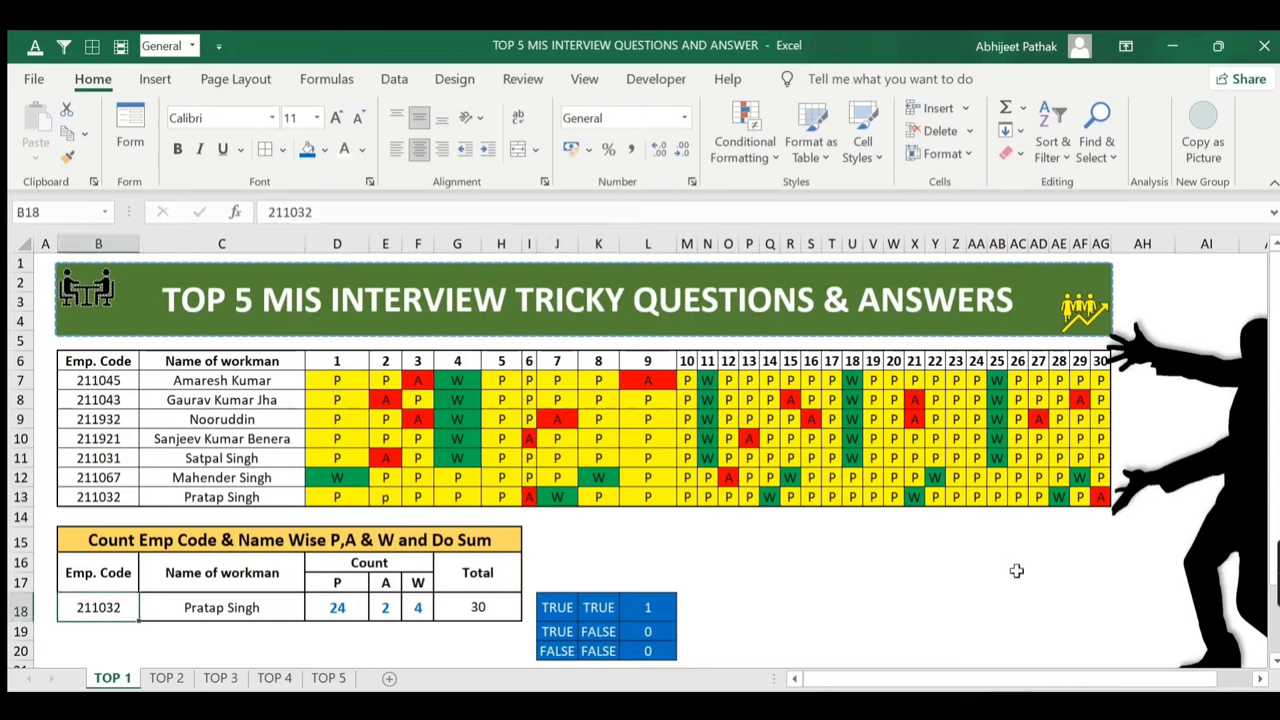
{"action": "left_click", "coordinate": [136, 478]}
- Copy the employee code from B12 and name from C12 into B18 and C18
{"action": "key", "text": "ctrl+c"}
{"action": "key", "text": "Down"}
{"action": "key", "text": "Down"}
{"action": "key", "text": "Down"}
{"action": "key", "text": "Down"}
{"action": "key", "text": "Down"}
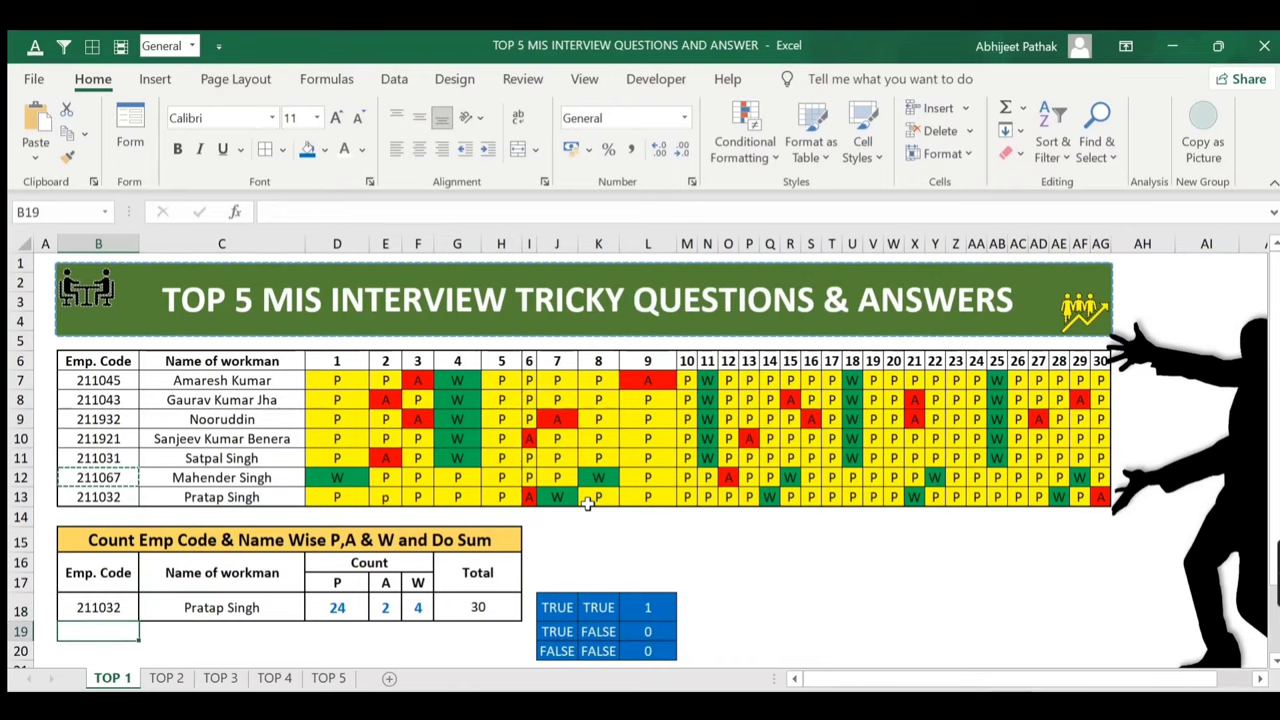
{"action": "key", "text": "Up"}
{"action": "key", "text": "ctrl+v"}
{"action": "key", "text": "Up"}
{"action": "key", "text": "Up"}
{"action": "key", "text": "Up"}
{"action": "key", "text": "Up"}
{"action": "key", "text": "Up"}
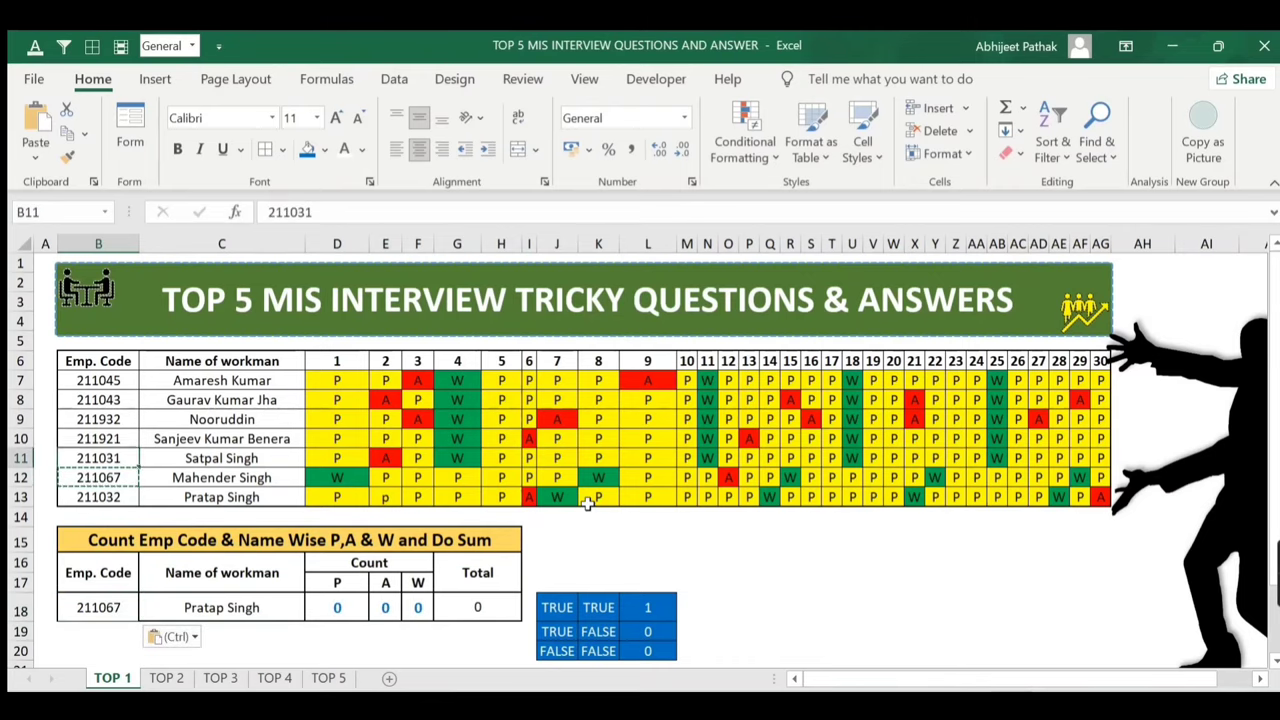
{"action": "key", "text": "Down"}
{"action": "key", "text": "Right"}
{"action": "key", "text": "ctrl+c"}
{"action": "key", "text": "Down"}
{"action": "key", "text": "Down"}
{"action": "key", "text": "Down"}
{"action": "key", "text": "Up"}
{"action": "key", "text": "ctrl+v"}
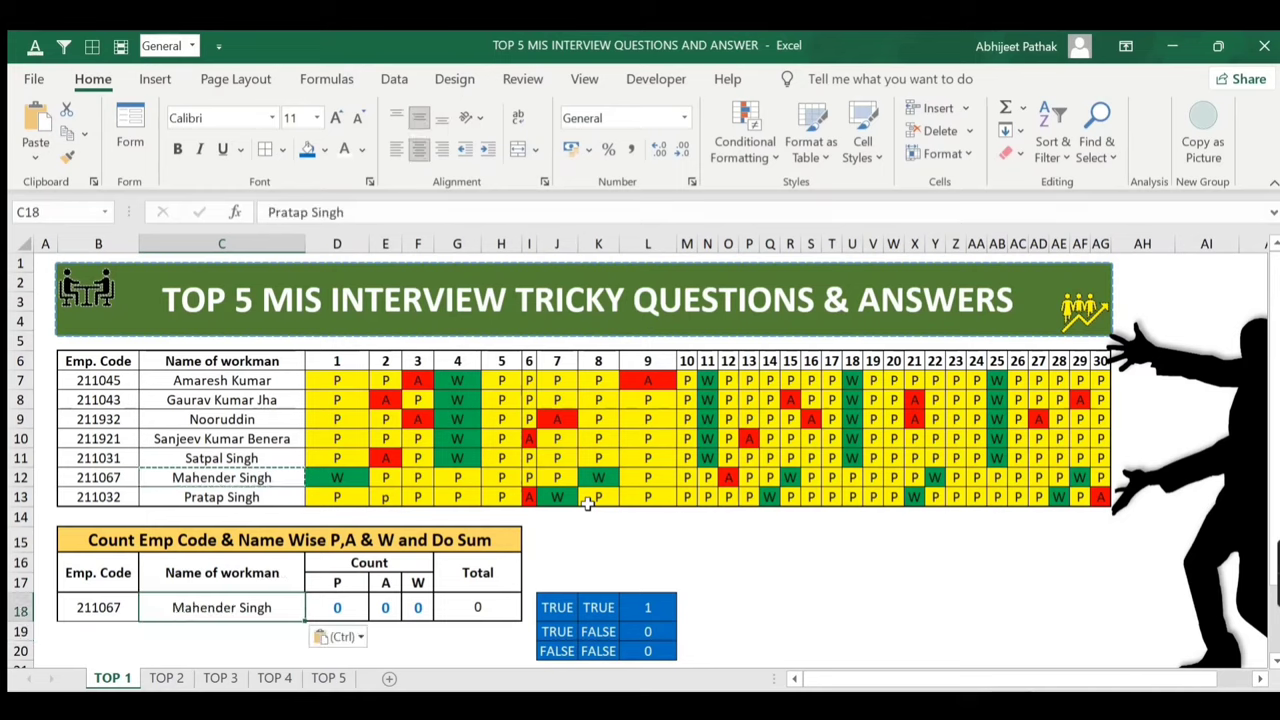
{"action": "key", "text": "Right"}
{"action": "key", "text": "Right"}
{"action": "key", "text": "Right"}
{"action": "key", "text": "Right"}
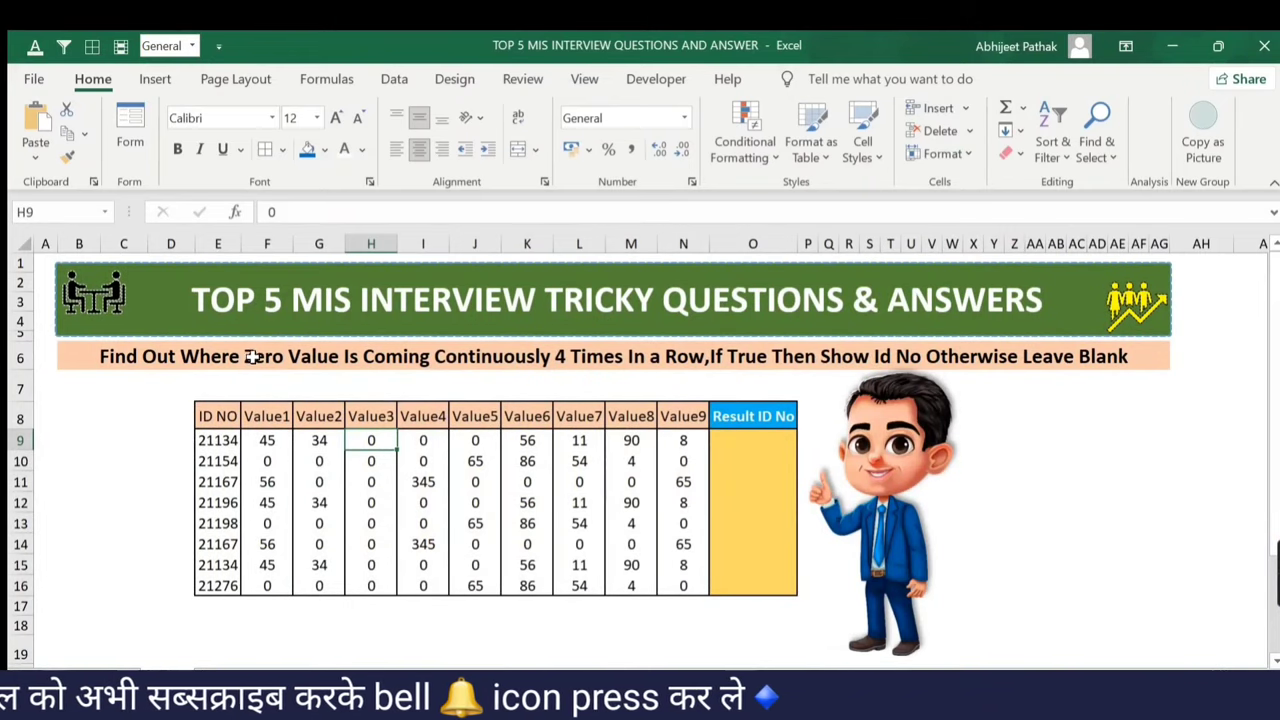
{"action": "left_click", "coordinate": [252, 380]}
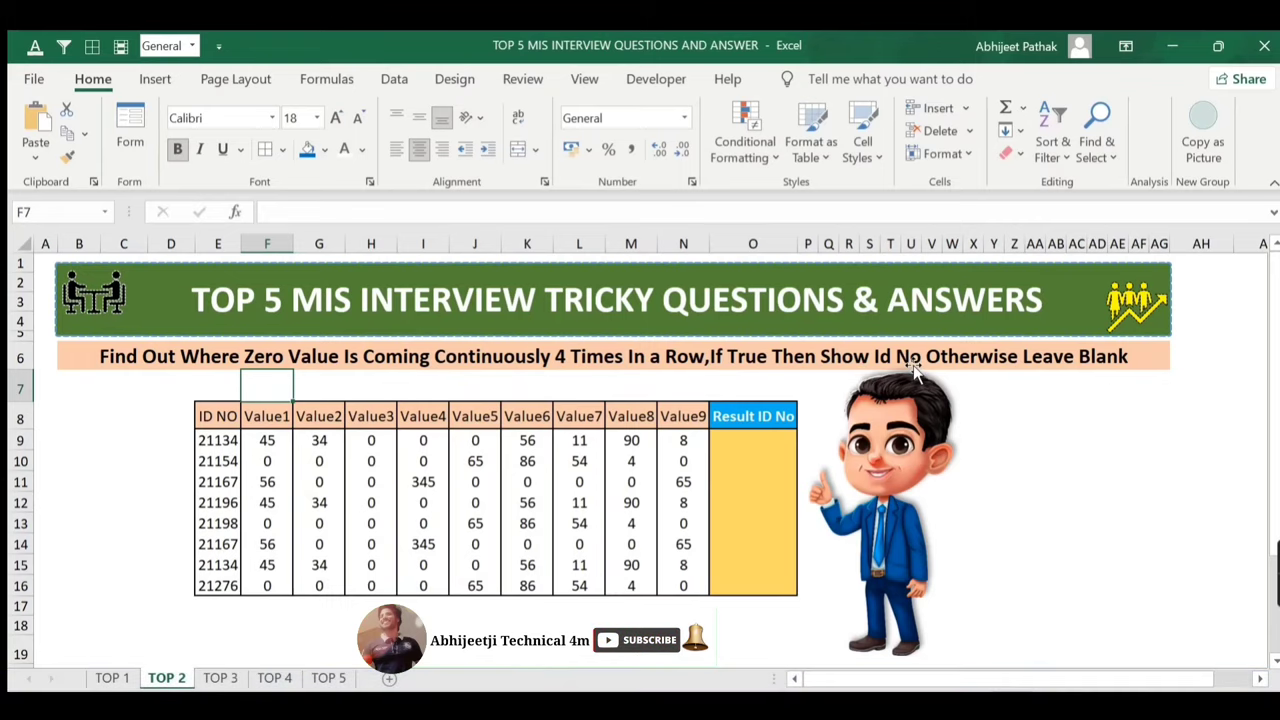
{"action": "key", "text": "Down"}
{"action": "key", "text": "Down"}
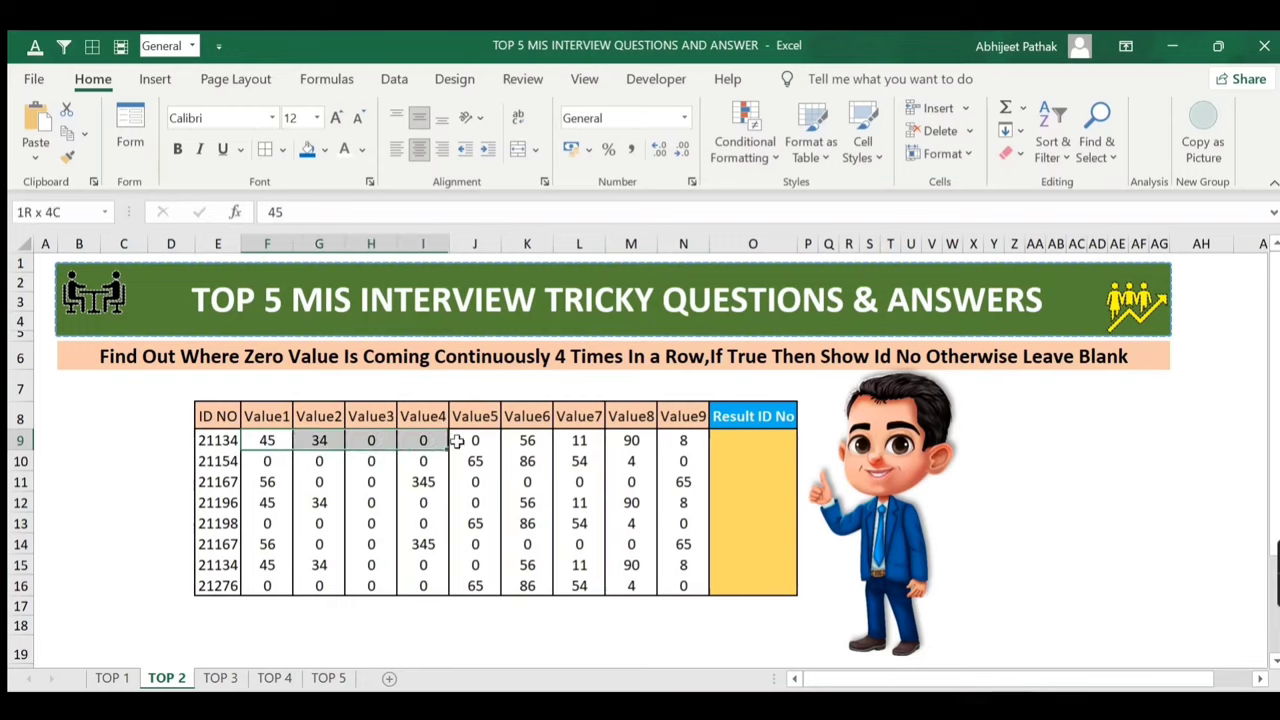
{"action": "left_click_drag", "start_coordinate": [269, 441], "coordinate": [683, 440]}
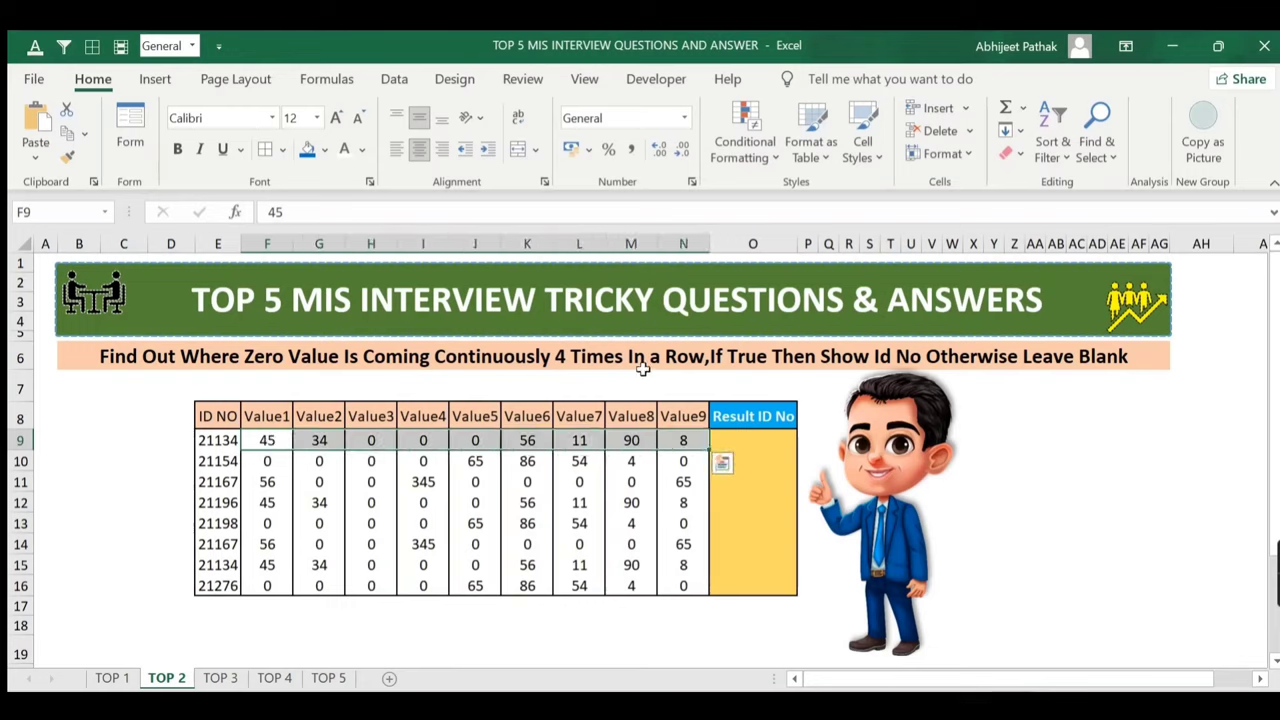
{"action": "left_click", "coordinate": [266, 462]}
{"action": "mouse_move", "coordinate": [266, 462]}
{"action": "left_mouse_down"}
{"action": "mouse_move", "coordinate": [423, 461]}
{"action": "mouse_move", "coordinate": [480, 440]}
{"action": "left_mouse_up"}
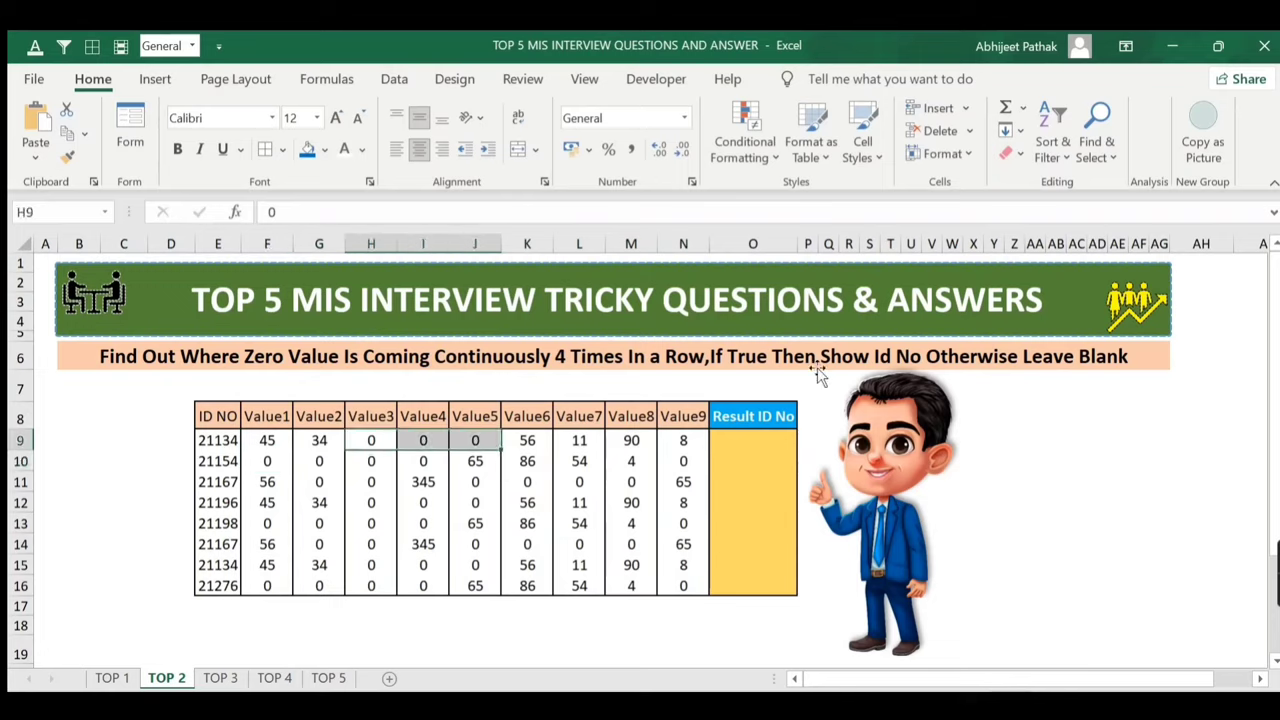
{"action": "left_click", "coordinate": [757, 447]}
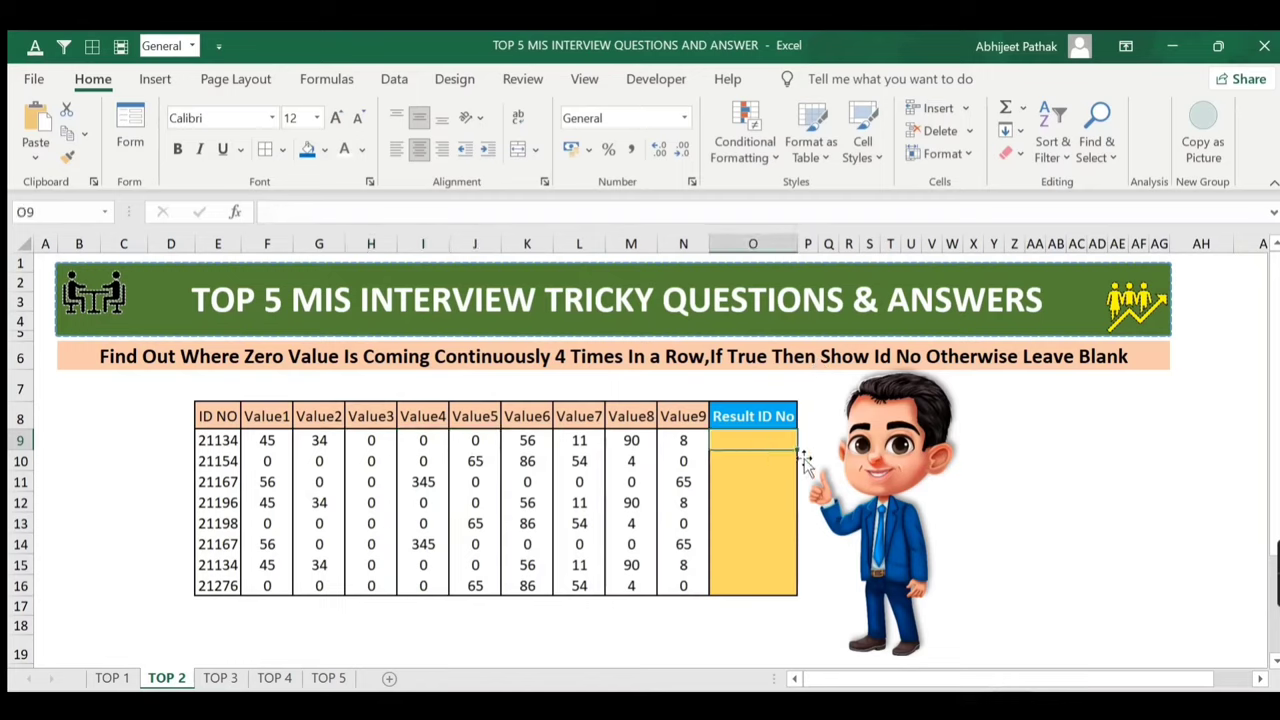
- Type =IF( in O9 to begin the Result ID No formula
{"action": "type", "text": "="}
{"action": "type", "text": "IF("}
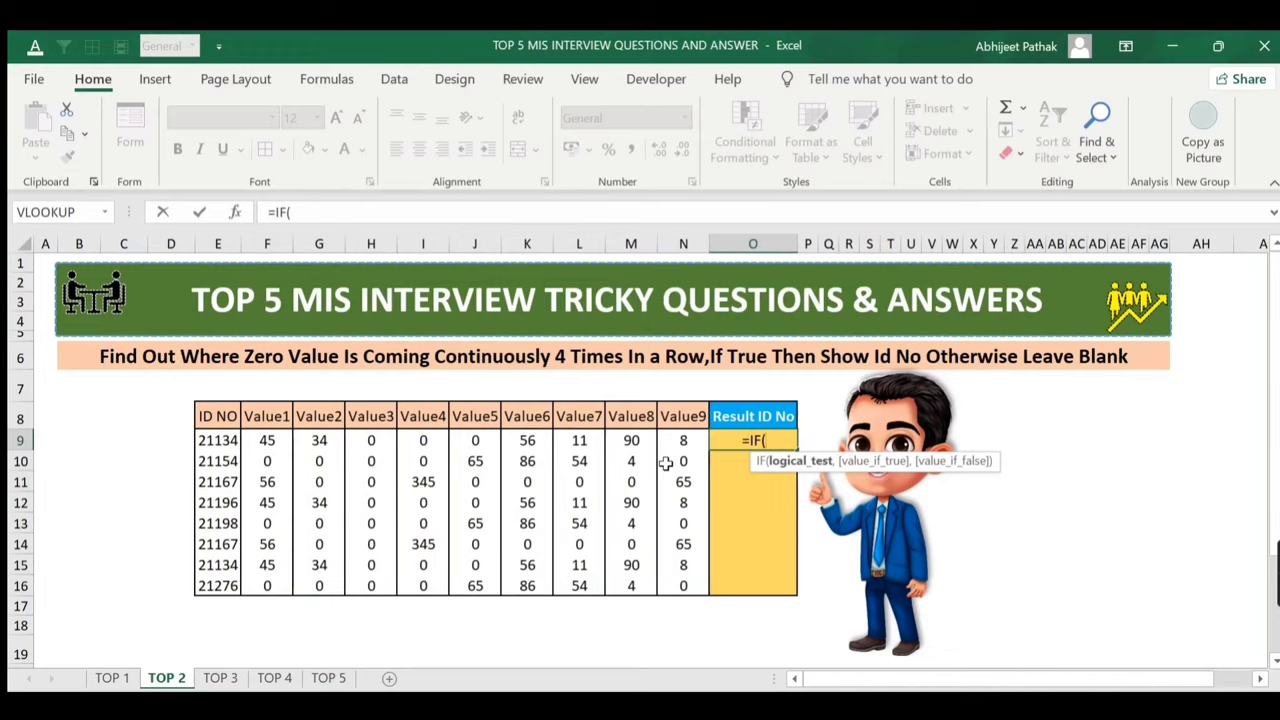
- Extend the O9 formula to =IF(SEARCH("0000", dismissing the missing-parenthesis error
{"action": "type", "text": "SEA"}
{"action": "key", "text": "BackSpace"}
{"action": "key", "text": "BackSpace"}
{"action": "type", "text": "EARCH("}
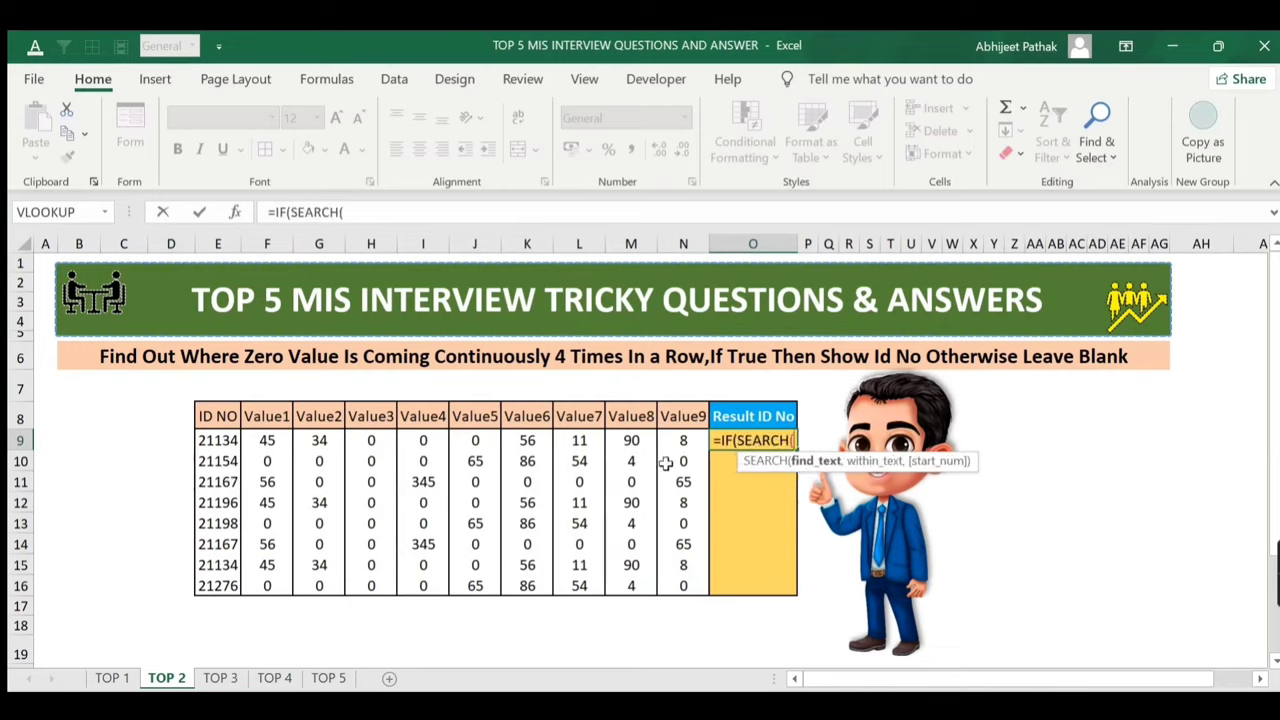
{"action": "type", "text": "\""}
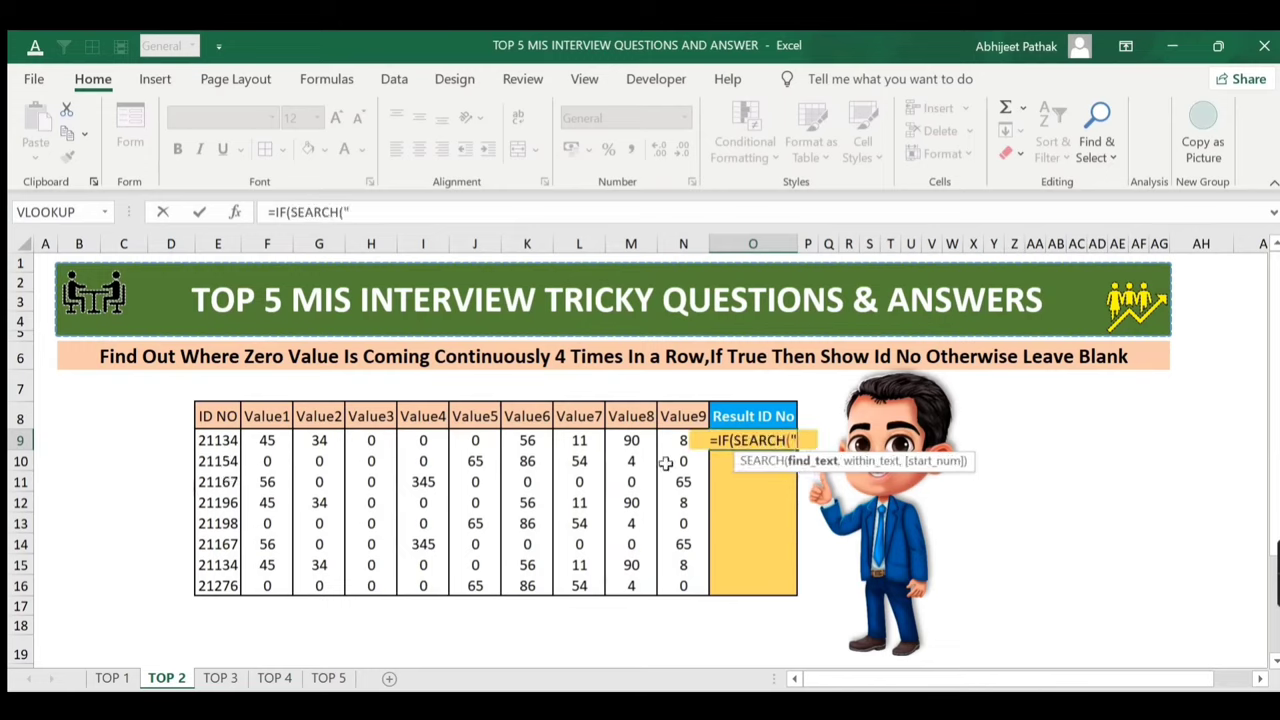
{"action": "type", "text": "00"}
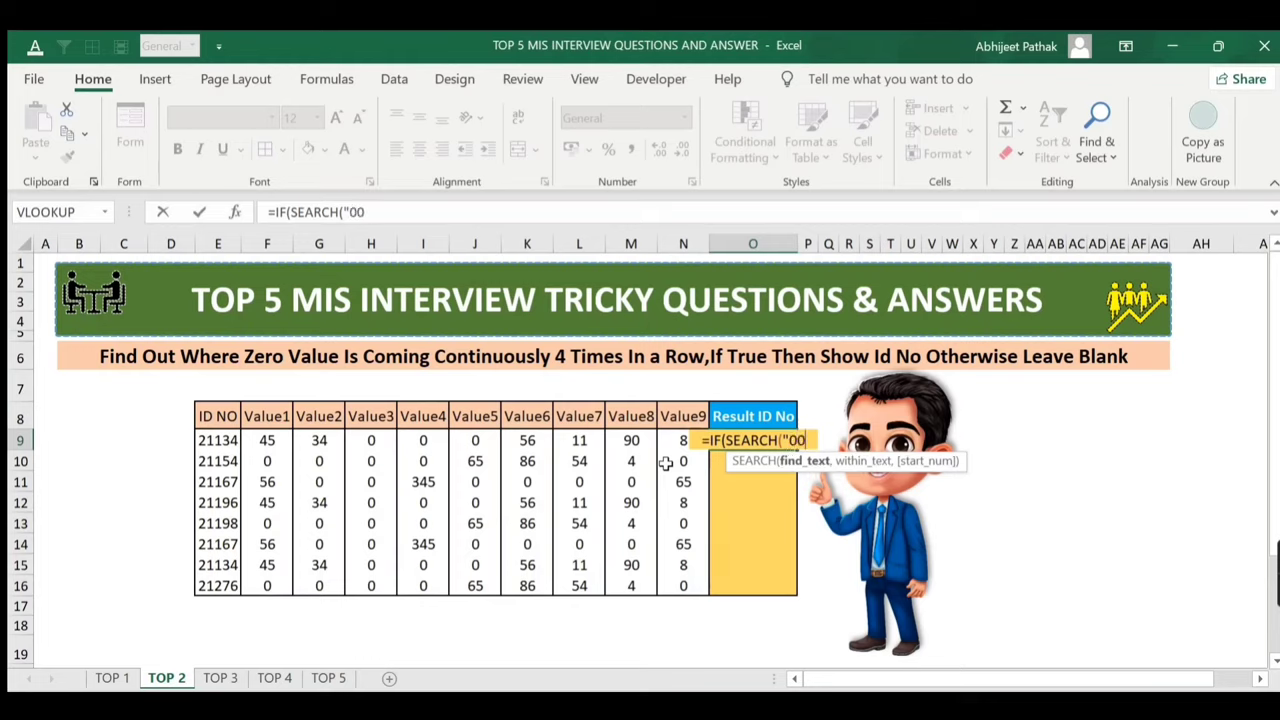
{"action": "type", "text": "0\""}
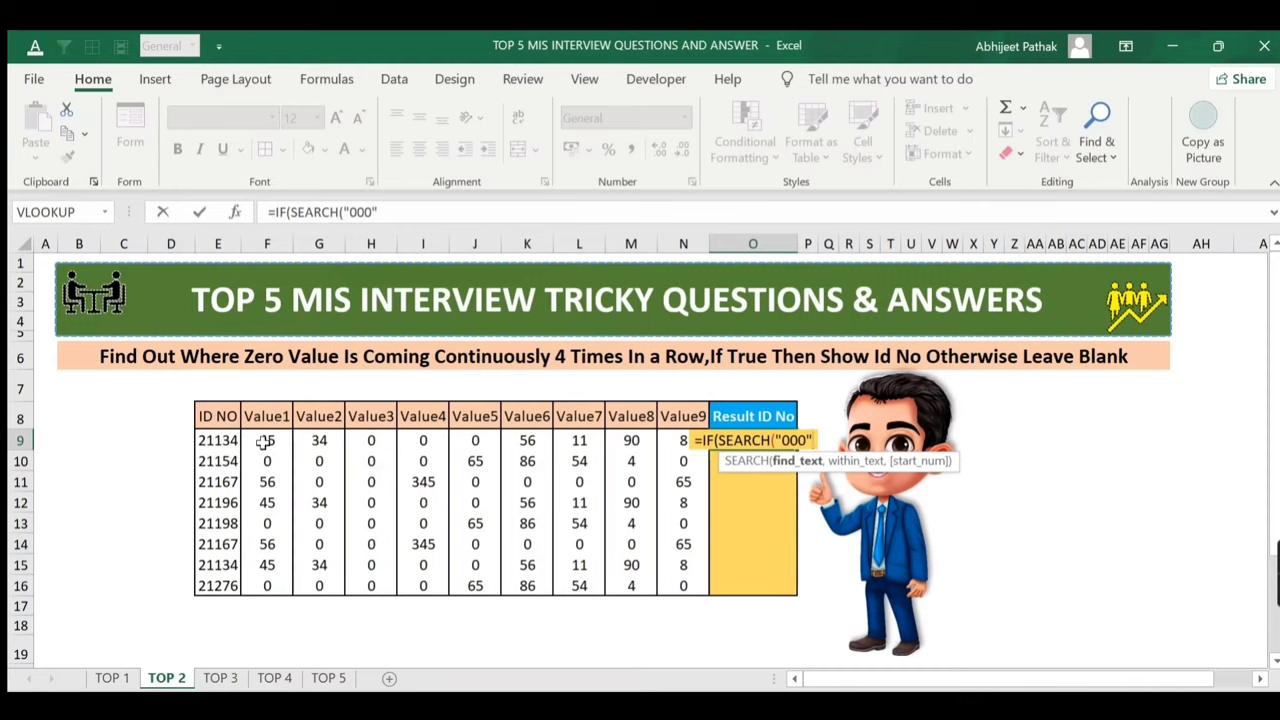
{"action": "key", "text": "Return"}
{"action": "left_click", "coordinate": [806, 360]}
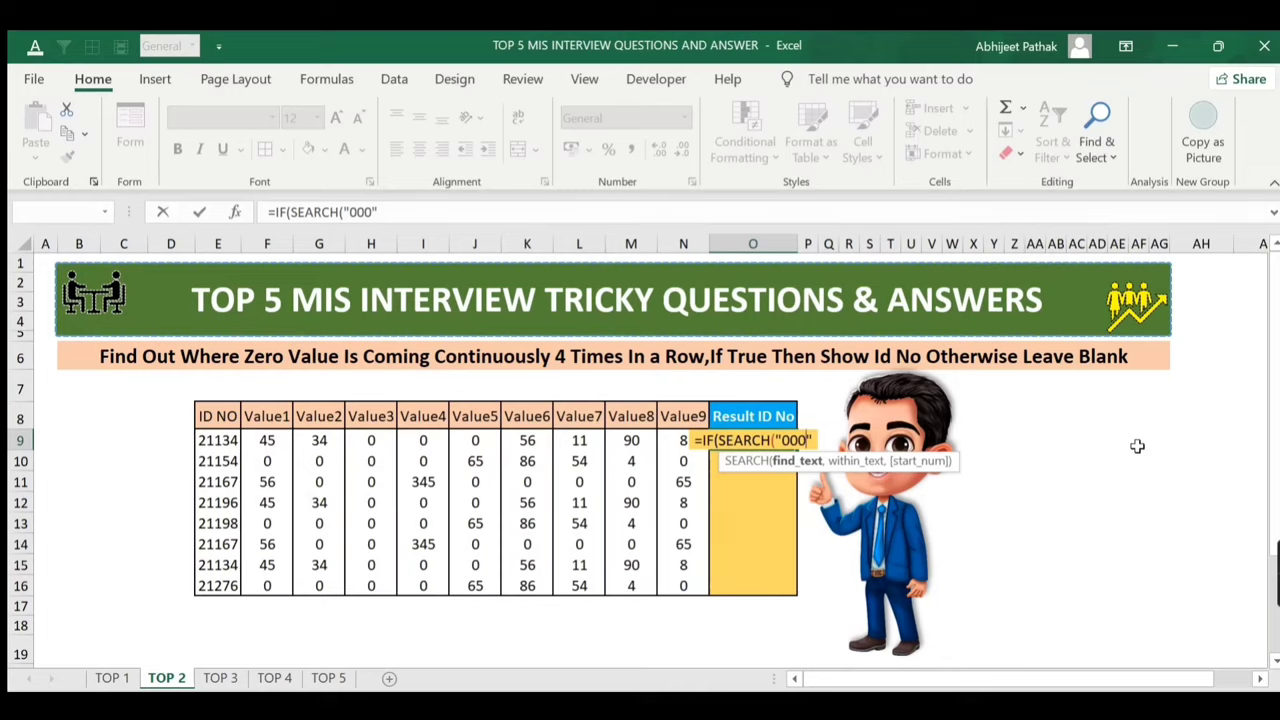
{"action": "type", "text": "0"}
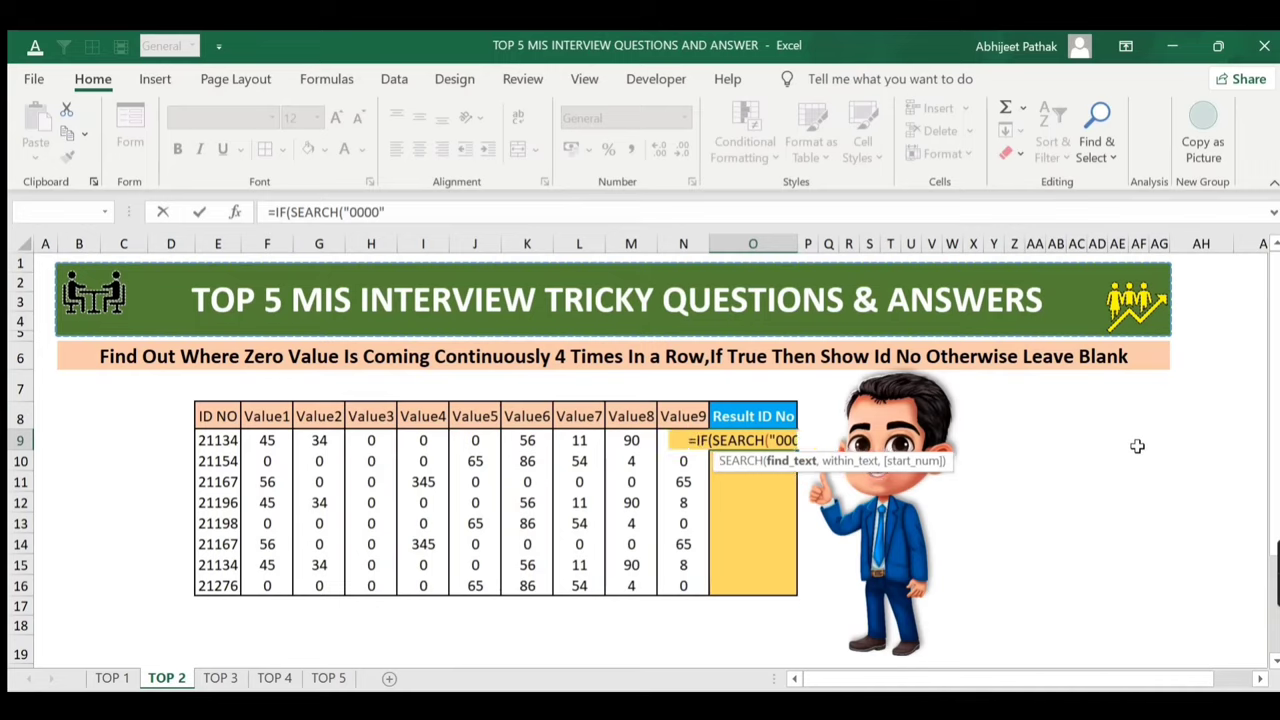
- Start CONCATENATE inside the O9 SEARCH formula and add F9 through I9, comma-separated
{"action": "type", "text": ",conca"}
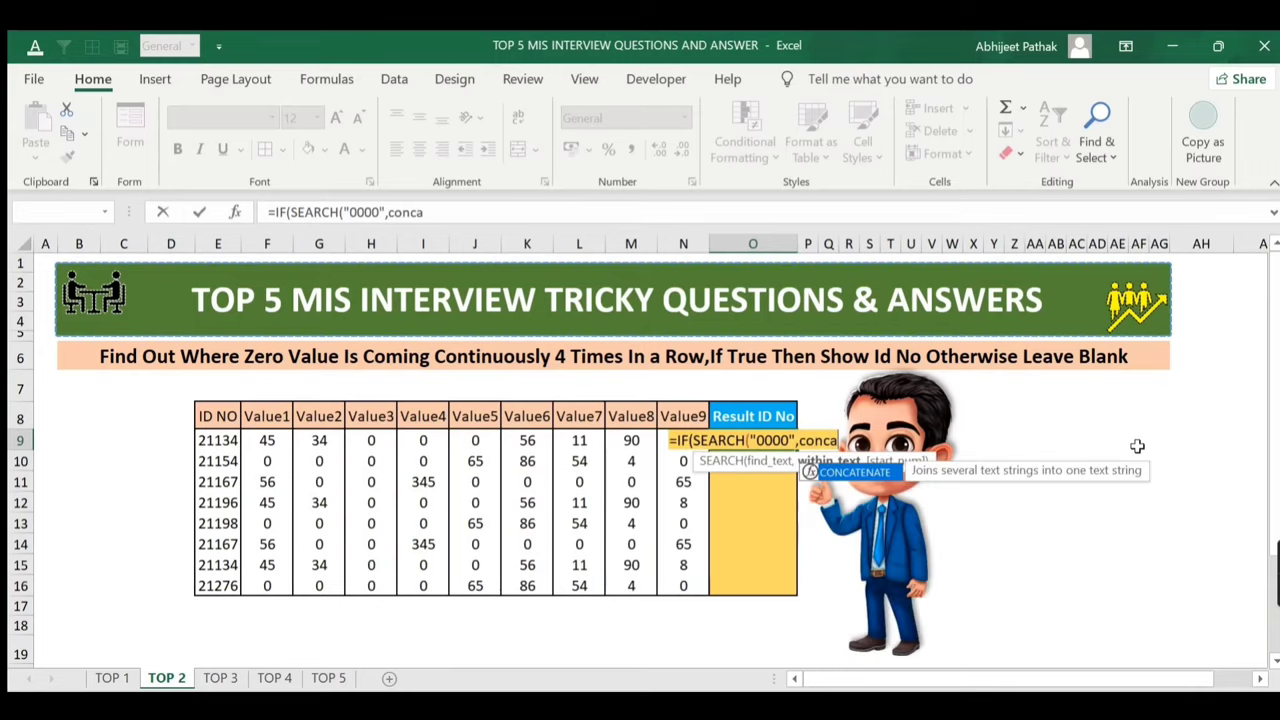
{"action": "type", "text": "te"}
{"action": "key", "text": "Tab"}
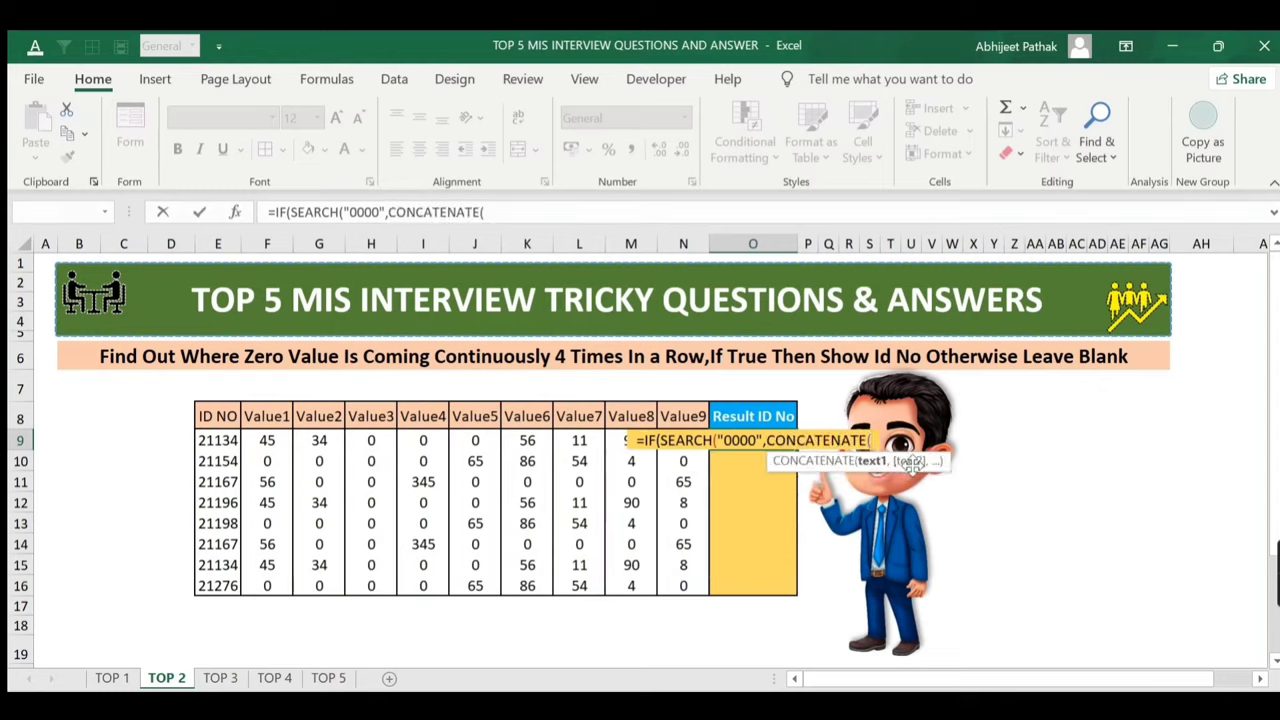
{"action": "left_click", "coordinate": [274, 442]}
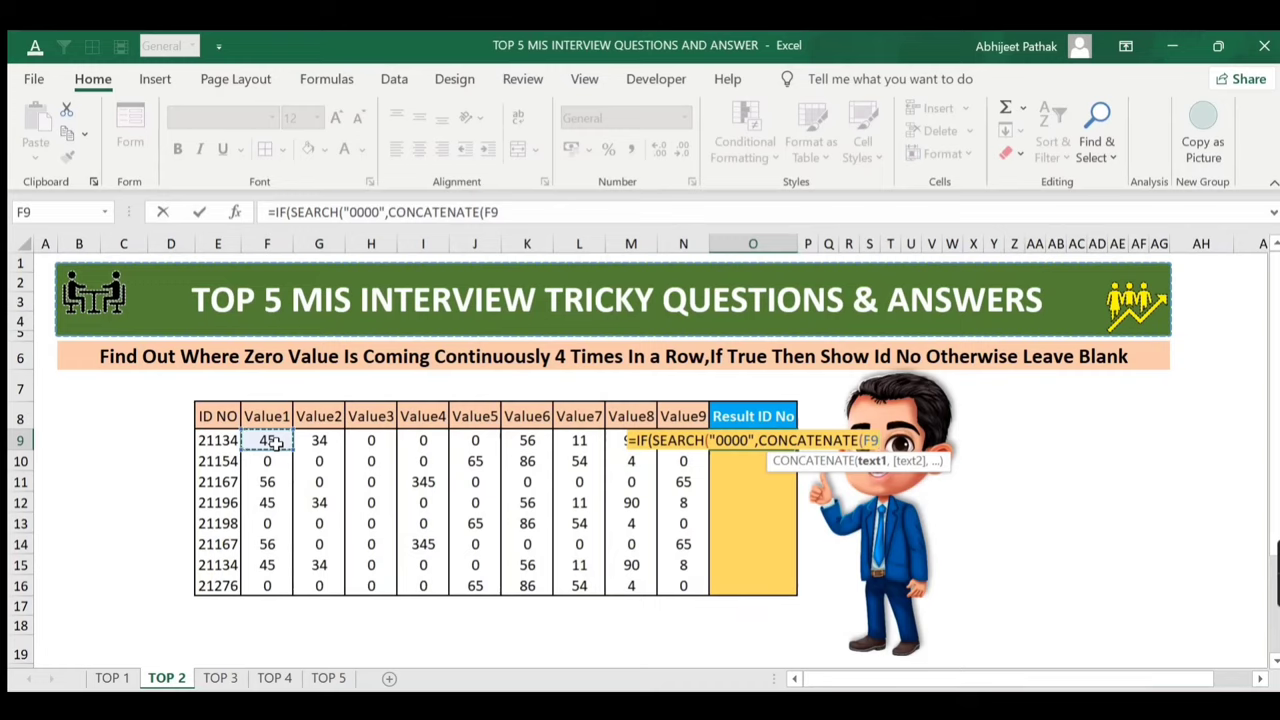
{"action": "type", "text": ","}
{"action": "key", "text": "Left"}
{"action": "key", "text": "Left"}
{"action": "key", "text": "Left"}
{"action": "key", "text": "Left"}
{"action": "key", "text": "Left"}
{"action": "key", "text": "Left"}
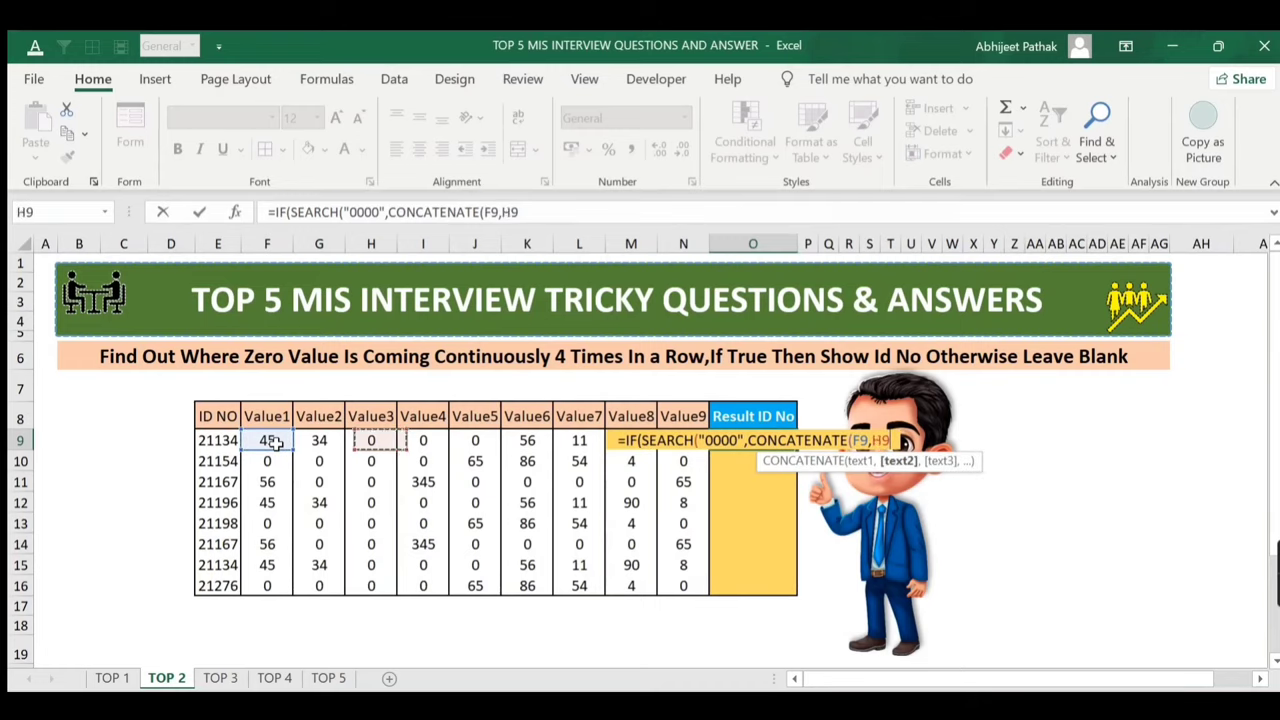
{"action": "key", "text": "Left"}
{"action": "key", "text": "Left"}
{"action": "type", "text": ","}
{"action": "key", "text": "Left"}
{"action": "key", "text": "Left"}
{"action": "key", "text": "Left"}
{"action": "key", "text": "Left"}
{"action": "key", "text": "Left"}
{"action": "key", "text": "Left"}
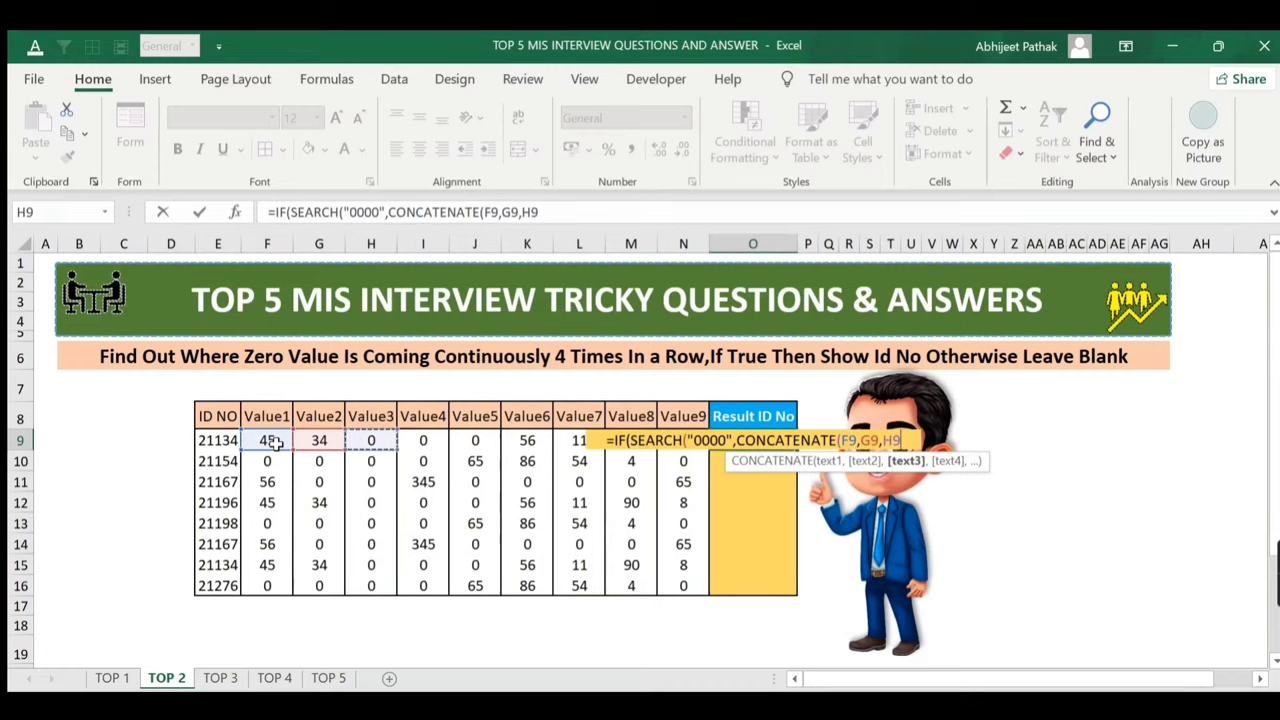
{"action": "type", "text": ","}
{"action": "key", "text": "Left"}
{"action": "key", "text": "Left"}
{"action": "key", "text": "Left"}
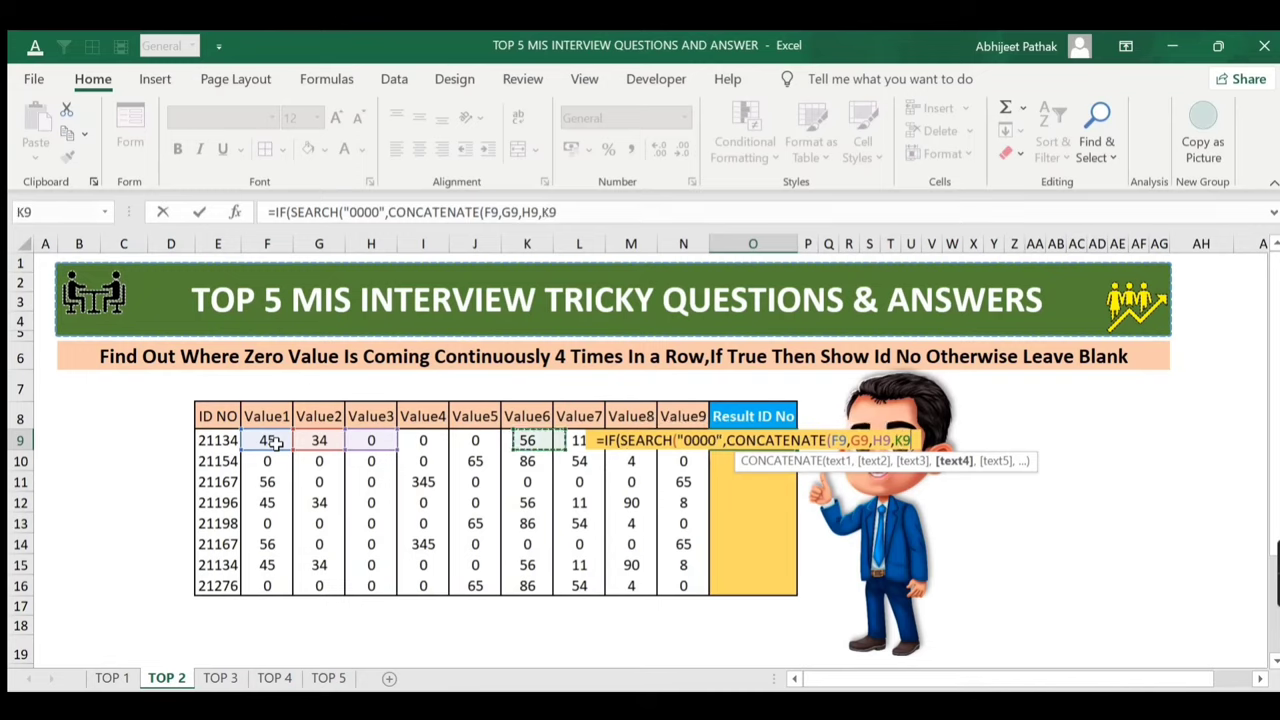
{"action": "key", "text": "Left"}
{"action": "key", "text": "Left"}
{"action": "key", "text": "Left"}
{"action": "type", "text": ","}
- Add J9 through N9 to the CONCATENATE and close it with two parentheses
{"action": "key", "text": "Left"}
{"action": "key", "text": "Left"}
{"action": "key", "text": "Left"}
{"action": "key", "text": "Left"}
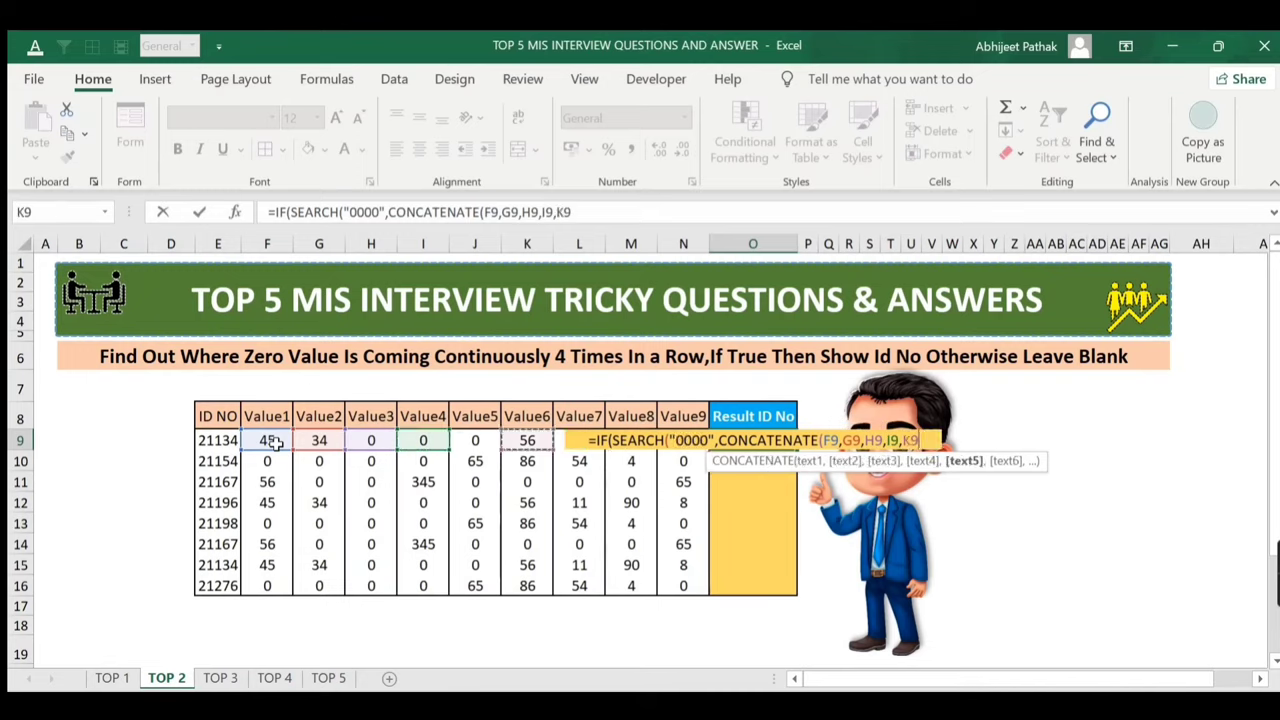
{"action": "key", "text": "Left"}
{"action": "type", "text": ","}
{"action": "key", "text": "Left"}
{"action": "key", "text": "Left"}
{"action": "key", "text": "Left"}
{"action": "key", "text": "Left"}
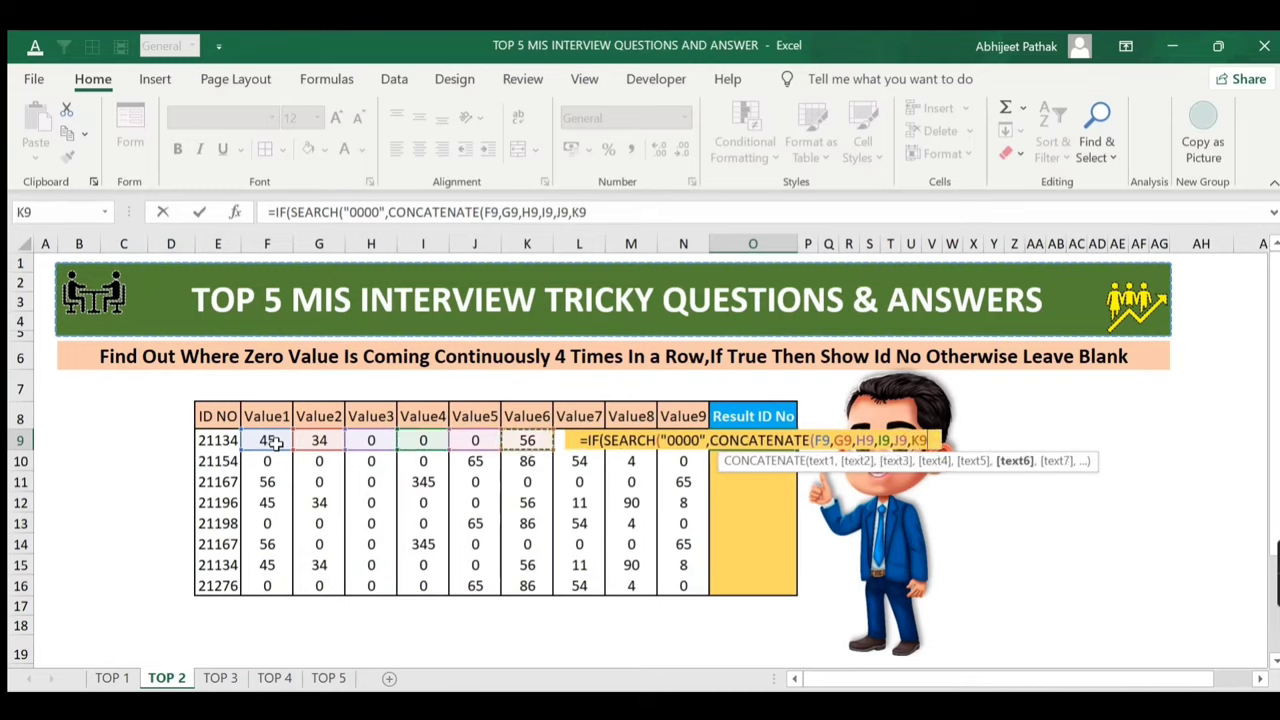
{"action": "type", "text": ","}
{"action": "key", "text": "Left"}
{"action": "key", "text": "Left"}
{"action": "key", "text": "Left"}
{"action": "type", "text": ","}
{"action": "key", "text": "Left"}
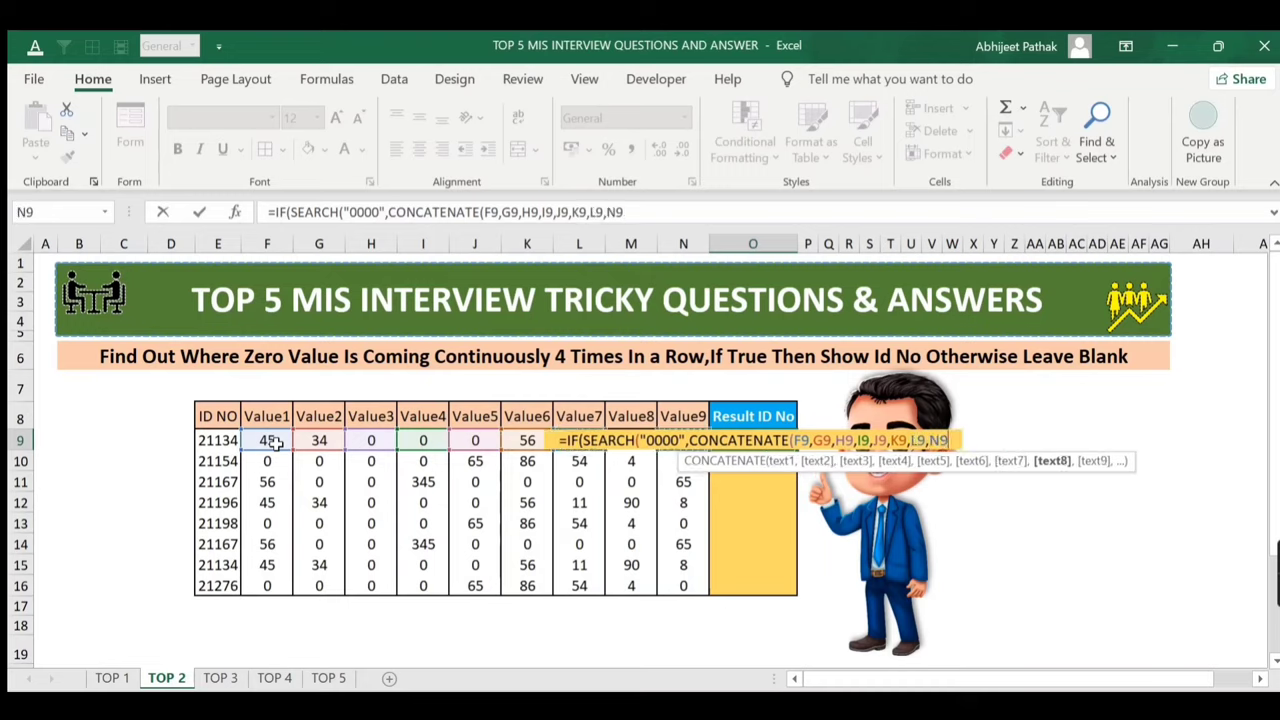
{"action": "key", "text": "Left"}
{"action": "type", "text": ","}
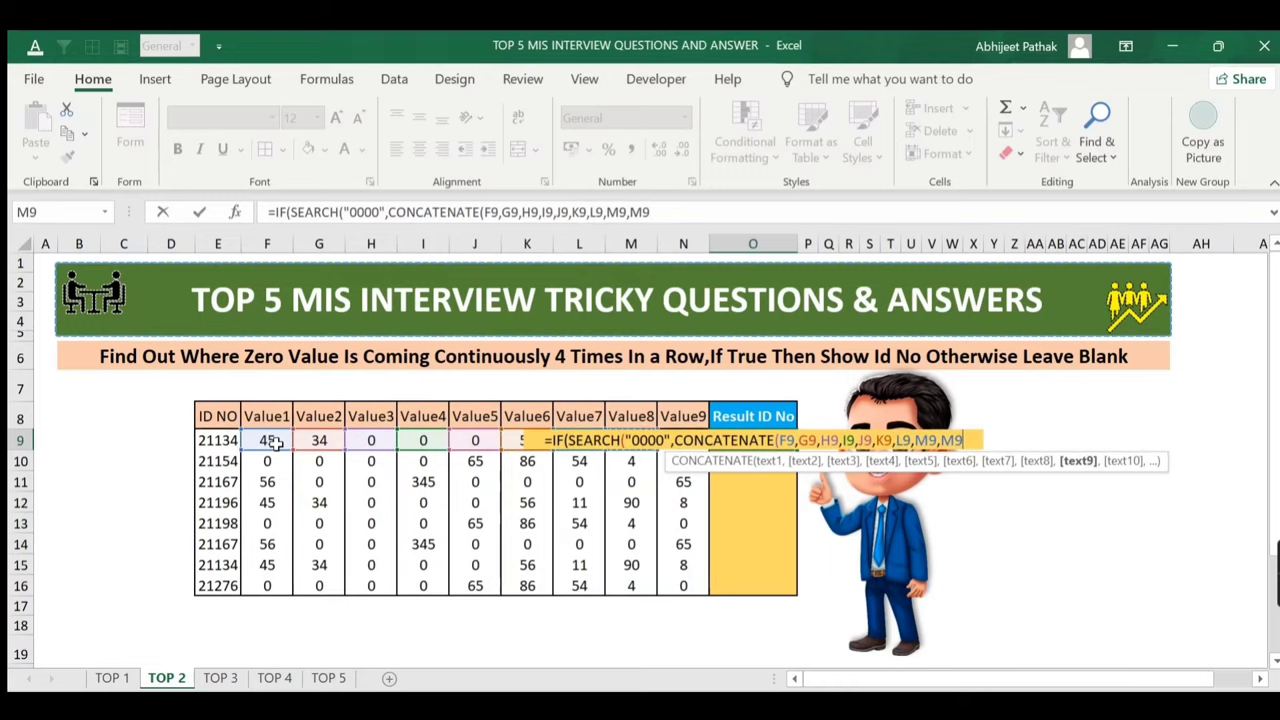
{"action": "key", "text": "Left"}
{"action": "type", "text": ")"}
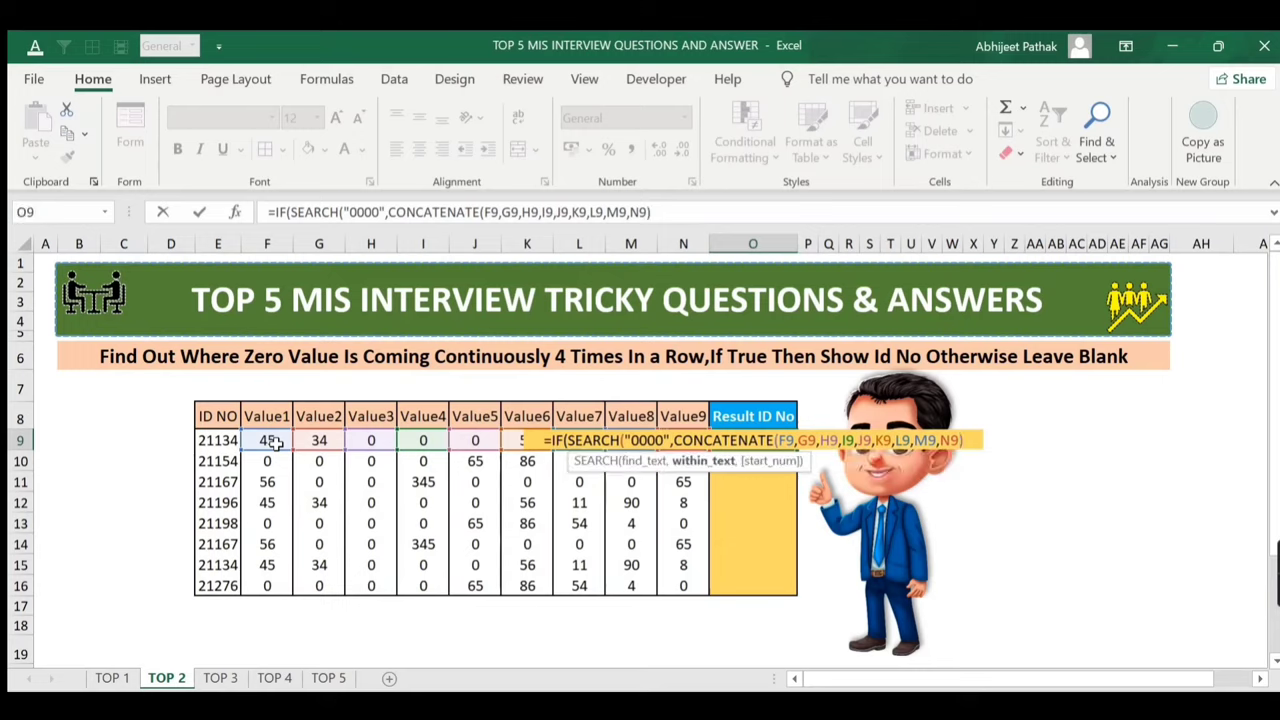
{"action": "type", "text": ","}
{"action": "key", "text": "BackSpace"}
{"action": "type", "text": ")"}
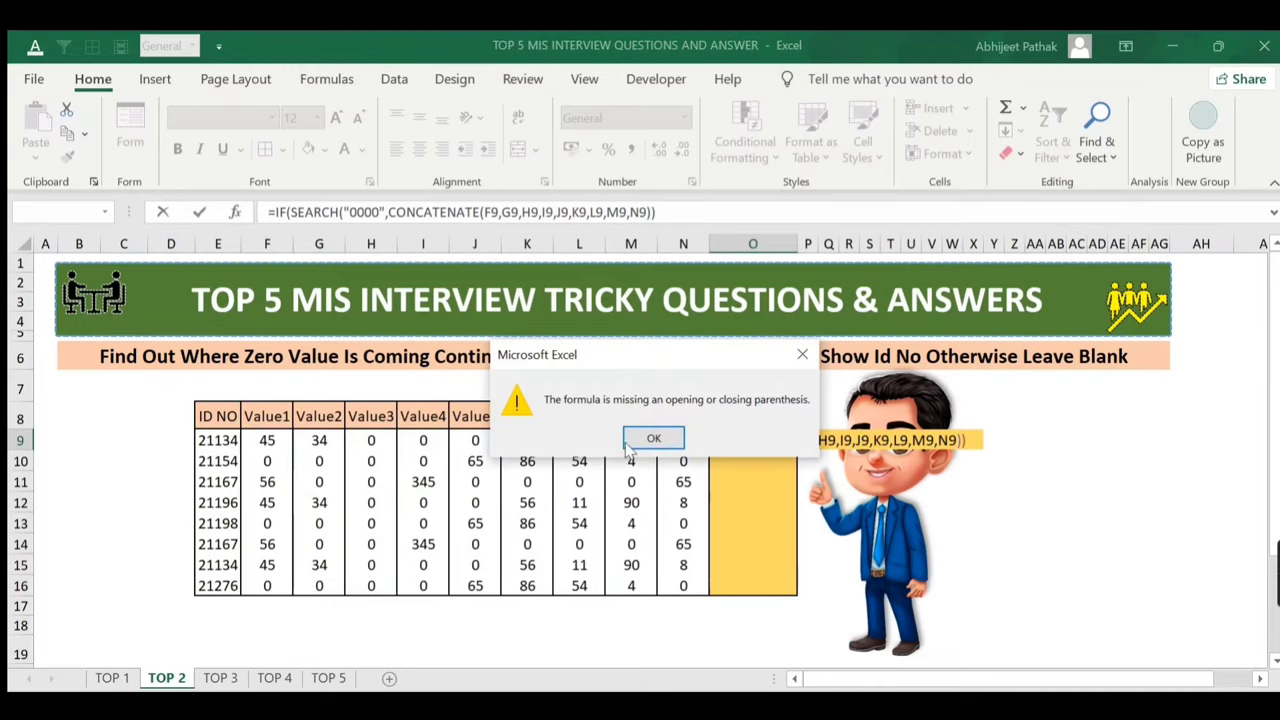
- Complete O9 as =IF(SEARCH("0000",CONCATENATE(F9…N9)),E9,"") and fill it down to O16
{"action": "left_click", "coordinate": [630, 444]}
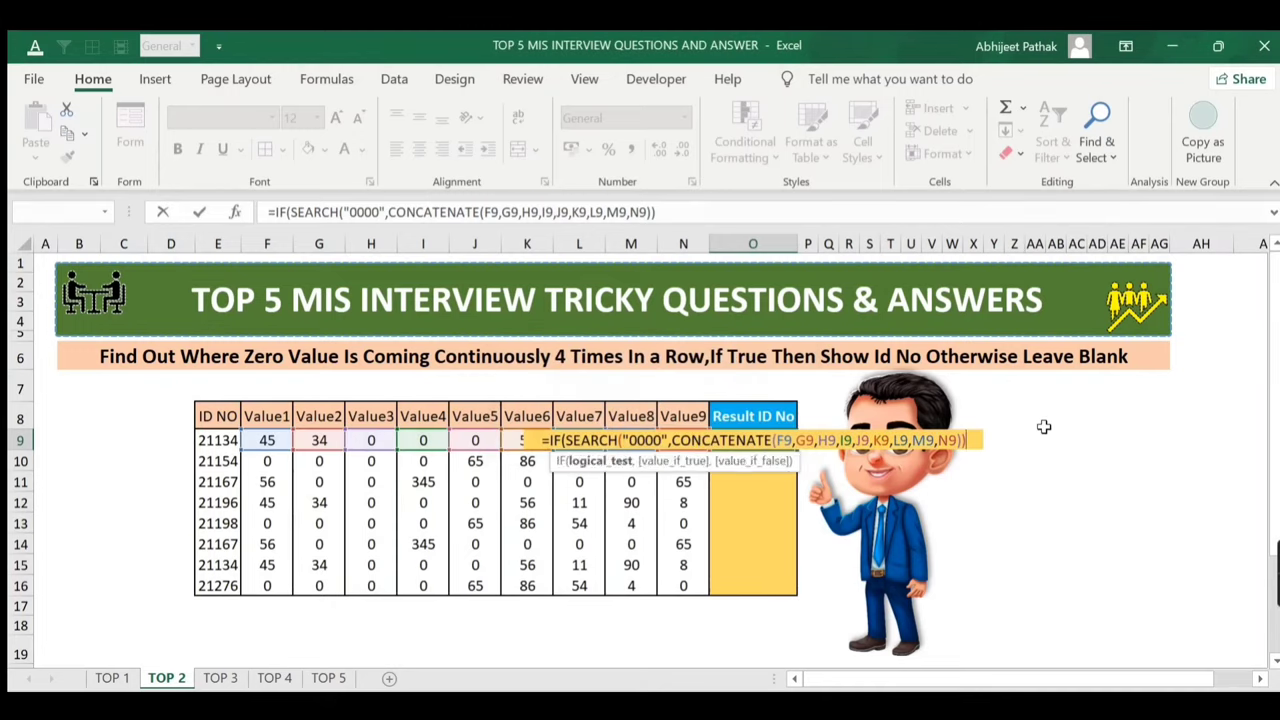
{"action": "type", "text": ","}
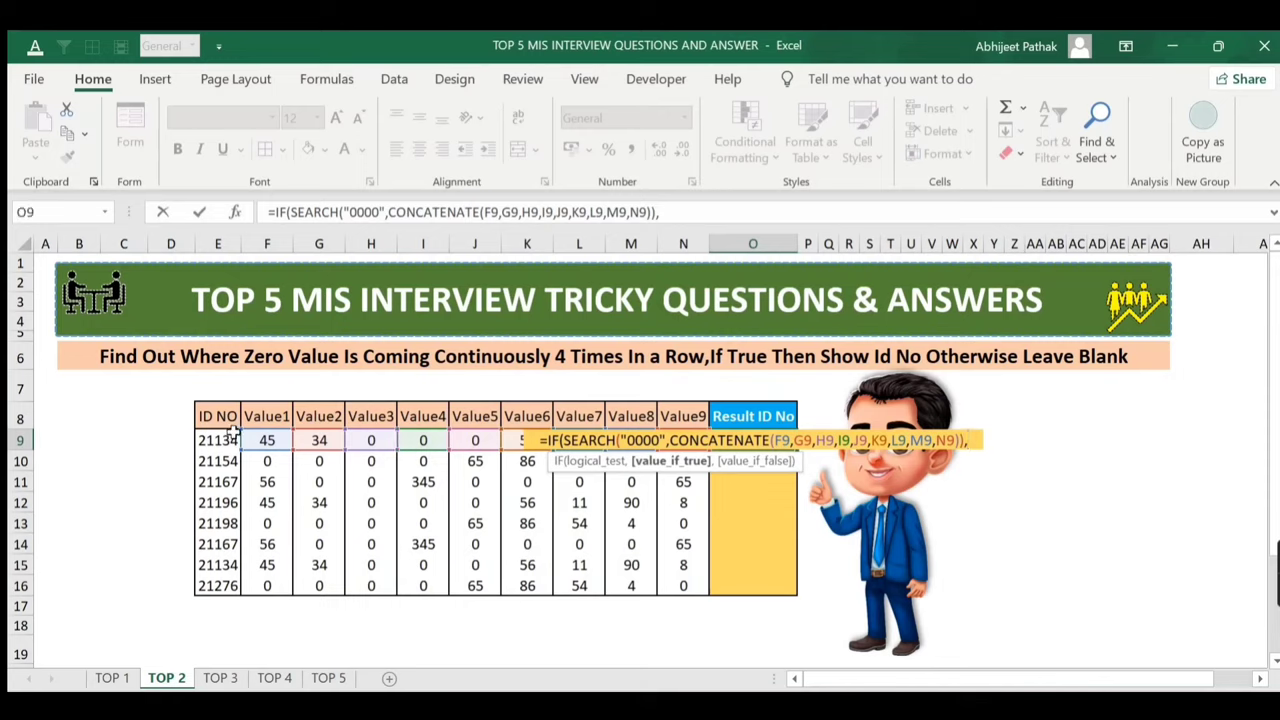
{"action": "left_click", "coordinate": [230, 437]}
{"action": "type", "text": ","}
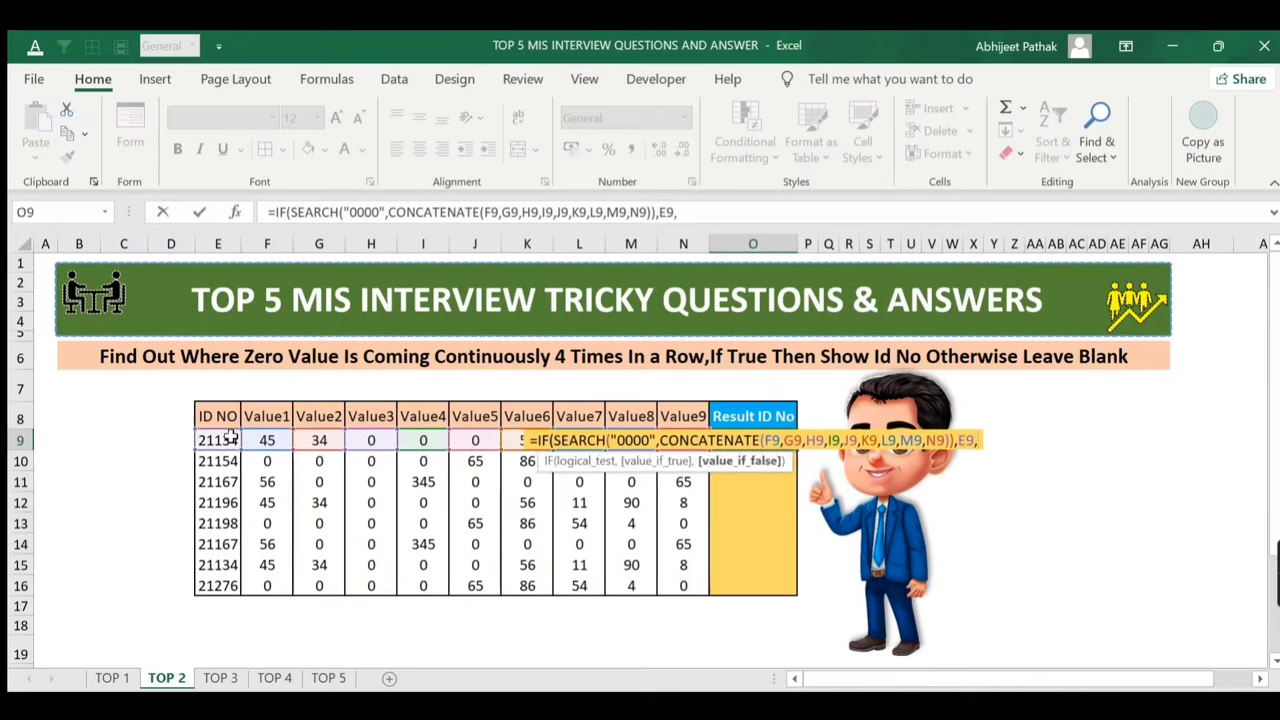
{"action": "type", "text": "\"\")"}
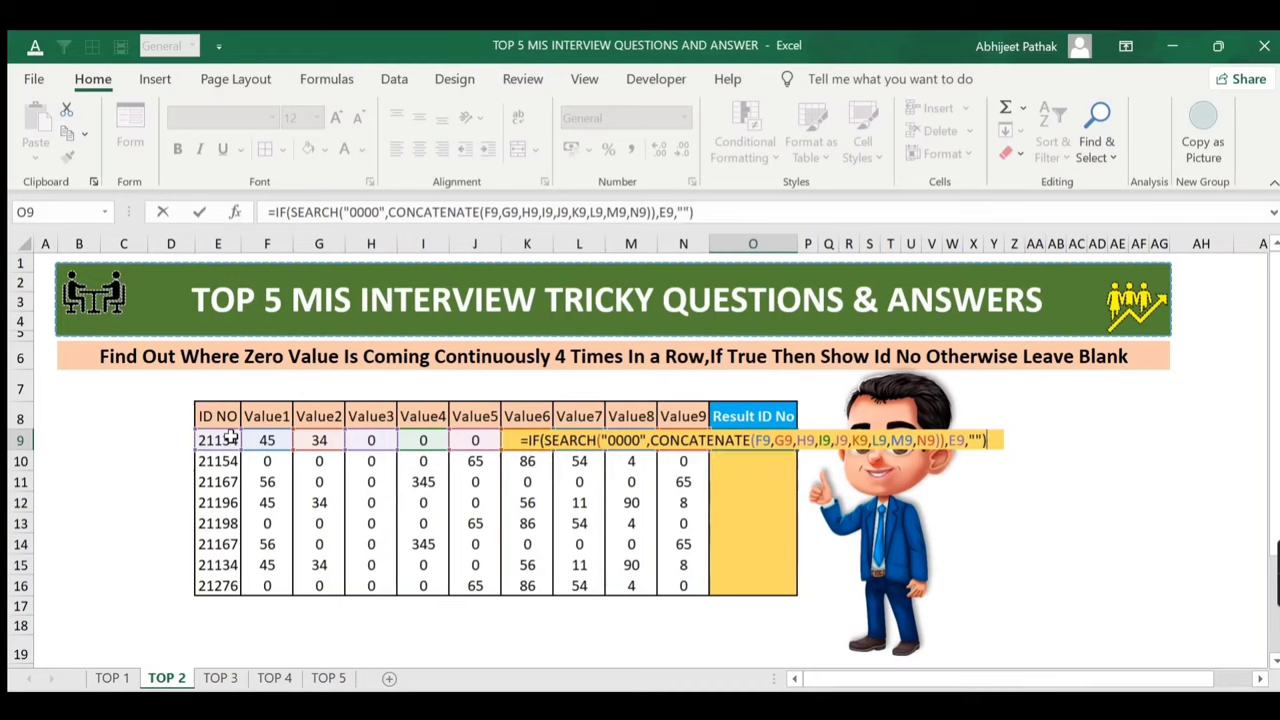
{"action": "key", "text": "ctrl+Return"}
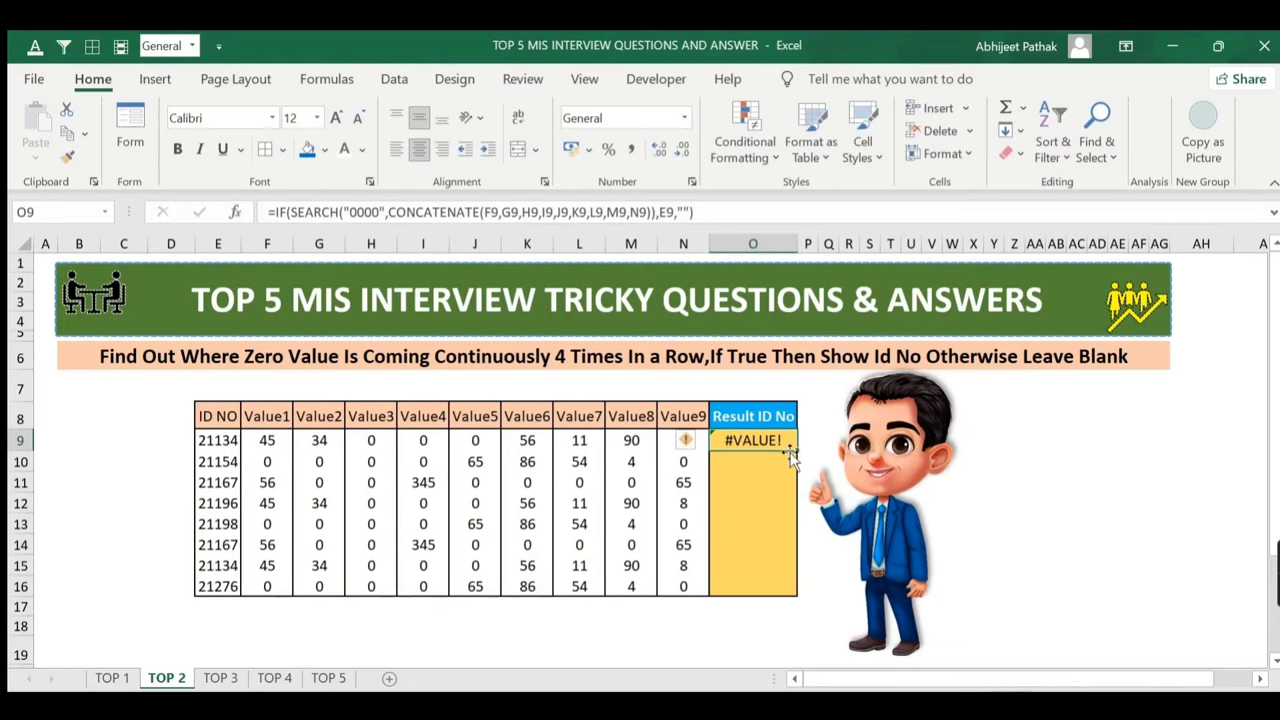
{"action": "left_click_drag", "start_coordinate": [799, 451], "coordinate": [806, 594]}
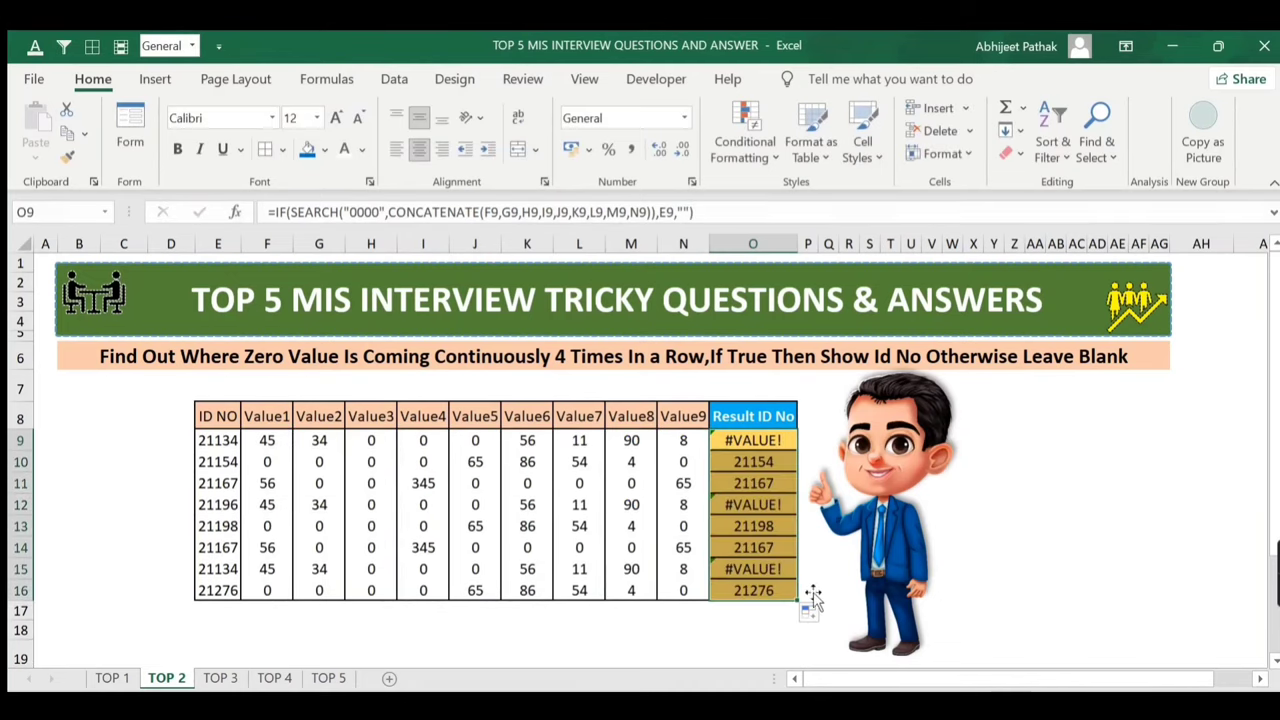
- Highlight the four consecutive zeros in row 10 to verify the match, then reselect O9
{"action": "left_click", "coordinate": [752, 462]}
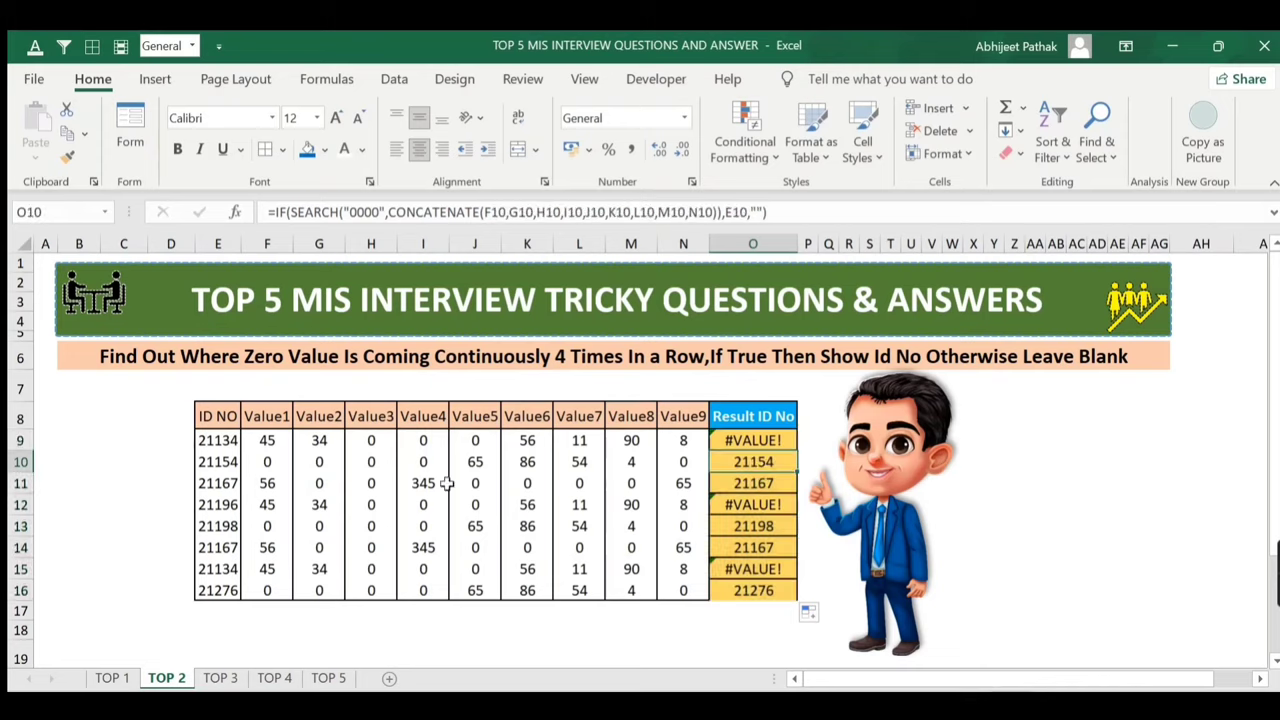
{"action": "left_click", "coordinate": [270, 462]}
{"action": "left_click_drag", "start_coordinate": [272, 463], "coordinate": [423, 462]}
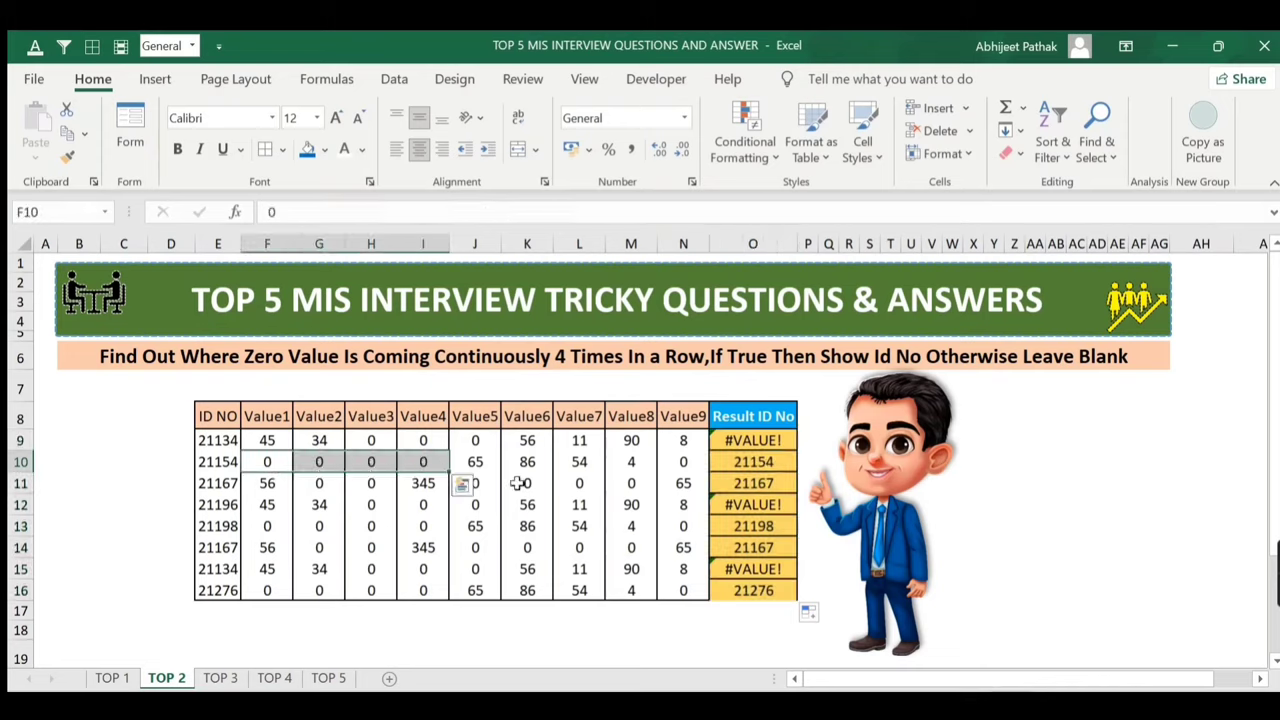
{"action": "left_click", "coordinate": [768, 461]}
{"action": "left_click", "coordinate": [770, 490]}
{"action": "left_click", "coordinate": [758, 438]}
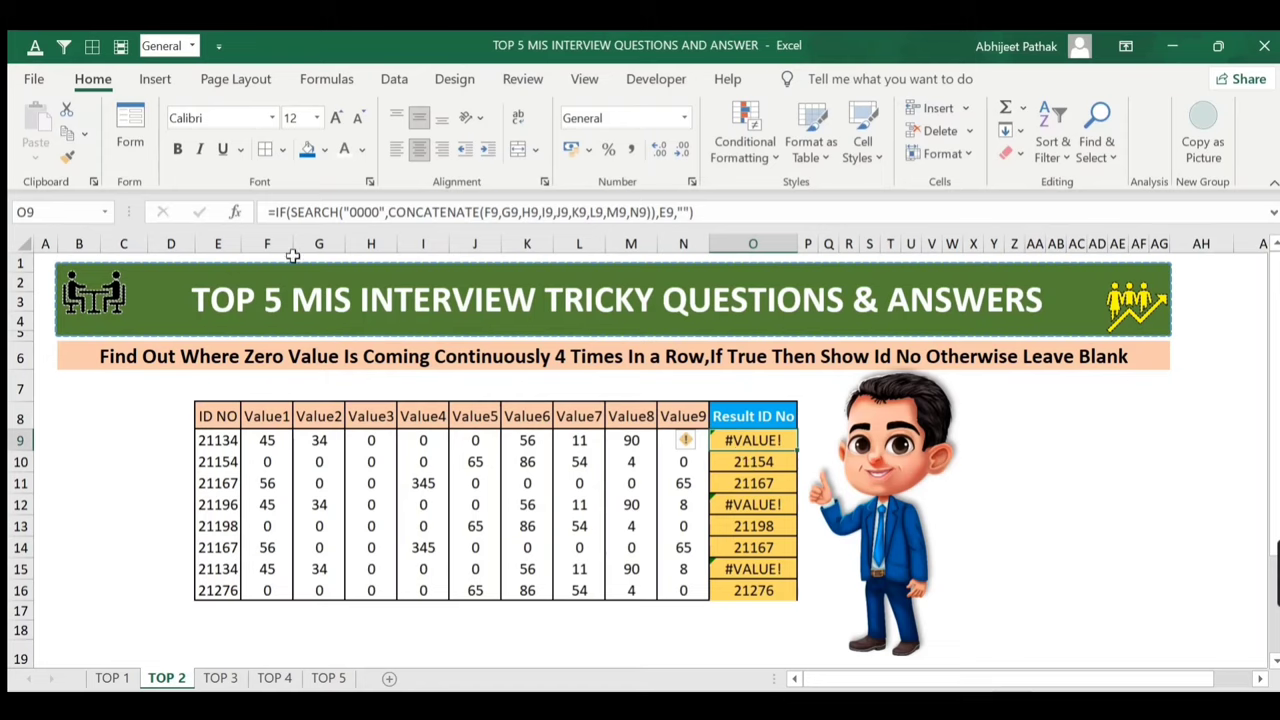
- Wrap the O9 formula in IFERROR(…,"") and fill it down through O16
{"action": "left_click", "coordinate": [274, 212]}
{"action": "type", "text": "I"}
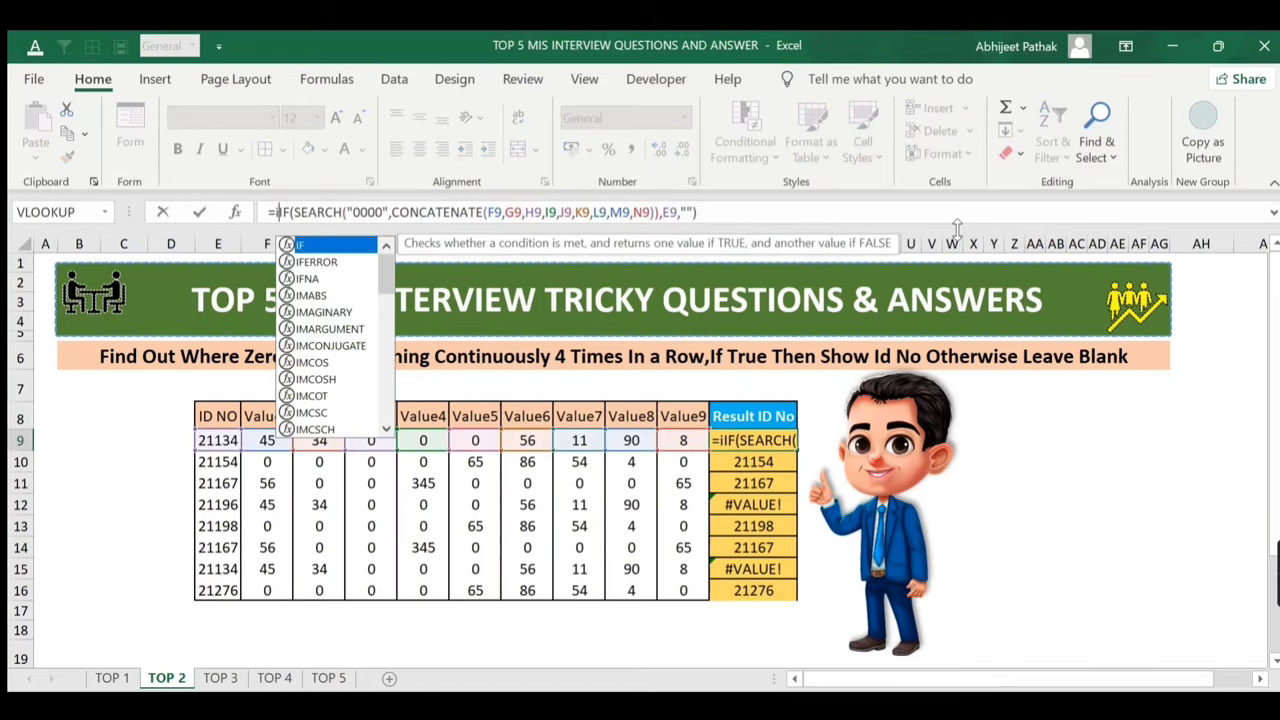
{"action": "type", "text": "FE"}
{"action": "key", "text": "Tab"}
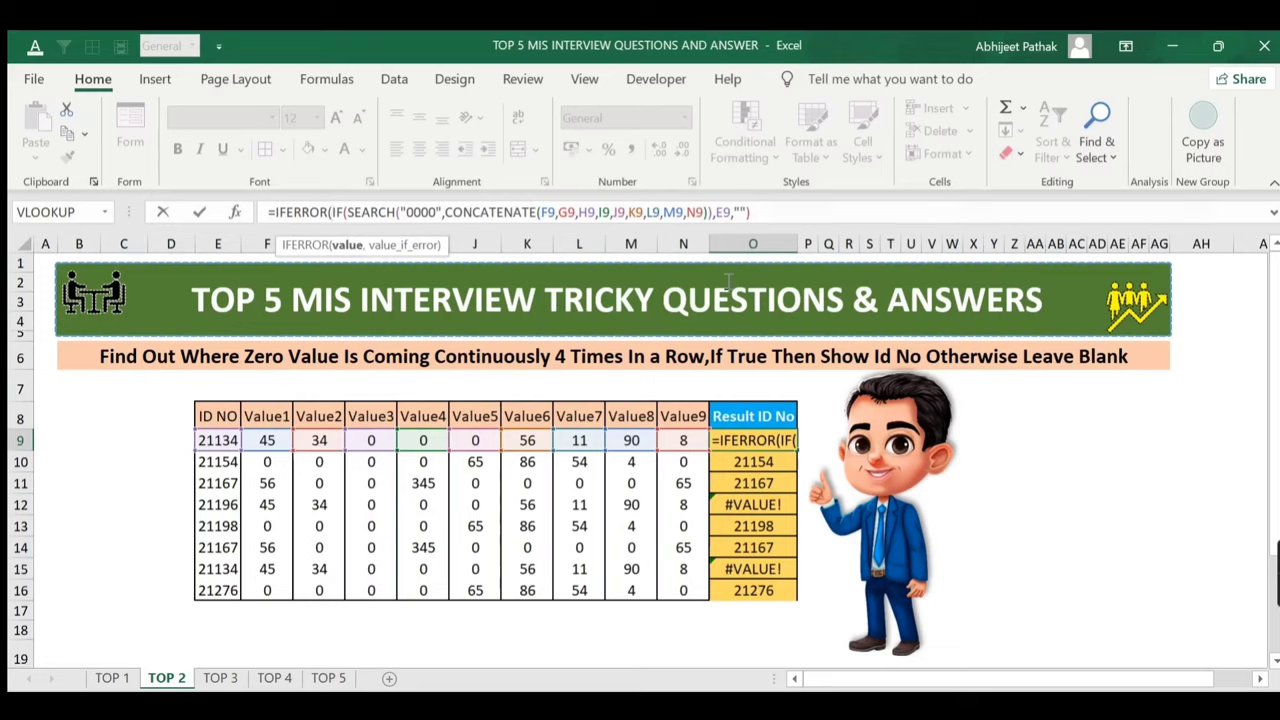
{"action": "left_click", "coordinate": [788, 222]}
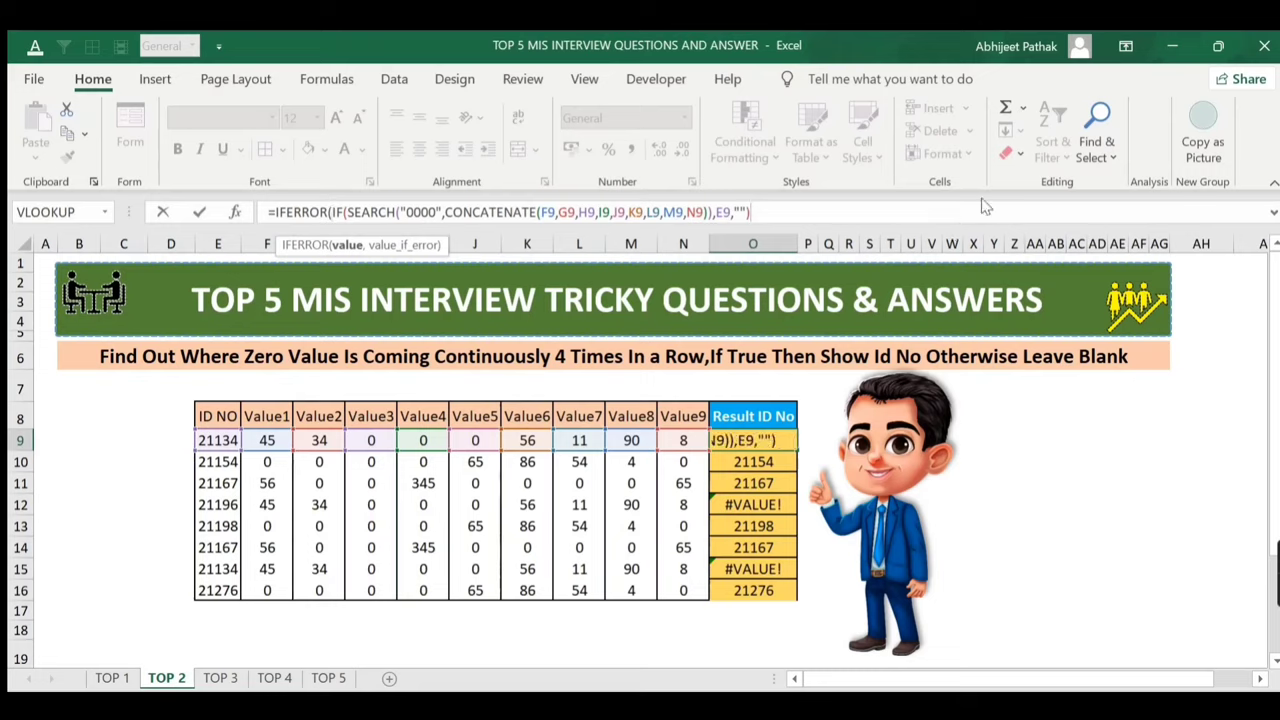
{"action": "type", "text": ","}
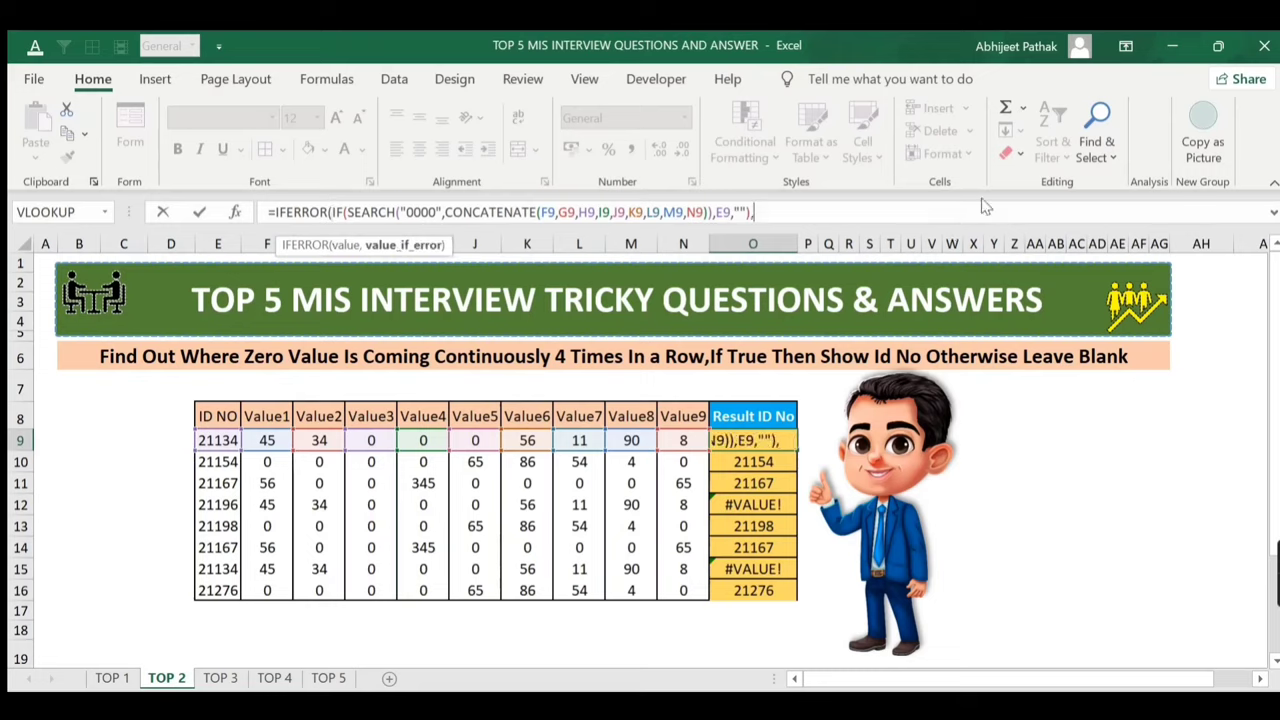
{"action": "type", "text": "\"\")"}
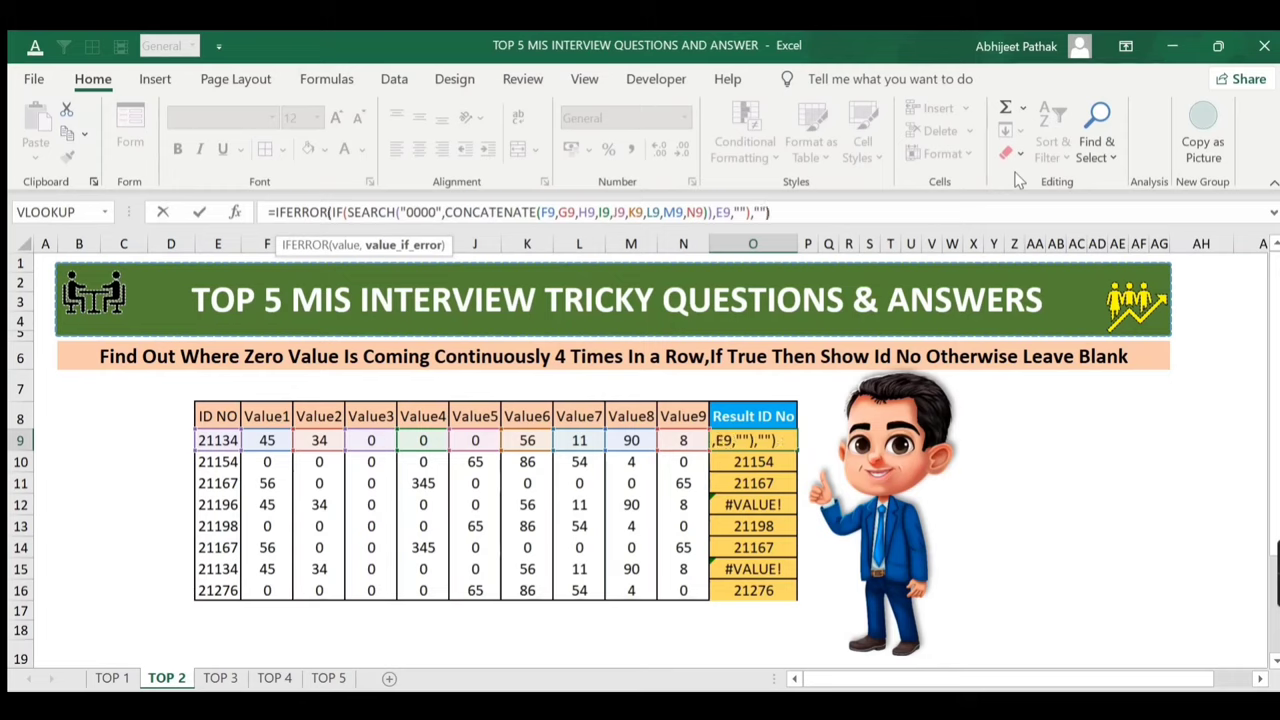
{"action": "key", "text": "Return"}
{"action": "key", "text": "Up"}
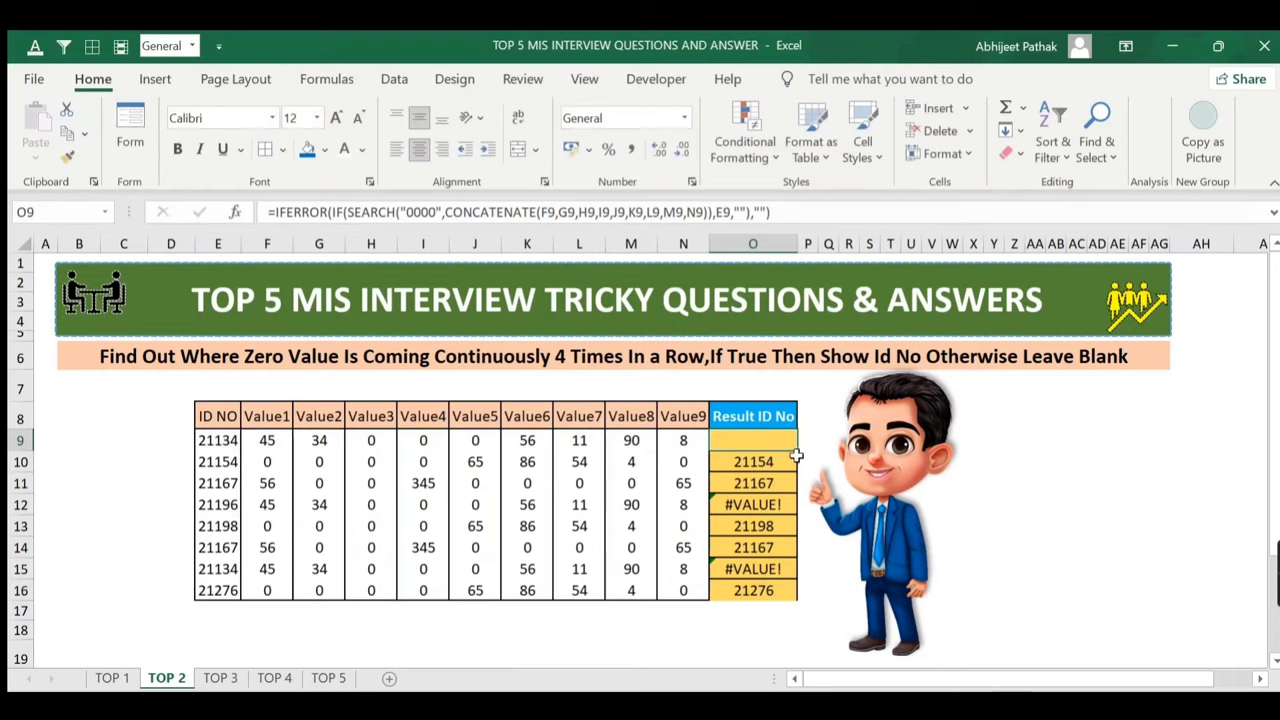
{"action": "left_click_drag", "start_coordinate": [798, 454], "coordinate": [798, 598]}
{"action": "key", "text": "Down"}
{"action": "key", "text": "Down"}
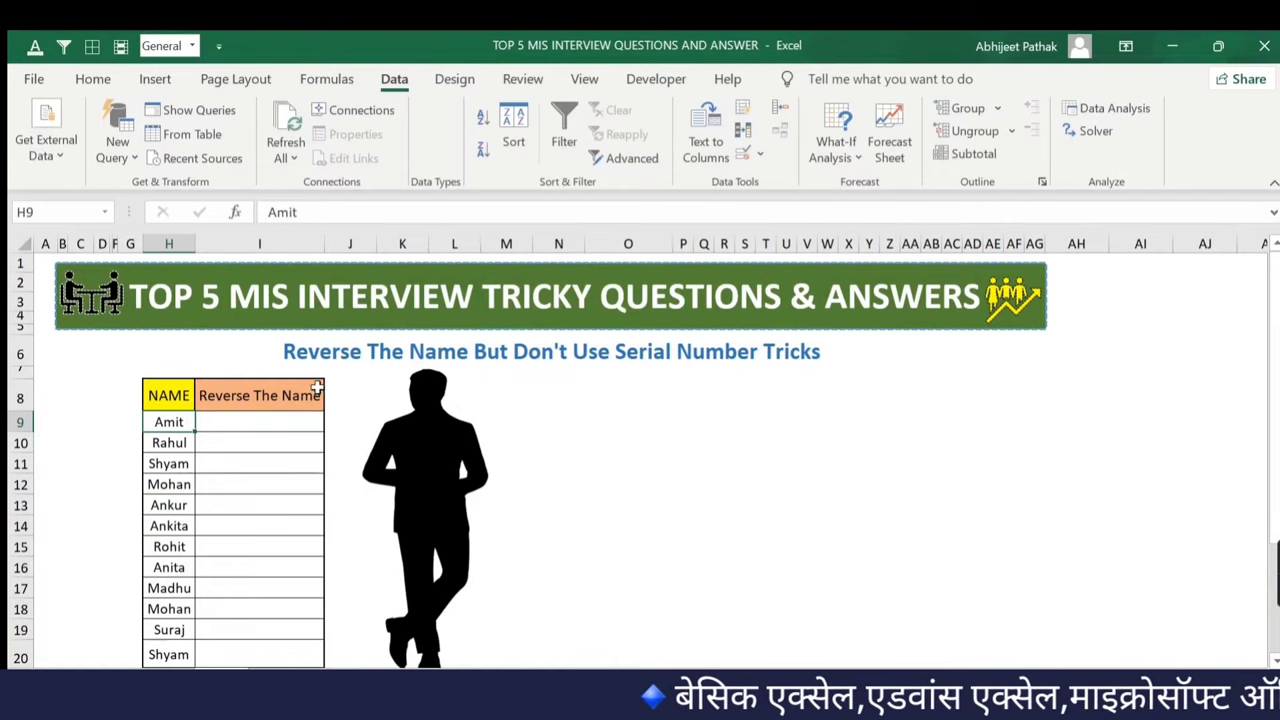
- Scroll the TOP 3 sheet to bring the name list and Reverse The Name column into view
{"action": "scroll", "coordinate": [325, 375], "scroll_direction": "down", "scroll_amount": 1}
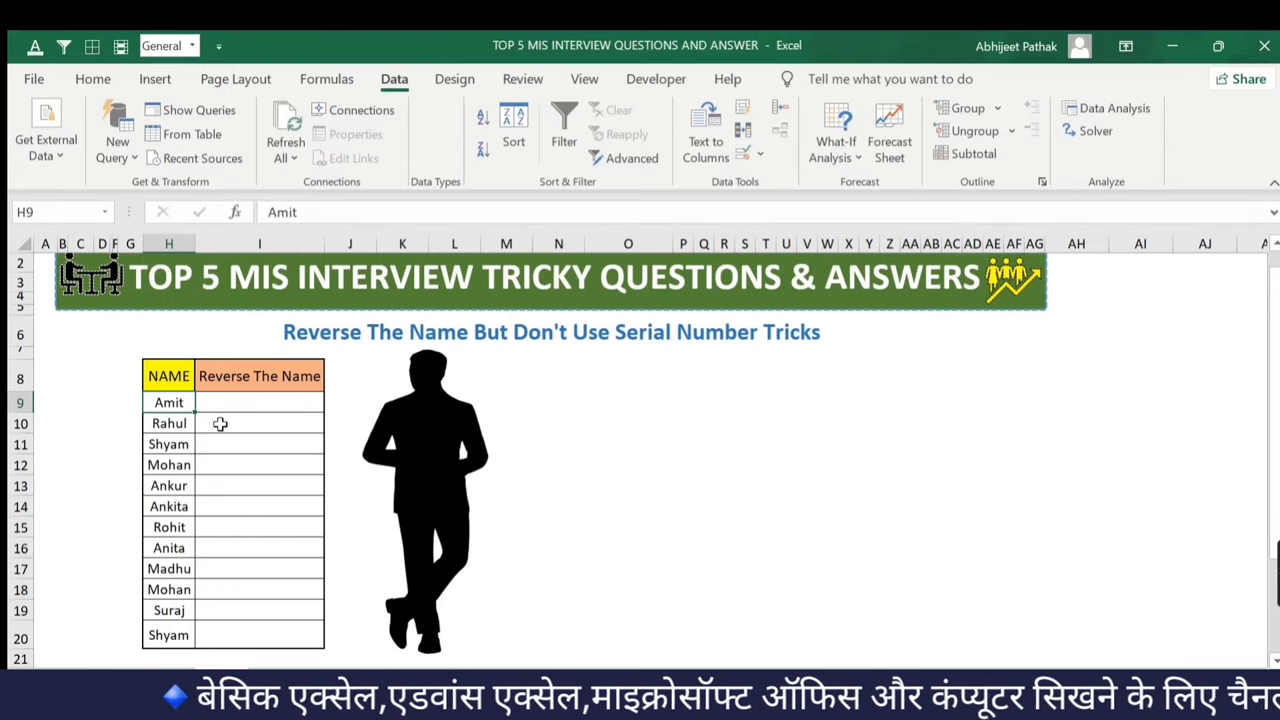
{"action": "left_click", "coordinate": [242, 402]}
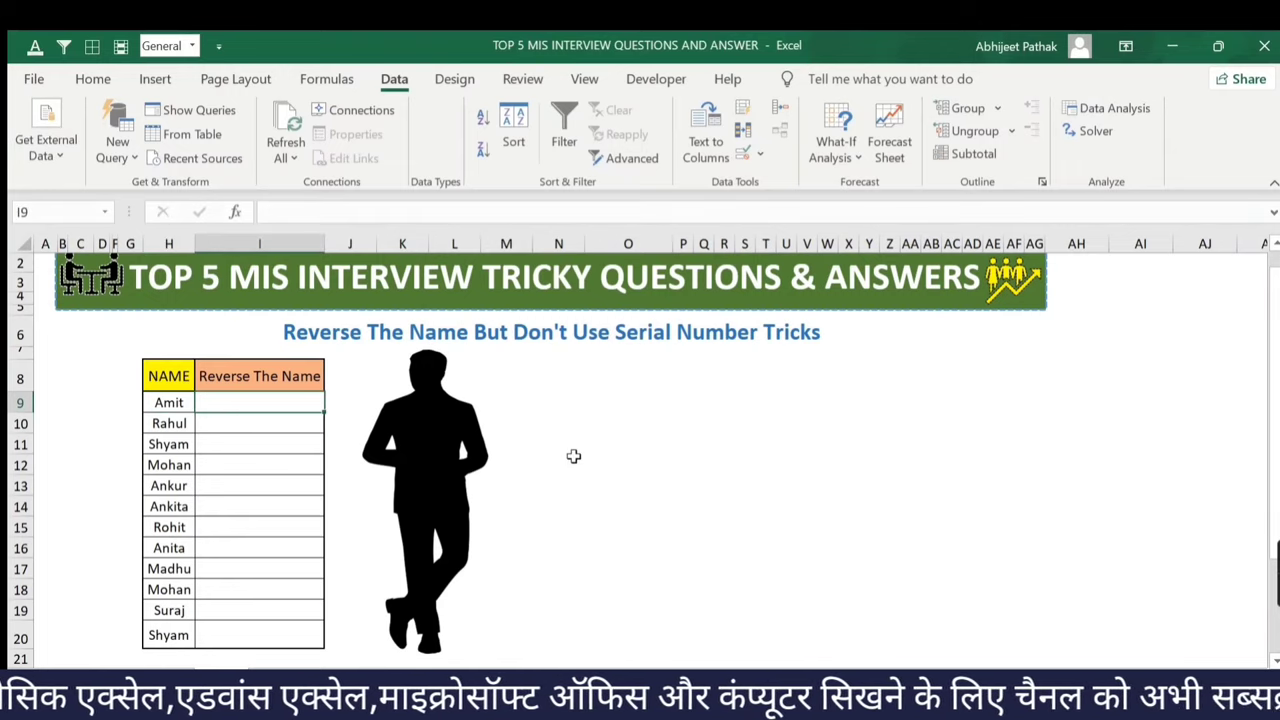
{"action": "type", "text": "1"}
{"action": "key", "text": "Return"}
{"action": "type", "text": "2"}
{"action": "key", "text": "Return"}
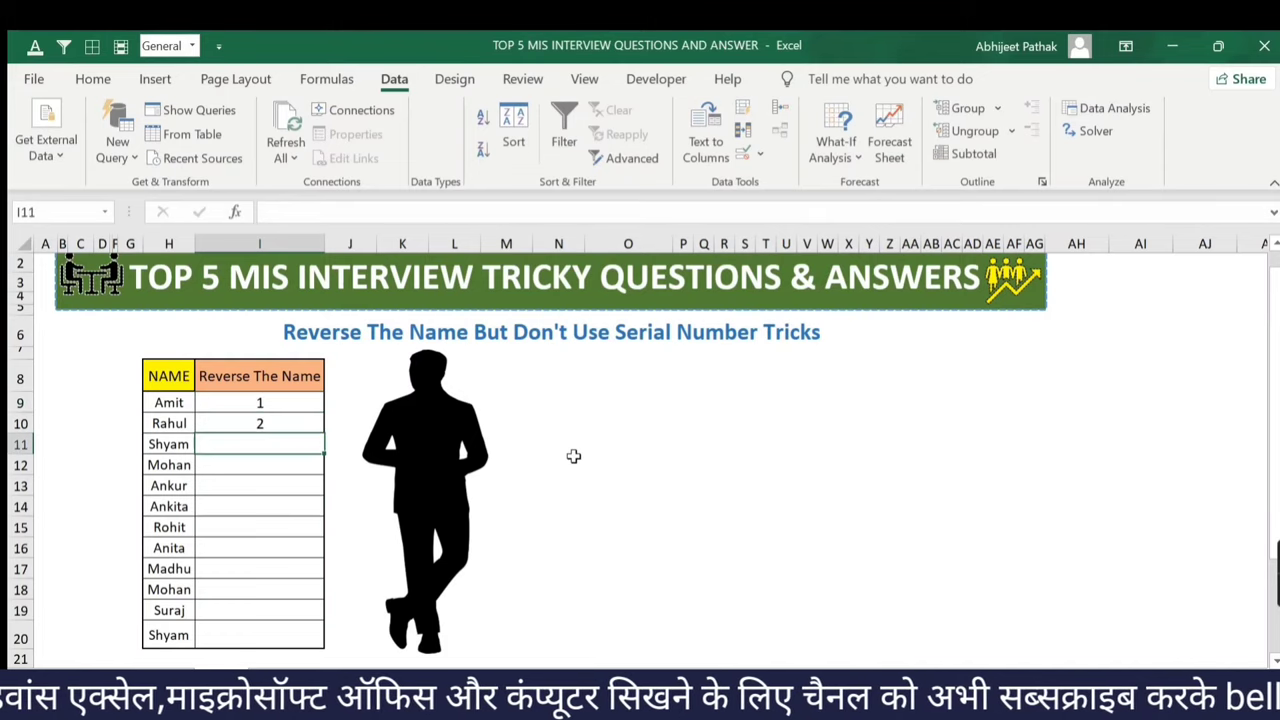
{"action": "left_click_drag", "start_coordinate": [301, 406], "coordinate": [303, 640]}
{"action": "left_click", "coordinate": [277, 378]}
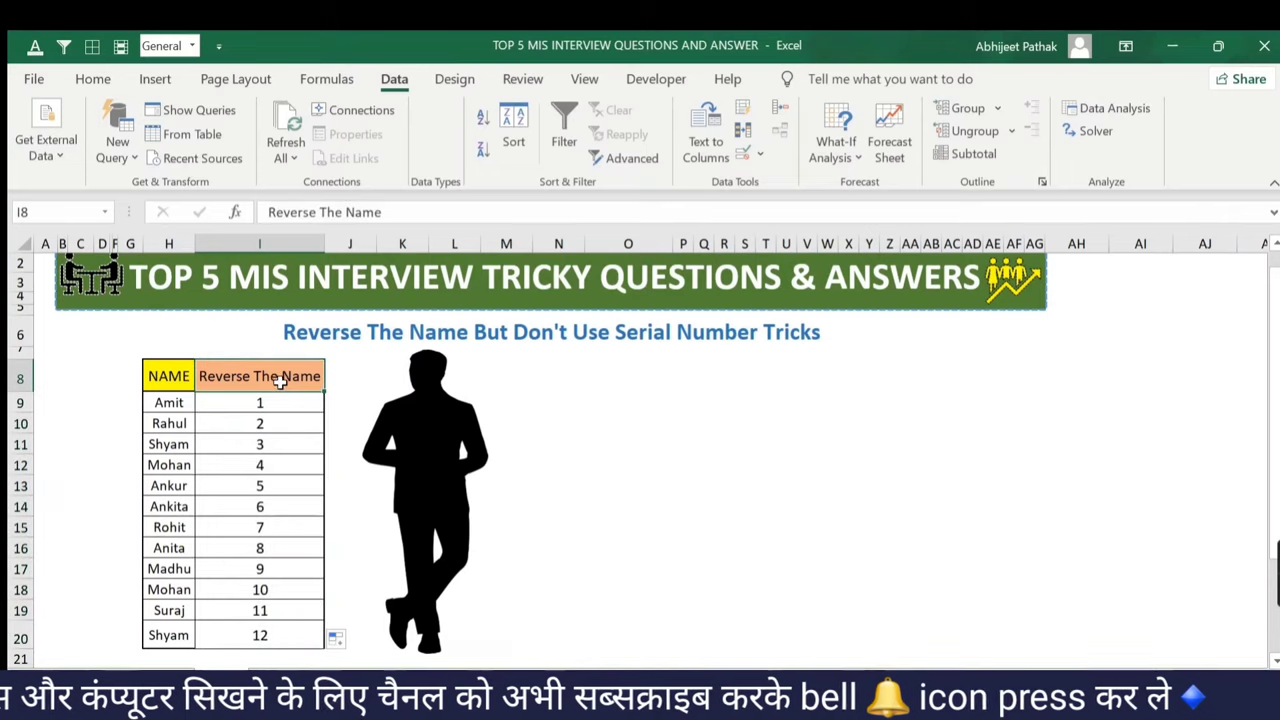
{"action": "left_click", "coordinate": [564, 130]}
{"action": "left_click", "coordinate": [315, 380]}
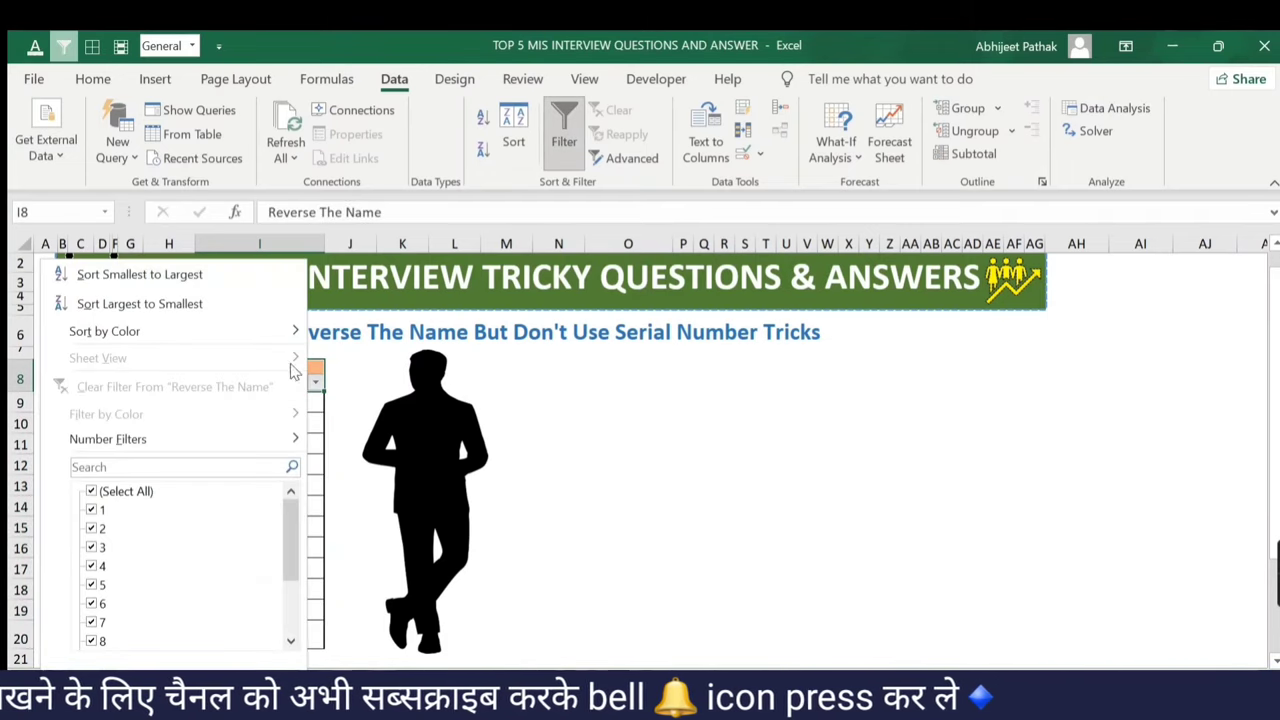
{"action": "left_click", "coordinate": [195, 304]}
{"action": "left_click", "coordinate": [174, 406]}
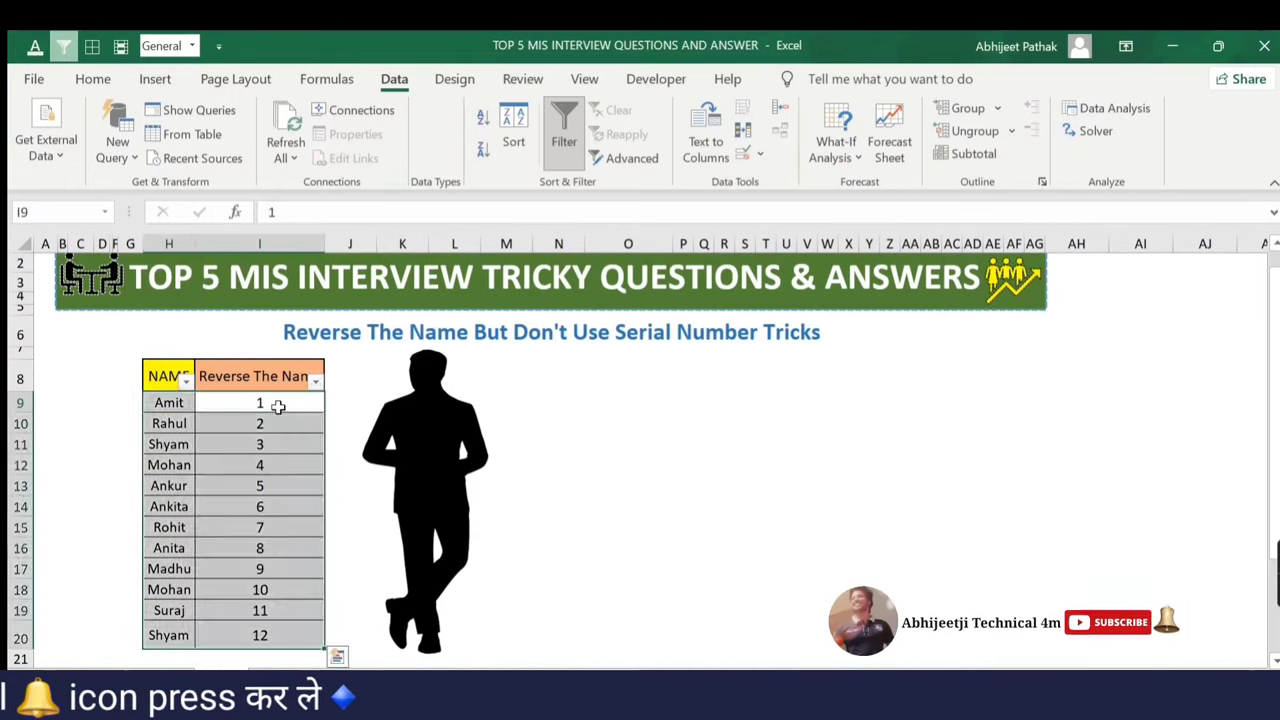
{"action": "left_click_drag", "start_coordinate": [278, 404], "coordinate": [278, 422]}
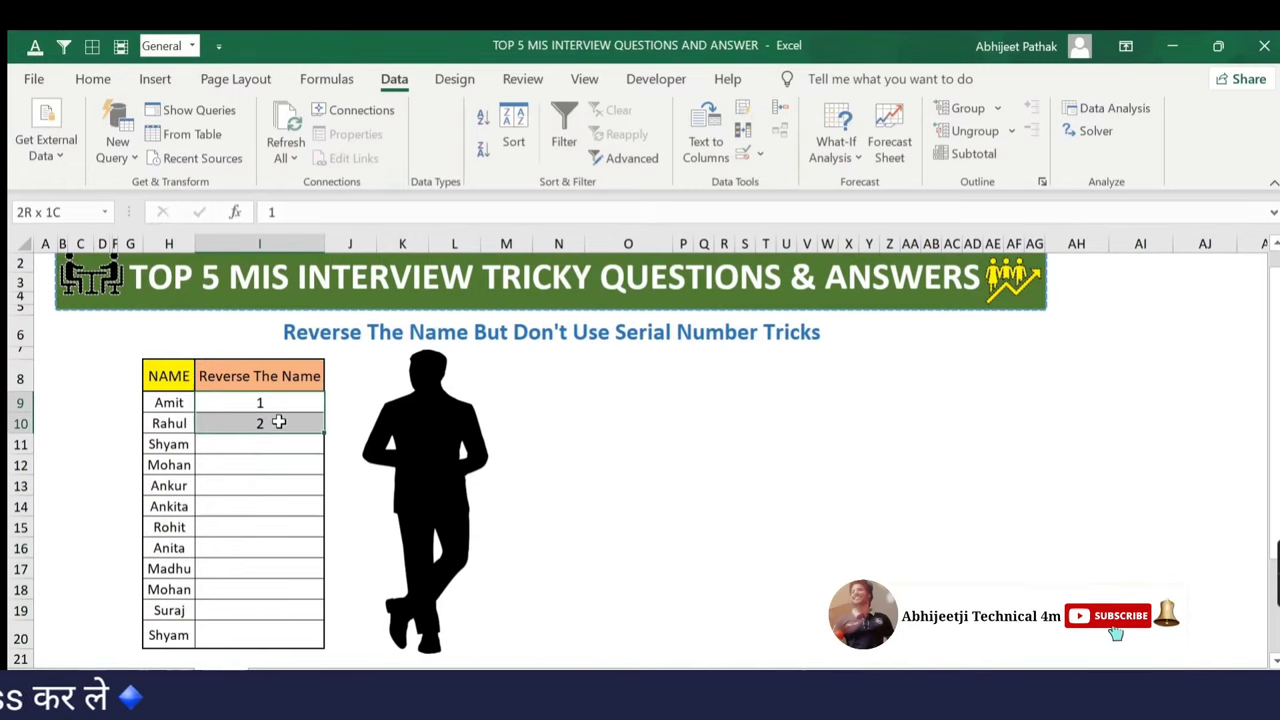
{"action": "key", "text": "Delete"}
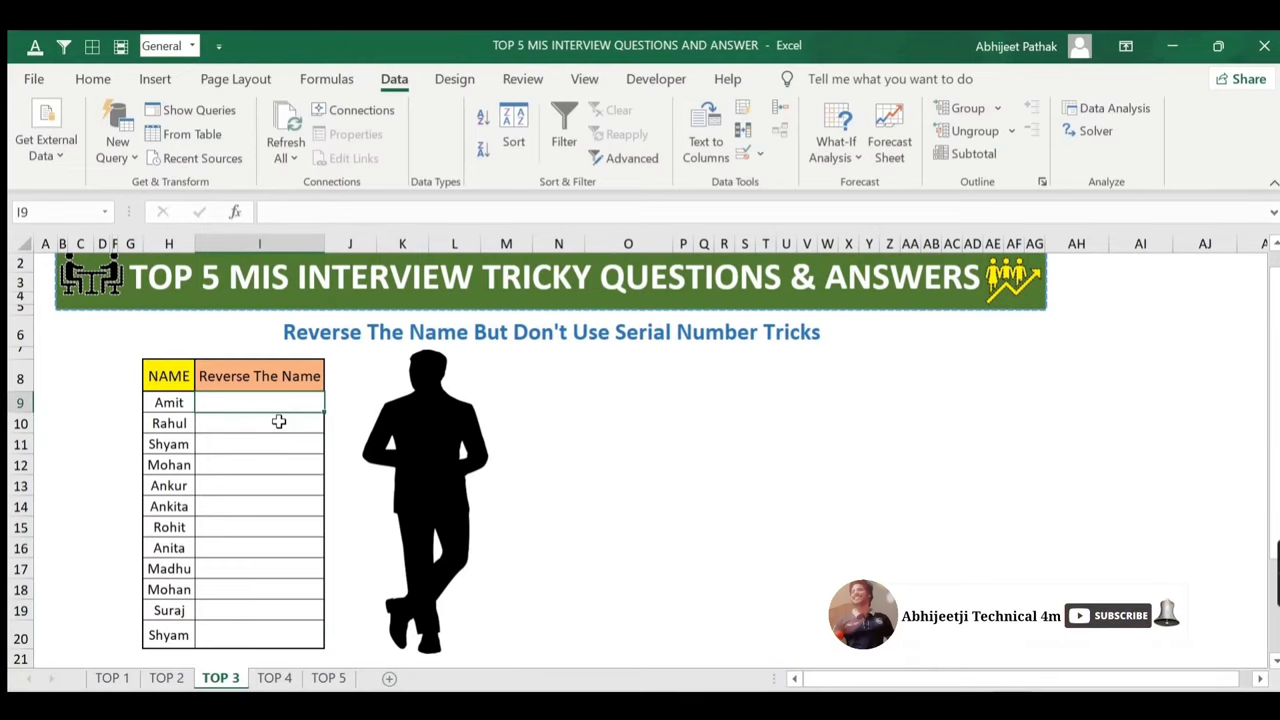
- Enter xh20 in I9 and xh19 in I10, then fill the countdown to xh9 in I20
{"action": "type", "text": "xh"}
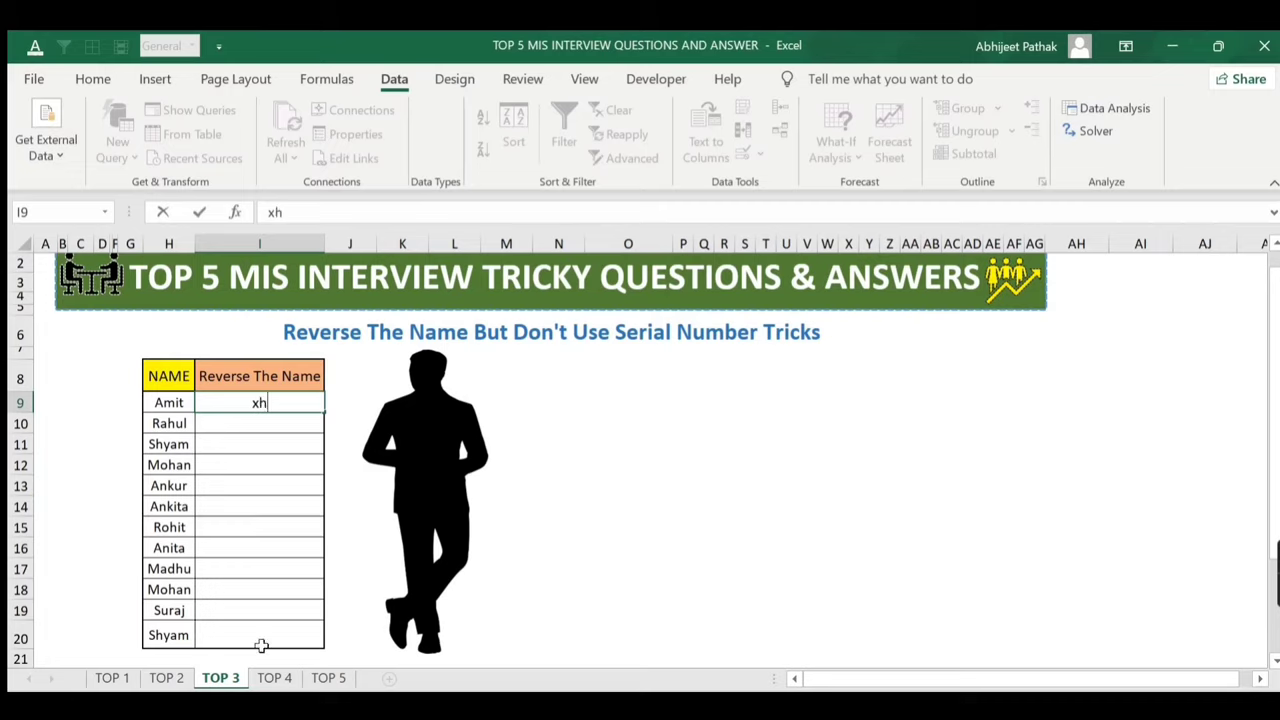
{"action": "type", "text": "20"}
{"action": "key", "text": "Return"}
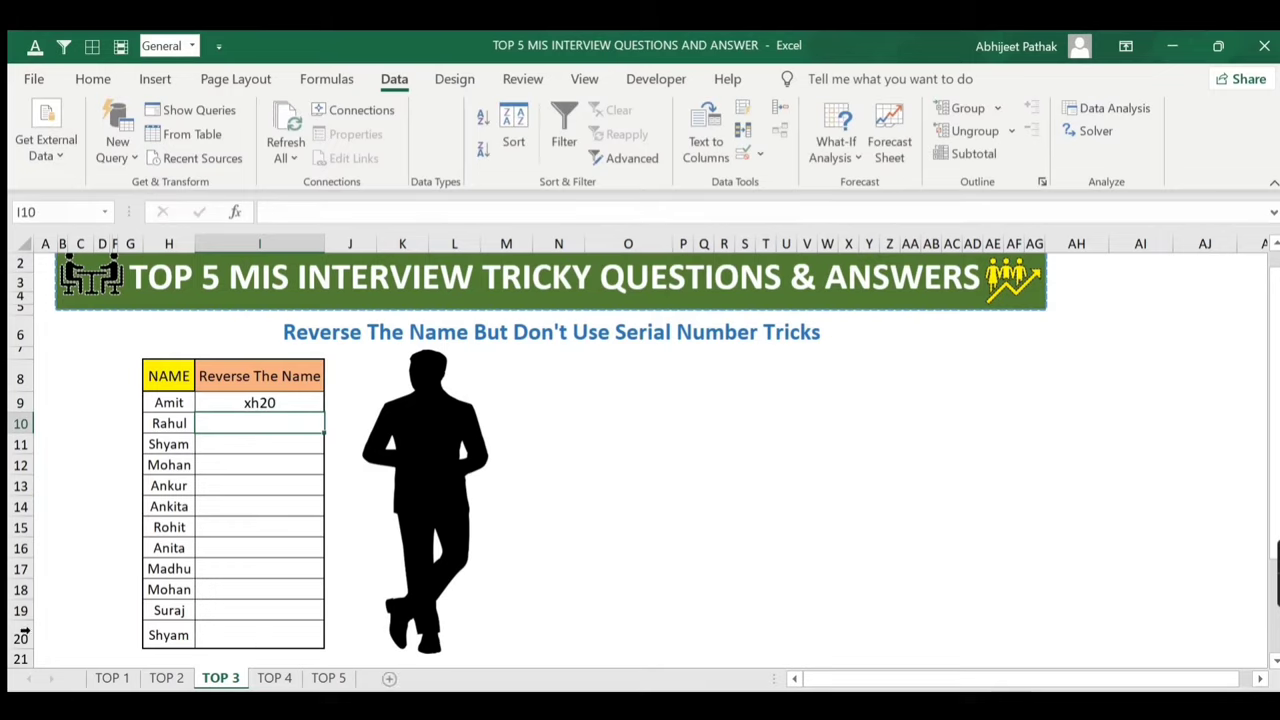
{"action": "type", "text": "xh20"}
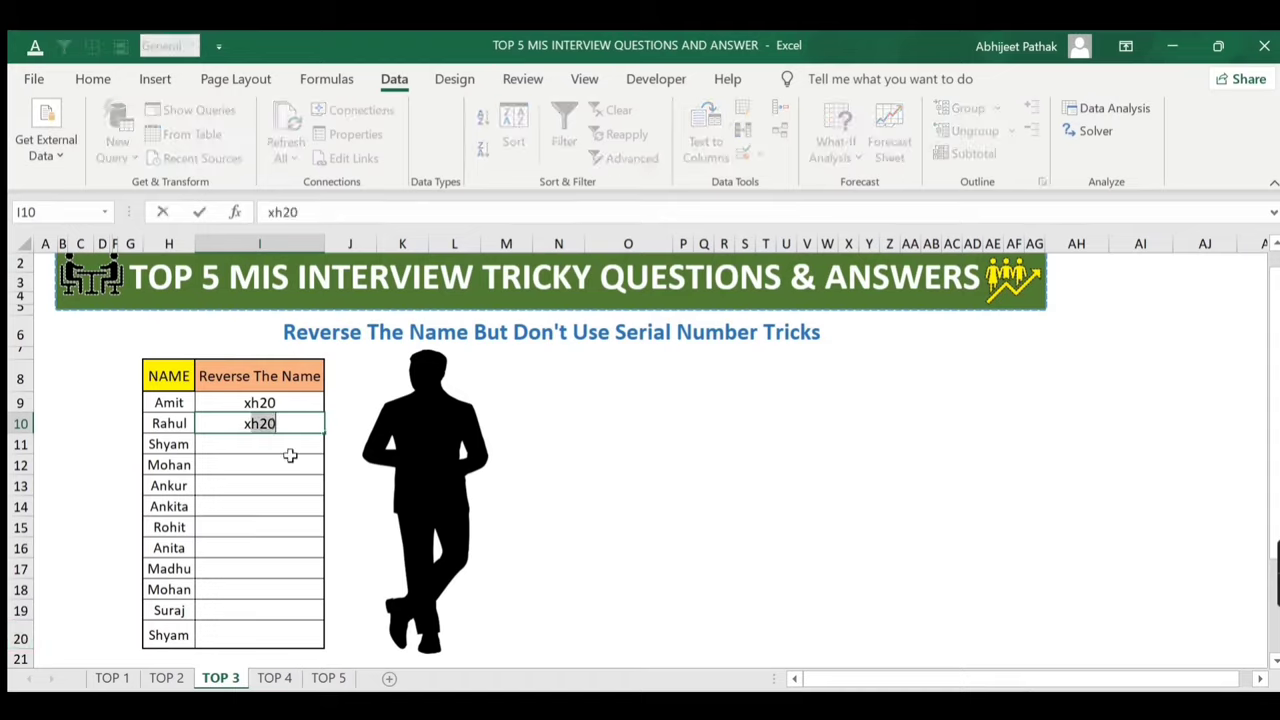
{"action": "type", "text": "ap"}
{"action": "key", "text": "BackSpace"}
{"action": "key", "text": "BackSpace"}
{"action": "type", "text": "19"}
{"action": "left_click", "coordinate": [259, 458]}
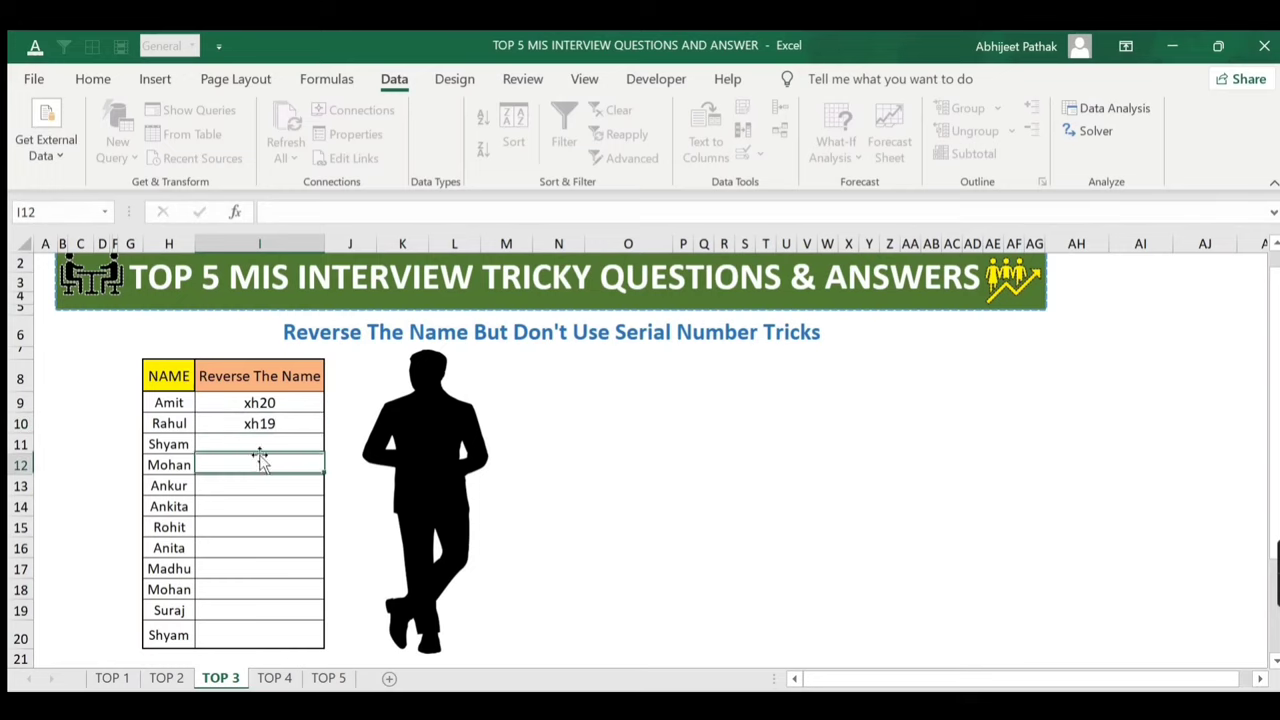
{"action": "left_click_drag", "start_coordinate": [264, 402], "coordinate": [326, 649]}
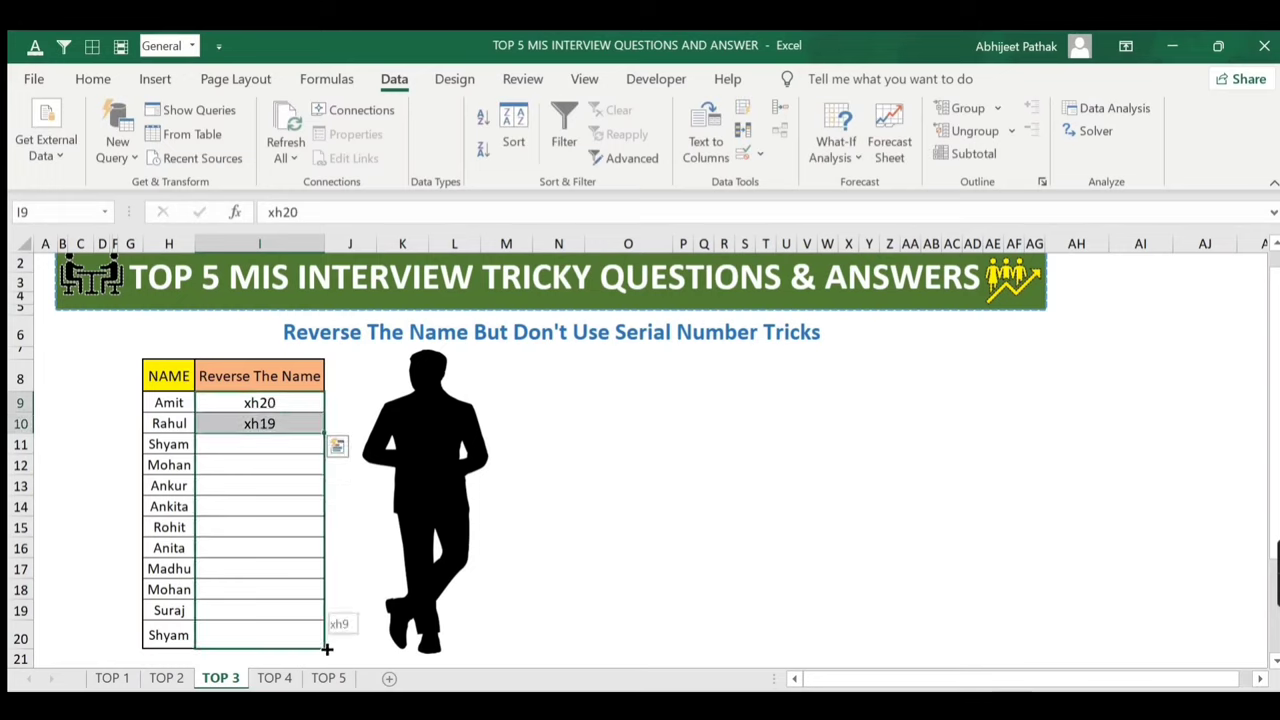
{"action": "left_click", "coordinate": [284, 406]}
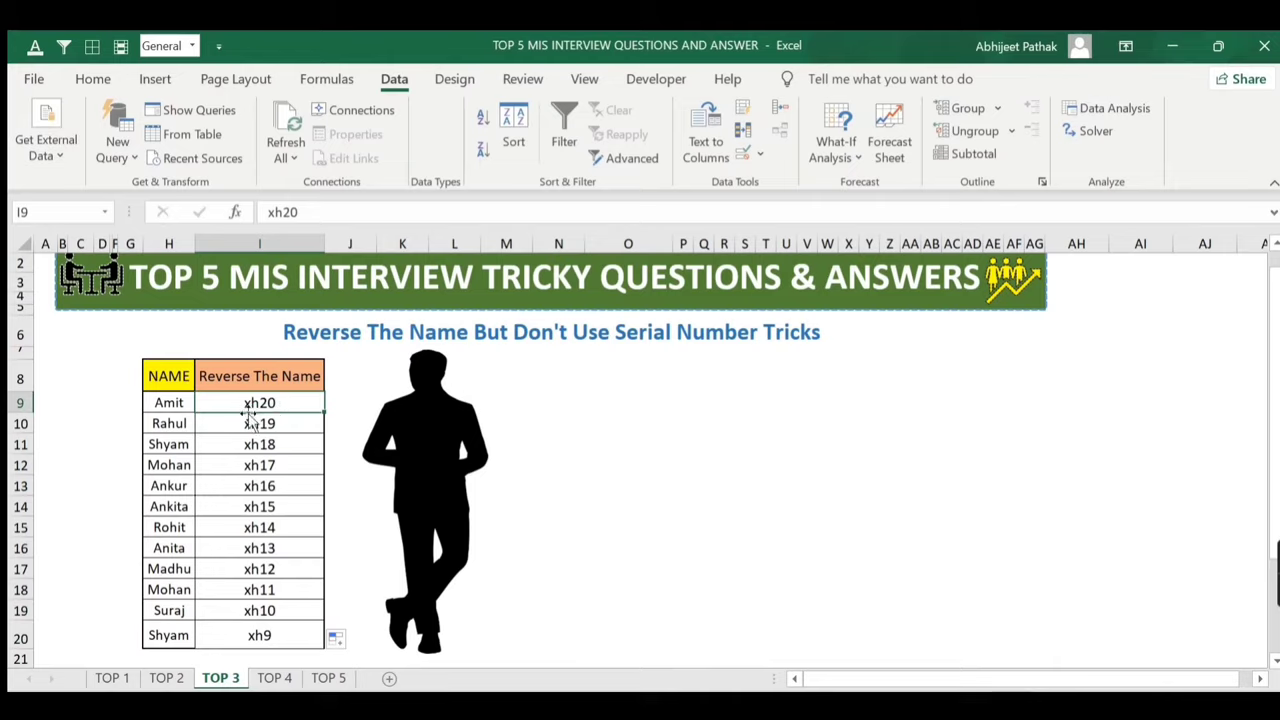
{"action": "left_click_drag", "start_coordinate": [256, 403], "coordinate": [255, 628]}
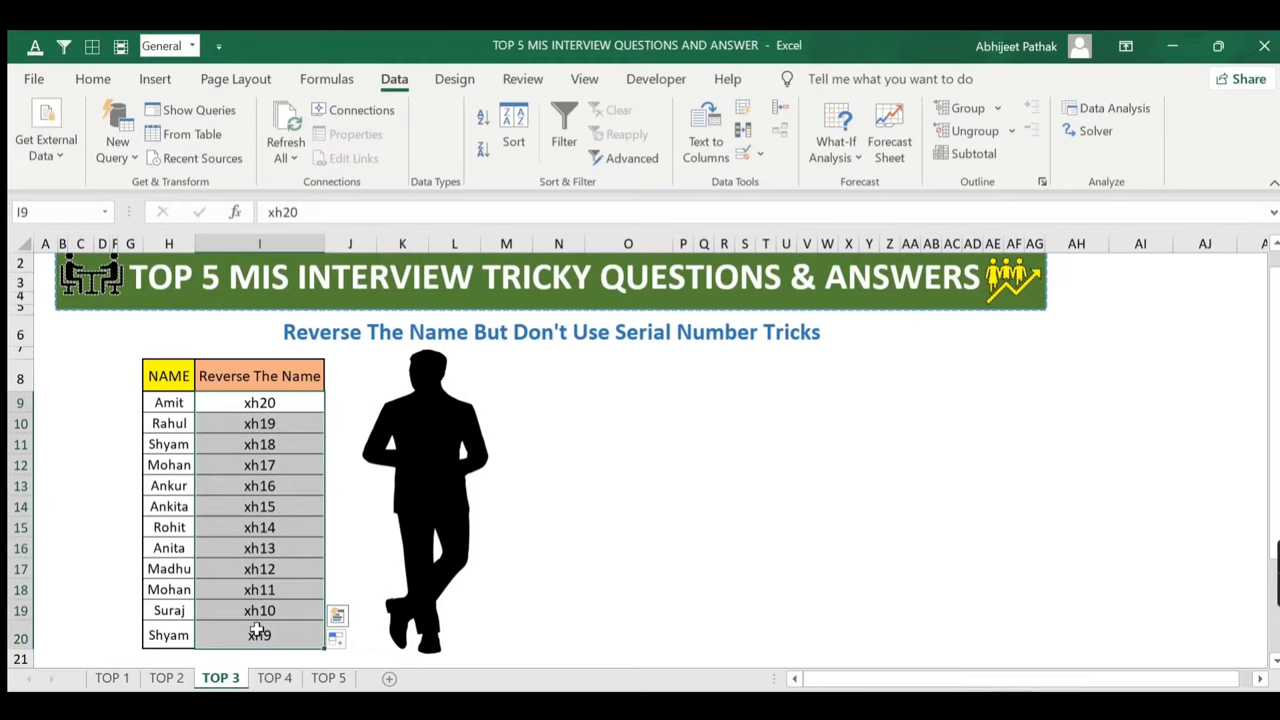
- Replace every x with = across the Reverse The Name entries using Replace All
{"action": "key", "text": "ctrl+f"}
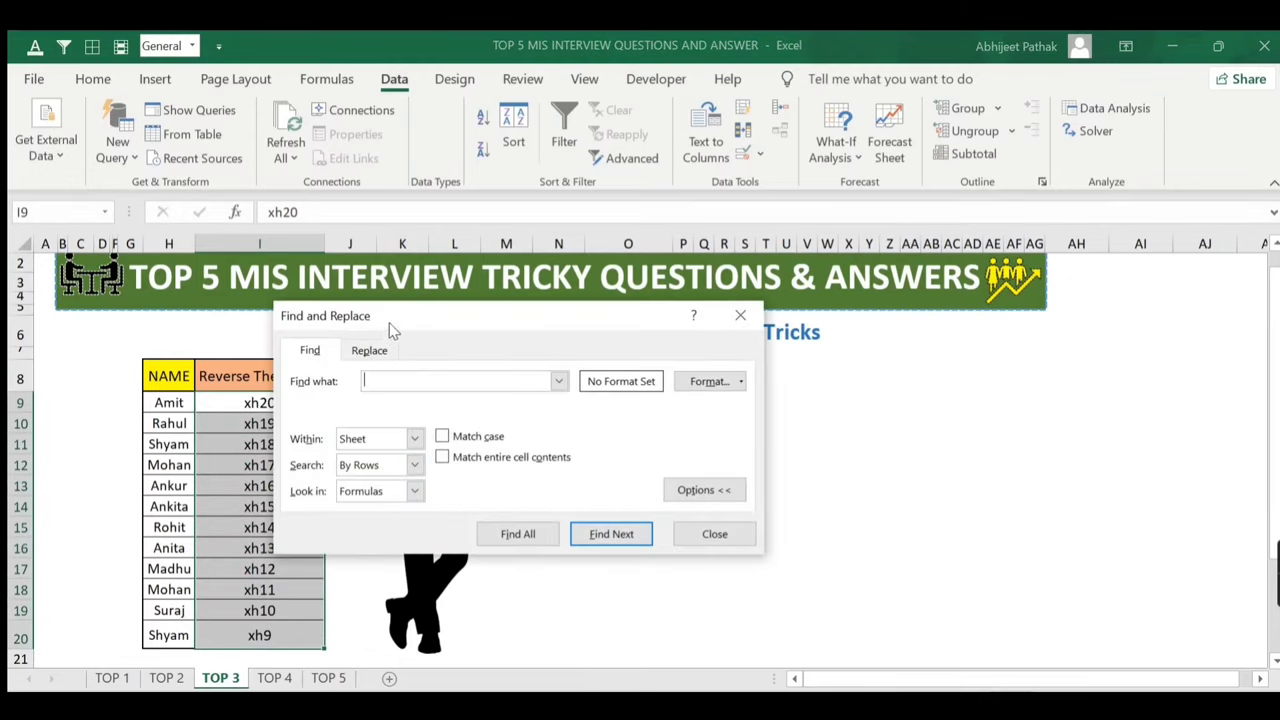
{"action": "left_click_drag", "start_coordinate": [389, 323], "coordinate": [262, 360]}
{"action": "left_click", "coordinate": [238, 387]}
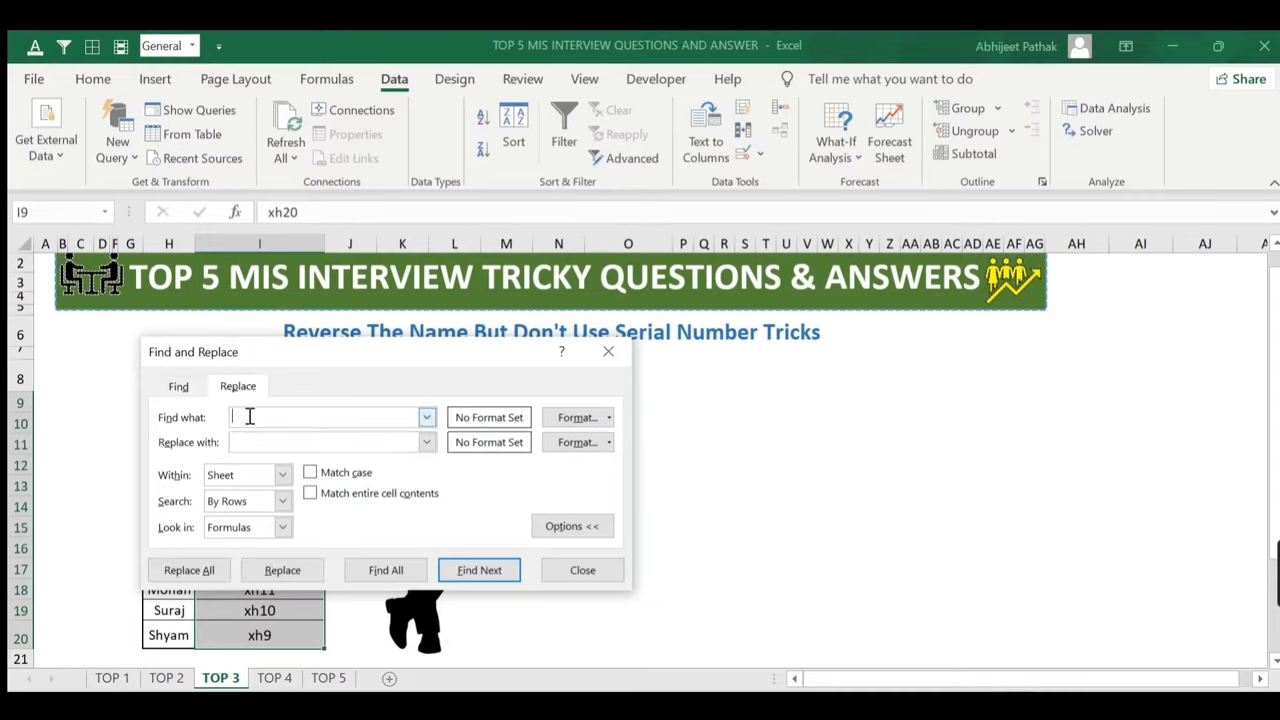
{"action": "type", "text": "x"}
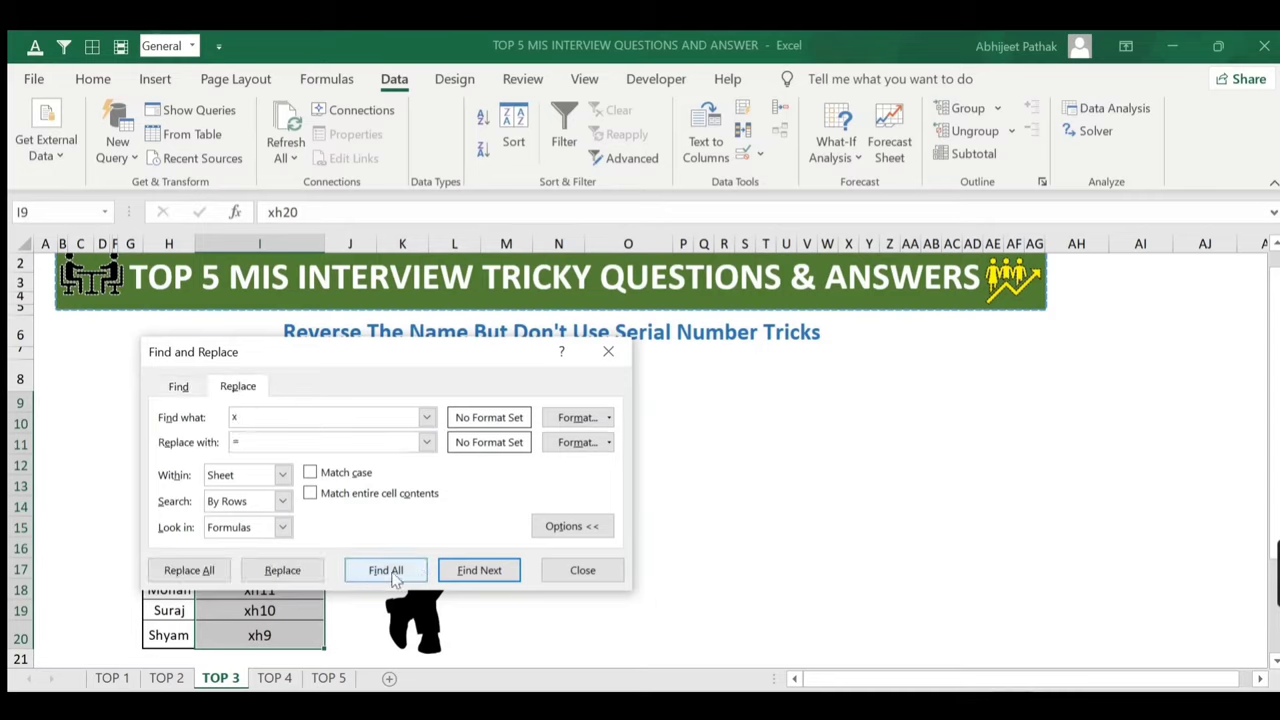
{"action": "left_click", "coordinate": [222, 570]}
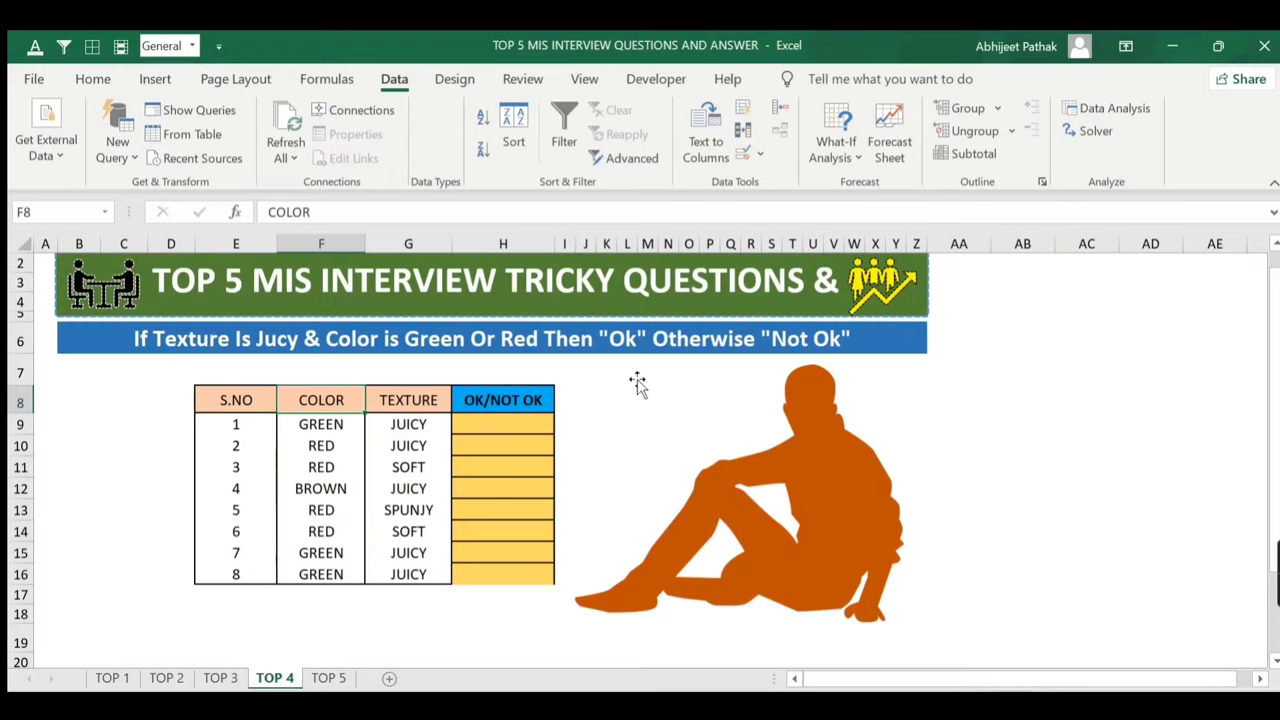
{"action": "left_click", "coordinate": [512, 433]}
{"action": "left_click", "coordinate": [398, 424]}
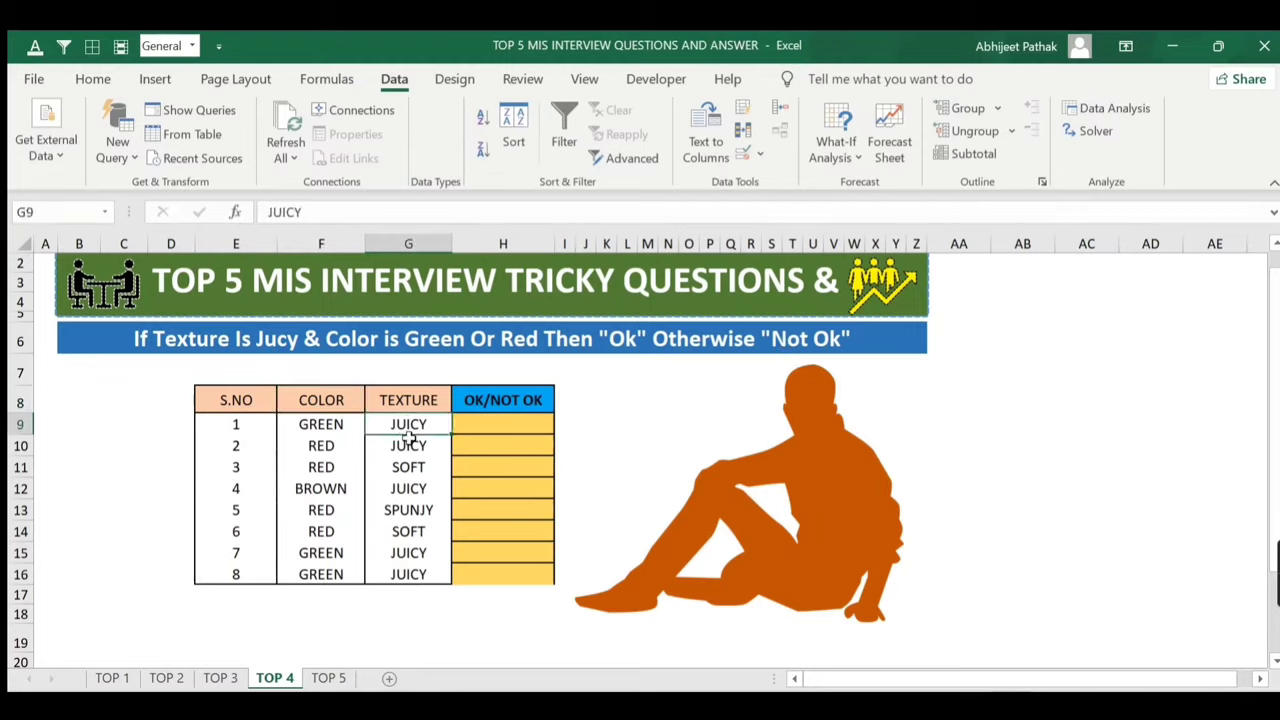
{"action": "left_click_drag", "start_coordinate": [398, 424], "coordinate": [412, 574]}
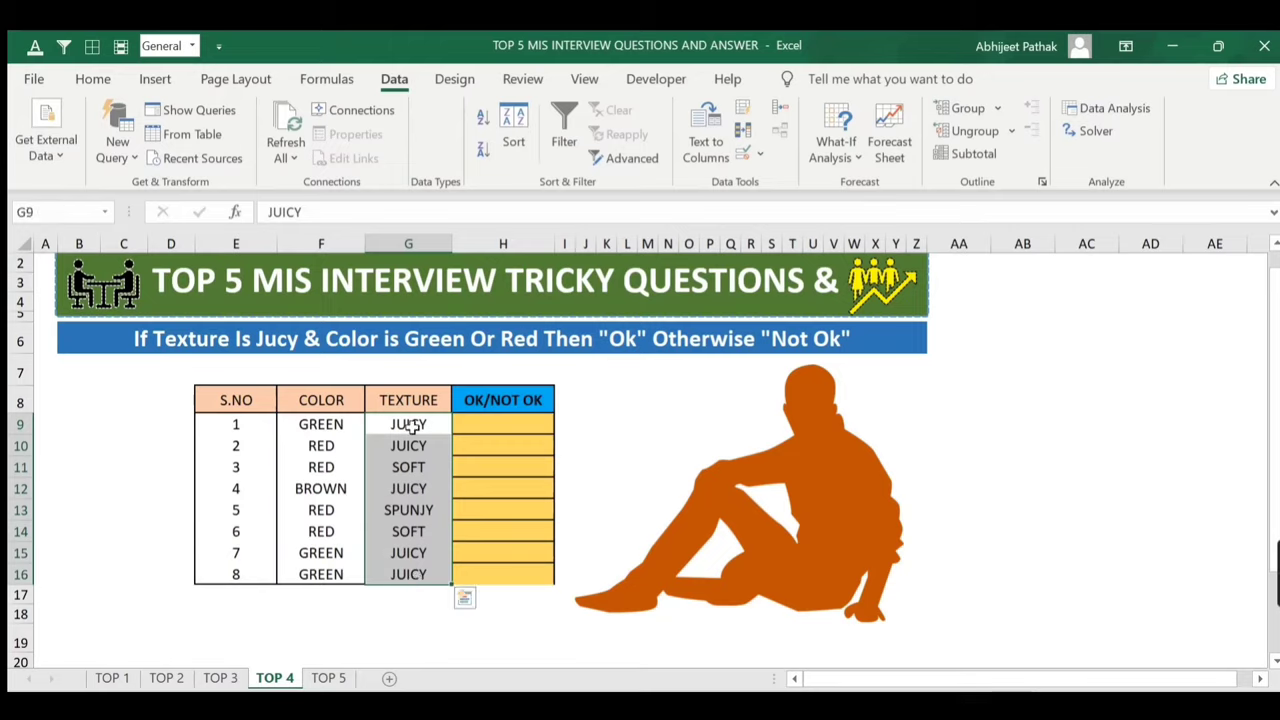
{"action": "left_click_drag", "start_coordinate": [324, 426], "coordinate": [321, 574]}
{"action": "left_click", "coordinate": [326, 424]}
{"action": "left_click", "coordinate": [328, 446]}
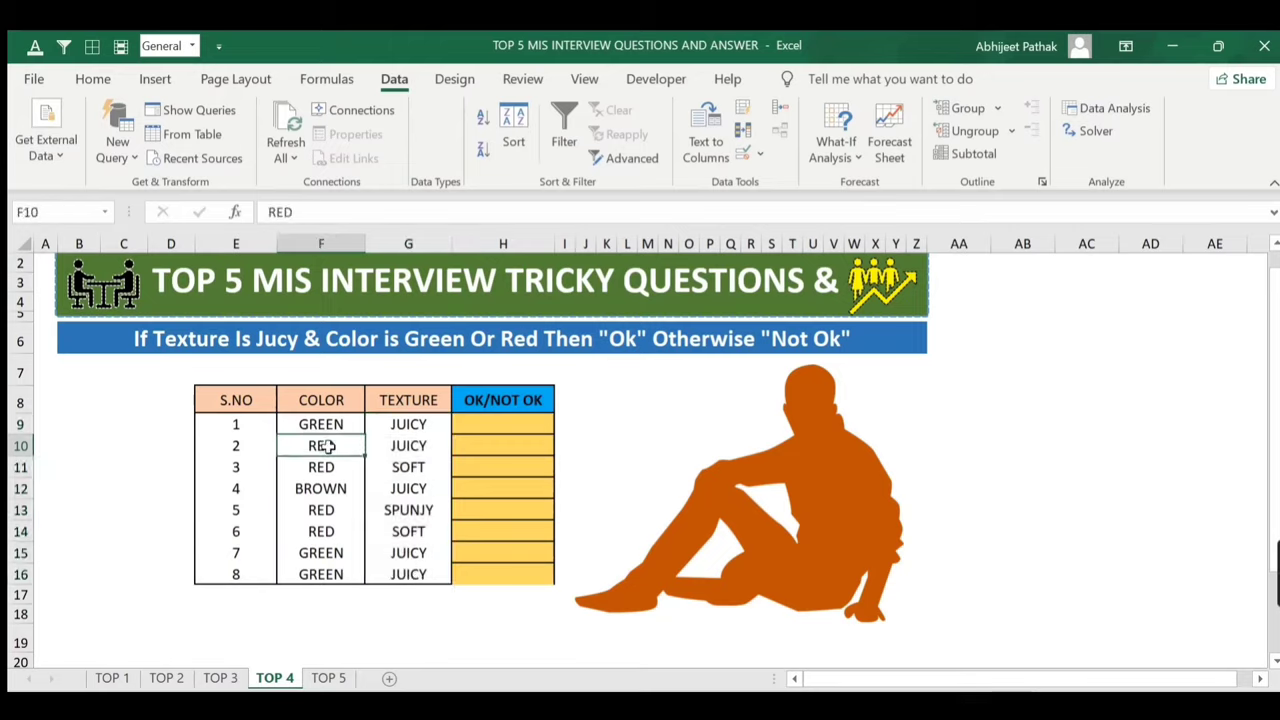
{"action": "left_click", "coordinate": [502, 424]}
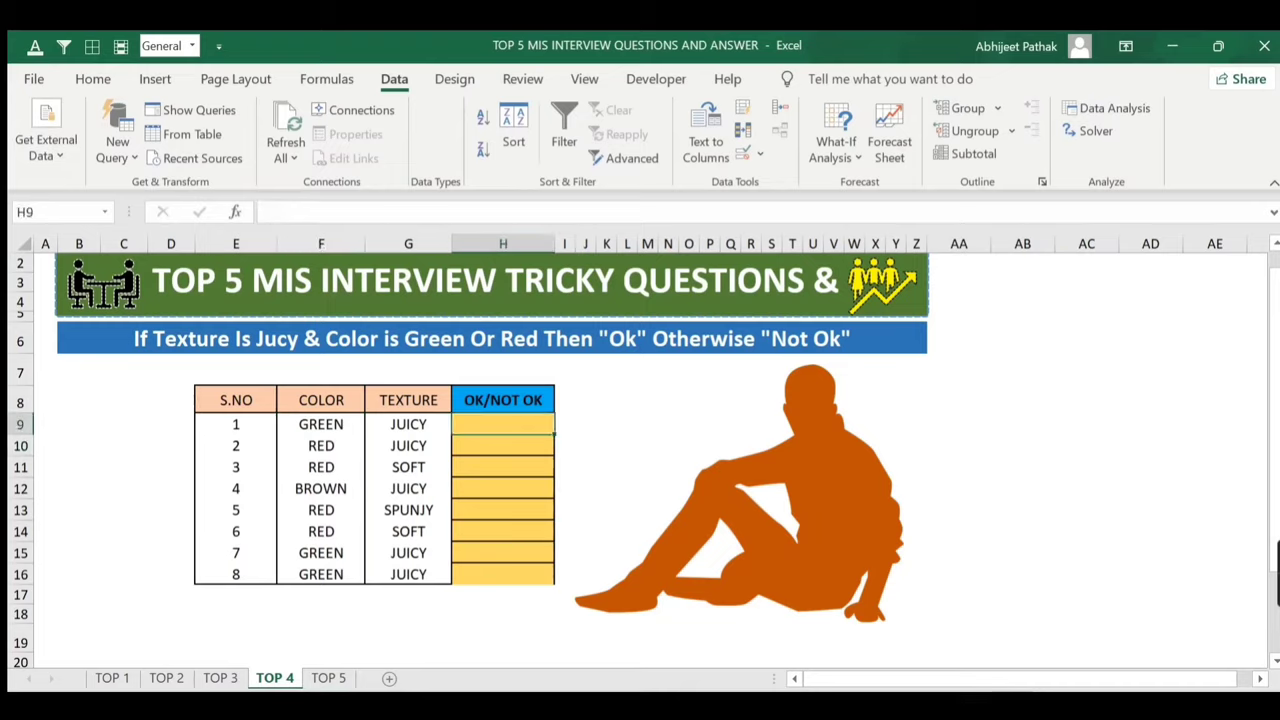
- Type =IF(AND(G9="juicy",OR(F9="green",F9="red")),"ok","not ok" into H9
{"action": "type", "text": "=IF"}
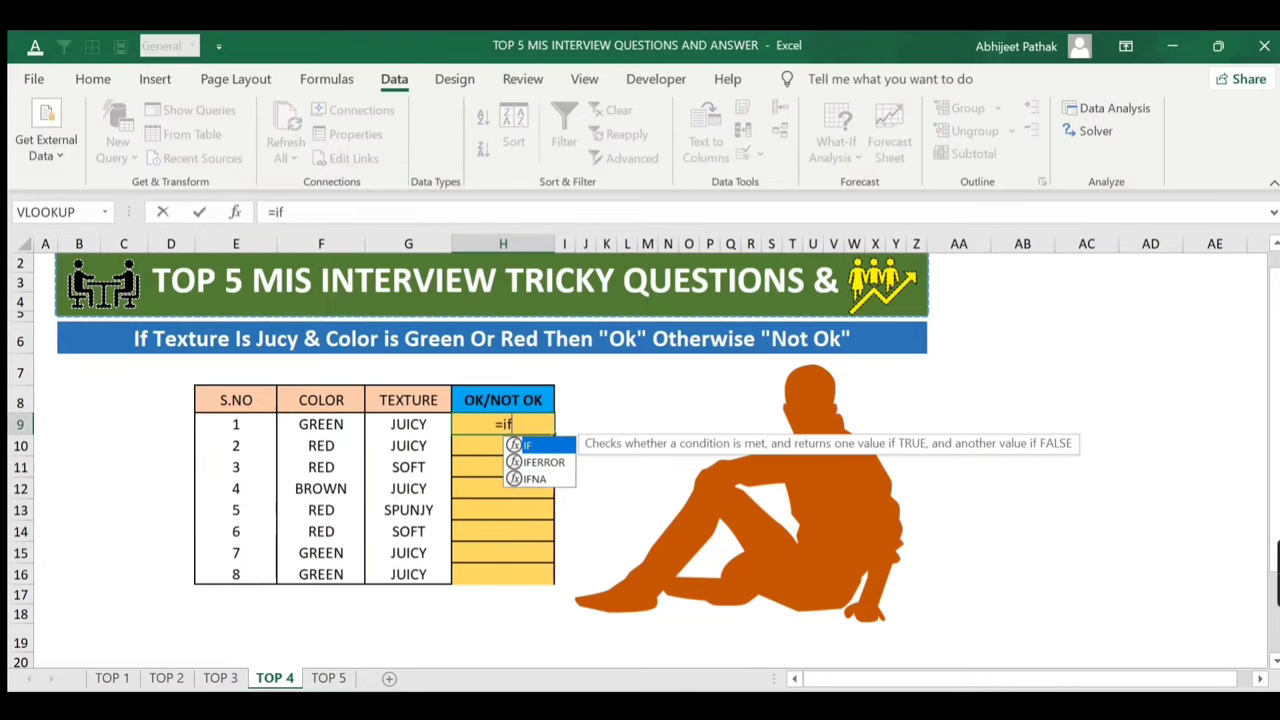
{"action": "type", "text": "("}
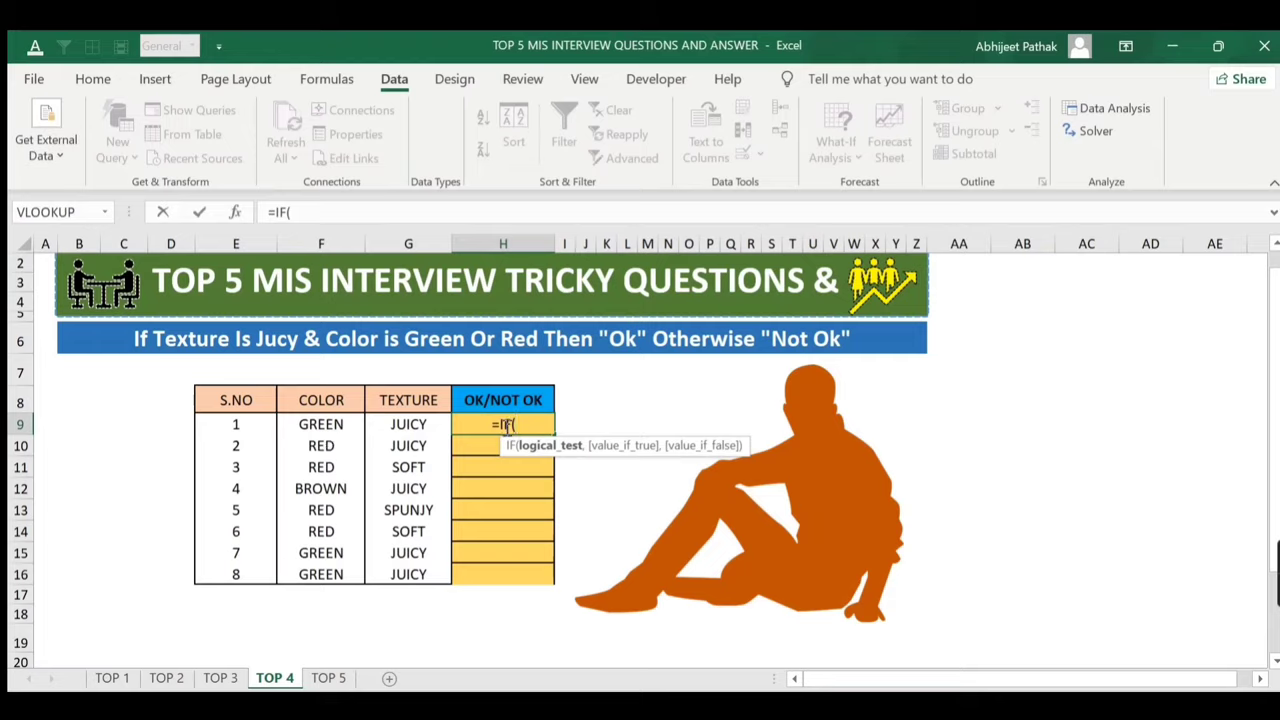
{"action": "type", "text": "a"}
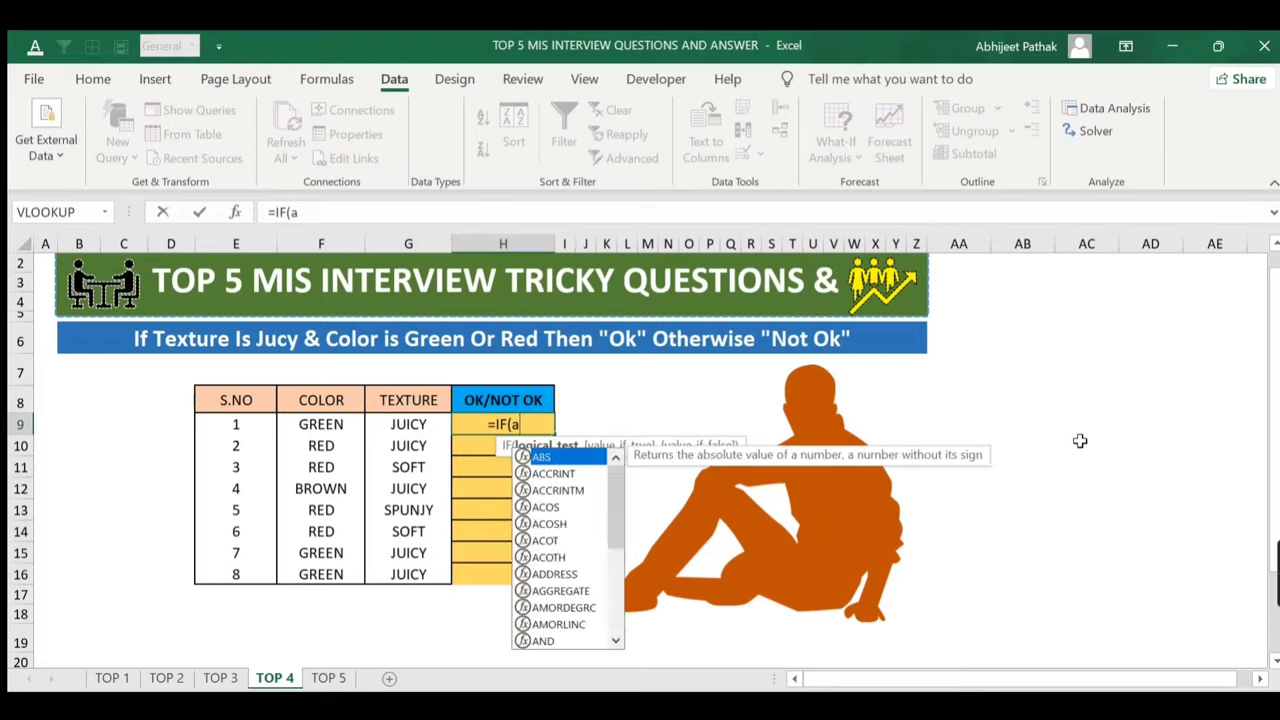
{"action": "type", "text": "nd("}
{"action": "key", "text": "Left"}
{"action": "type", "text": "="}
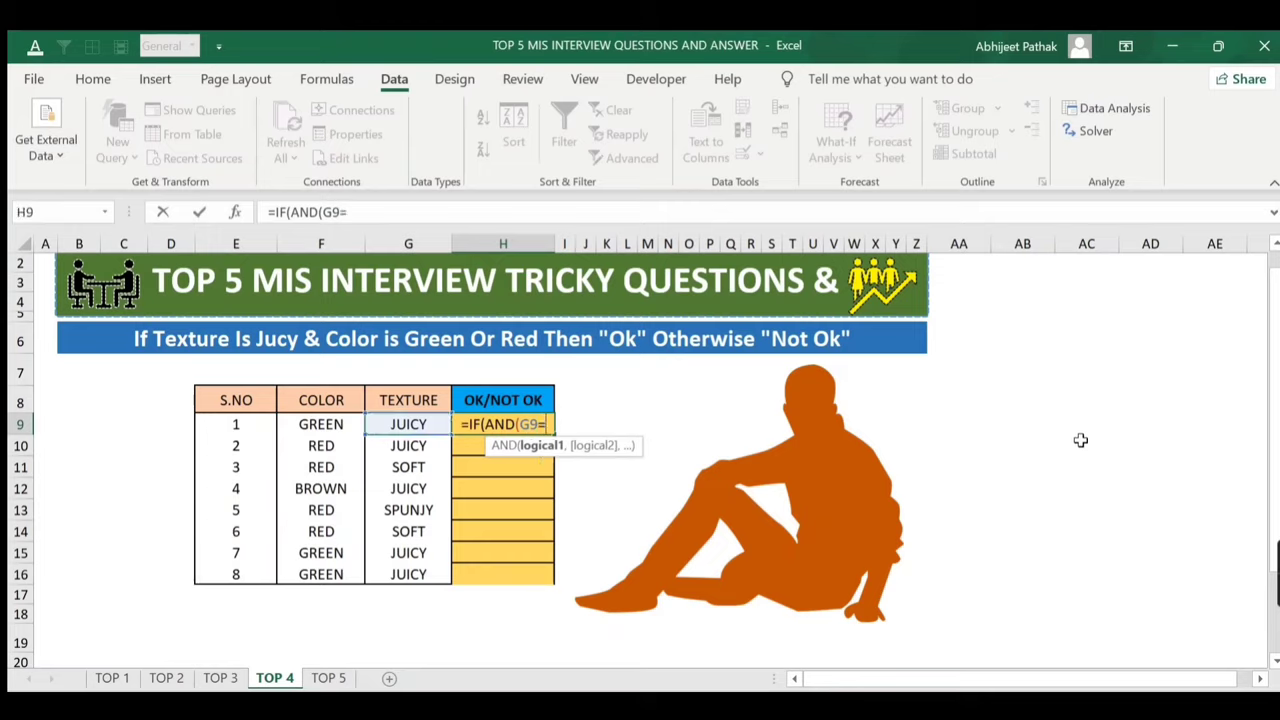
{"action": "type", "text": "\"juic"}
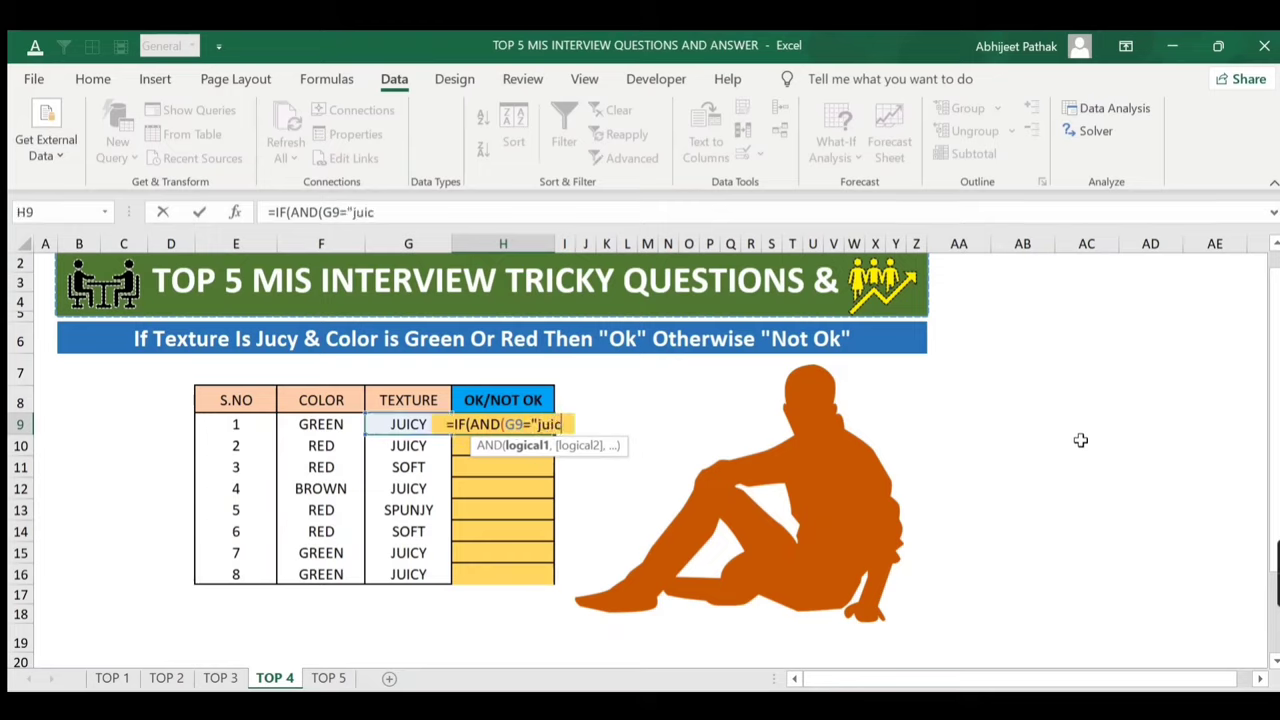
{"action": "type", "text": "y\""}
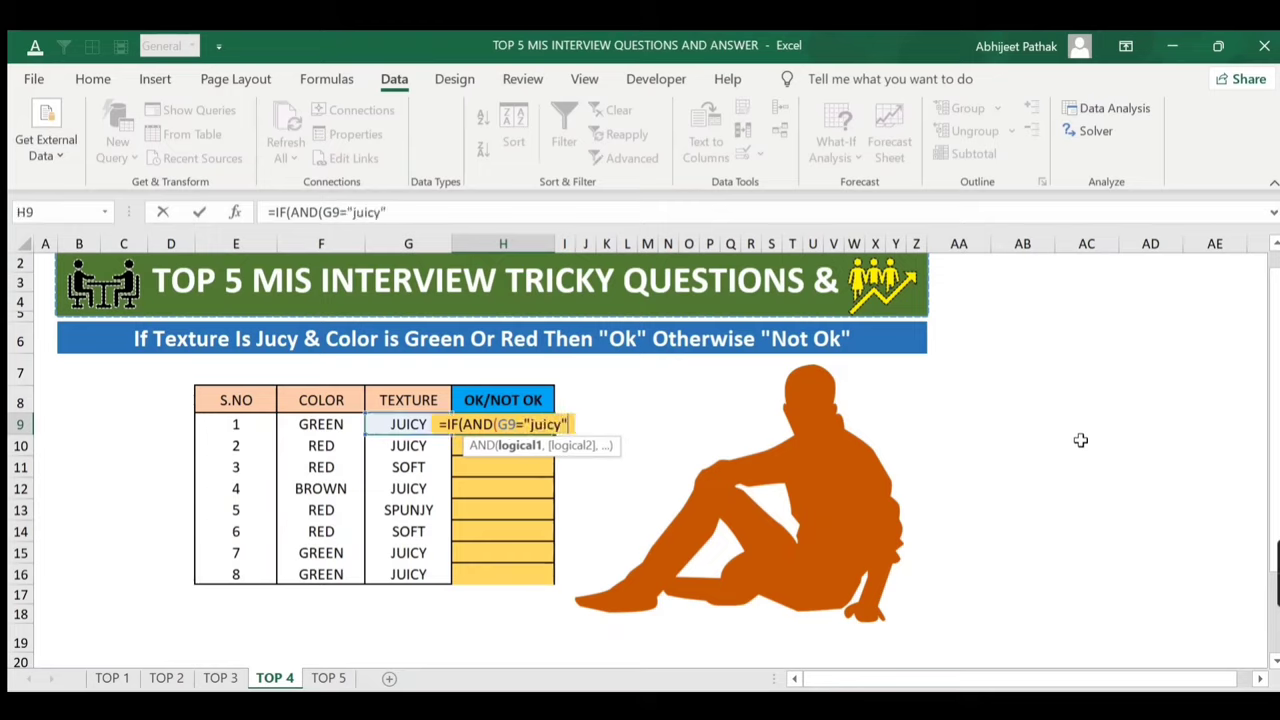
{"action": "type", "text": ","}
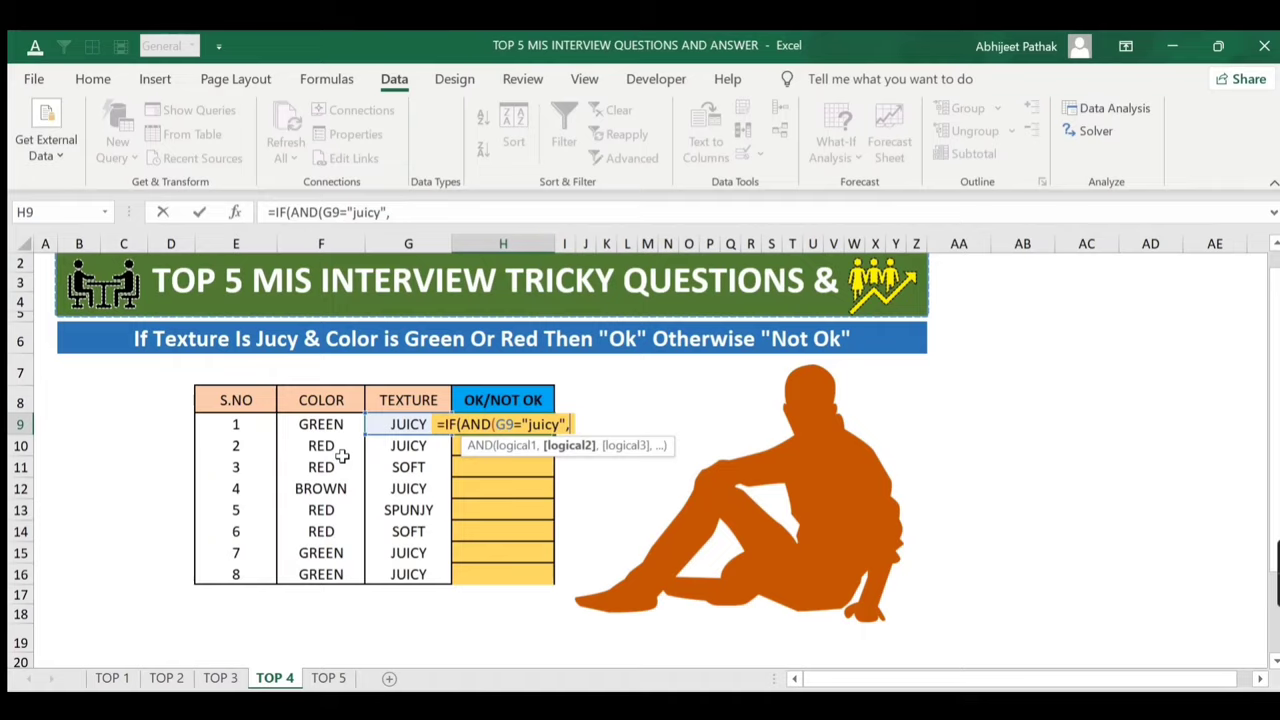
{"action": "type", "text": "ord"}
{"action": "key", "text": "Tab"}
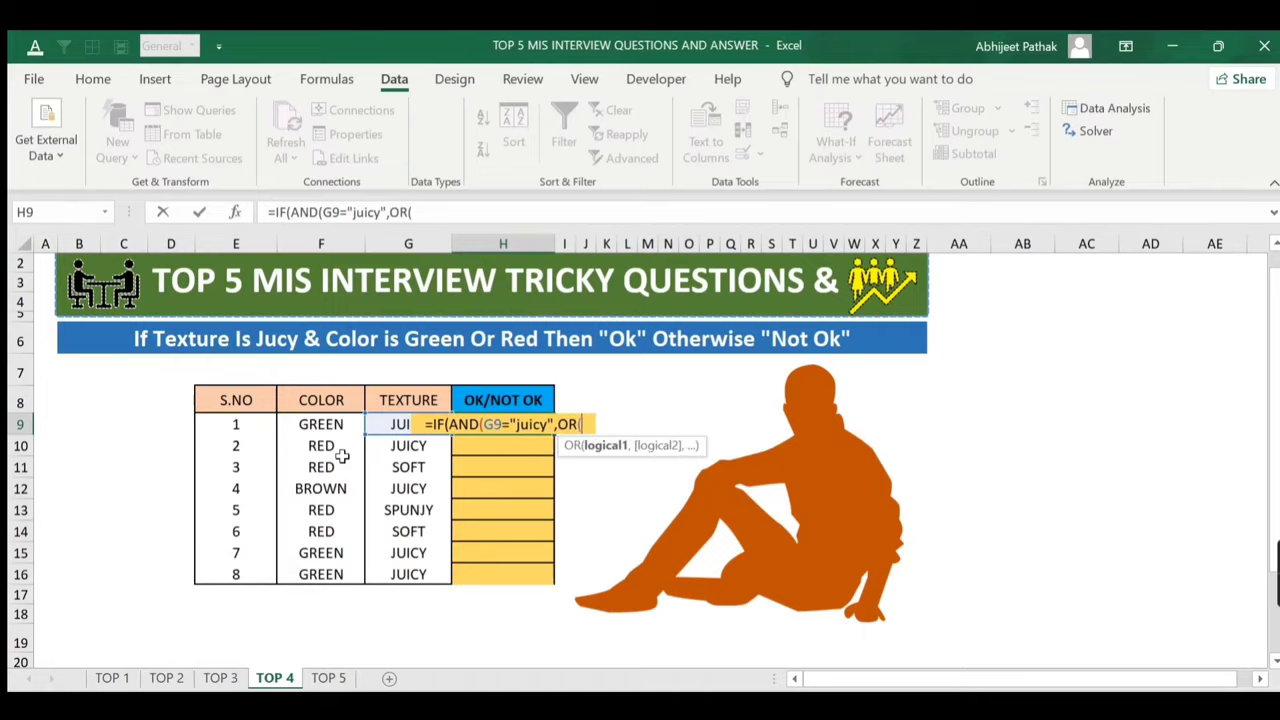
{"action": "left_click", "coordinate": [340, 426]}
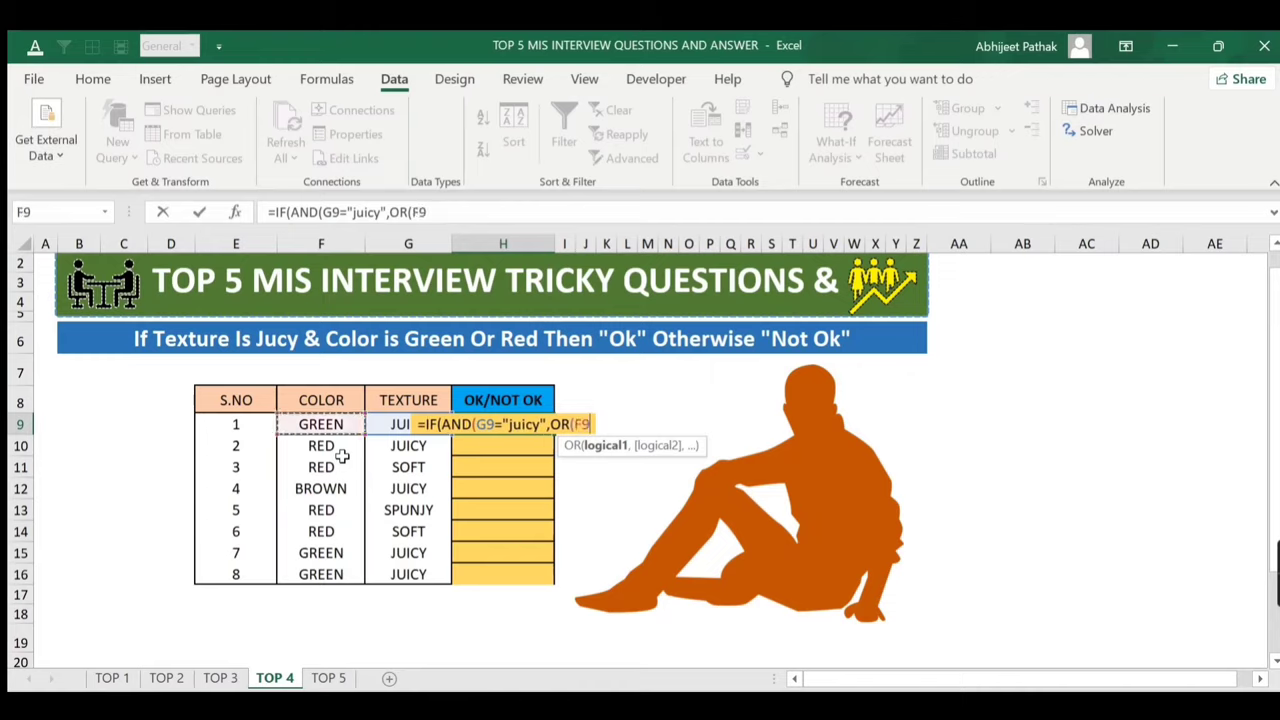
{"action": "type", "text": "=\"green"}
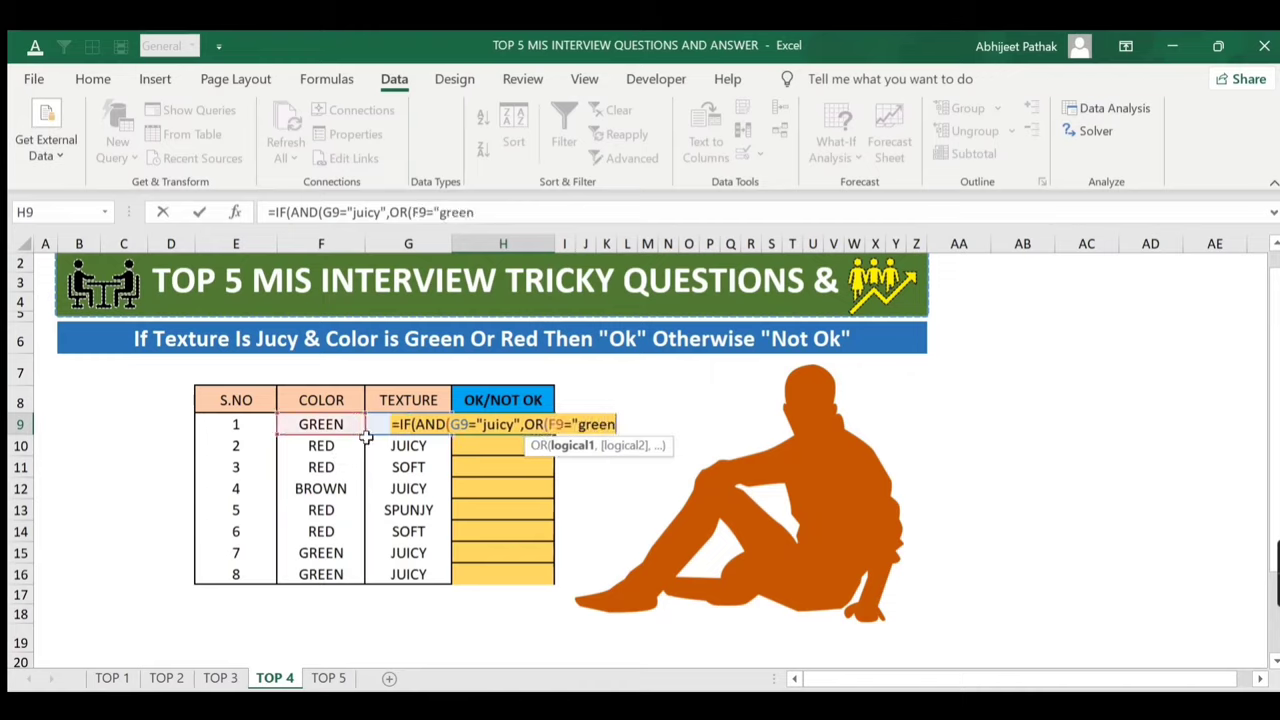
{"action": "type", "text": "\","}
{"action": "left_click", "coordinate": [369, 431]}
{"action": "left_click", "coordinate": [366, 431]}
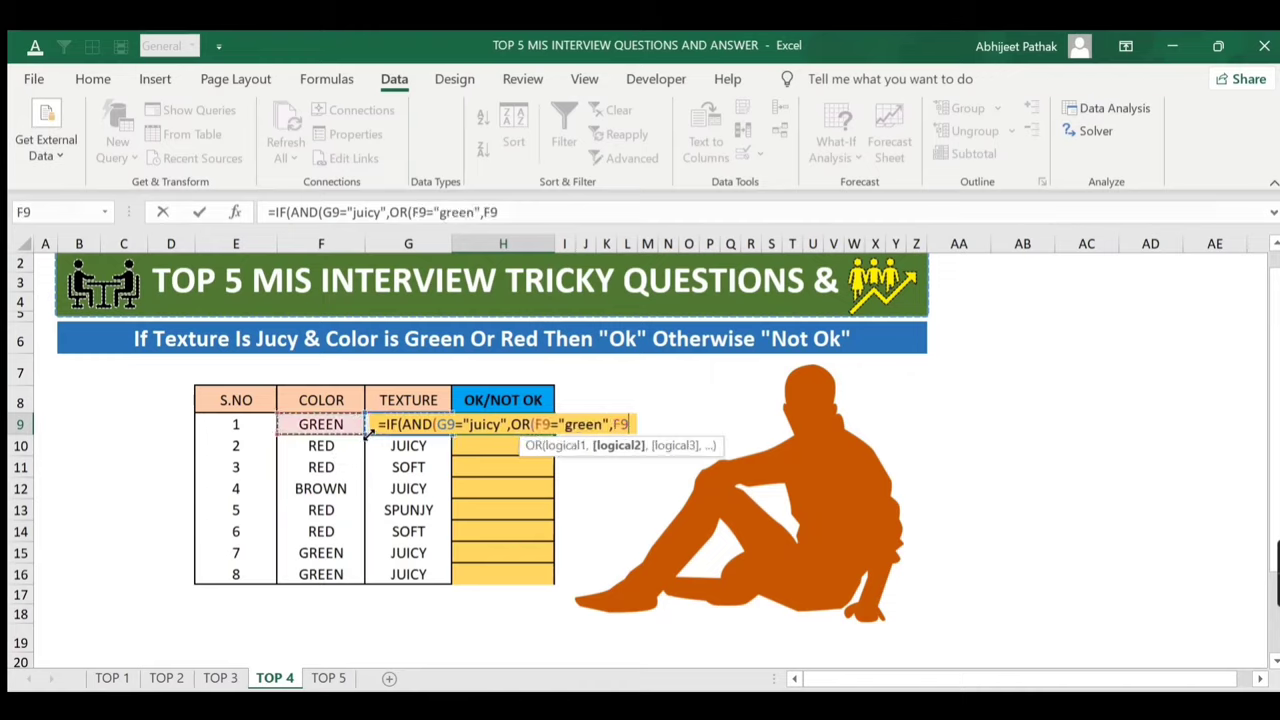
{"action": "type", "text": "=\"r"}
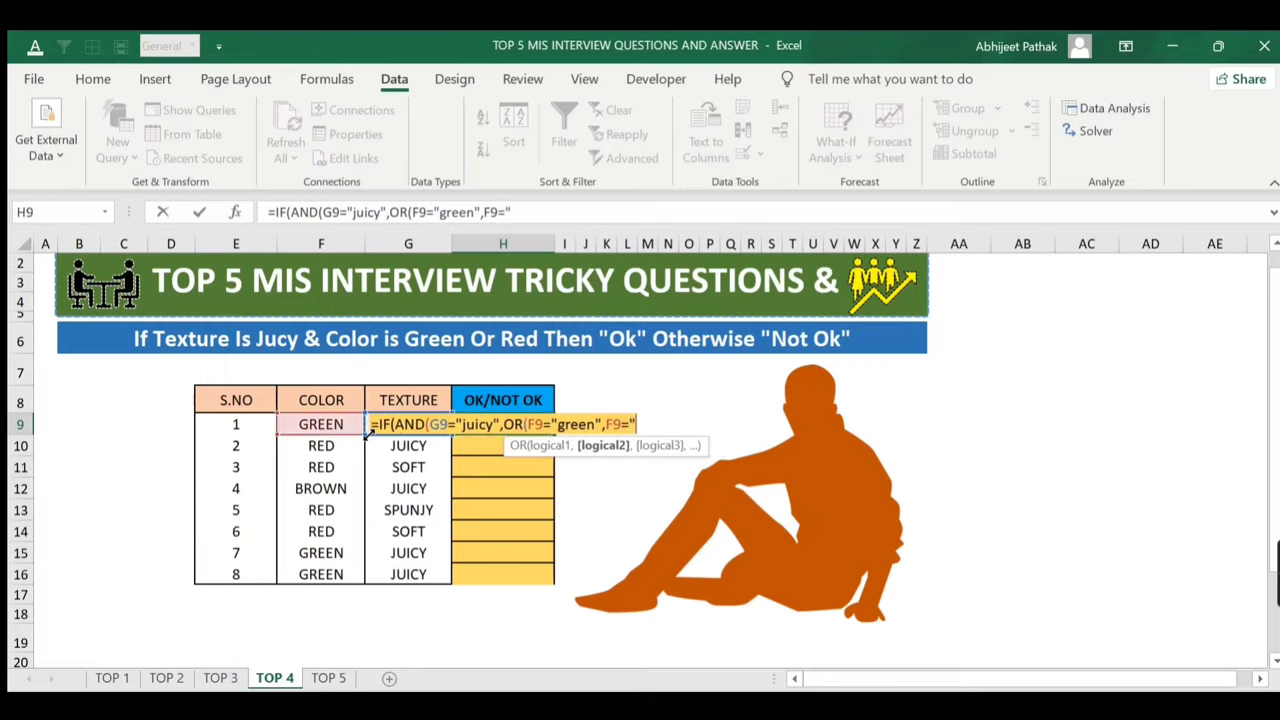
{"action": "type", "text": "ed\""}
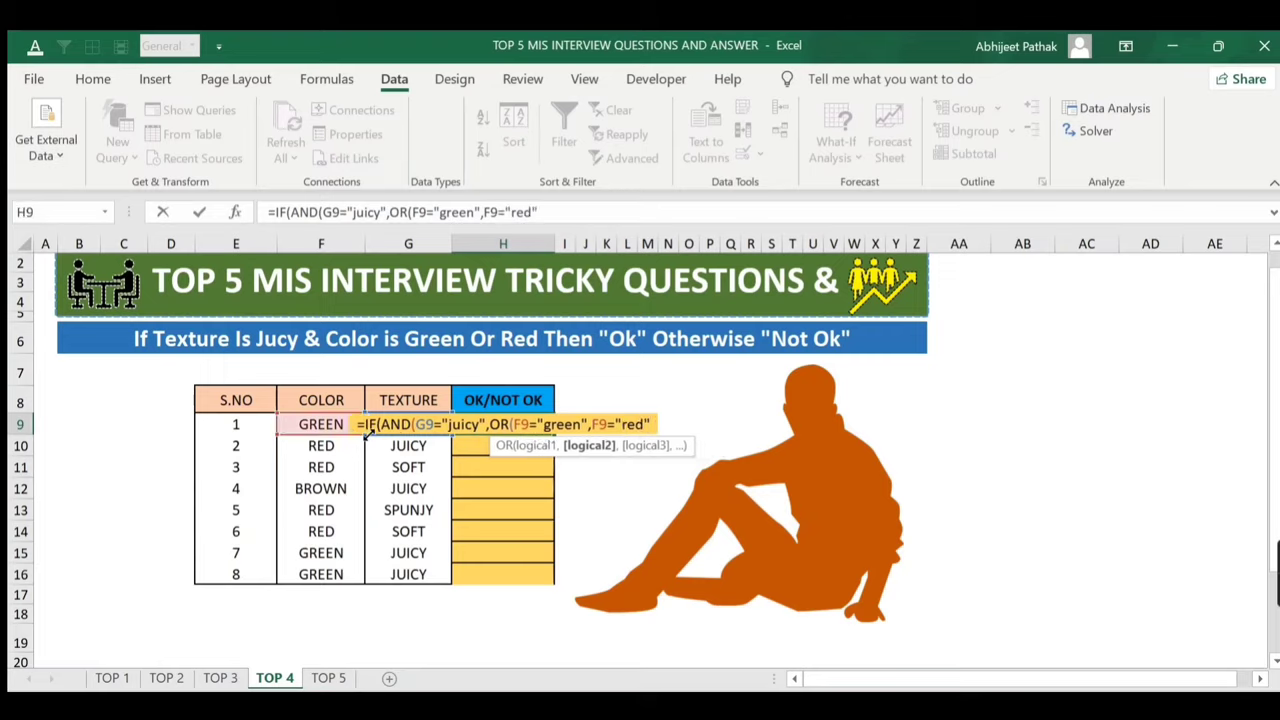
{"action": "type", "text": ")"}
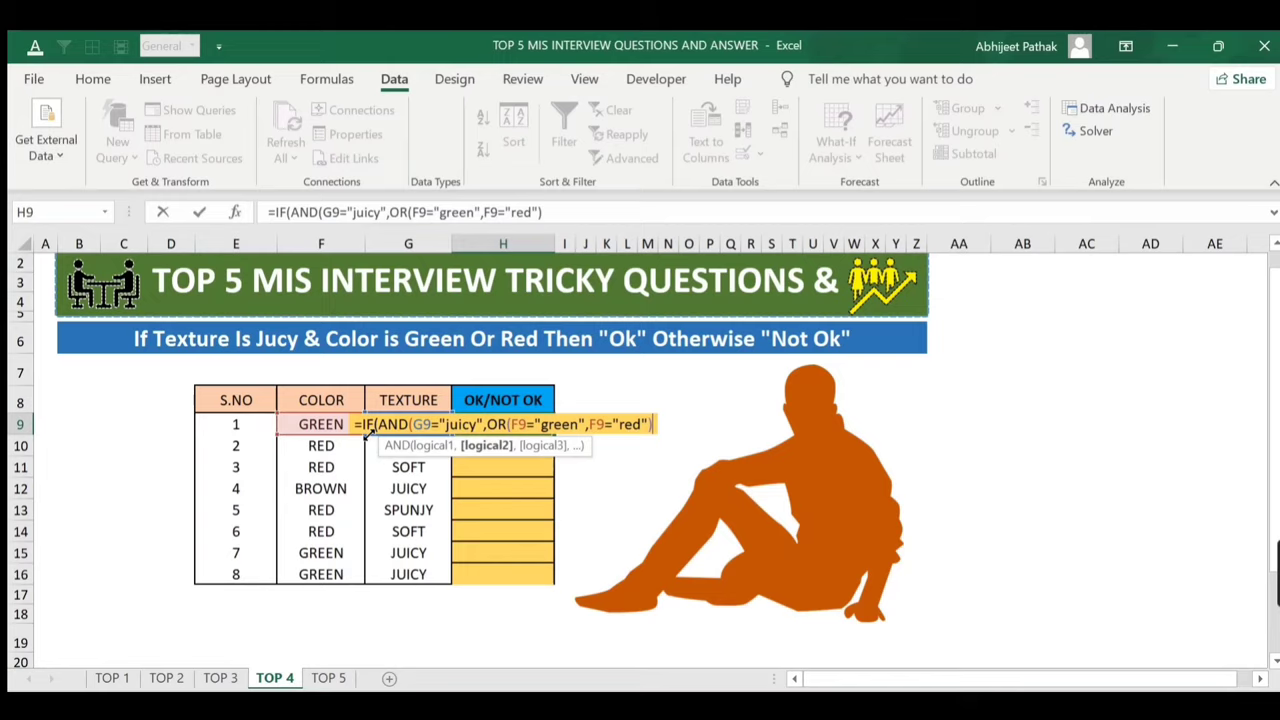
{"action": "type", "text": "),"}
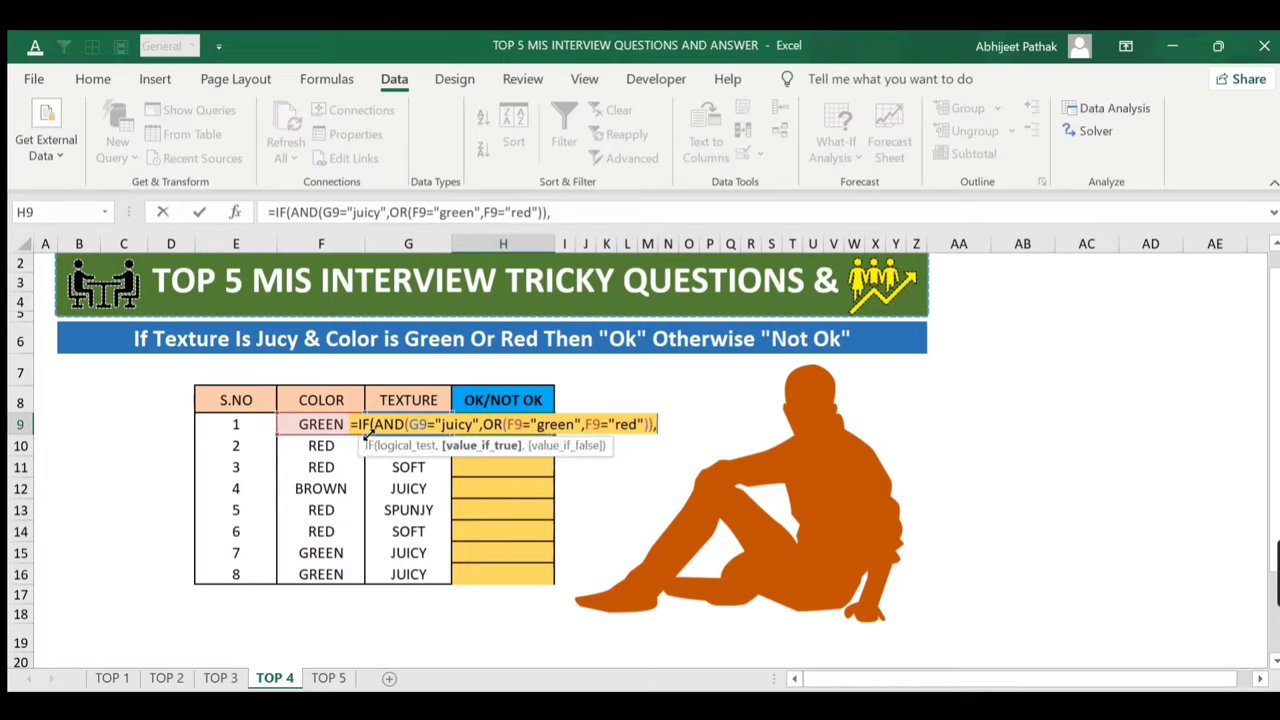
{"action": "type", "text": "\"ok"}
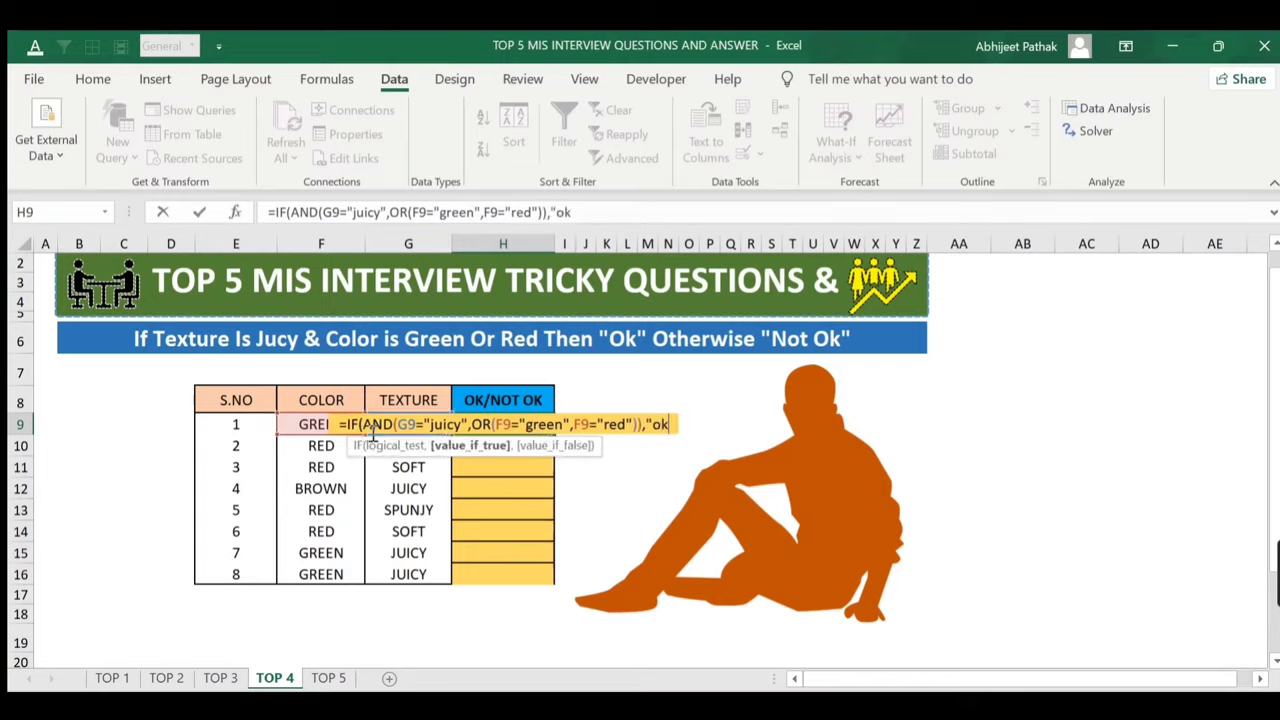
{"action": "type", "text": "\",\""}
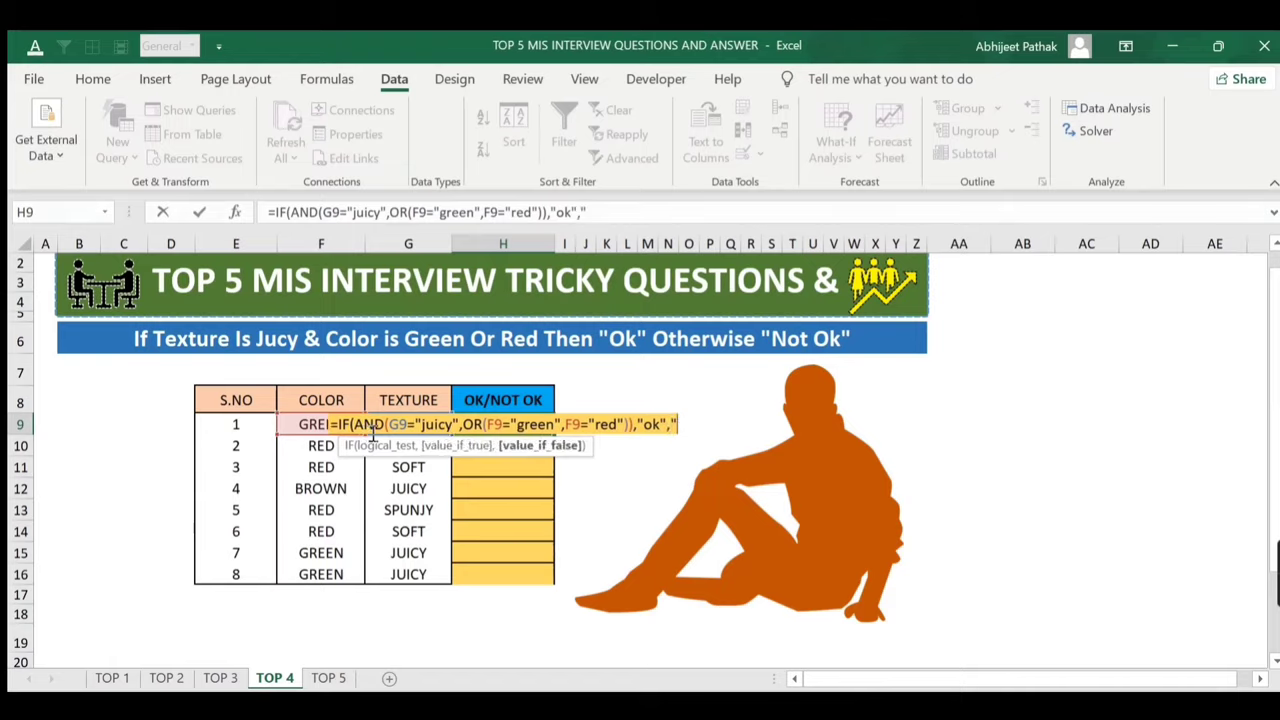
{"action": "type", "text": "not"}
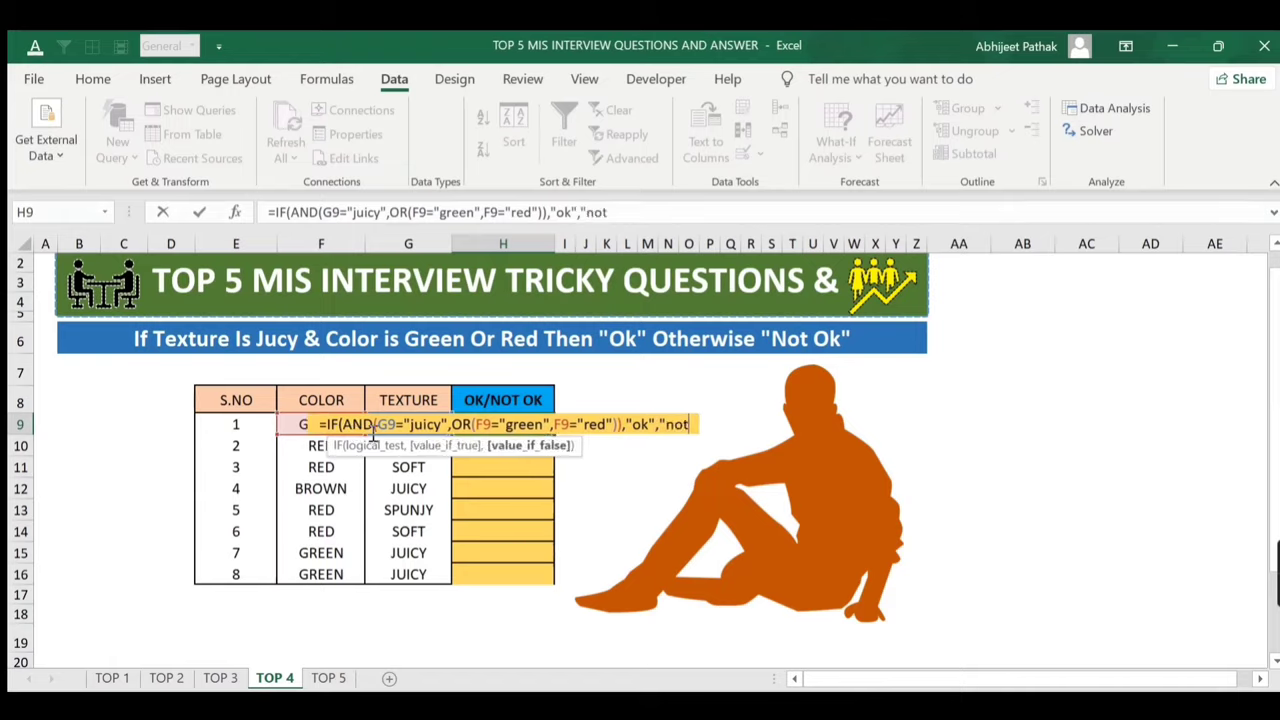
{"action": "type", "text": " ok"}
- Add the missing closing parenthesis, commit H9, and fill the formula down to H16
{"action": "key", "text": "Return"}
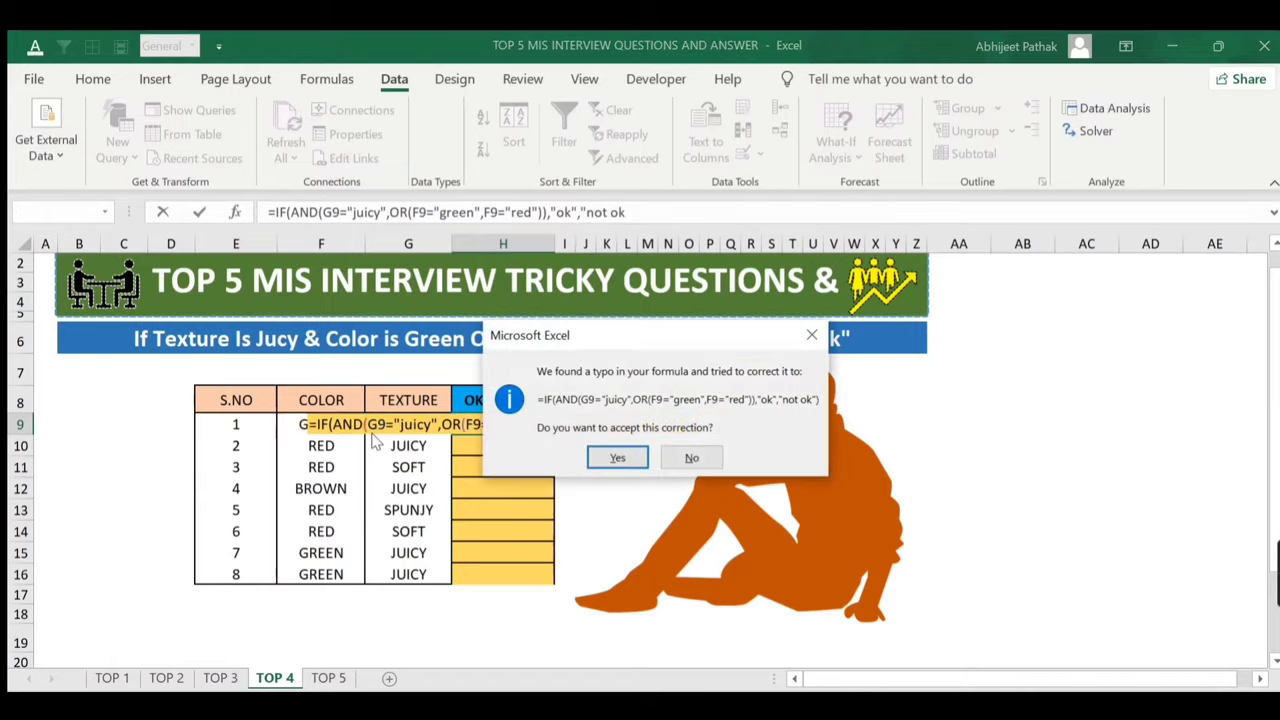
{"action": "key", "text": "Tab"}
{"action": "key", "text": "Return"}
{"action": "key", "text": "Return"}
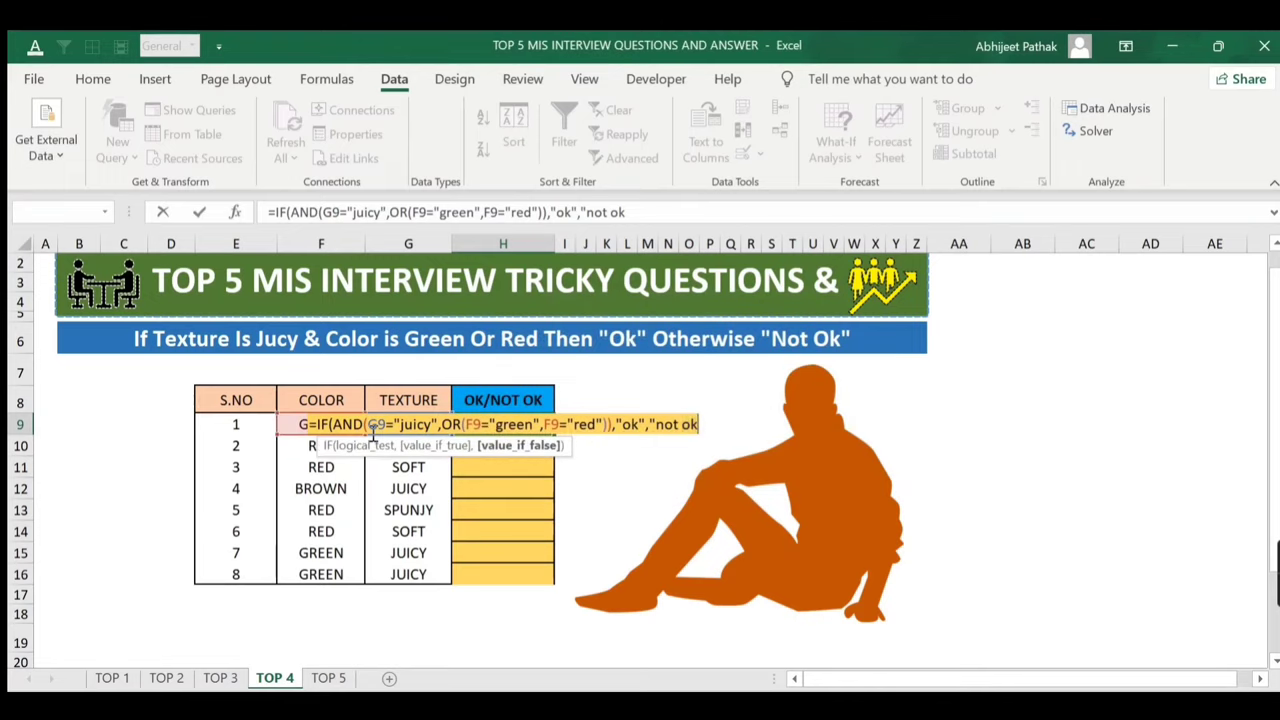
{"action": "type", "text": "\")"}
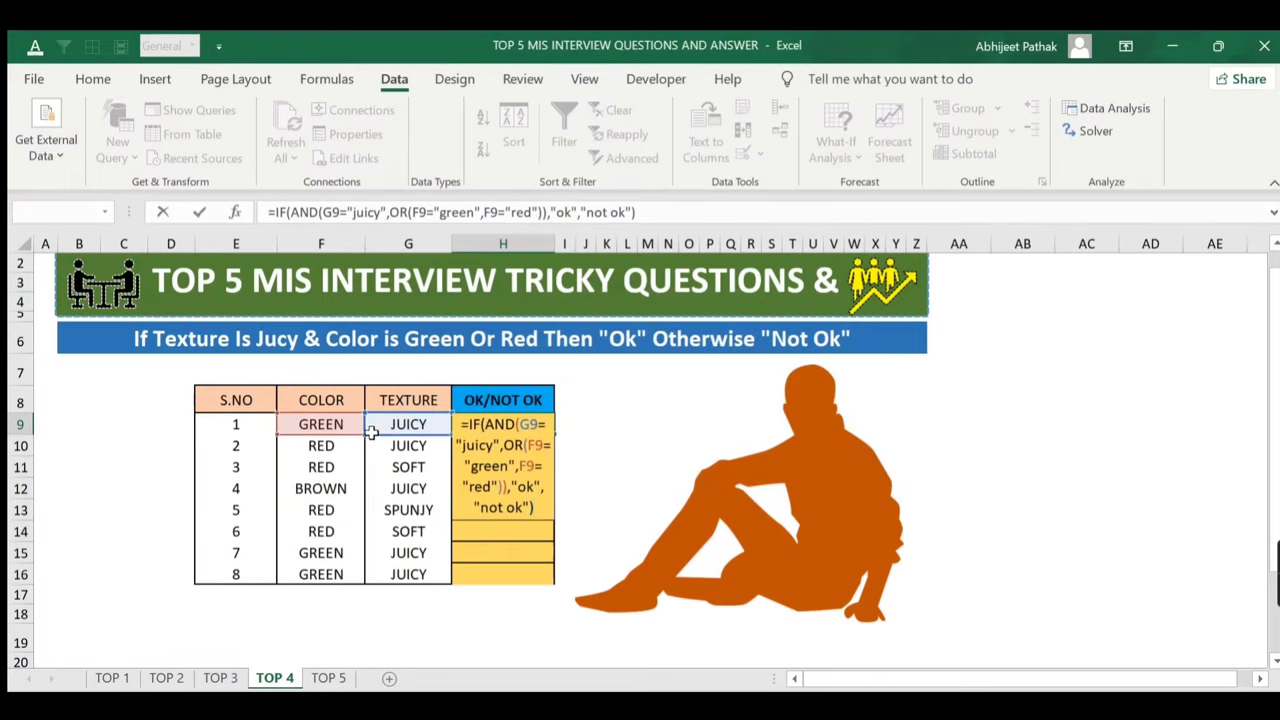
{"action": "key", "text": "ctrl+Return"}
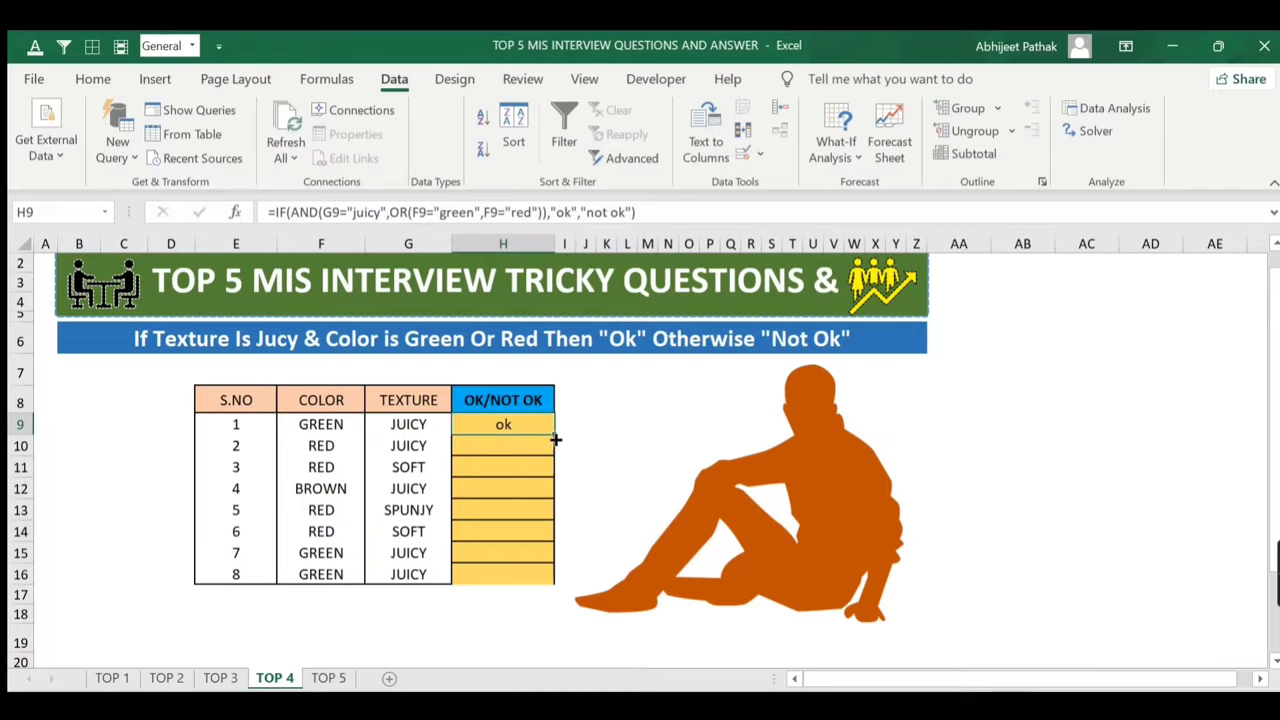
{"action": "left_click_drag", "start_coordinate": [554, 435], "coordinate": [560, 586]}
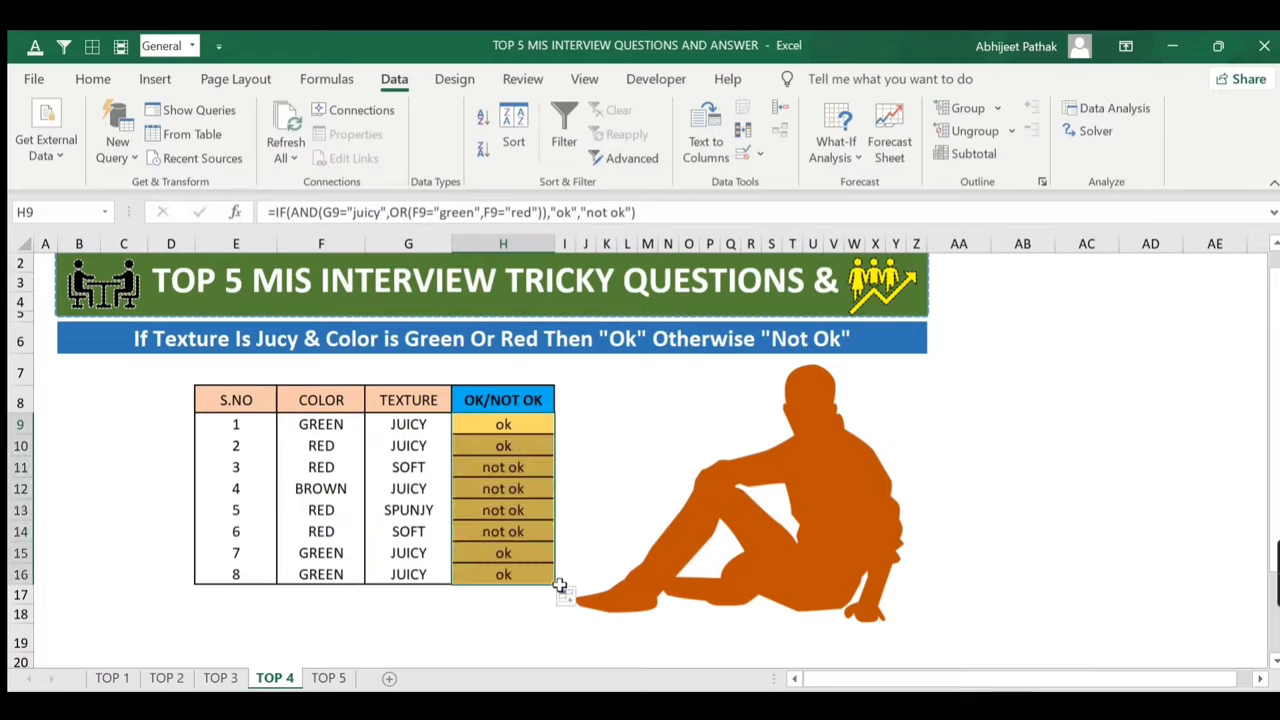
{"action": "left_click_drag", "start_coordinate": [336, 427], "coordinate": [503, 595]}
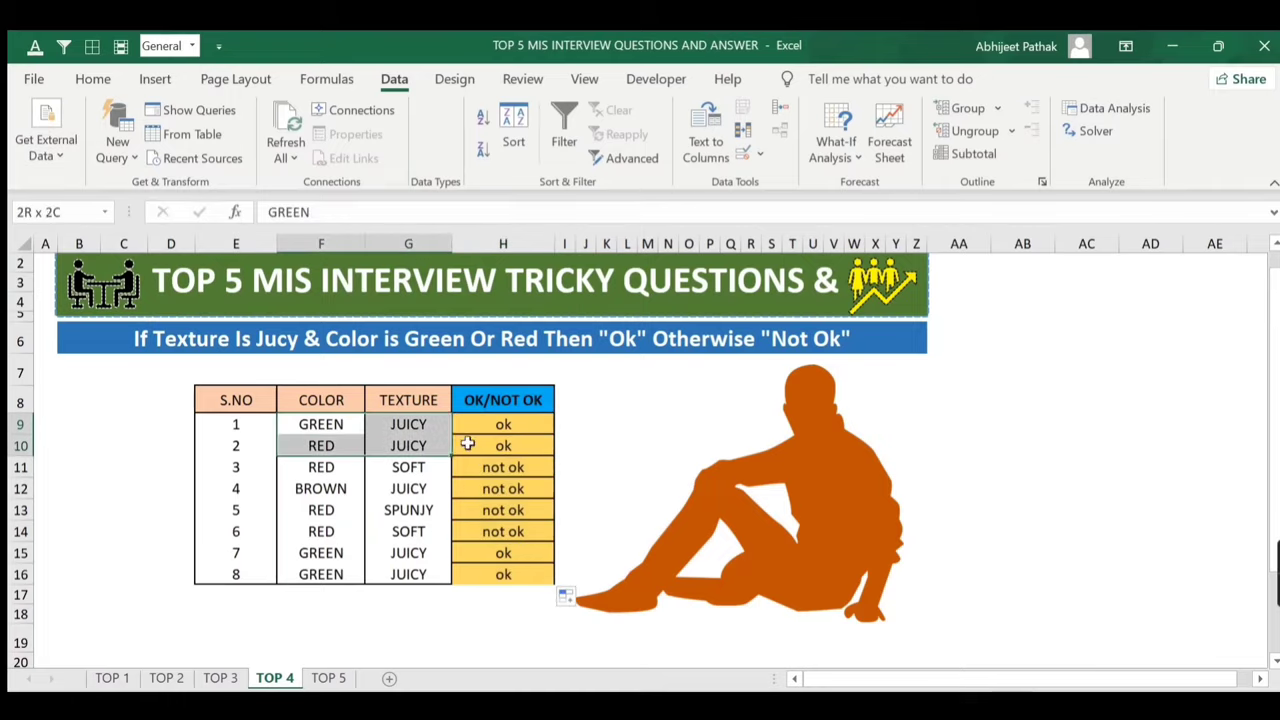
{"action": "left_click", "coordinate": [503, 427]}
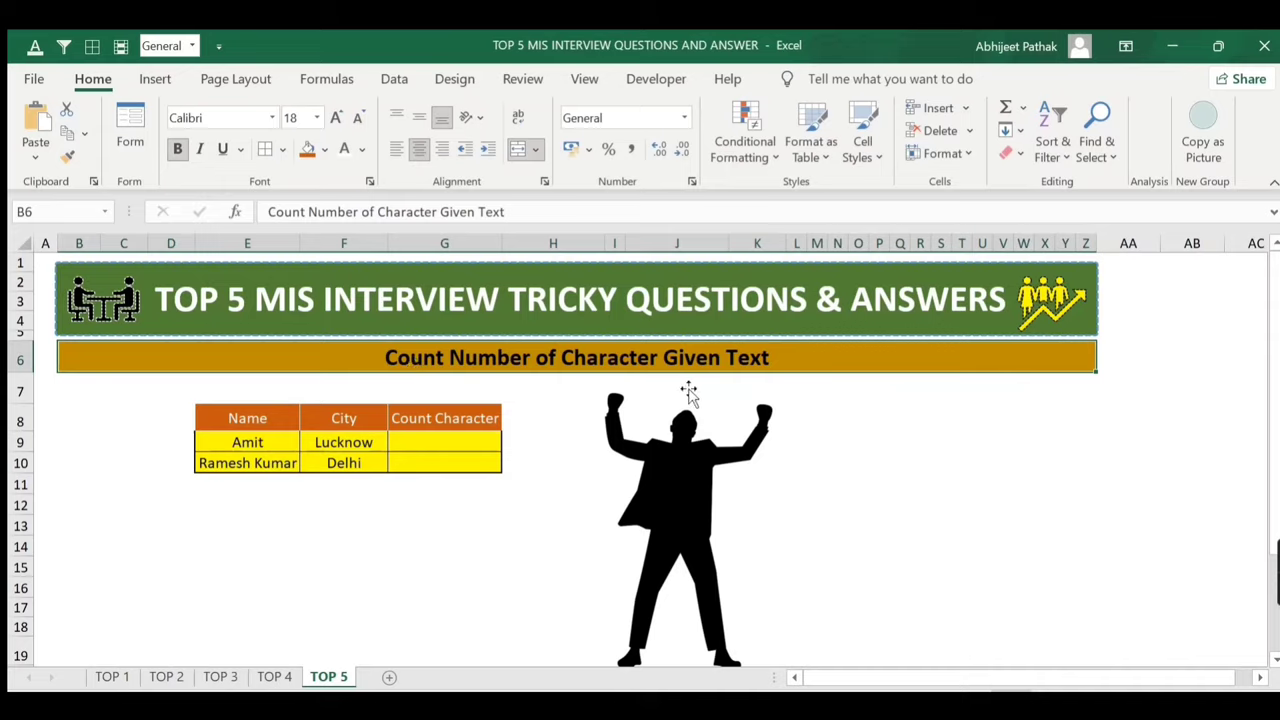
{"action": "left_click", "coordinate": [260, 444]}
{"action": "left_click_drag", "start_coordinate": [260, 444], "coordinate": [372, 463]}
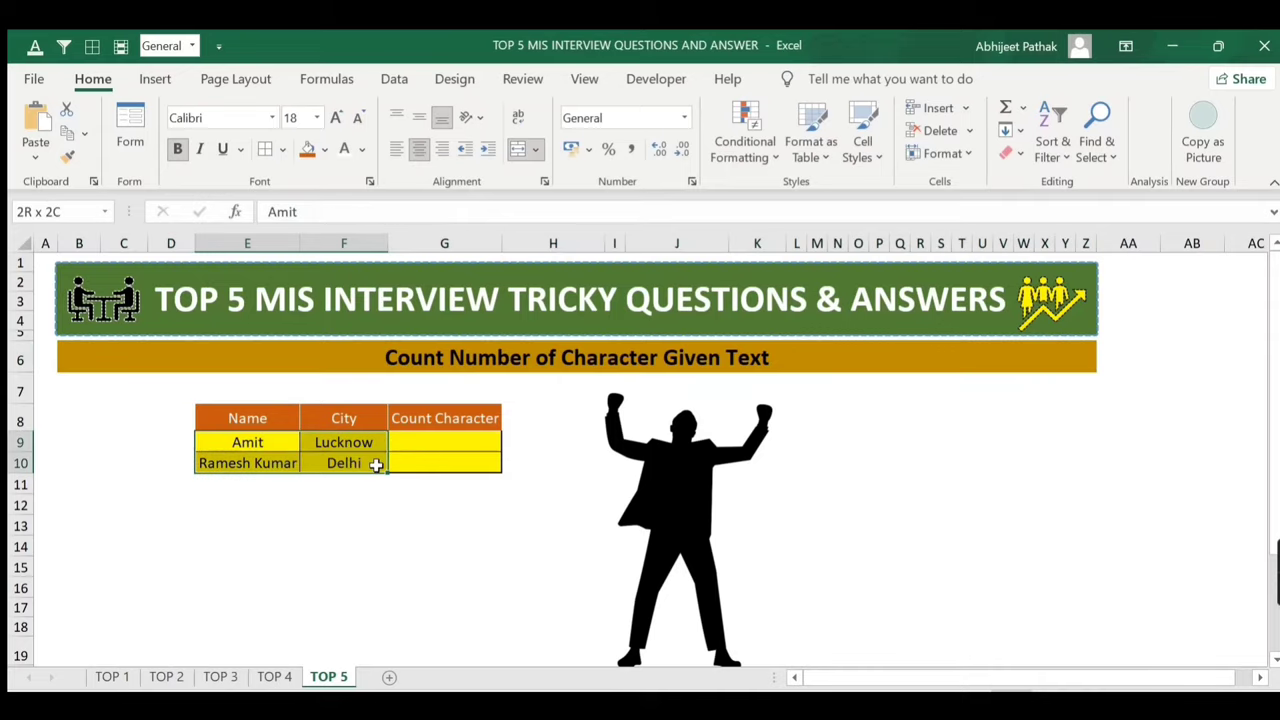
{"action": "left_click", "coordinate": [450, 443]}
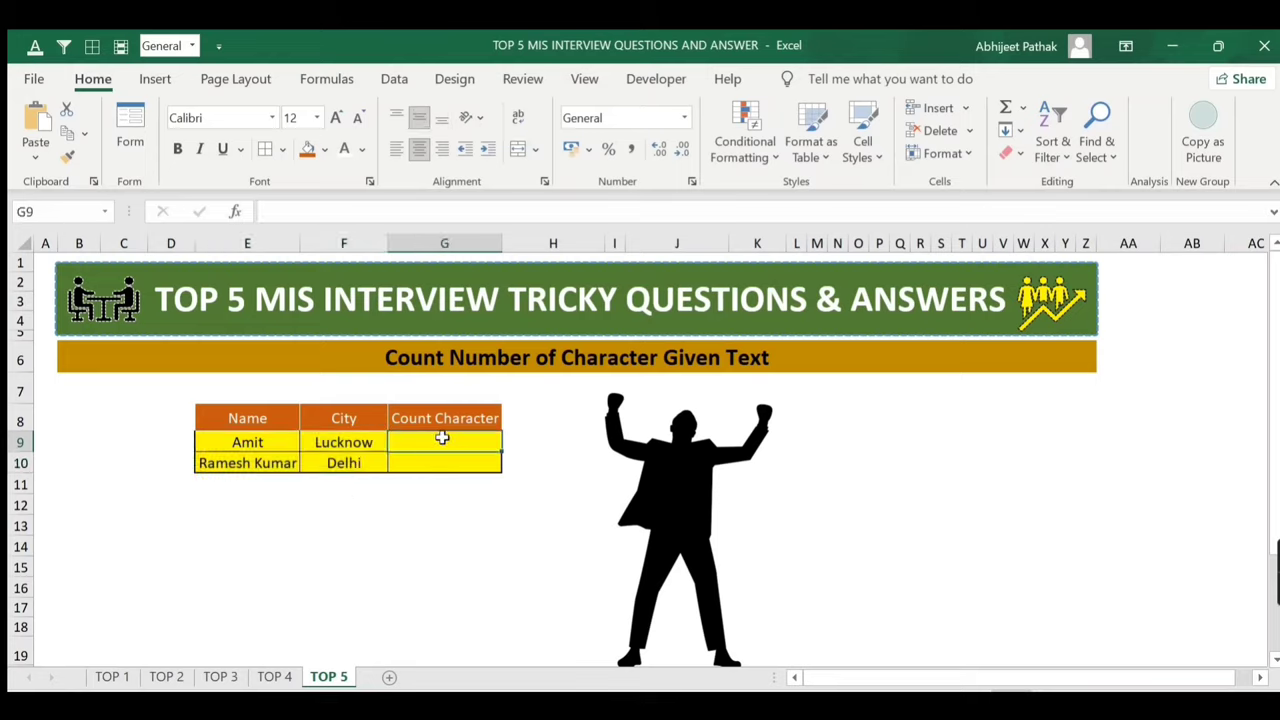
{"action": "left_click_drag", "start_coordinate": [288, 444], "coordinate": [343, 446]}
{"action": "left_click", "coordinate": [441, 438]}
{"action": "left_click_drag", "start_coordinate": [286, 463], "coordinate": [343, 465]}
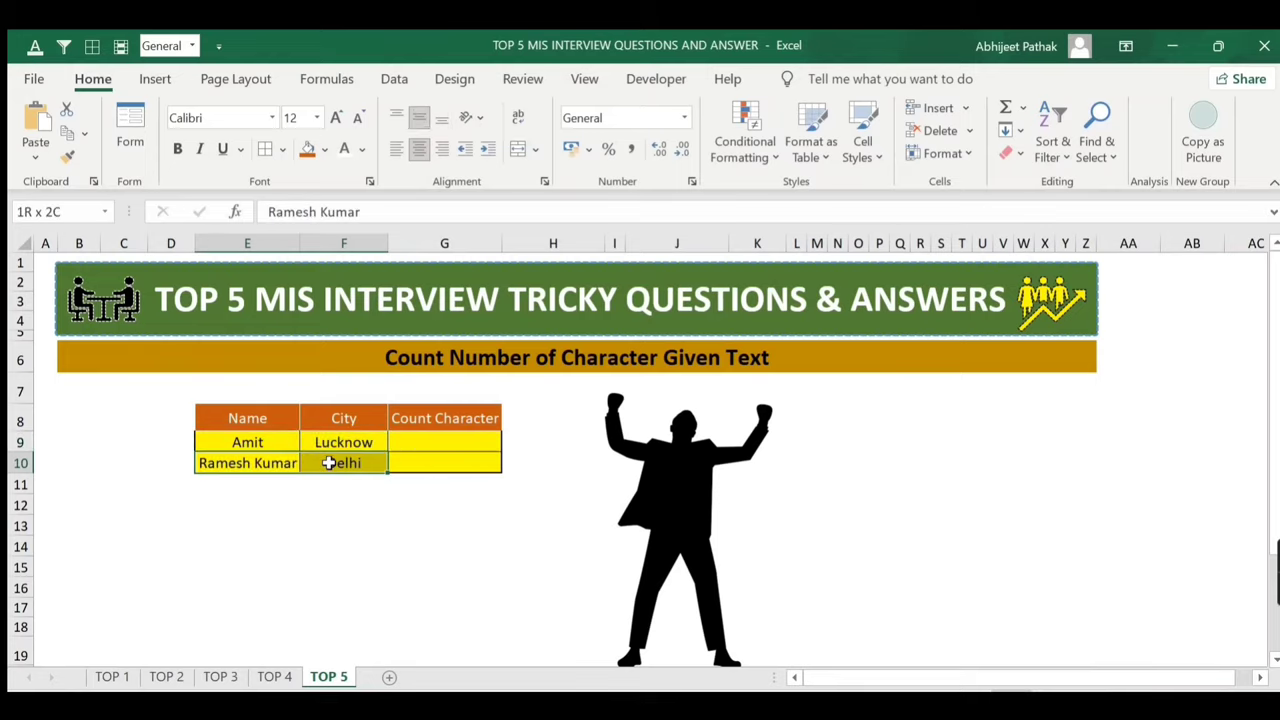
{"action": "left_click", "coordinate": [411, 463]}
{"action": "left_click", "coordinate": [430, 440]}
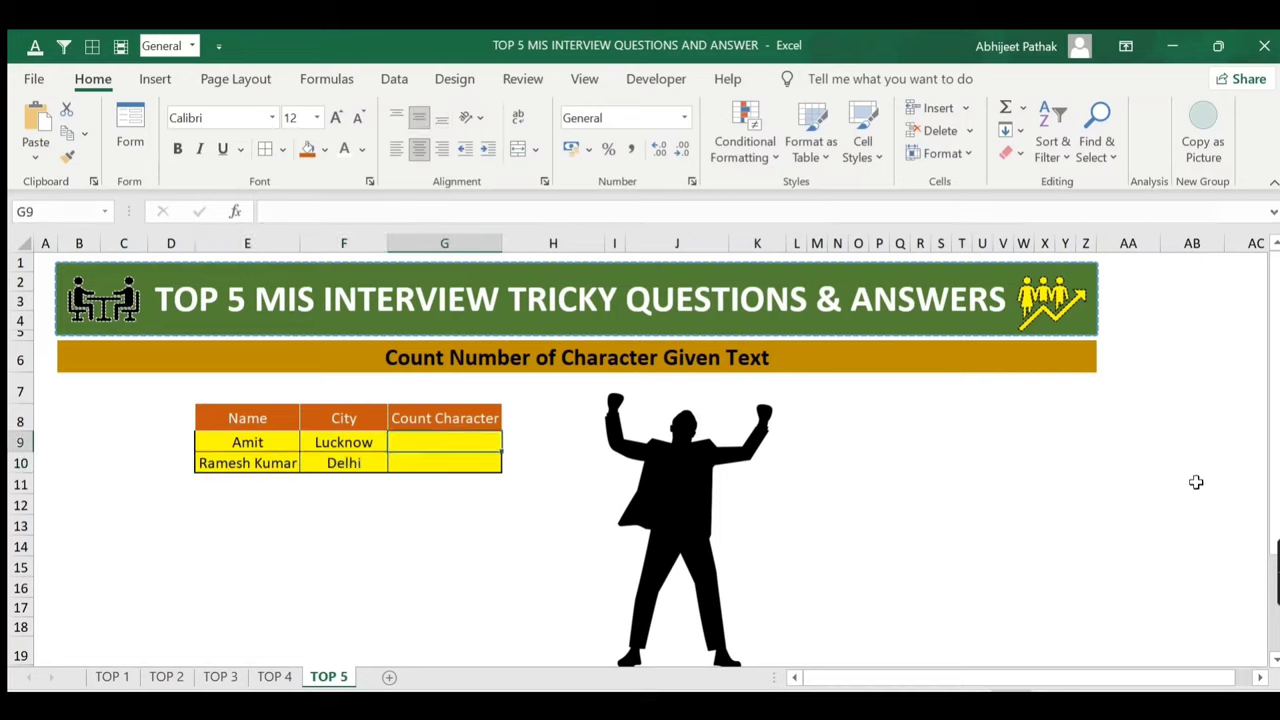
{"action": "type", "text": "=le"}
{"action": "key", "text": "Tab"}
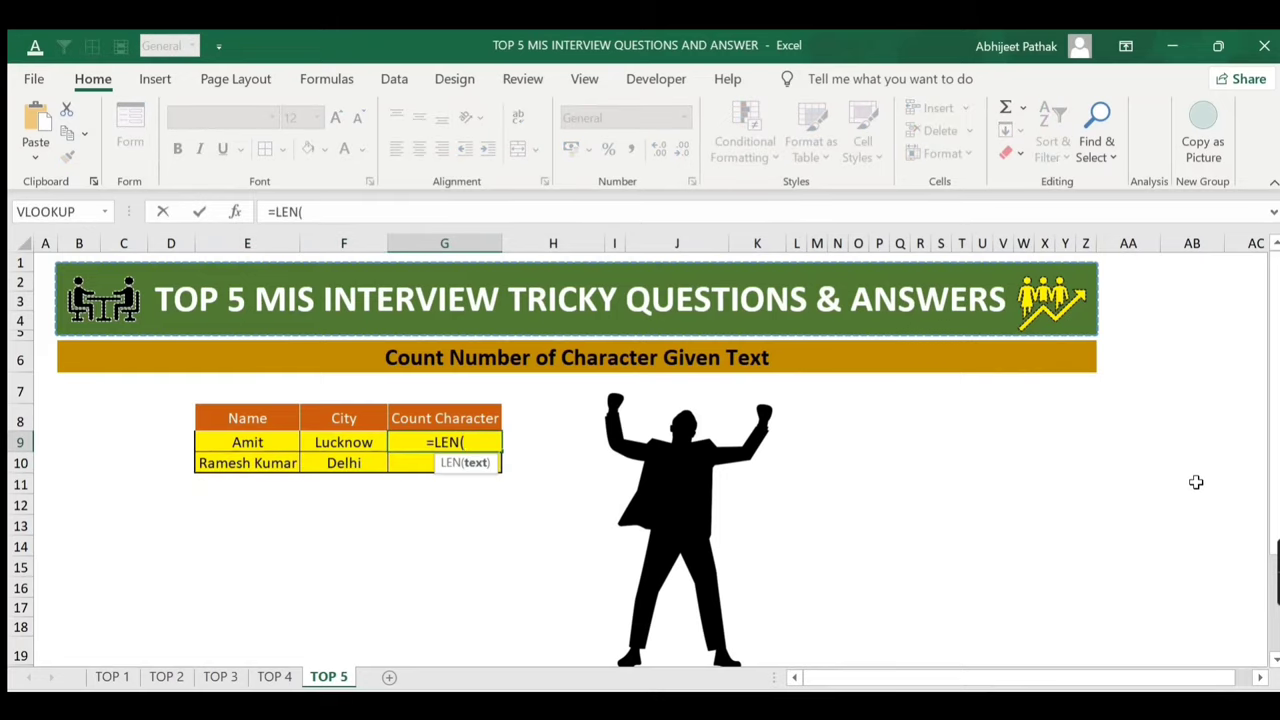
{"action": "key", "text": "Left"}
{"action": "type", "text": ")"}
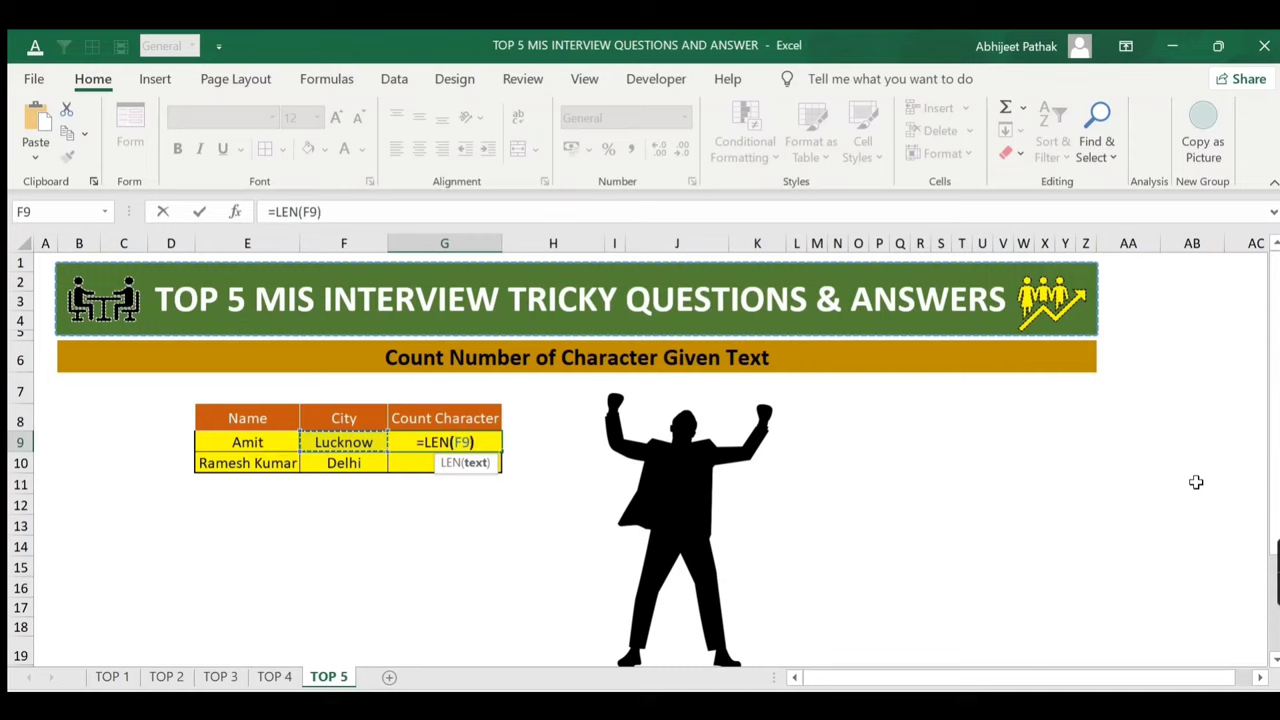
{"action": "key", "text": "Return"}
{"action": "left_click", "coordinate": [449, 443]}
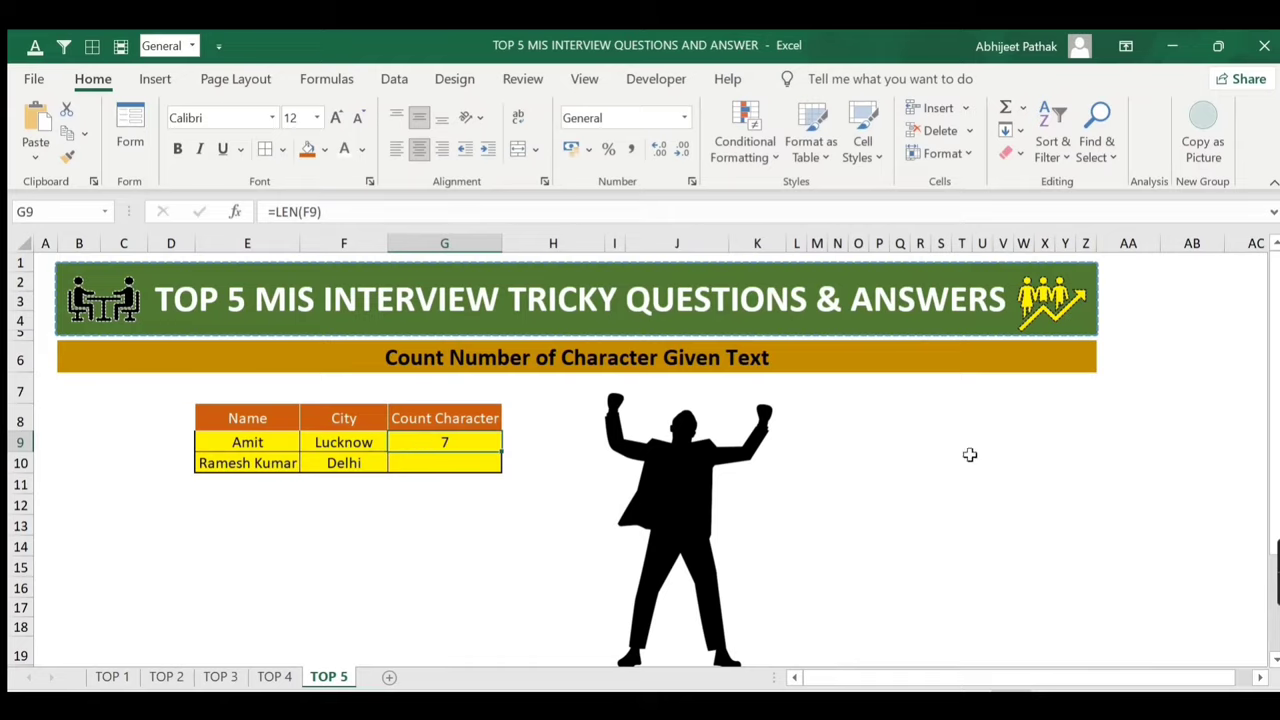
{"action": "key", "text": "Delete"}
{"action": "type", "text": "=LEN("}
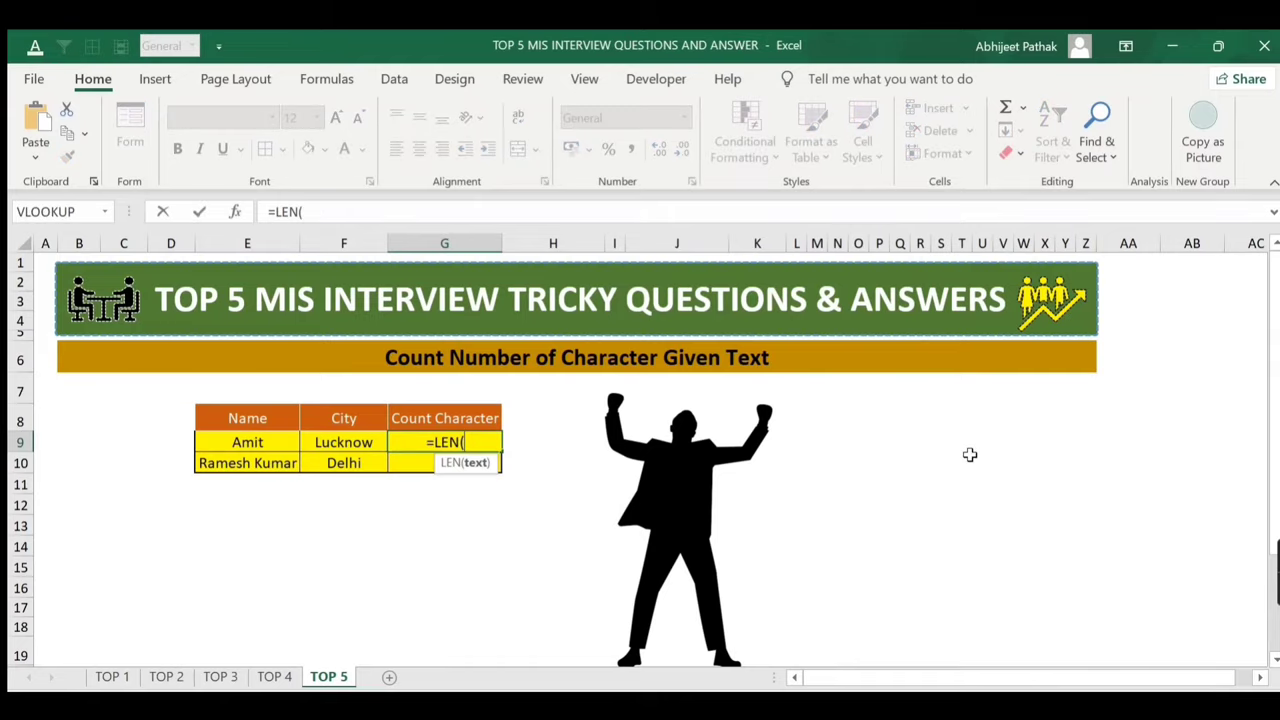
{"action": "key", "text": "Left"}
{"action": "key", "text": "Left"}
{"action": "key", "text": "Left"}
{"action": "key", "text": "Right"}
{"action": "key", "text": "shift+Right"}
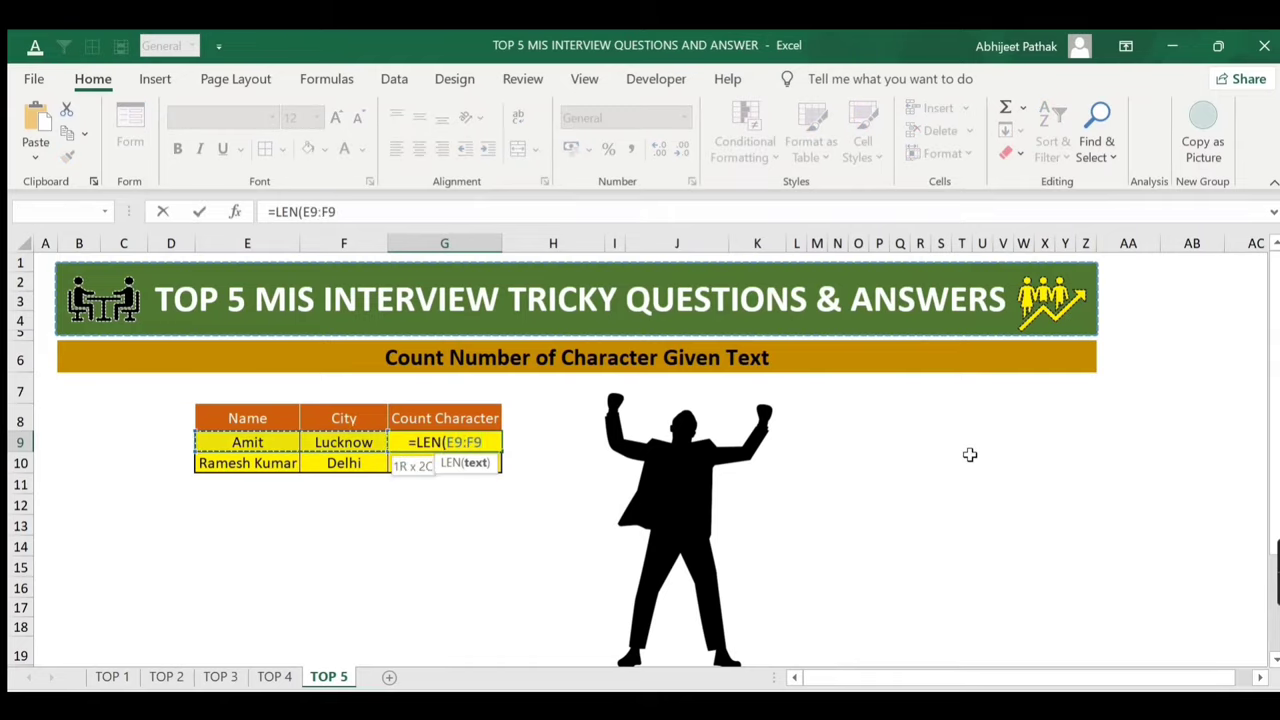
{"action": "type", "text": ")"}
{"action": "key", "text": "Return"}
{"action": "key", "text": "Up"}
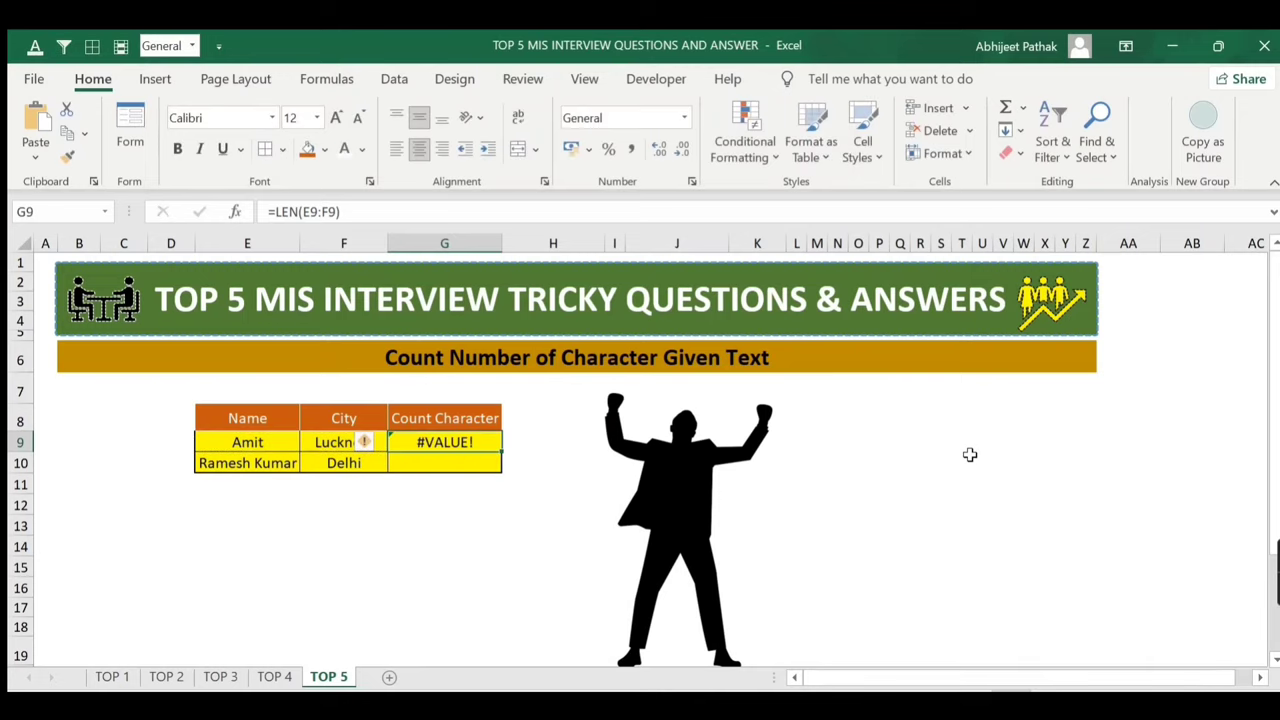
{"action": "key", "text": "Delete"}
{"action": "left_click_drag", "start_coordinate": [283, 442], "coordinate": [360, 442]}
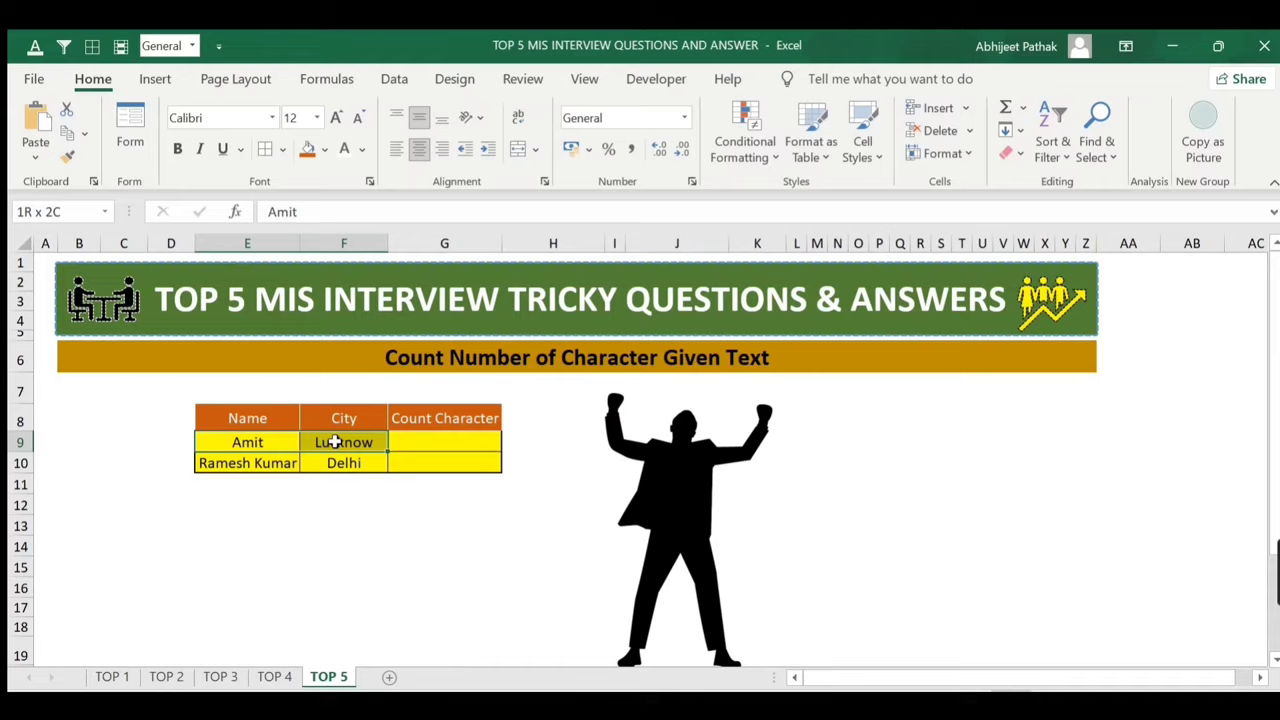
{"action": "left_click", "coordinate": [414, 451]}
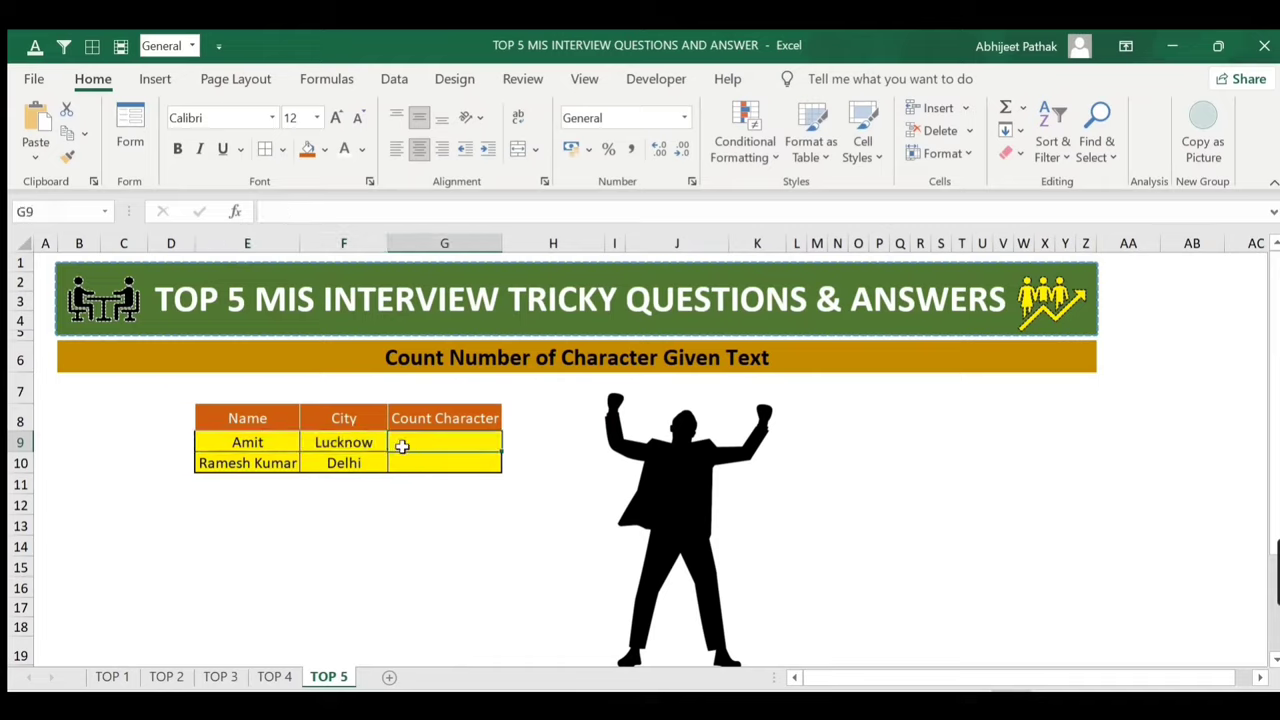
{"action": "left_click", "coordinate": [528, 445]}
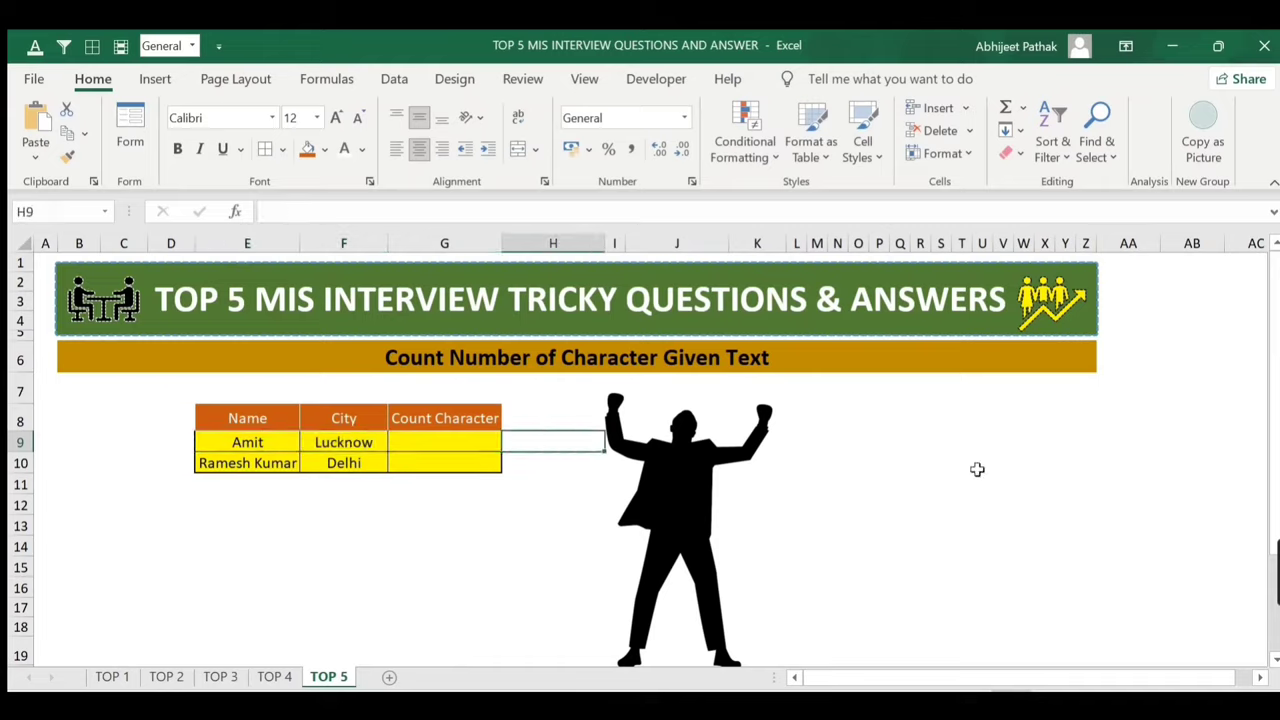
- Join name and city in H9 with =E9&F9, giving AmitLucknow
{"action": "type", "text": "="}
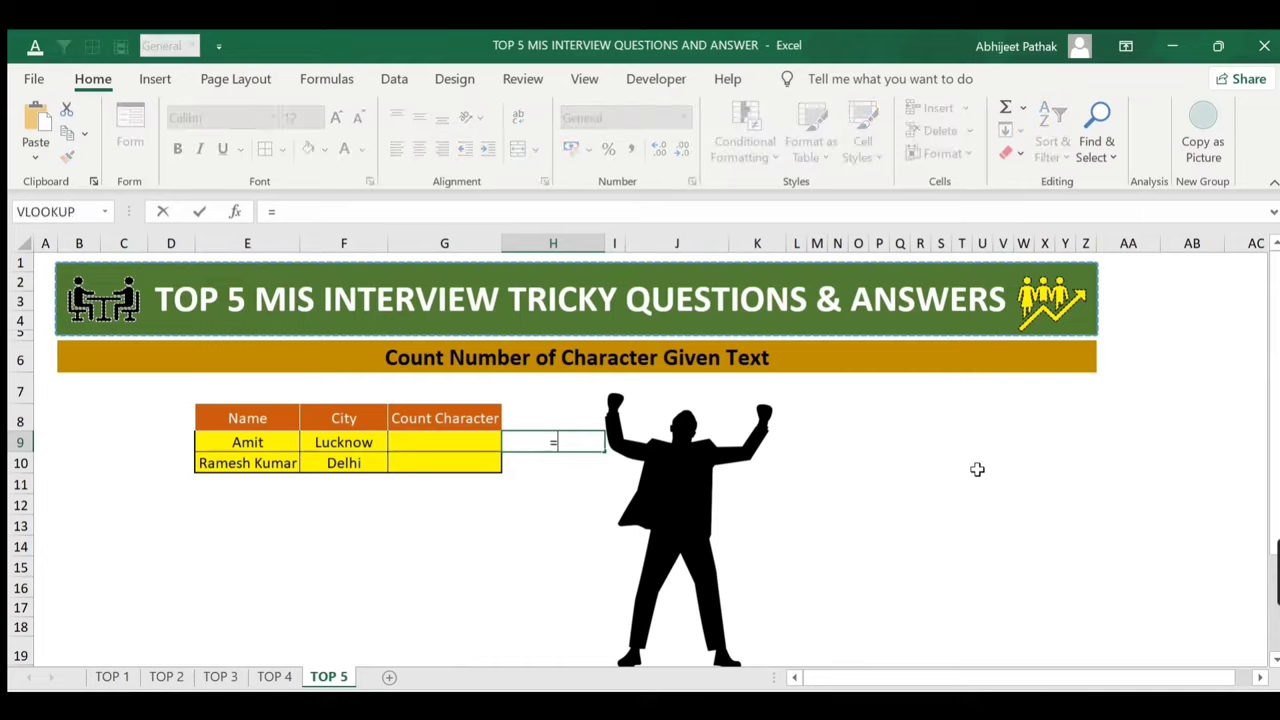
{"action": "key", "text": "Left"}
{"action": "key", "text": "Left"}
{"action": "key", "text": "Left"}
{"action": "key", "text": "Left"}
{"action": "key", "text": "Right"}
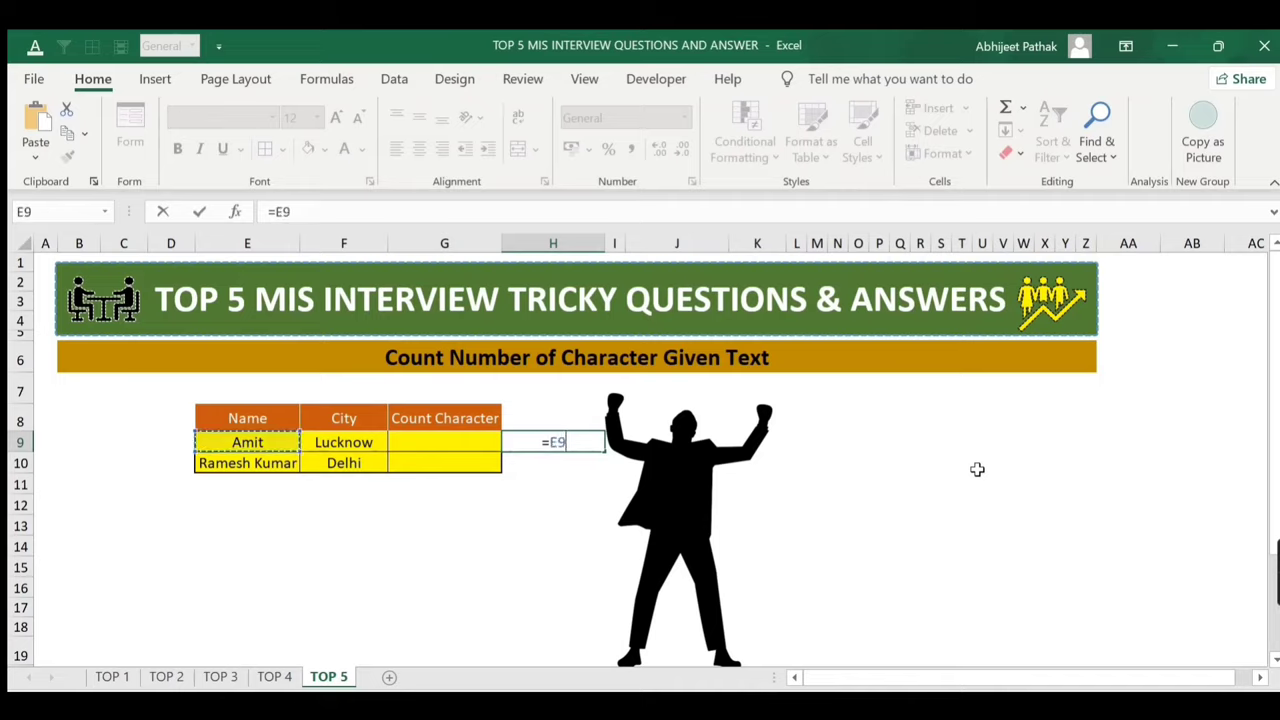
{"action": "type", "text": "&"}
{"action": "key", "text": "Left"}
{"action": "key", "text": "Left"}
{"action": "key", "text": "Return"}
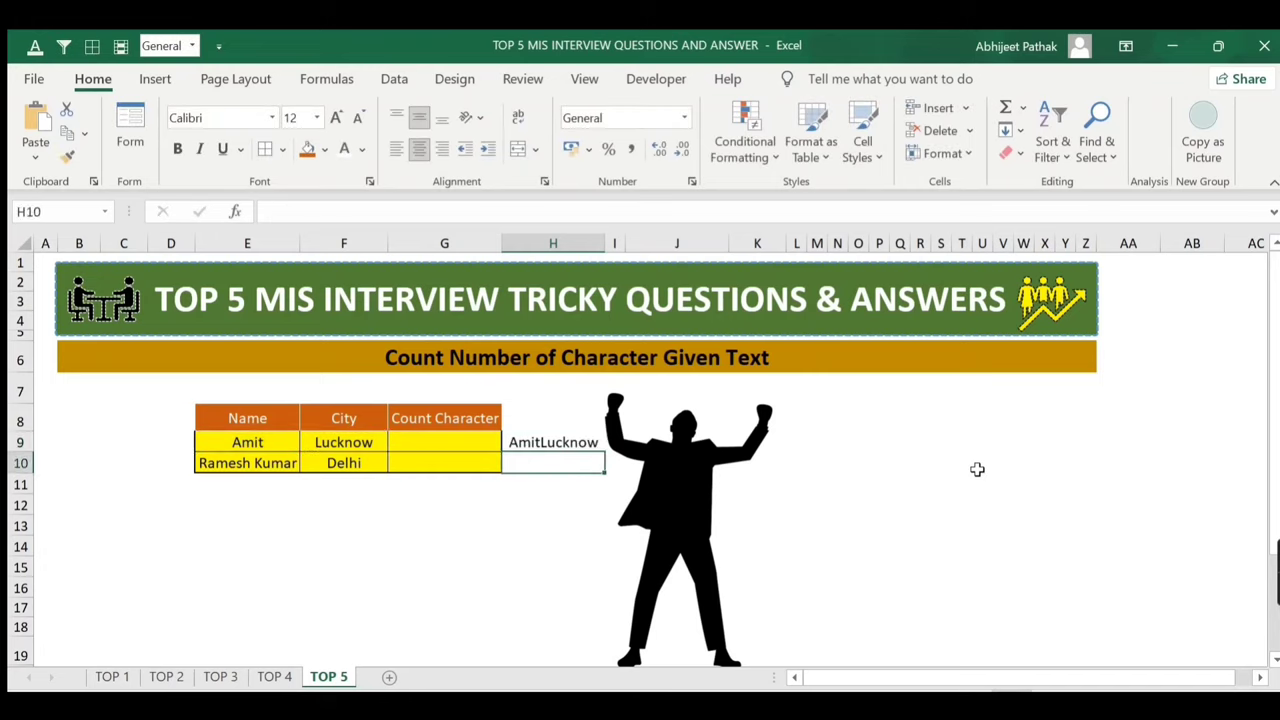
{"action": "key", "text": "Up"}
- Test =LEN(H9) in G9, which shows 11 characters, then clear it
{"action": "key", "text": "Left"}
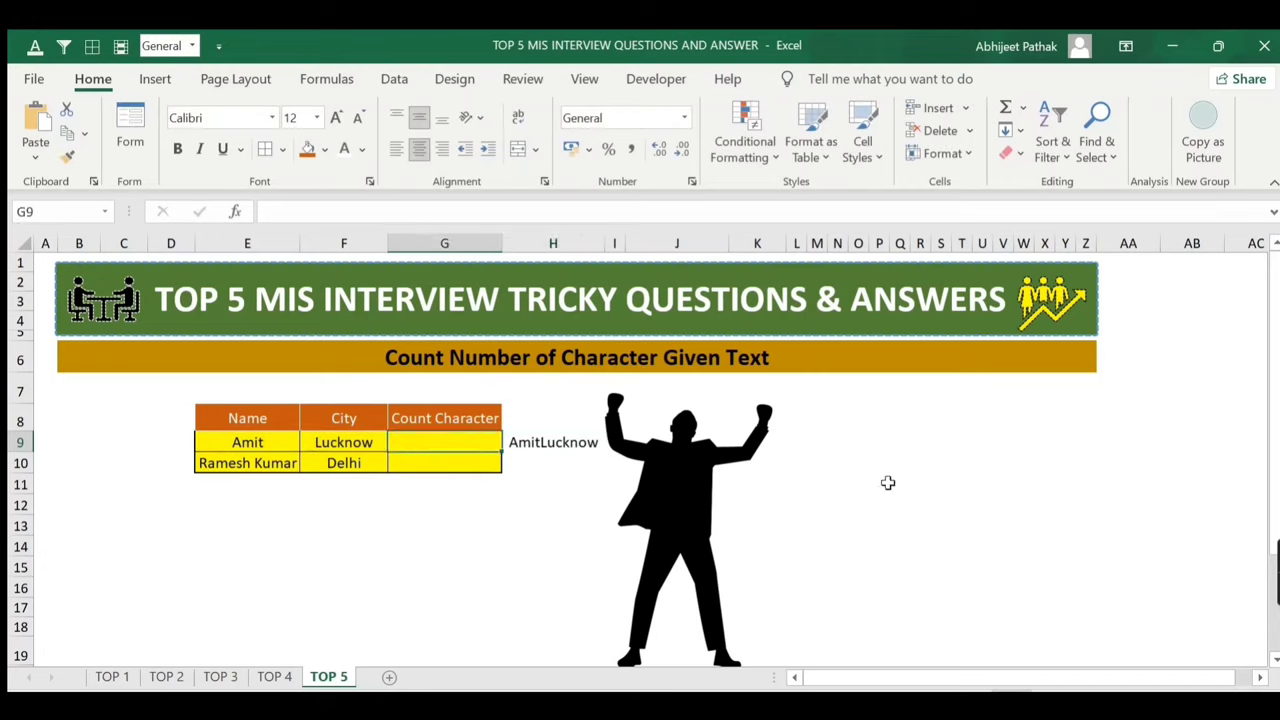
{"action": "type", "text": "=kabi"}
{"action": "key", "text": "Tab"}
{"action": "key", "text": "Left"}
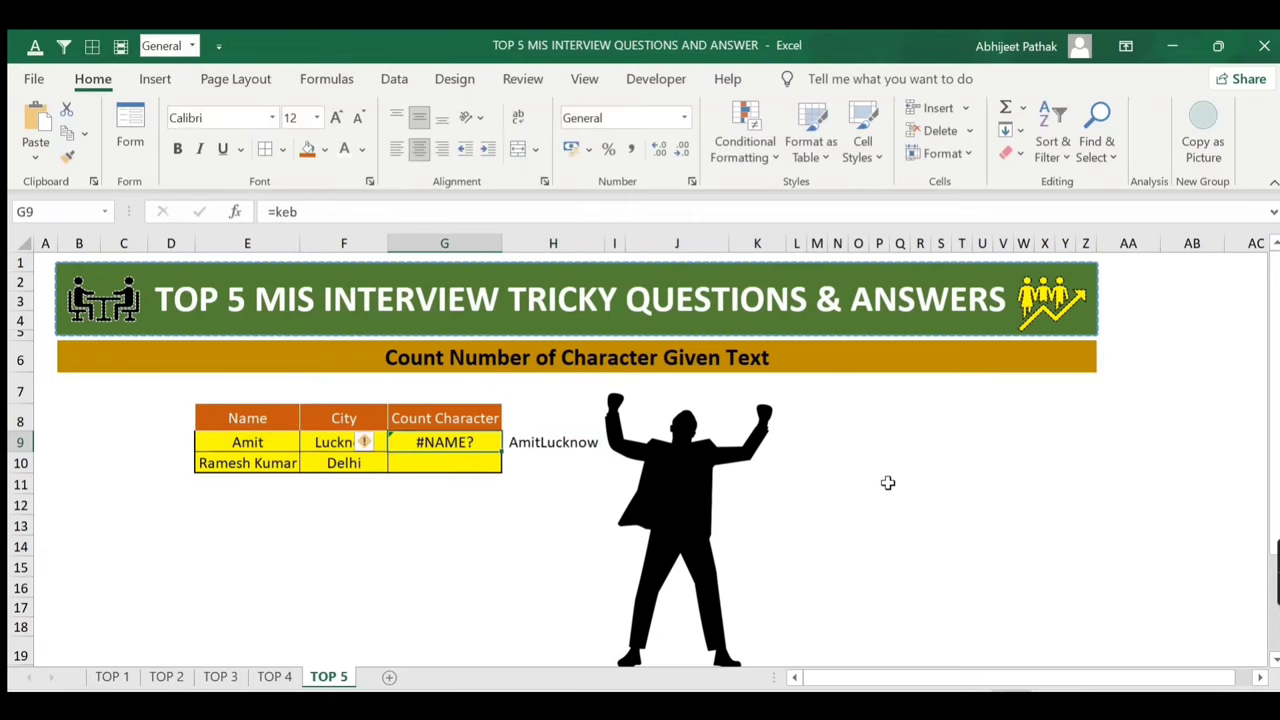
{"action": "key", "text": "Delete"}
{"action": "type", "text": "=le"}
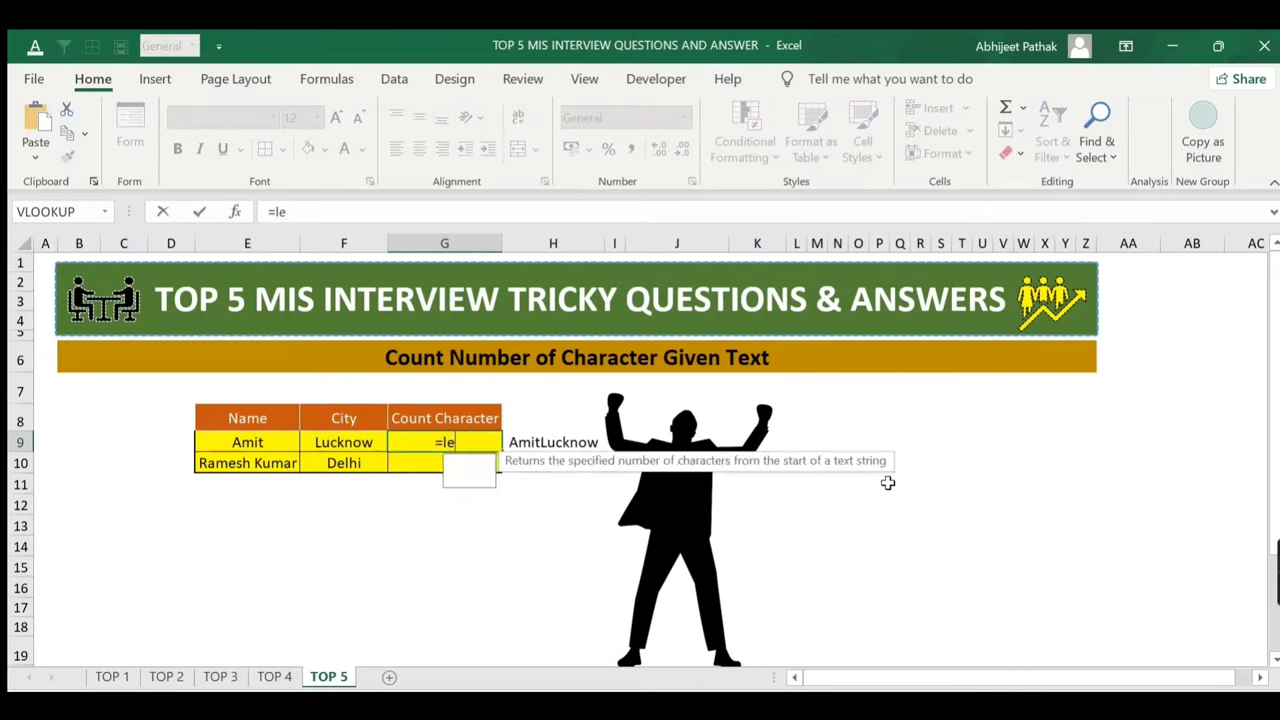
{"action": "type", "text": "n"}
{"action": "key", "text": "Tab"}
{"action": "key", "text": "Right"}
{"action": "type", "text": ")"}
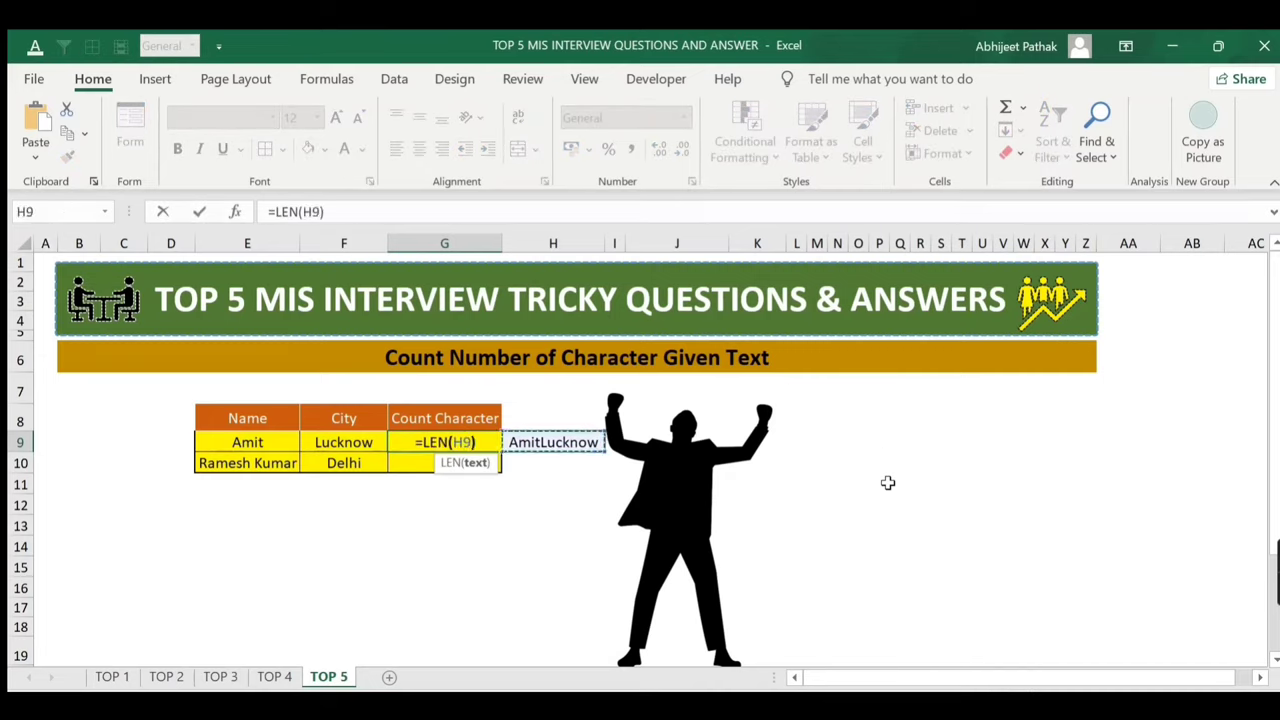
{"action": "key", "text": "Return"}
{"action": "key", "text": "Up"}
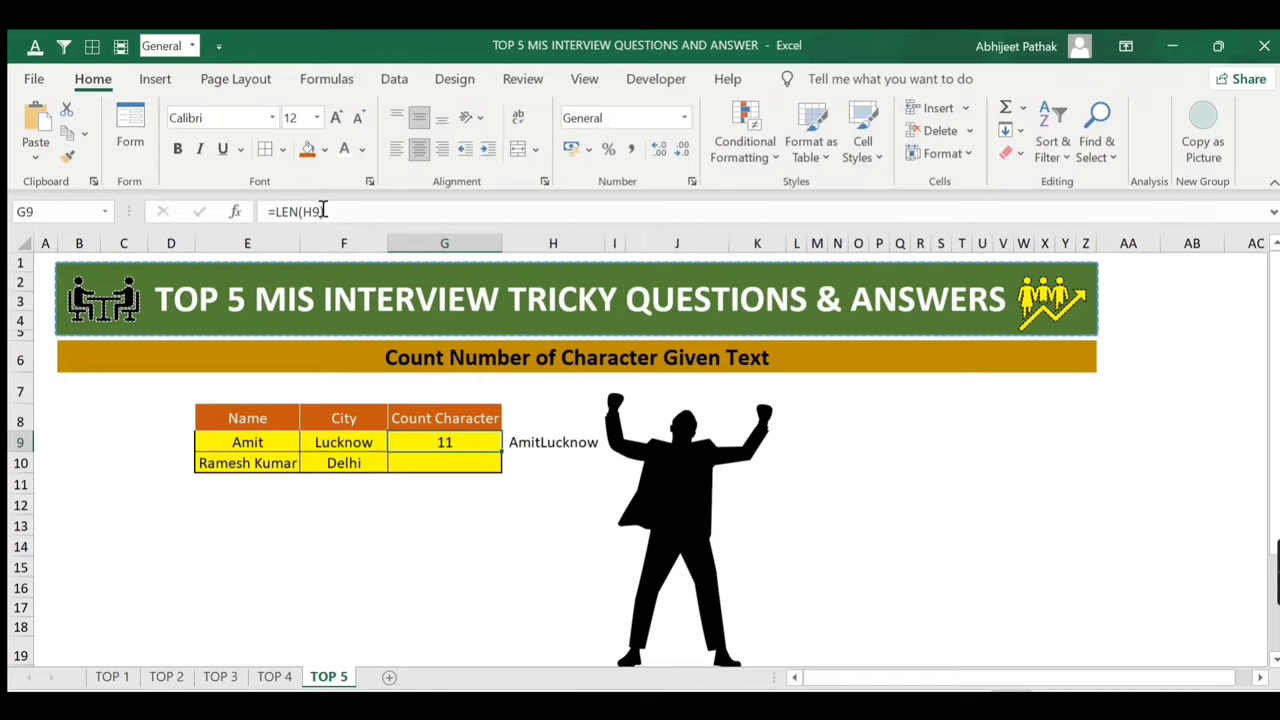
{"action": "key", "text": "Delete"}
- Enter =LEN(E9&F9) in G9 and copy it to G10, giving 11 and 17
{"action": "type", "text": "=len"}
{"action": "key", "text": "Tab"}
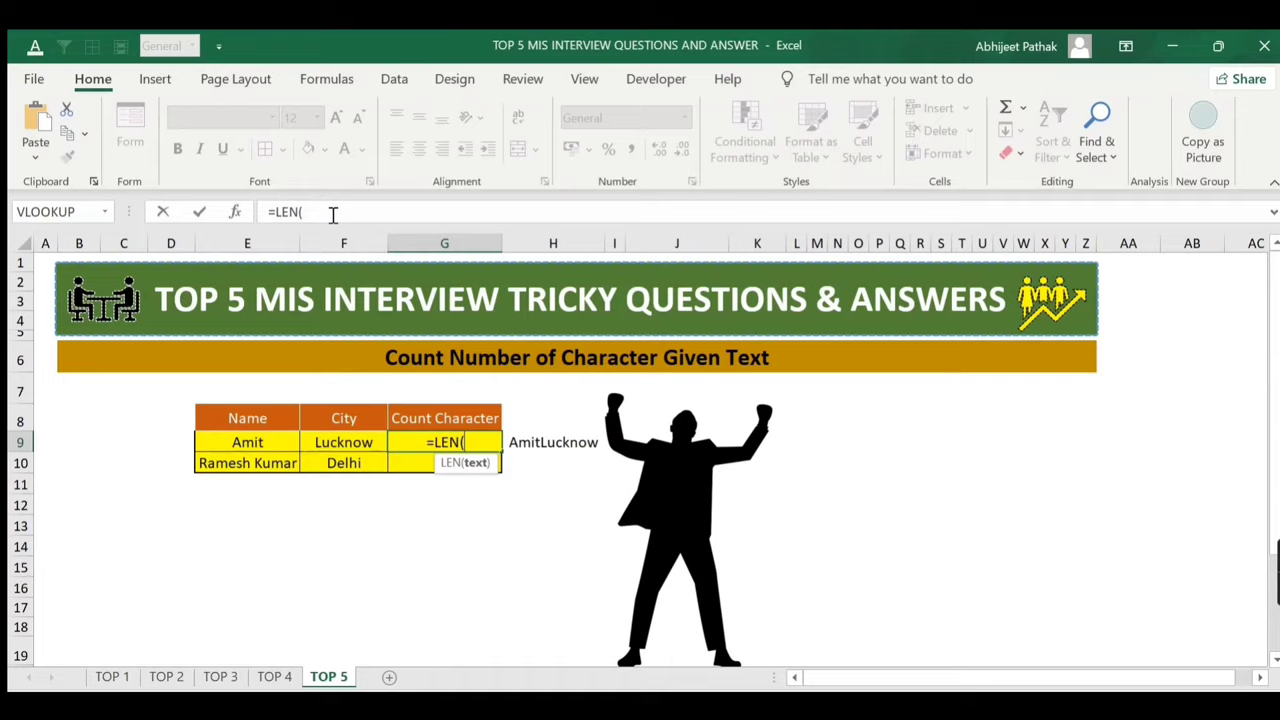
{"action": "key", "text": "Left"}
{"action": "key", "text": "Left"}
{"action": "type", "text": "&"}
{"action": "key", "text": "Left"}
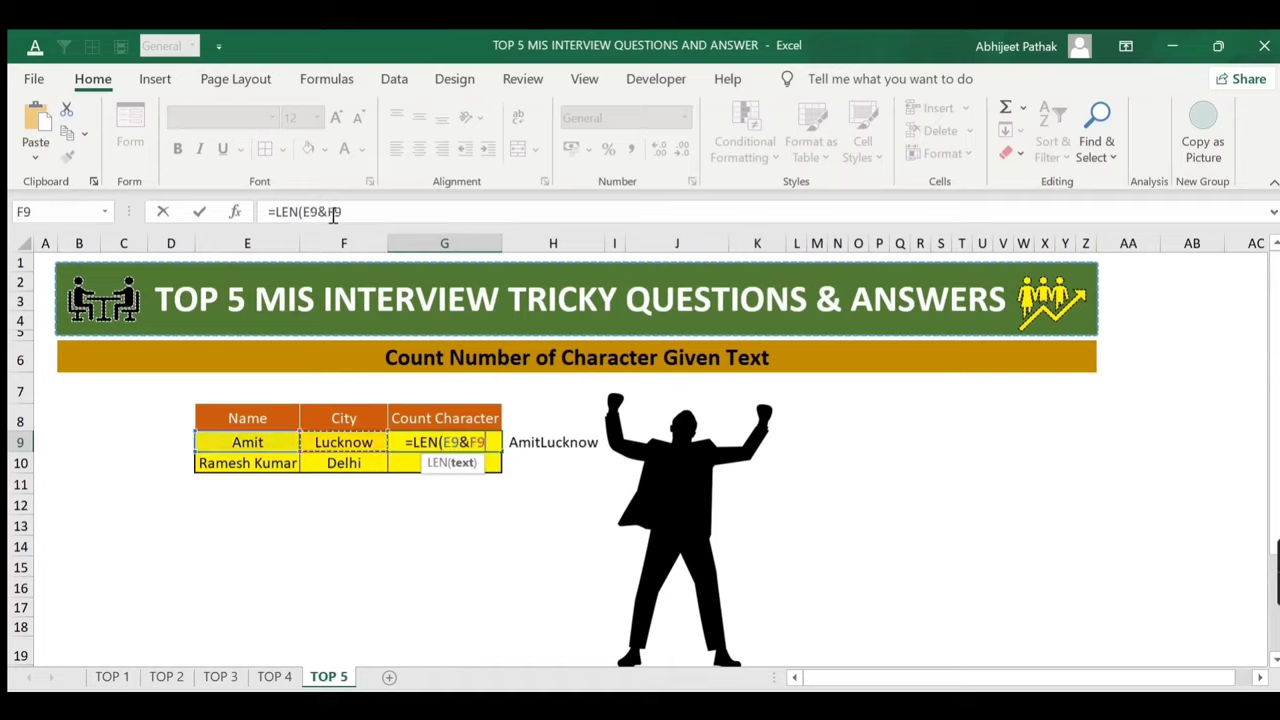
{"action": "type", "text": ")"}
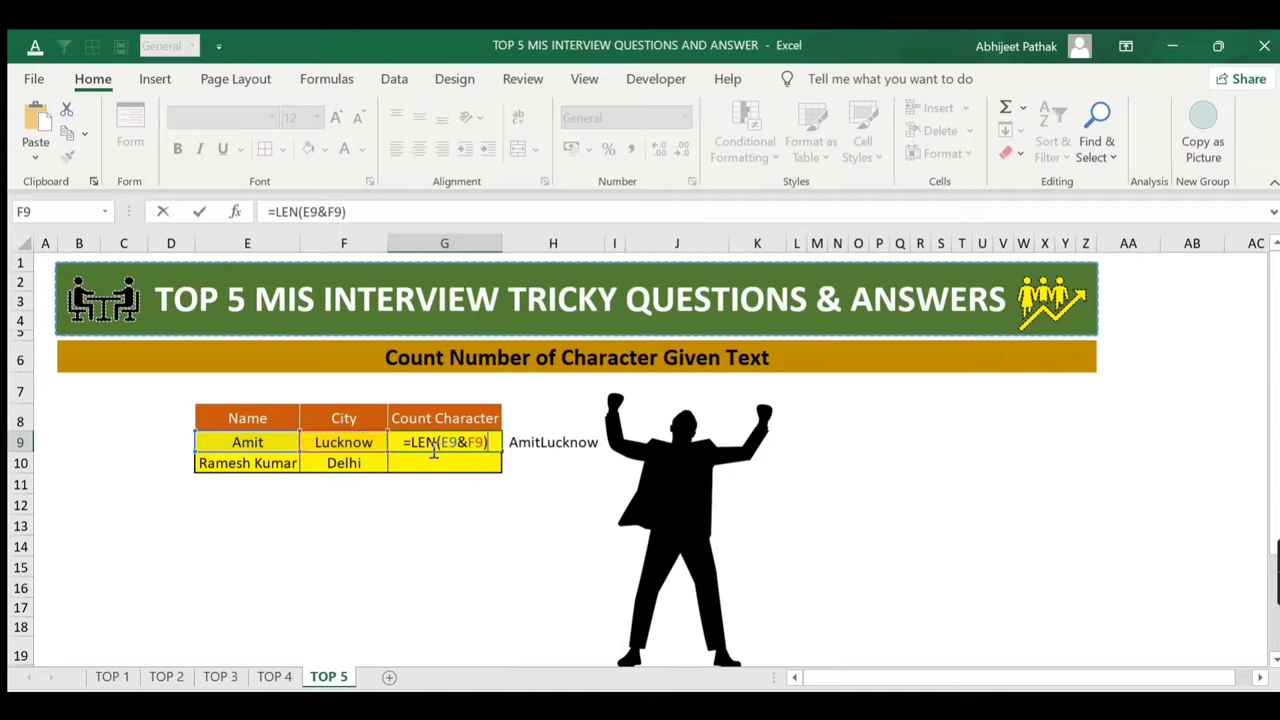
{"action": "key", "text": "Return"}
{"action": "left_click", "coordinate": [499, 442]}
{"action": "key", "text": "ctrl+c"}
{"action": "key", "text": "Down"}
{"action": "key", "text": "ctrl+v"}
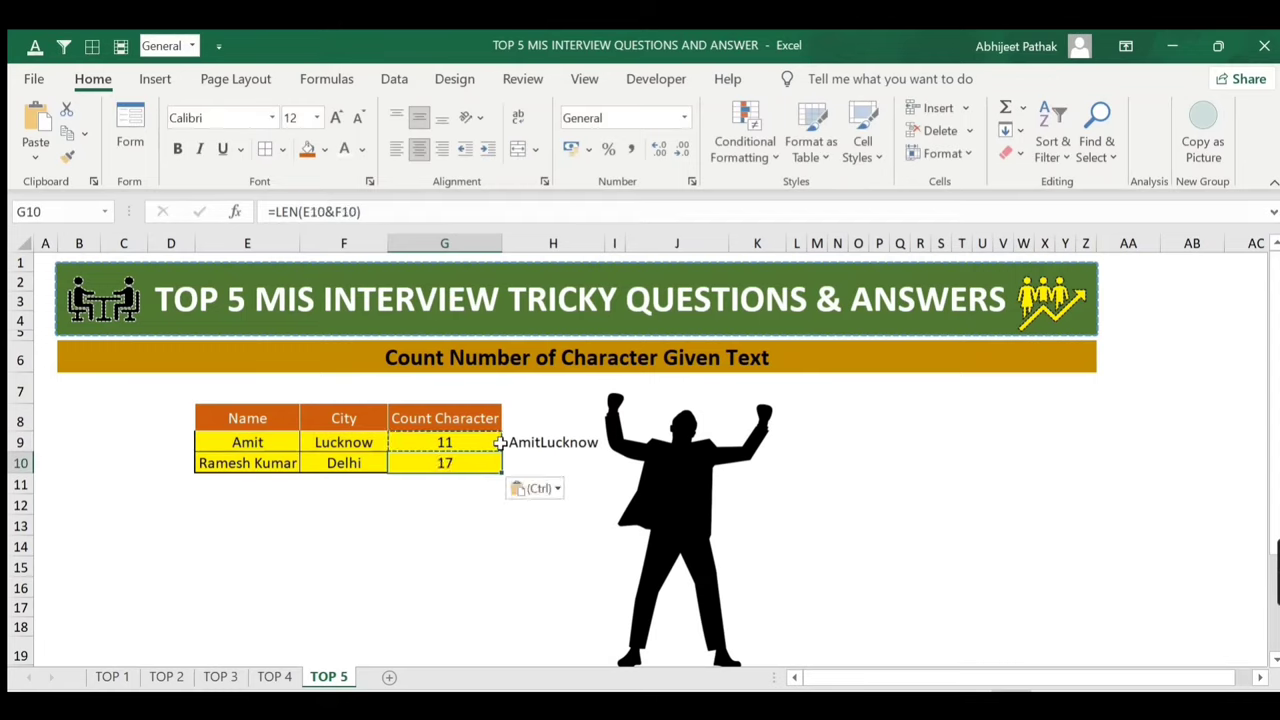